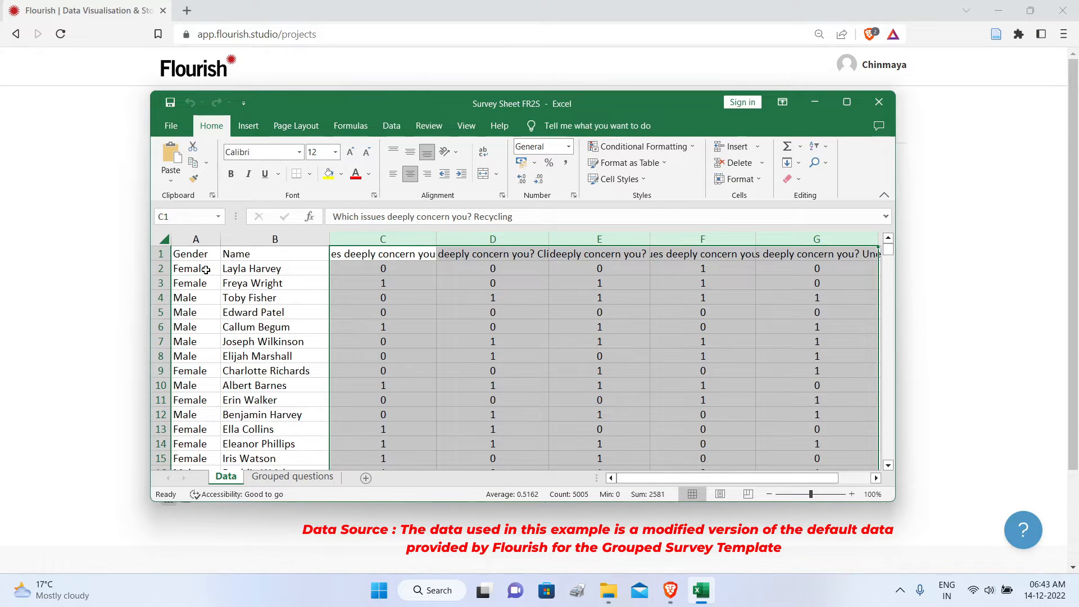
Step: Look through the survey responses on the Data sheet, covering the gender, name and issue columns
{"action": "scroll", "coordinate": [246, 281], "scroll_direction": "down", "scroll_amount": 20}
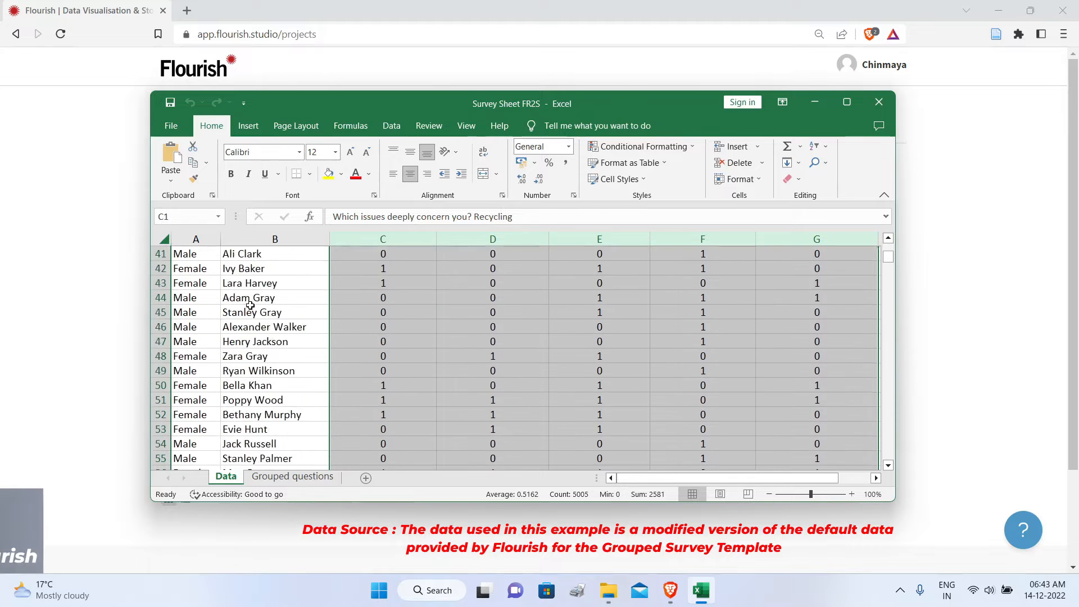
{"action": "scroll", "coordinate": [250, 311], "scroll_direction": "up", "scroll_amount": 20}
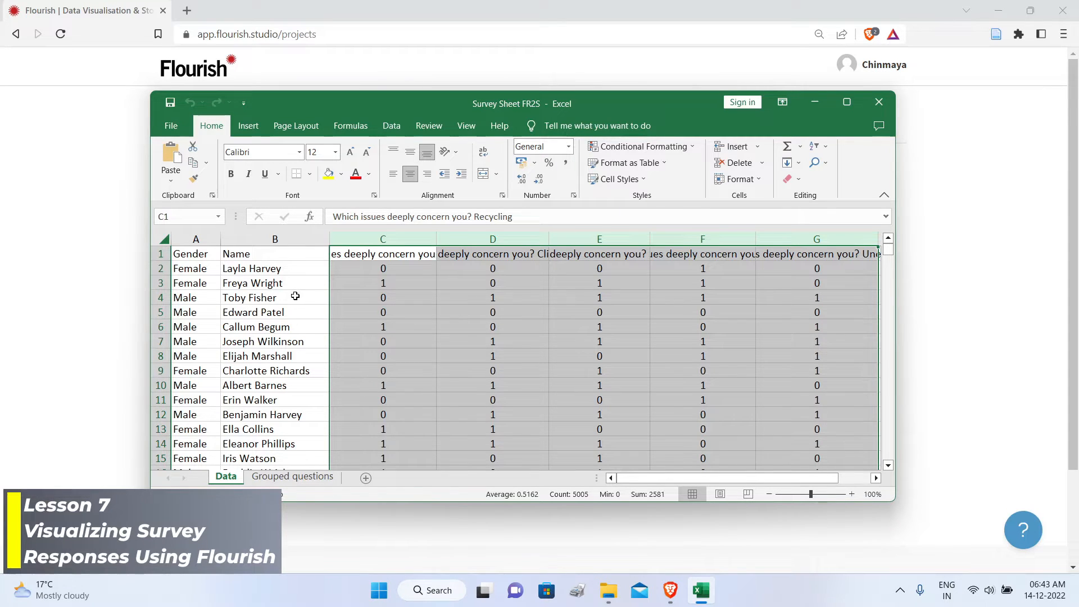
{"action": "scroll", "coordinate": [281, 296], "scroll_direction": "down", "scroll_amount": 12}
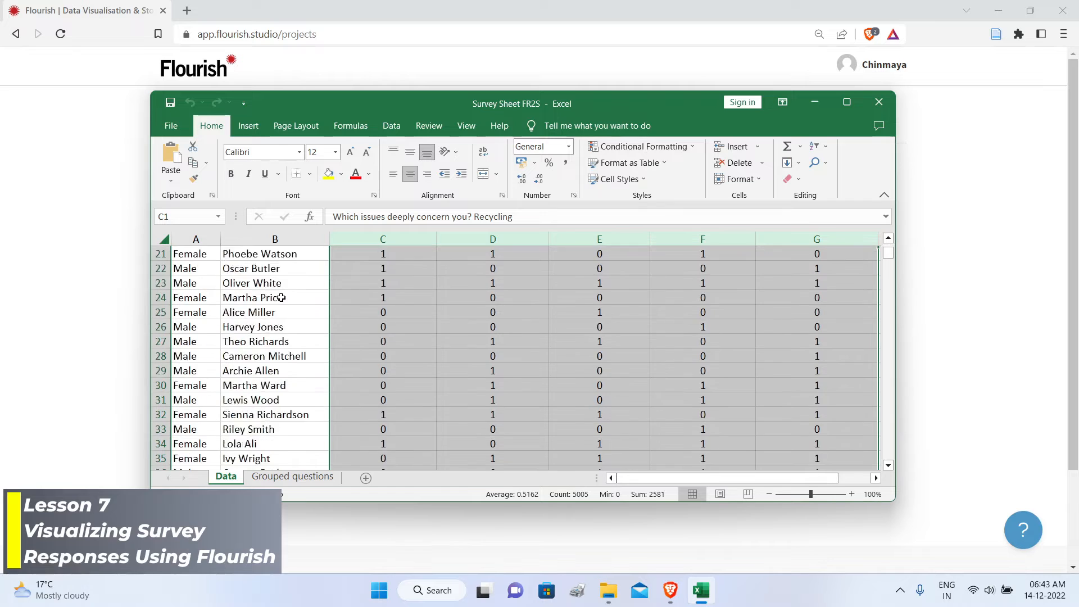
{"action": "scroll", "coordinate": [280, 295], "scroll_direction": "up", "scroll_amount": 12}
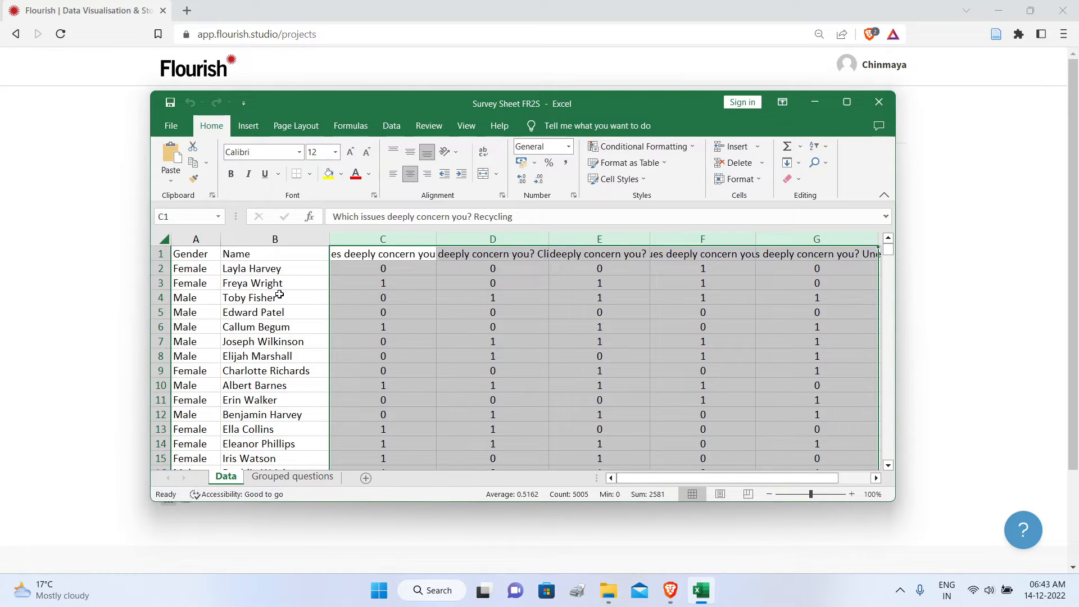
{"action": "scroll", "coordinate": [279, 295], "scroll_direction": "down", "scroll_amount": 20}
{"action": "scroll", "coordinate": [284, 293], "scroll_direction": "up", "scroll_amount": 20}
{"action": "mouse_move", "coordinate": [733, 479]}
{"action": "left_mouse_down"}
{"action": "mouse_move", "coordinate": [773, 485]}
{"action": "mouse_move", "coordinate": [741, 485]}
{"action": "left_mouse_up"}
{"action": "scroll", "coordinate": [283, 299], "scroll_direction": "down", "scroll_amount": 17}
{"action": "scroll", "coordinate": [282, 299], "scroll_direction": "down", "scroll_amount": 20}
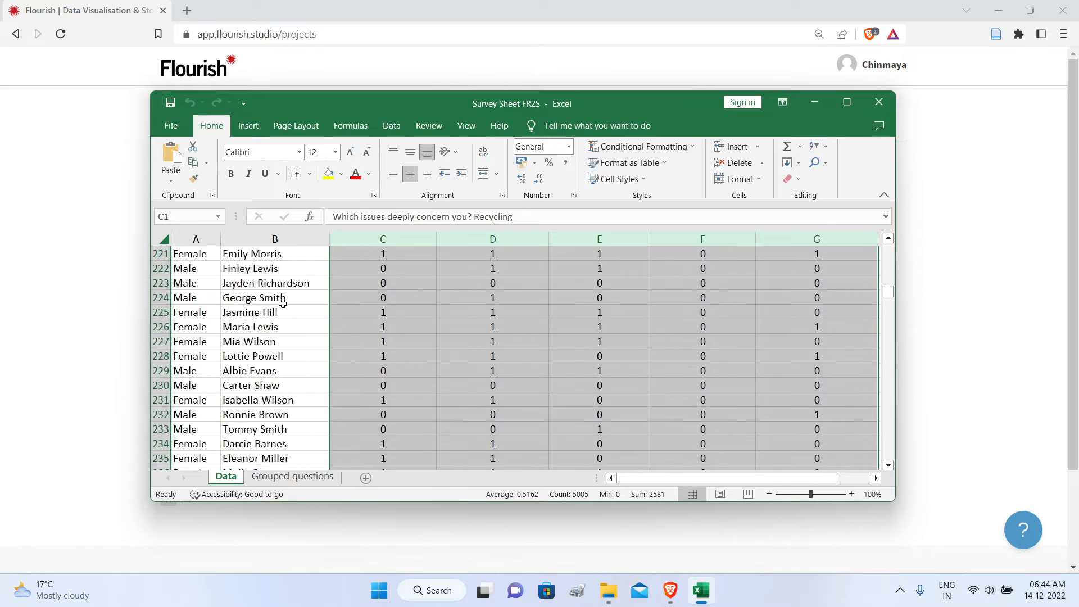
{"action": "left_click_drag", "start_coordinate": [887, 306], "coordinate": [851, 239]}
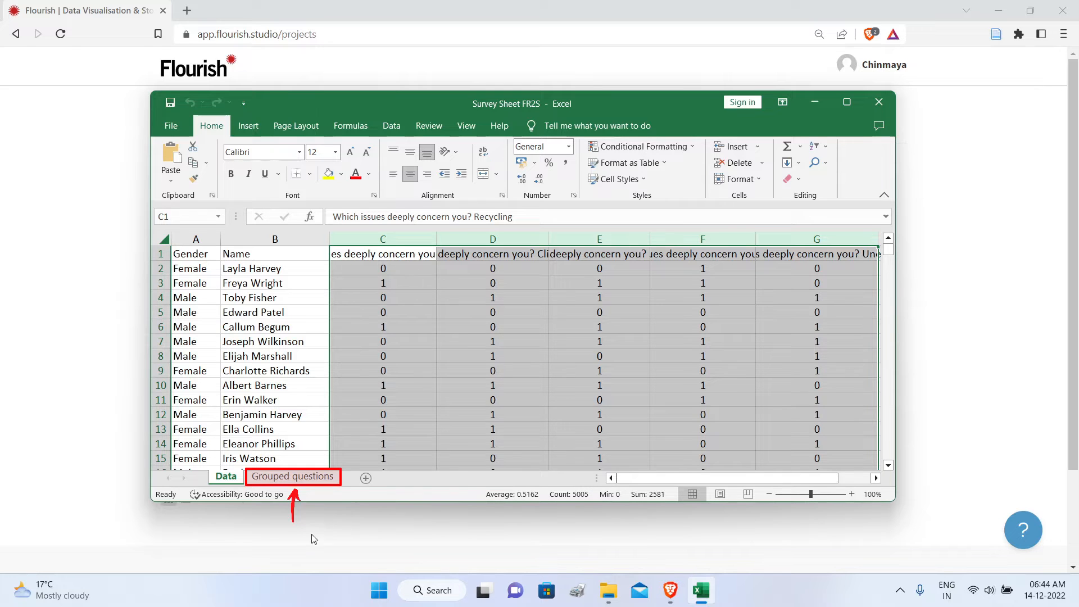
Step: Review the Grouped questions sheet and close the Survey Sheet FR2S workbook
{"action": "left_click", "coordinate": [289, 477]}
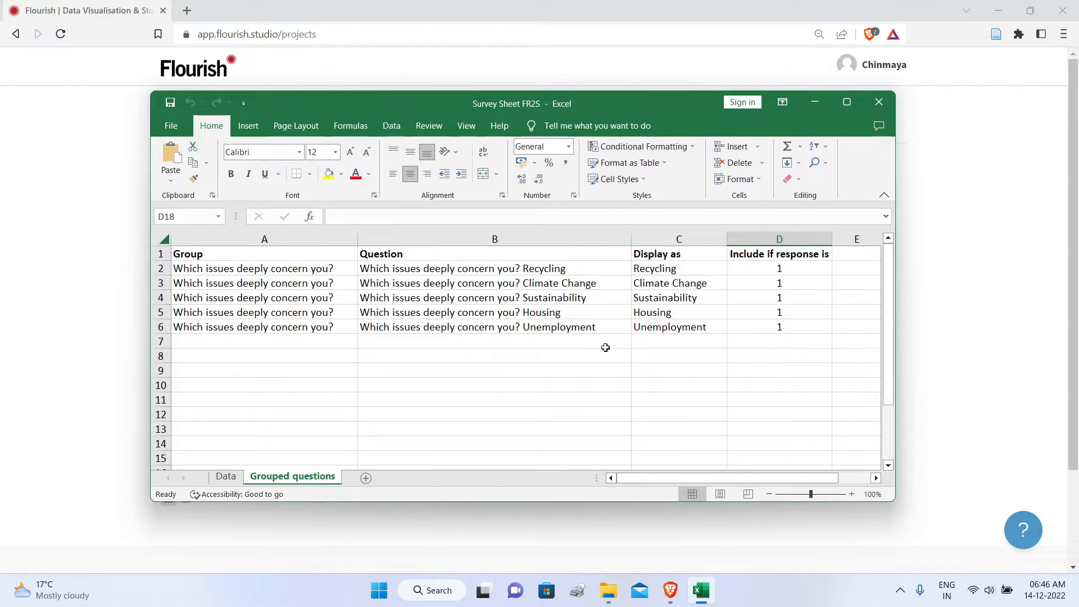
{"action": "left_click", "coordinate": [225, 476]}
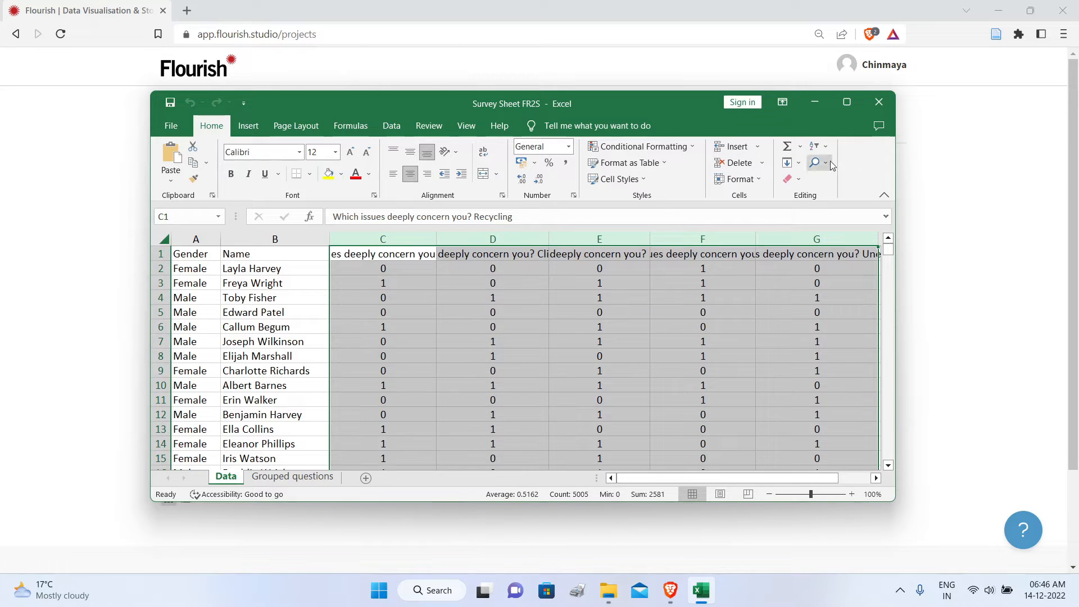
{"action": "left_click", "coordinate": [883, 102]}
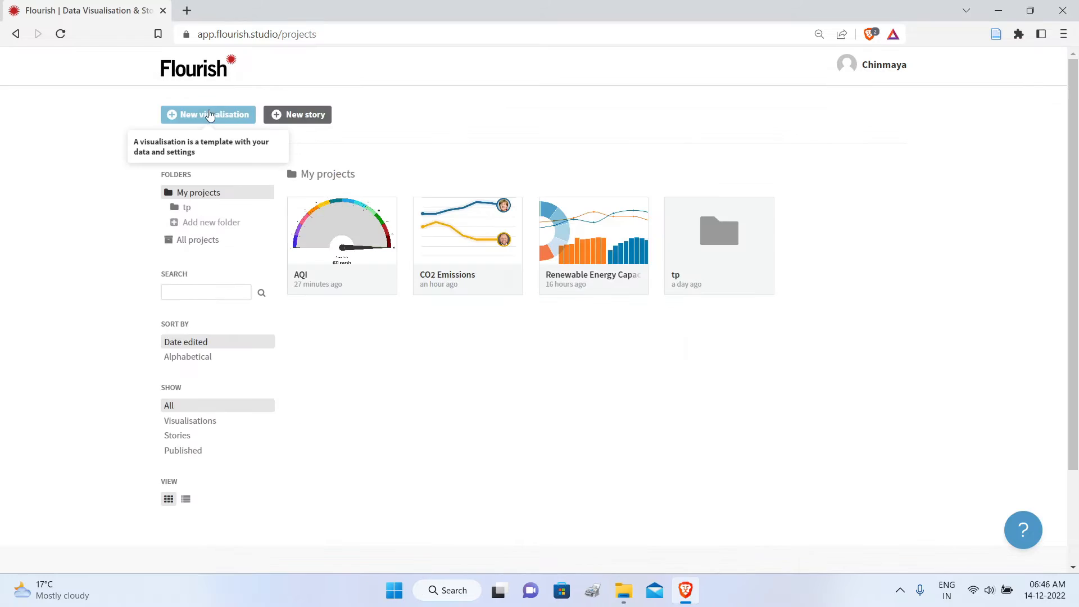
Step: Create a new visualisation from the Grouped questions starting point of the Survey template
{"action": "left_click", "coordinate": [207, 116]}
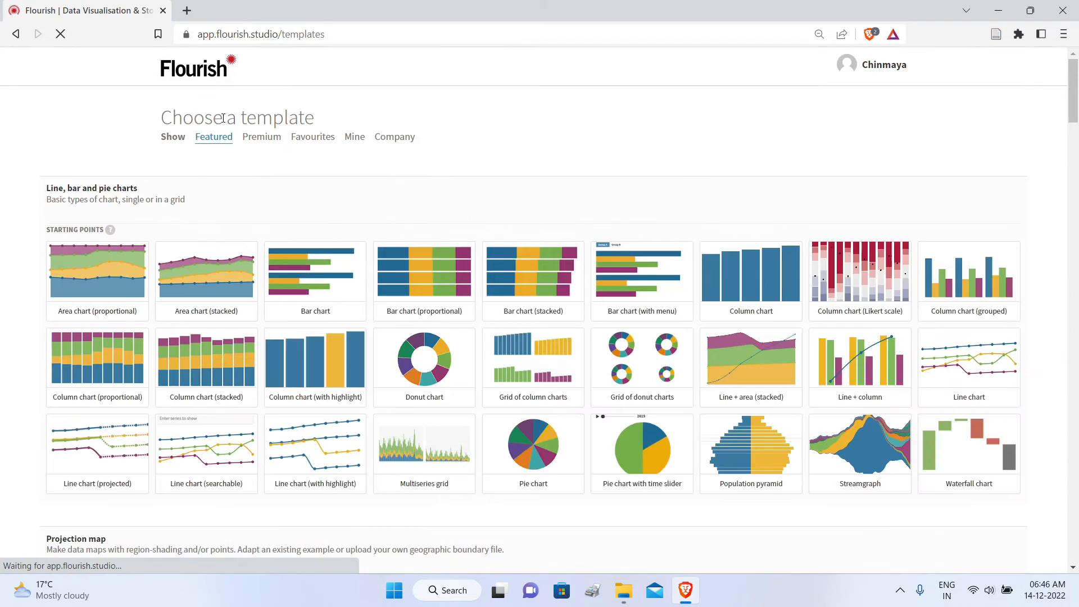
{"action": "scroll", "coordinate": [717, 234], "scroll_direction": "down", "scroll_amount": 4}
{"action": "scroll", "coordinate": [717, 233], "scroll_direction": "down", "scroll_amount": 20}
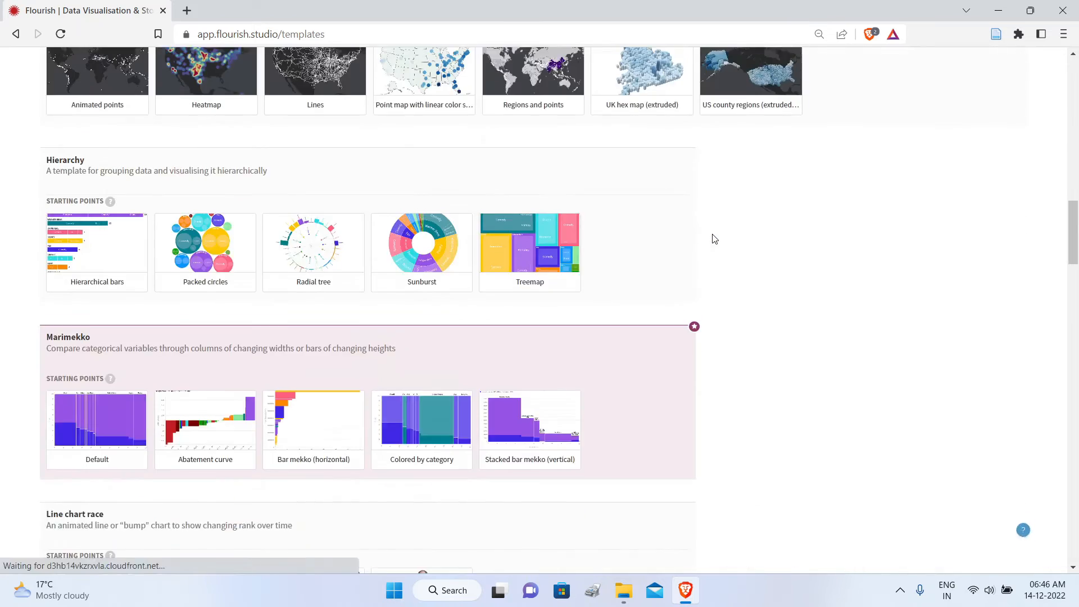
{"action": "scroll", "coordinate": [714, 239], "scroll_direction": "down", "scroll_amount": 8}
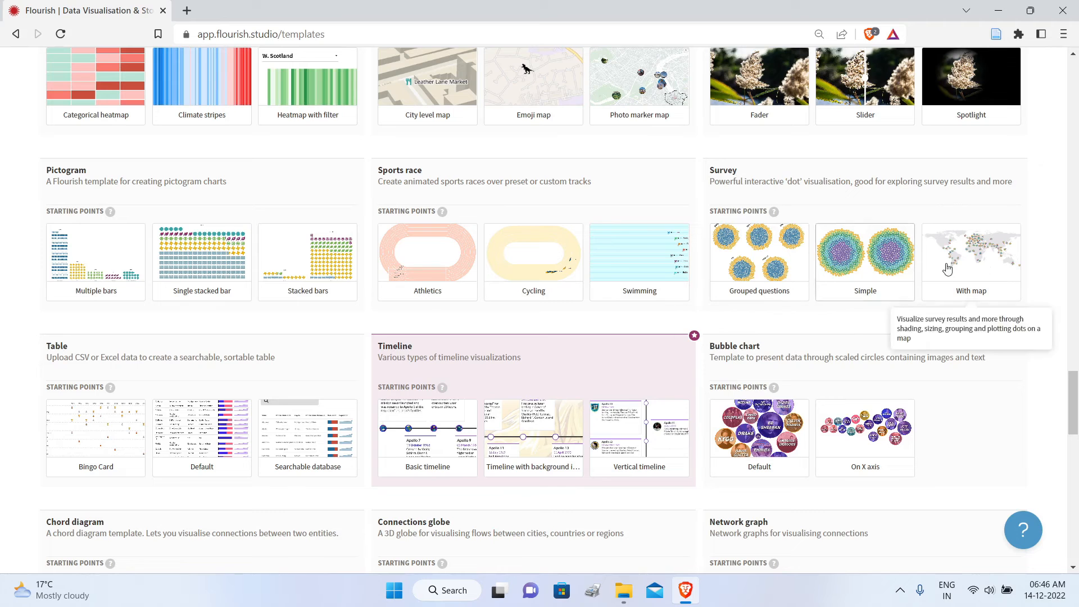
{"action": "left_click", "coordinate": [759, 268]}
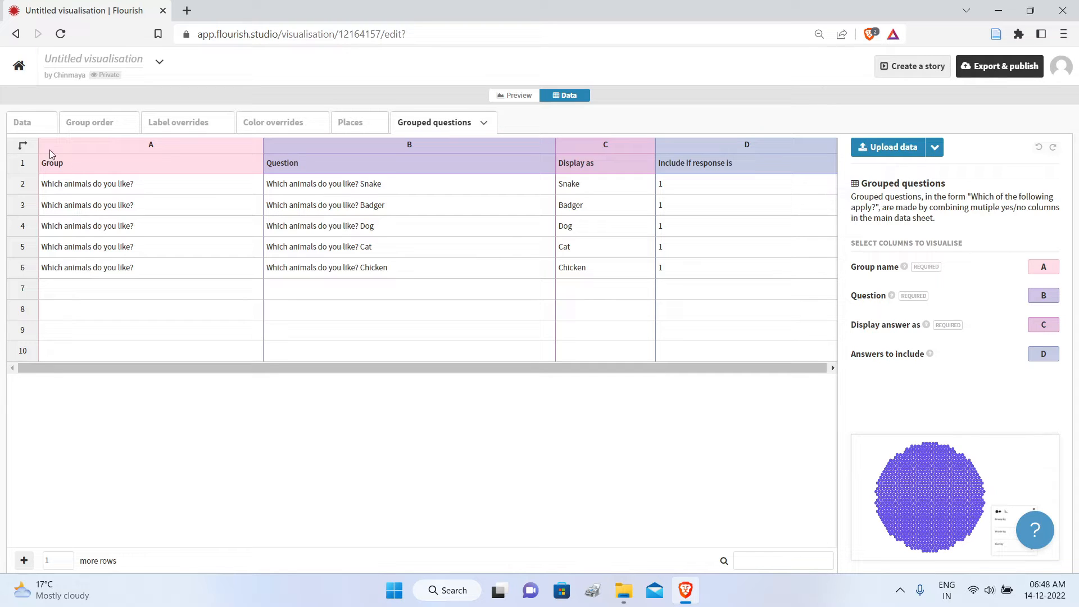
Step: Replace the template's main Data sheet with the Data sheet from the Survey Sheet FR2S file
{"action": "left_click", "coordinate": [29, 128]}
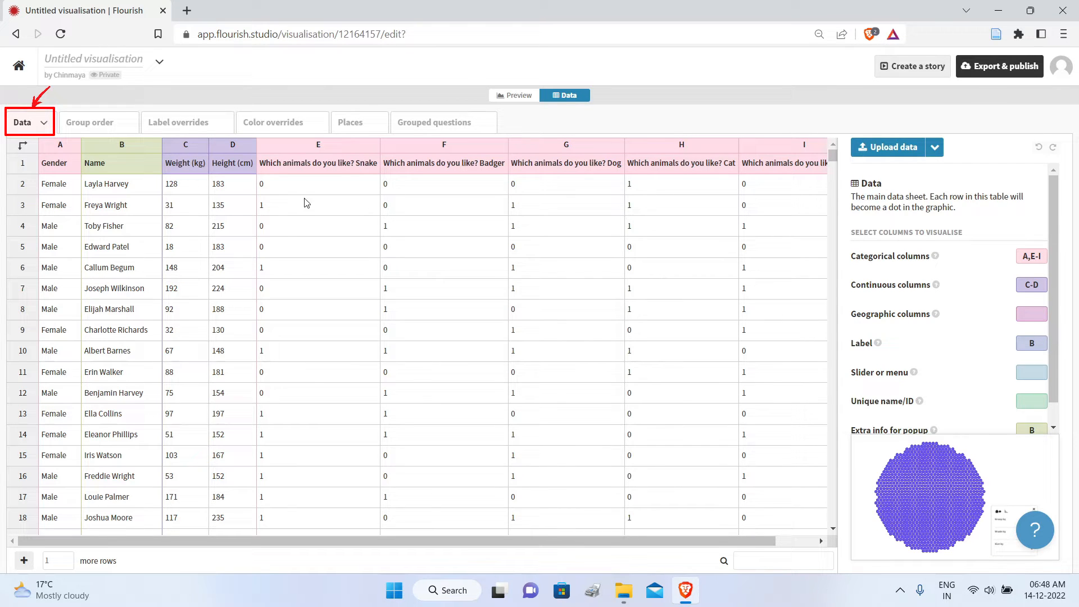
{"action": "left_click", "coordinate": [878, 148]}
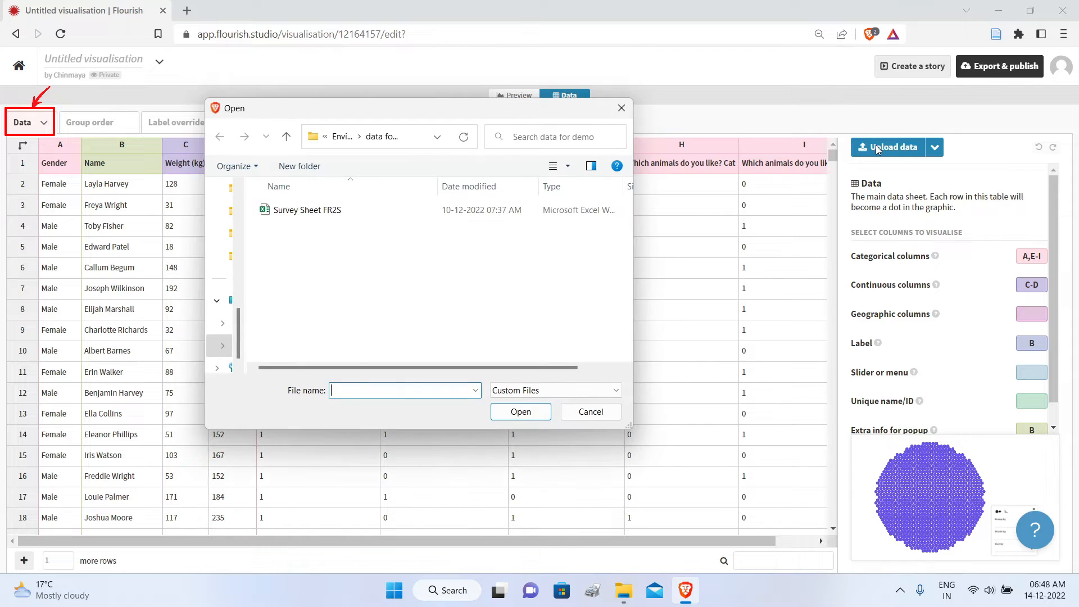
{"action": "left_click", "coordinate": [341, 213]}
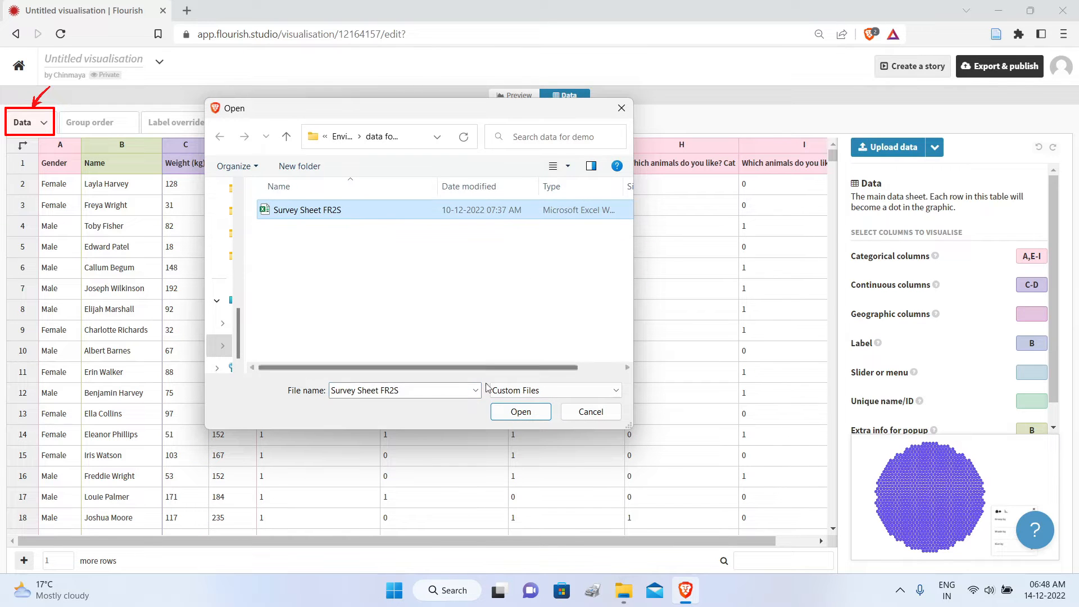
{"action": "left_click", "coordinate": [520, 412]}
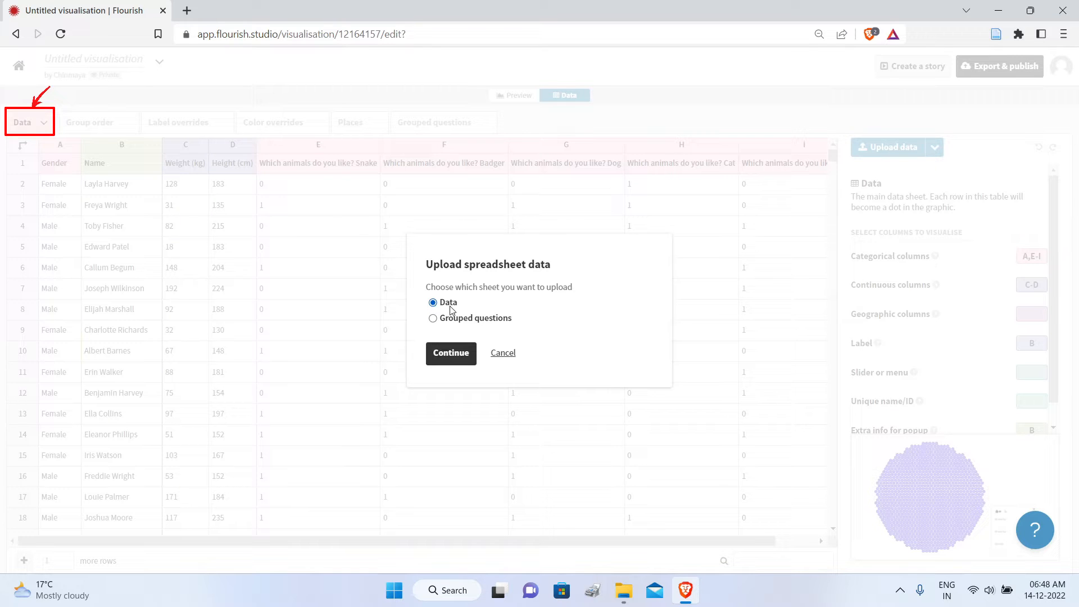
{"action": "left_click", "coordinate": [451, 355]}
{"action": "left_click", "coordinate": [448, 356]}
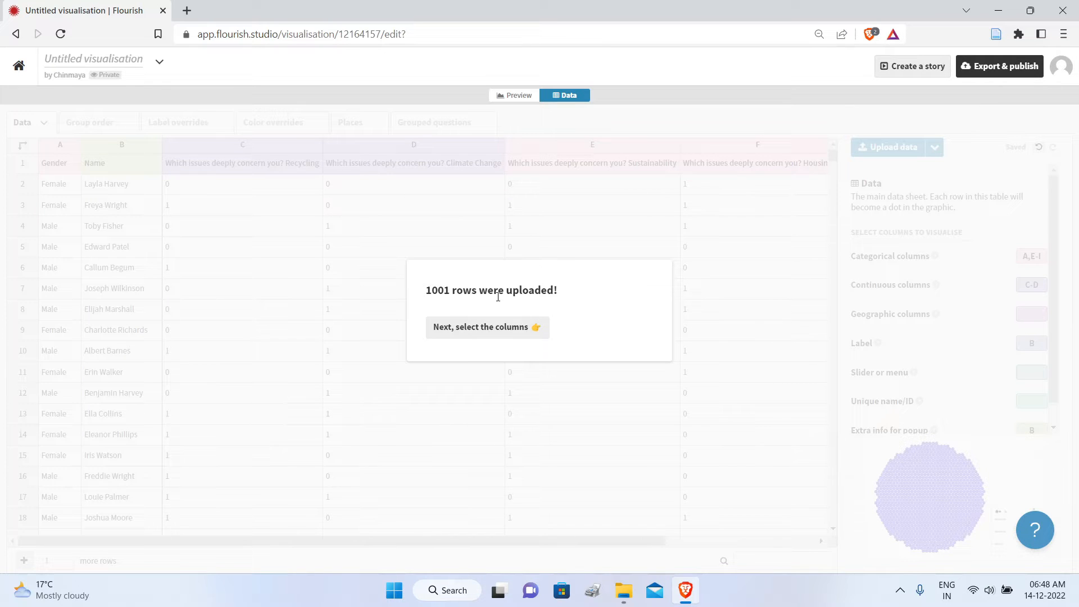
{"action": "left_click", "coordinate": [491, 332]}
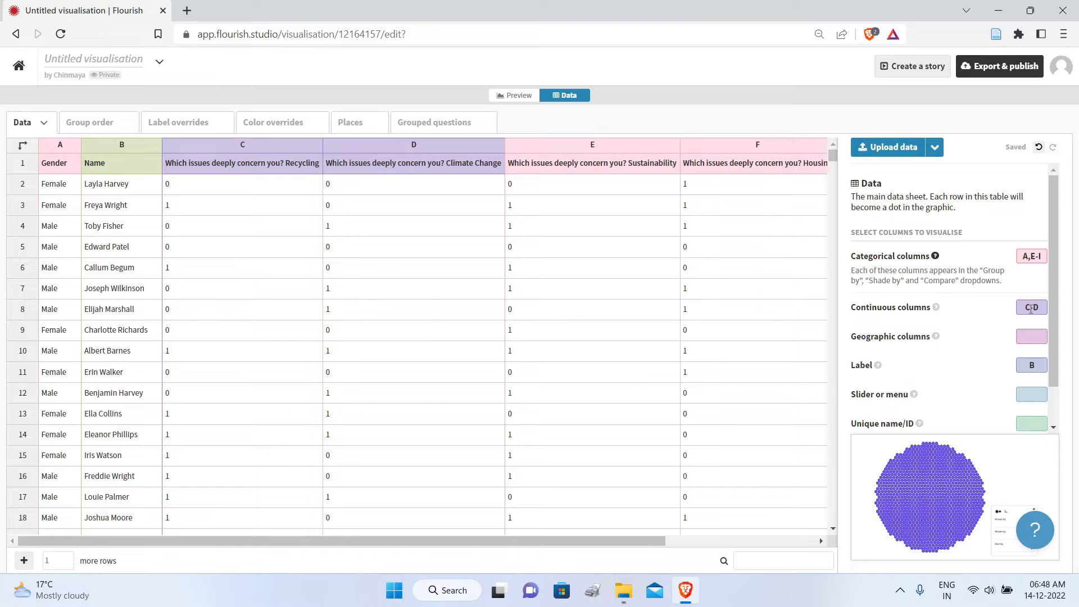
Step: Set the categorical columns of the Data sheet to A,C-G
{"action": "left_click", "coordinate": [1040, 308]}
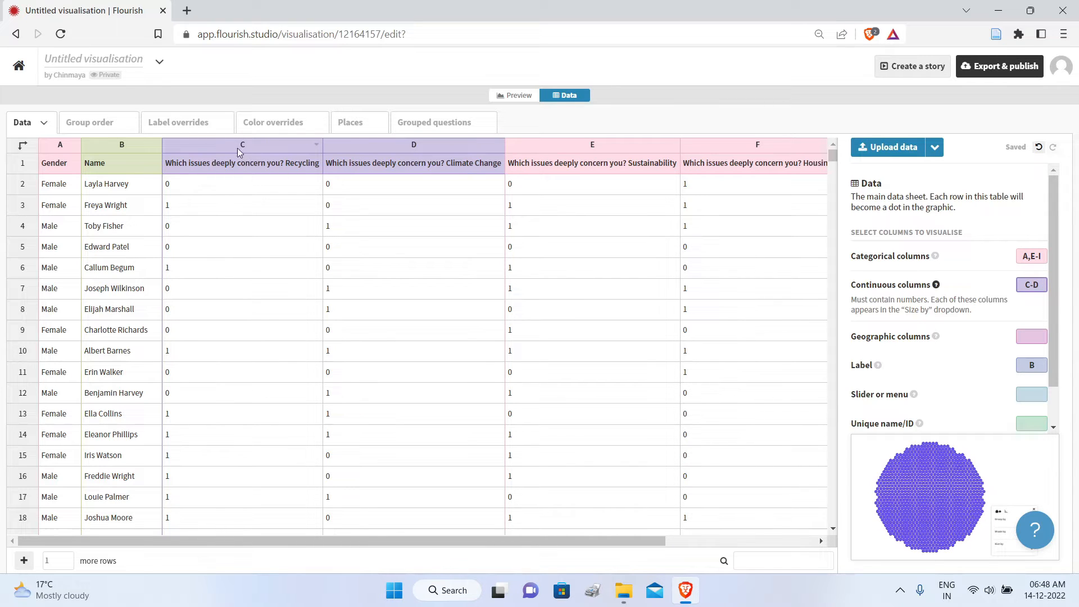
{"action": "left_click_drag", "start_coordinate": [308, 537], "coordinate": [546, 536]}
{"action": "scroll", "coordinate": [337, 500], "scroll_direction": "left", "scroll_amount": 4}
{"action": "left_click", "coordinate": [1042, 256]}
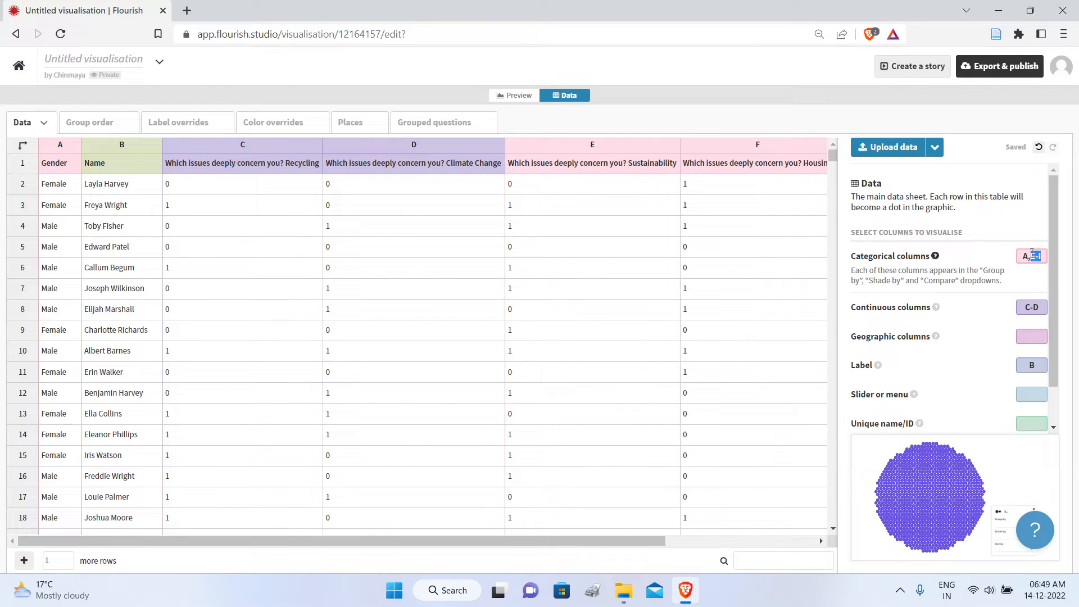
{"action": "type", "text": "C-G"}
Step: Clear the continuous columns setting of the Data sheet and check the remaining column assignments
{"action": "left_click", "coordinate": [1039, 305]}
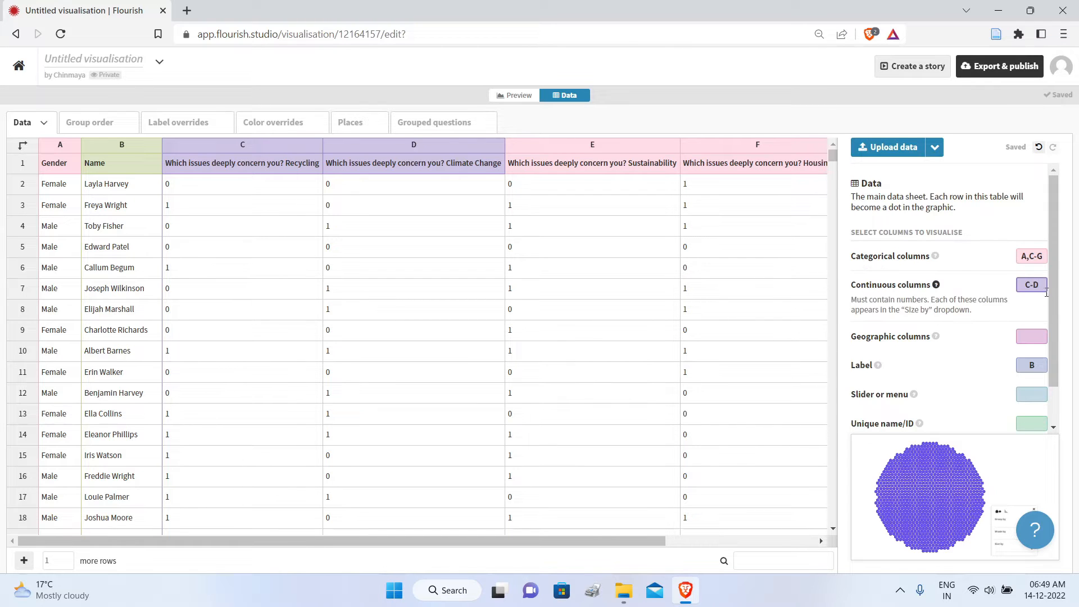
{"action": "left_click_drag", "start_coordinate": [1043, 286], "coordinate": [1016, 290]}
{"action": "key", "text": "BackSpace"}
{"action": "left_click", "coordinate": [627, 278]}
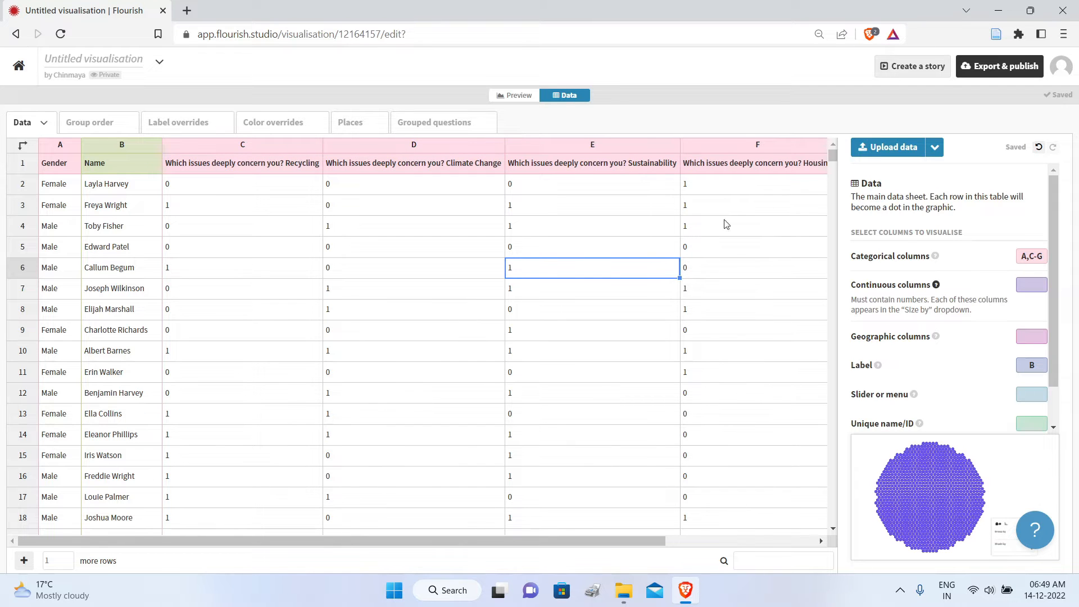
{"action": "left_click_drag", "start_coordinate": [318, 539], "coordinate": [84, 378]}
{"action": "left_click", "coordinate": [1006, 368]}
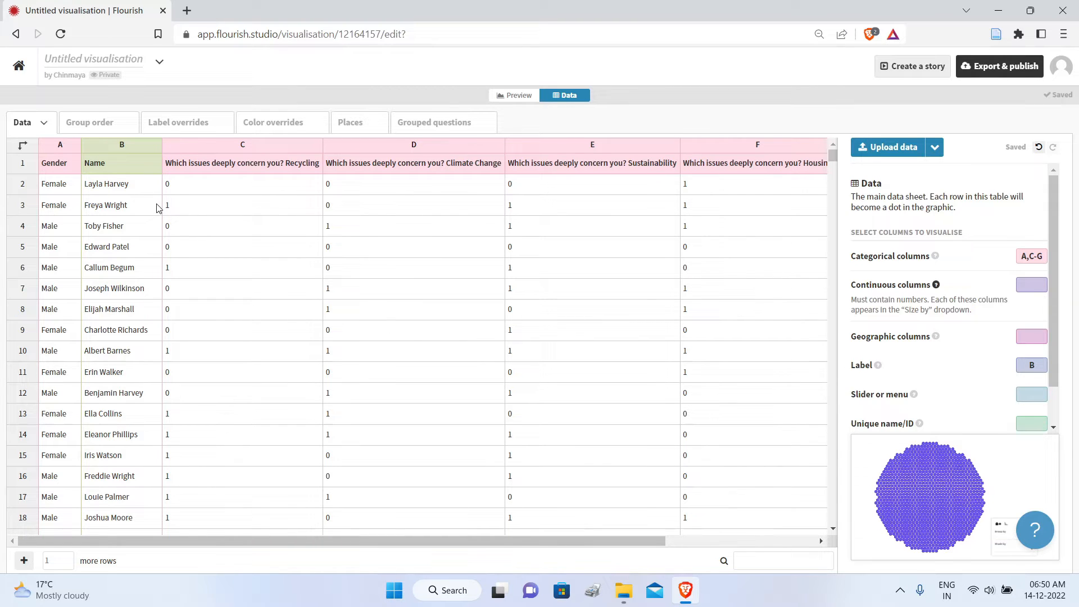
Step: Replace the template's Grouped questions sheet with the Grouped questions sheet from the Survey Sheet FR2S file
{"action": "left_click", "coordinate": [444, 127]}
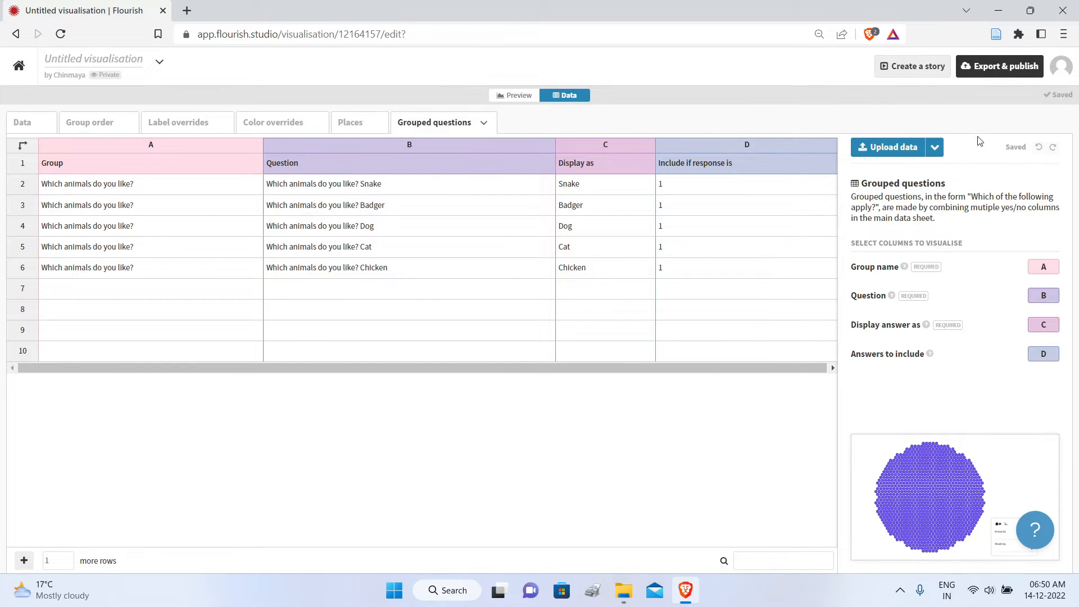
{"action": "left_click", "coordinate": [911, 152]}
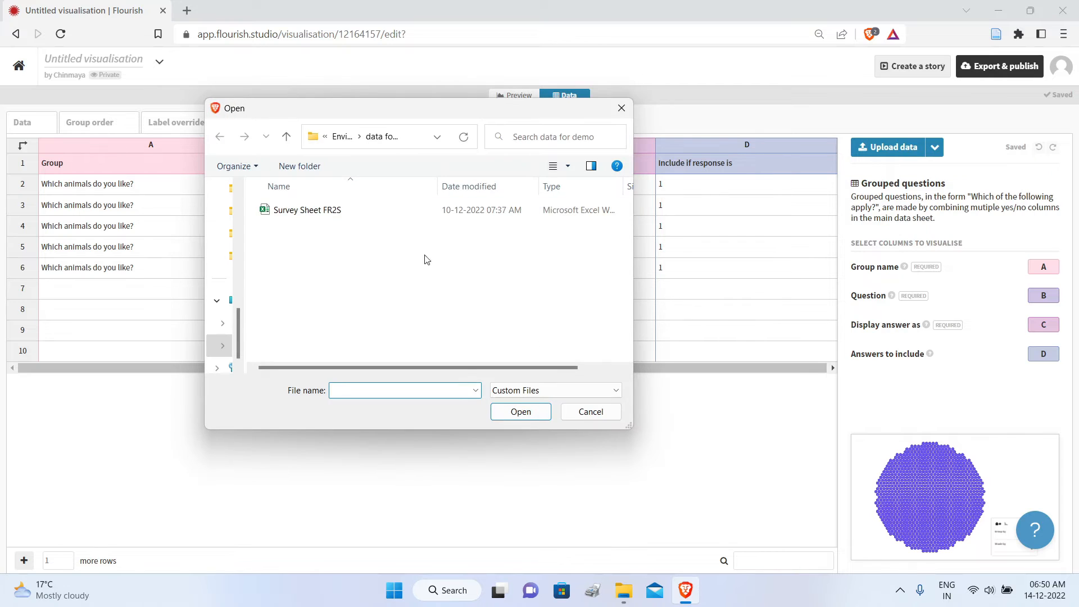
{"action": "left_click", "coordinate": [311, 212]}
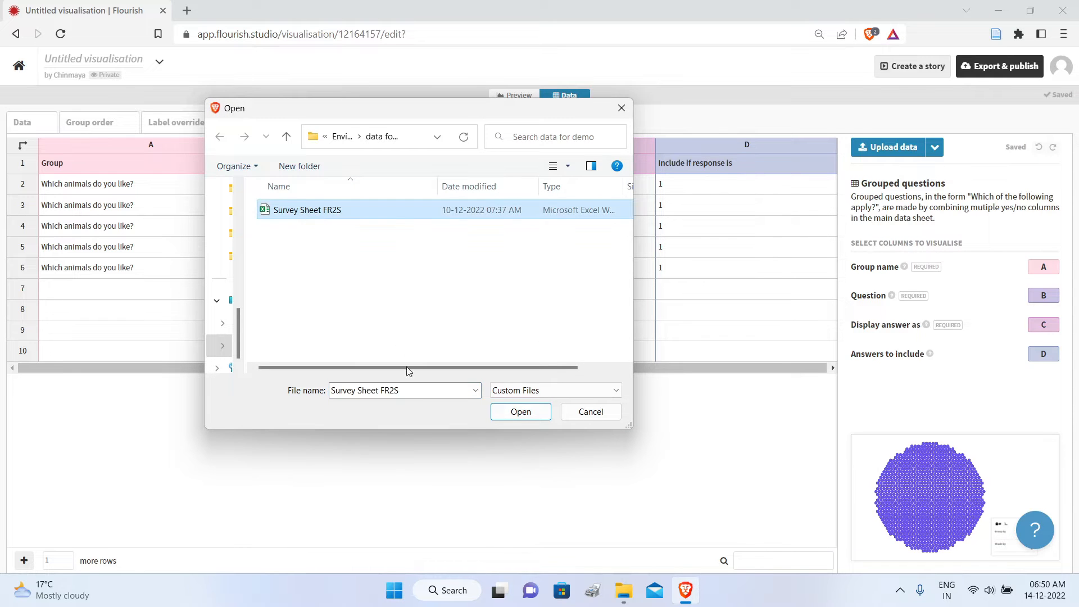
{"action": "left_click", "coordinate": [520, 412]}
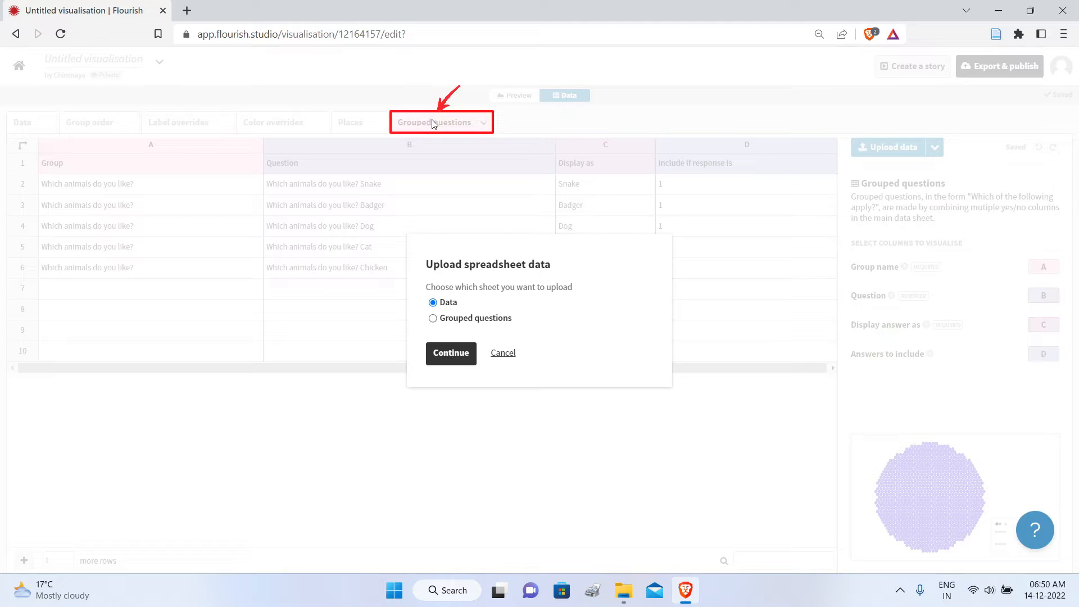
{"action": "left_click", "coordinate": [433, 319]}
{"action": "left_click", "coordinate": [441, 359]}
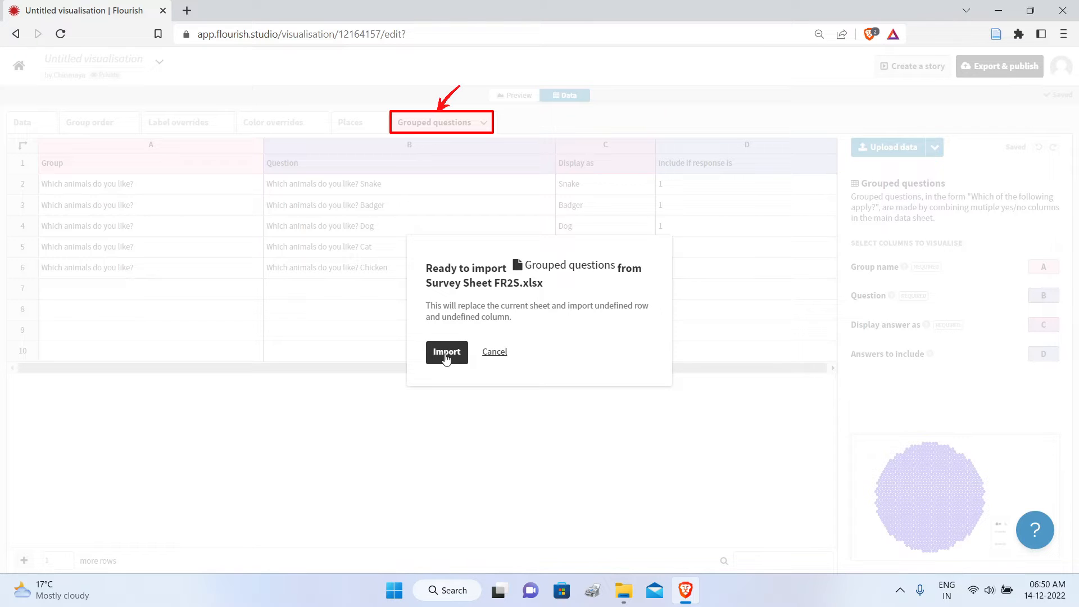
{"action": "left_click", "coordinate": [446, 358]}
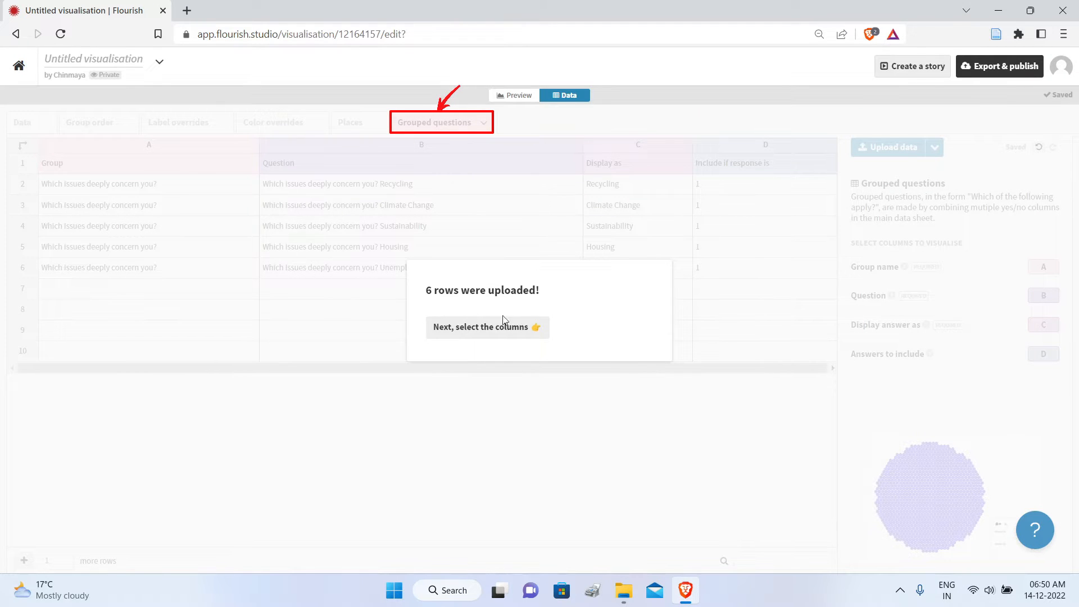
{"action": "left_click", "coordinate": [485, 329]}
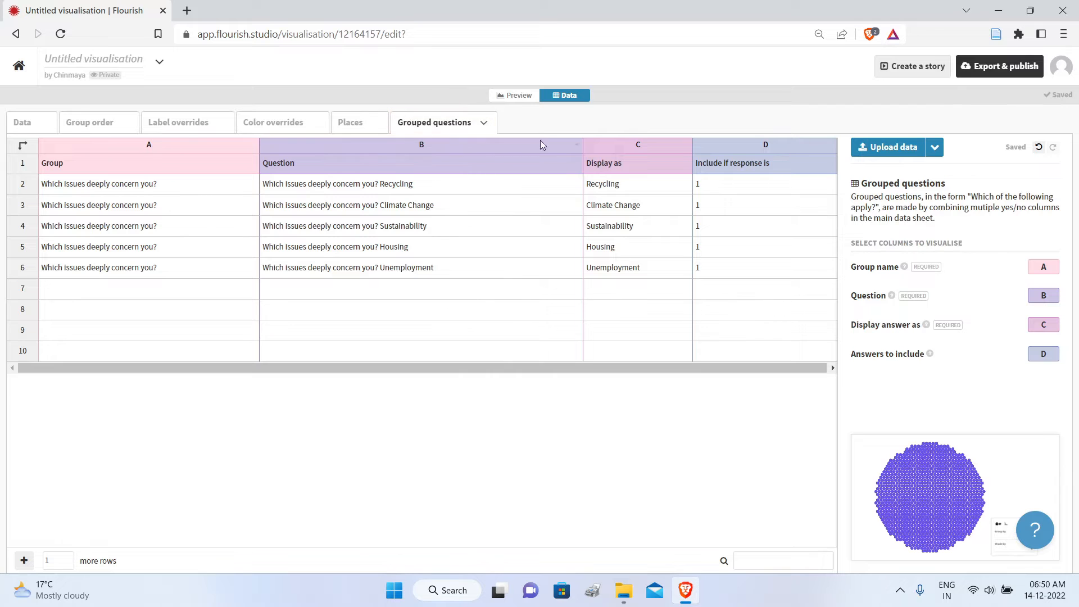
Step: Preview the survey dot chart, comparing its dots with the rows of the main Data sheet
{"action": "left_click", "coordinate": [513, 97]}
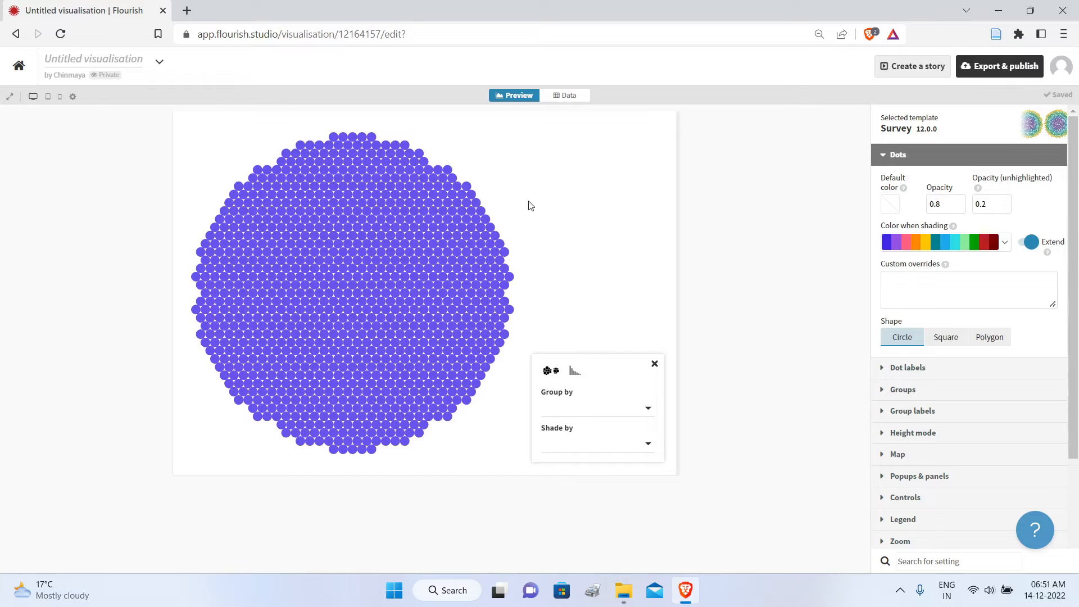
{"action": "left_click", "coordinate": [577, 96]}
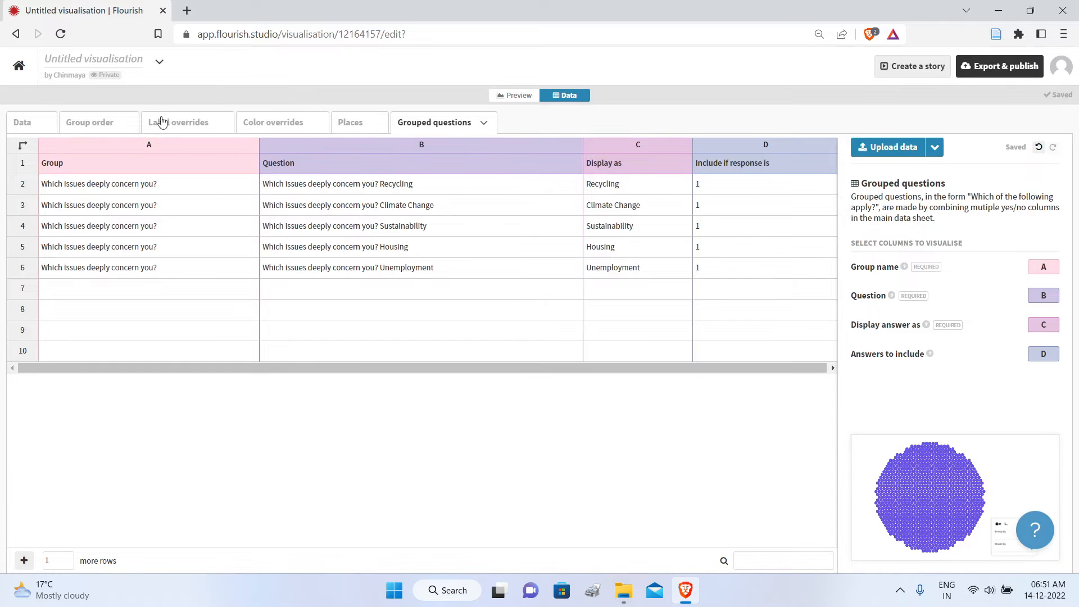
{"action": "left_click", "coordinate": [22, 125]}
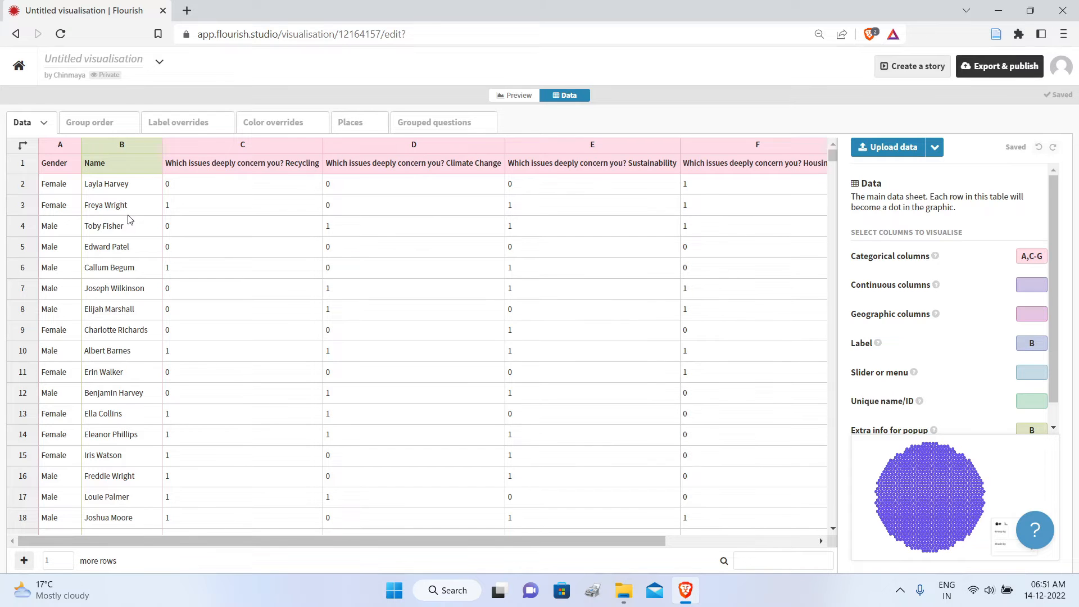
{"action": "left_click", "coordinate": [514, 95]}
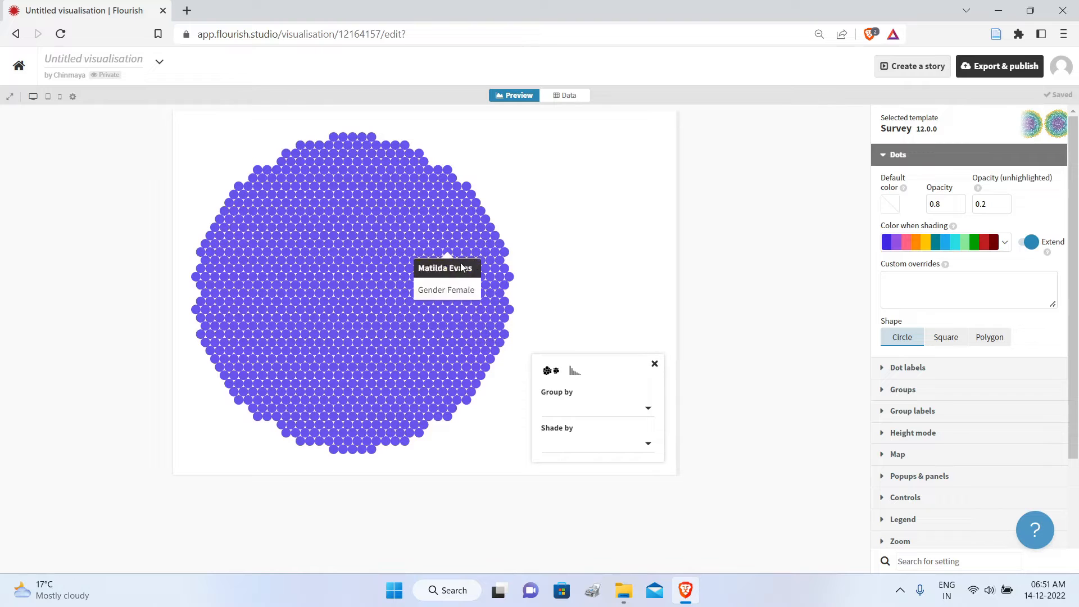
Step: Group the survey dots by "Which issues deeply concern you?"
{"action": "left_click", "coordinate": [649, 409]}
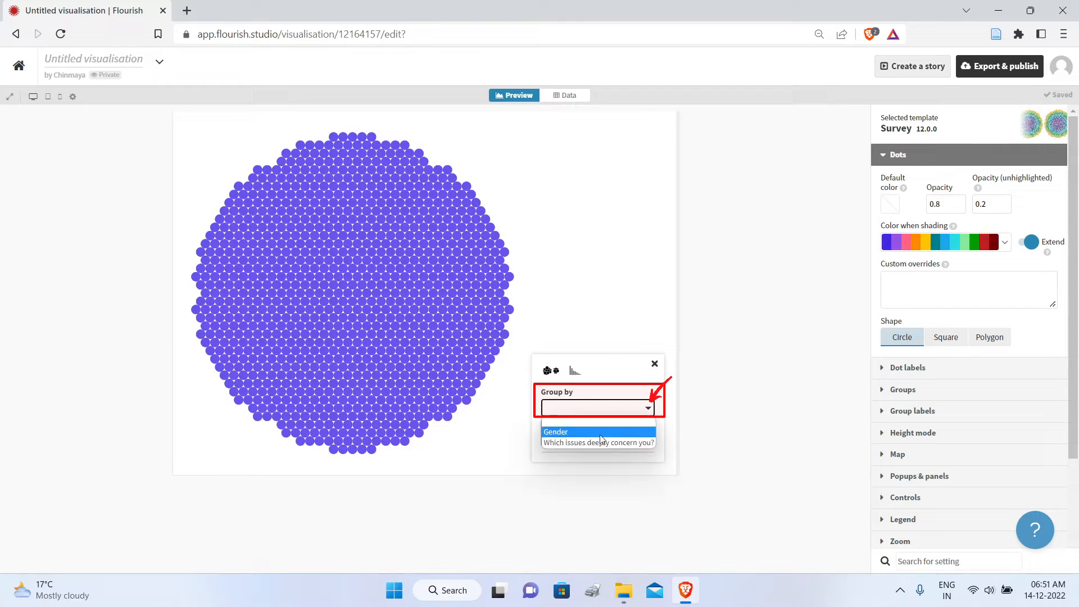
{"action": "left_click", "coordinate": [566, 444]}
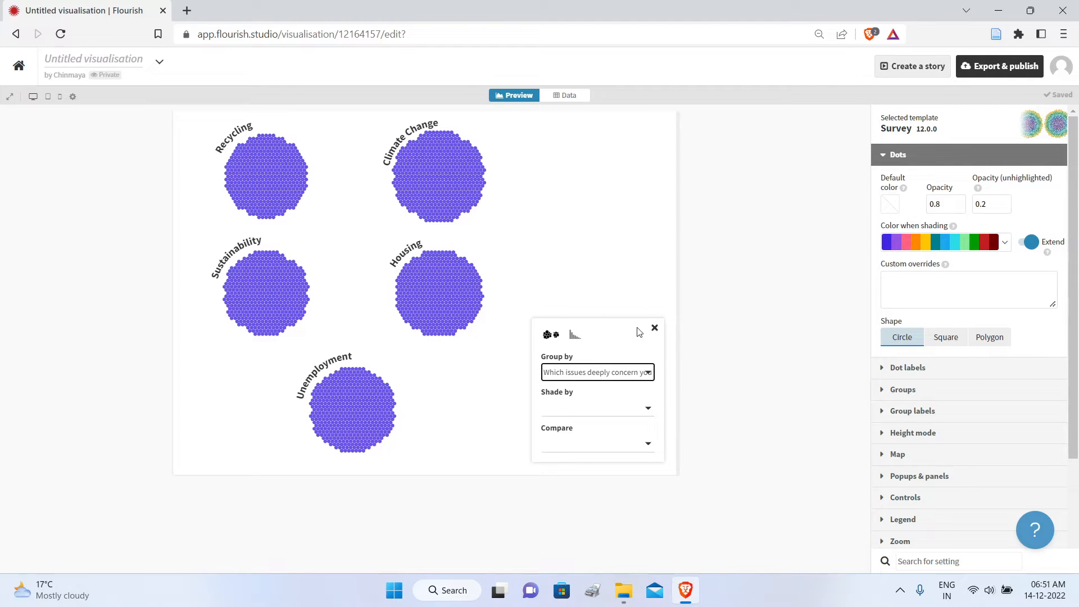
Step: Shade the grouped dots by Gender and apply the Flourish 2 color palette to the shading
{"action": "left_click", "coordinate": [648, 408]}
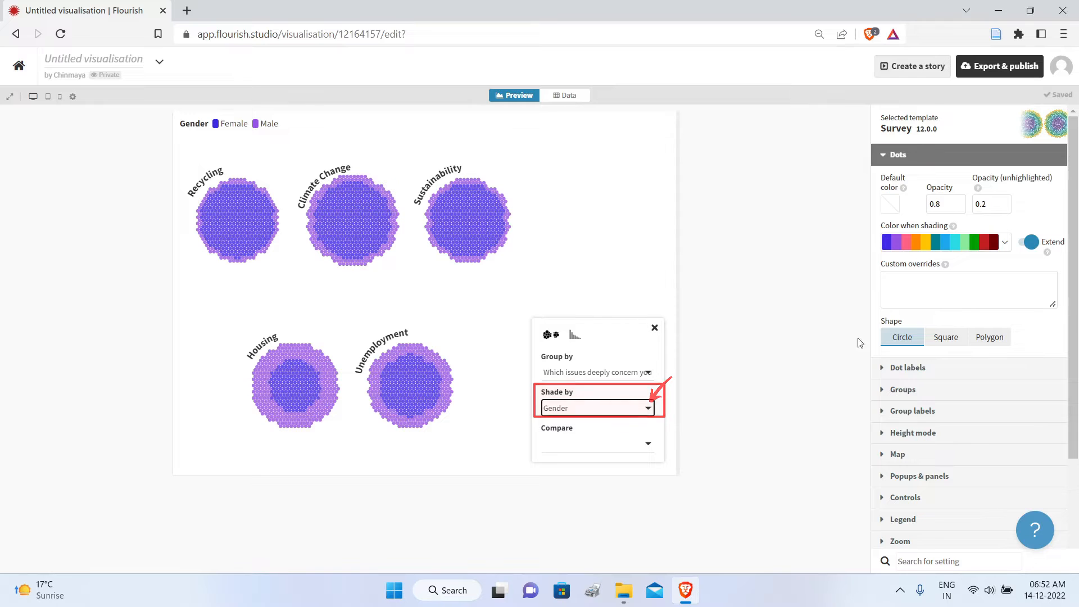
{"action": "left_click", "coordinate": [1002, 245]}
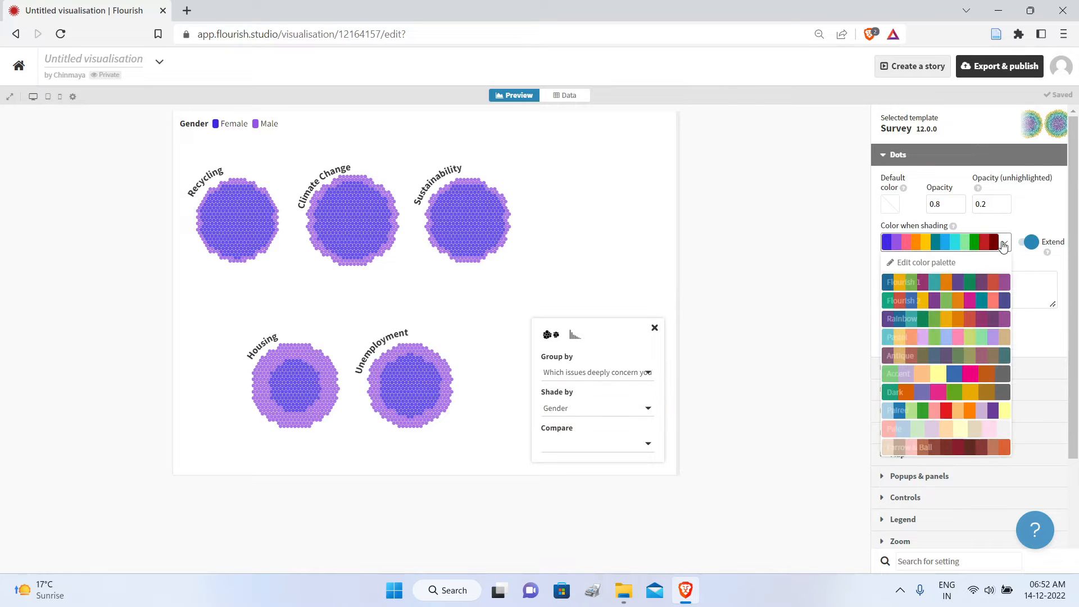
{"action": "left_click", "coordinate": [947, 300]}
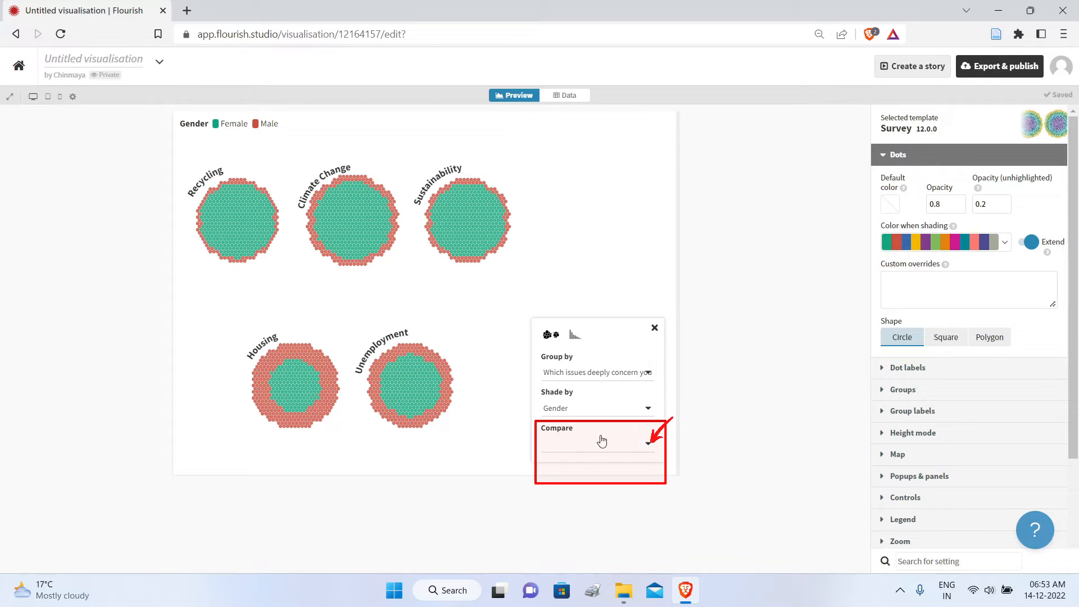
Step: Try comparing the issue groups by Gender and clear the comparison again
{"action": "left_click", "coordinate": [648, 444]}
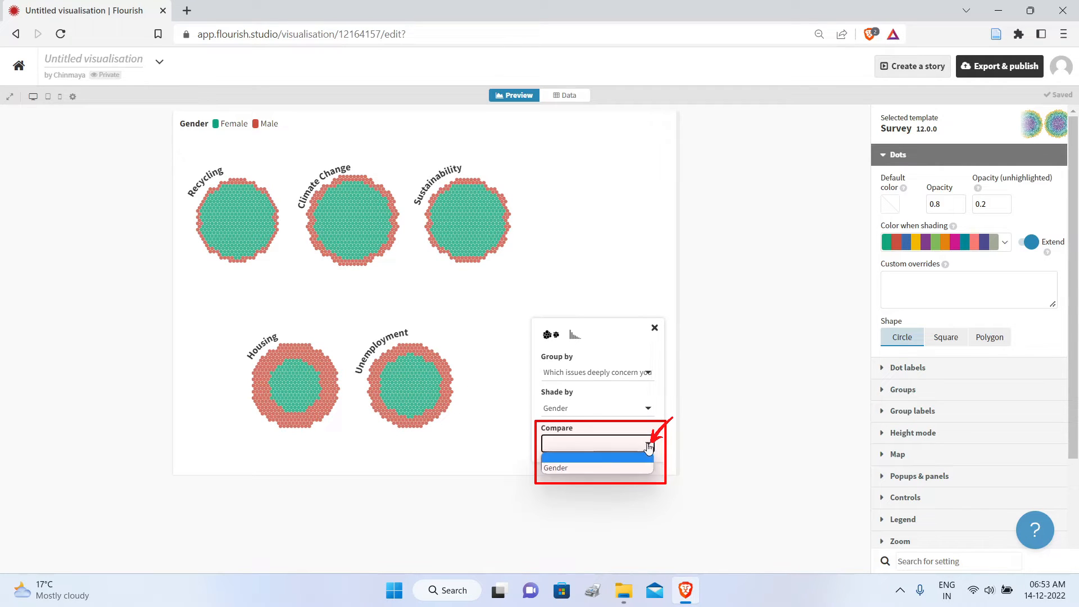
{"action": "left_click", "coordinate": [591, 467]}
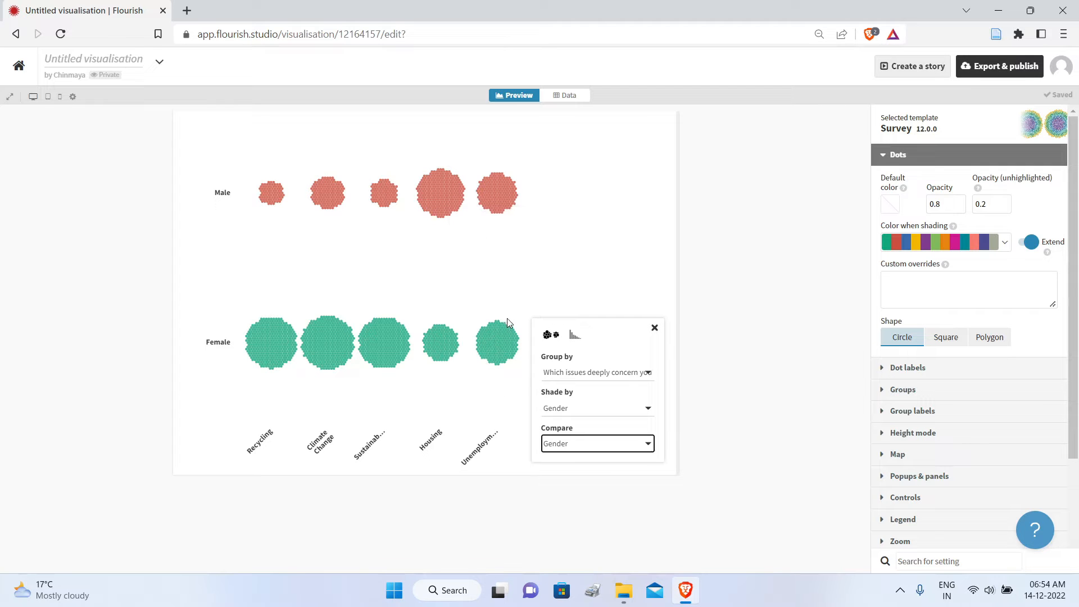
{"action": "left_click", "coordinate": [591, 443]}
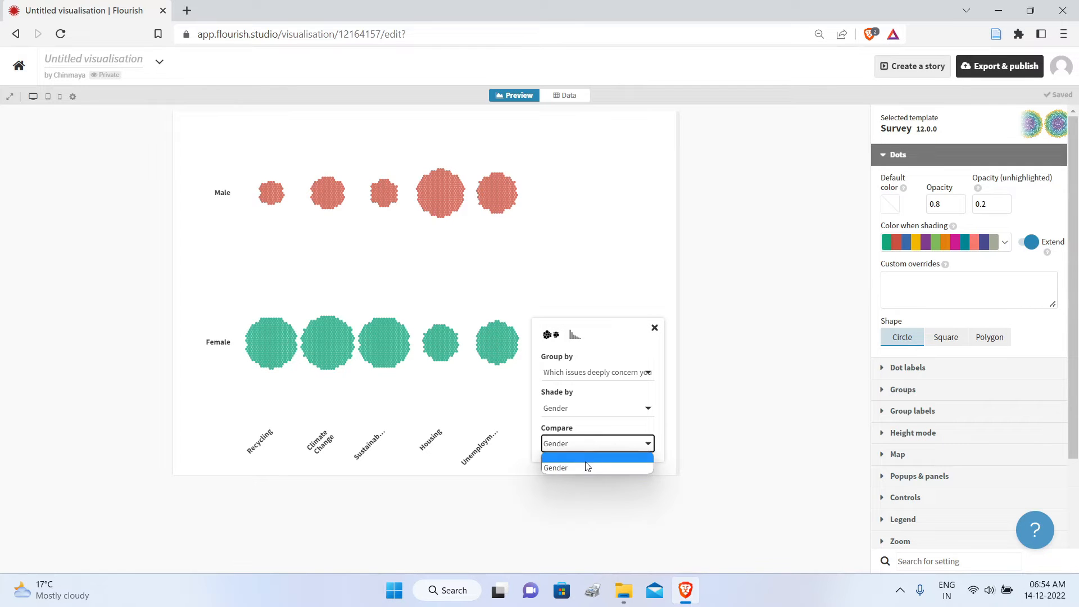
{"action": "left_click", "coordinate": [583, 458]}
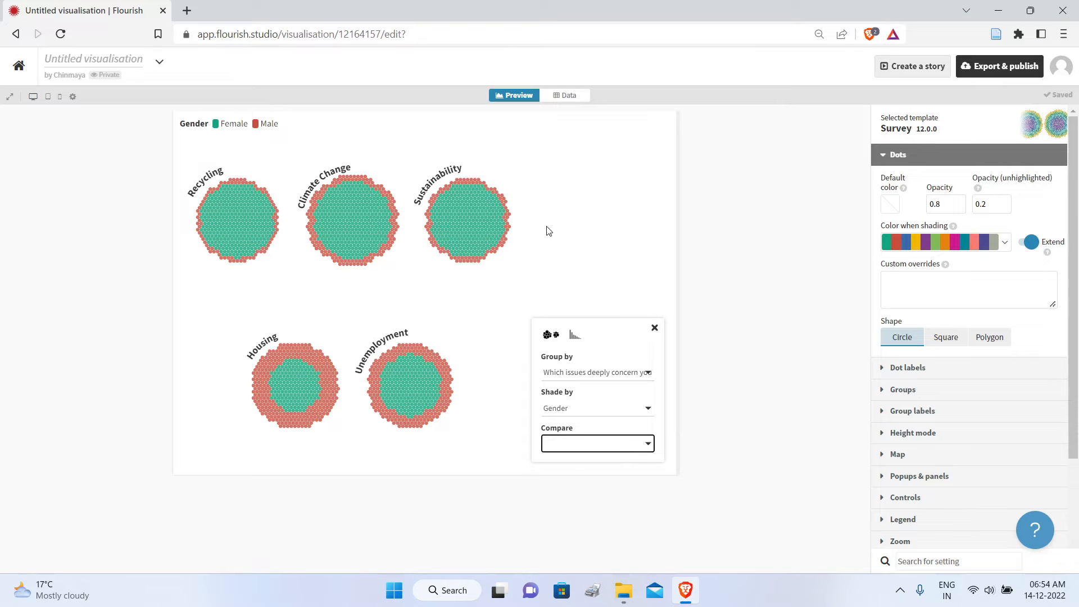
{"action": "left_click", "coordinate": [898, 155]}
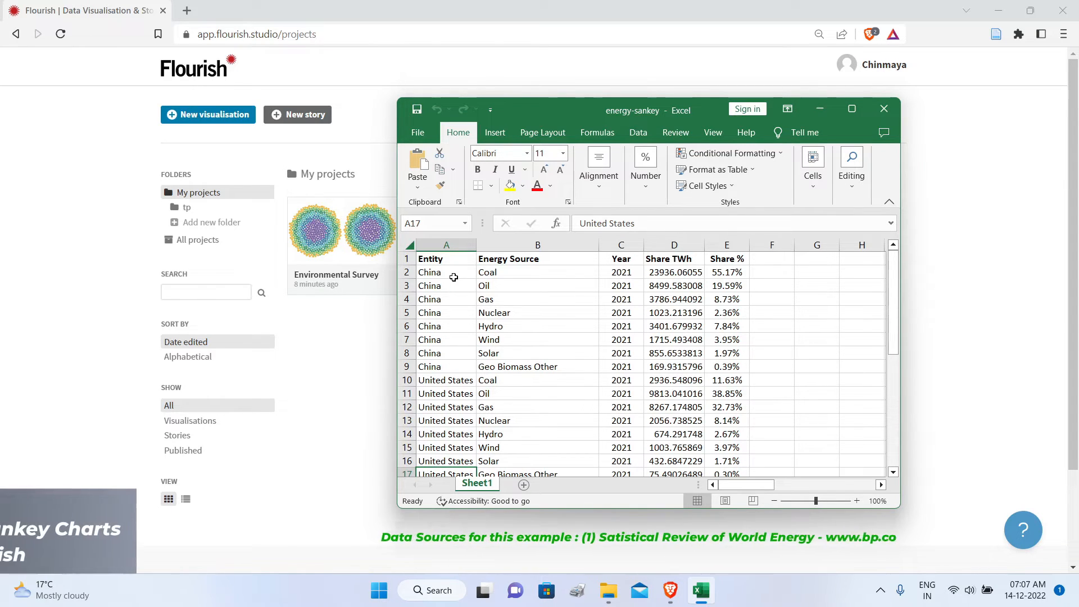
Step: Review the country, energy source, year and share rows of the energy-sankey workbook in Excel and close it
{"action": "scroll", "coordinate": [445, 321], "scroll_direction": "down", "scroll_amount": 7}
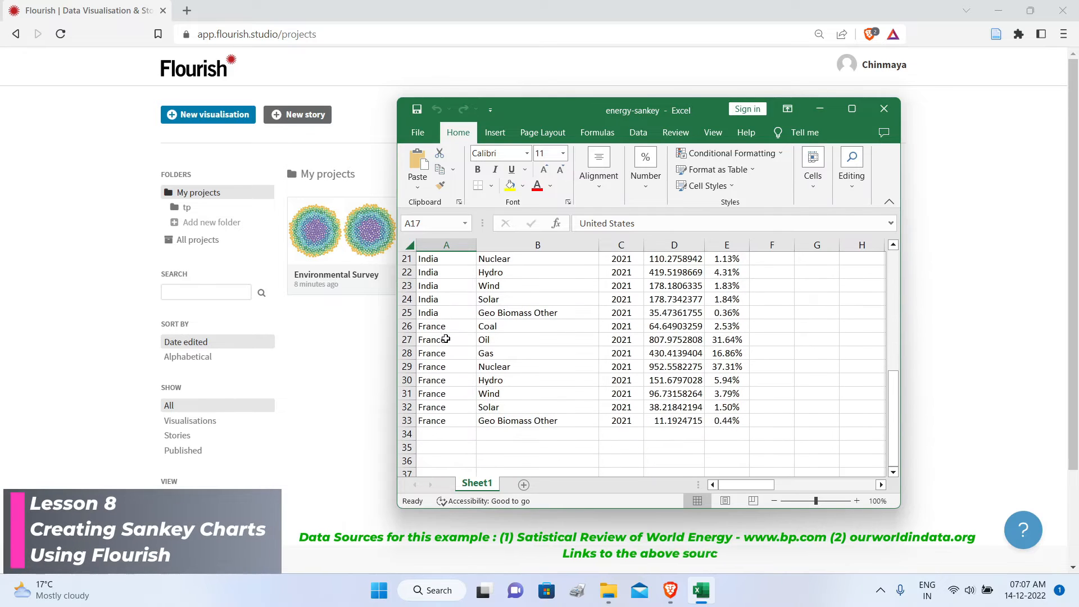
{"action": "scroll", "coordinate": [472, 367], "scroll_direction": "up", "scroll_amount": 7}
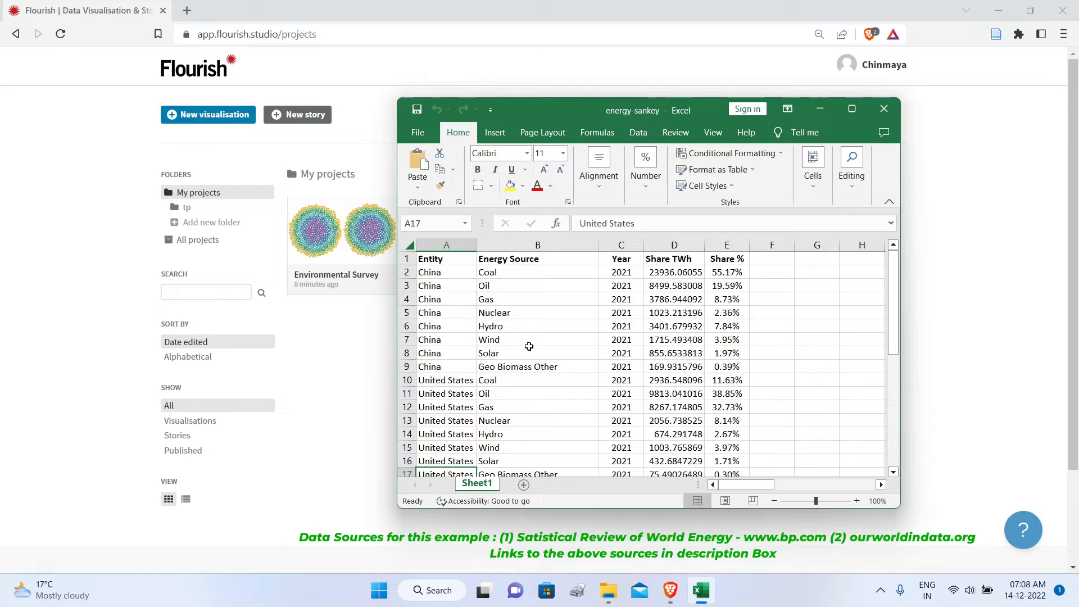
{"action": "scroll", "coordinate": [528, 346], "scroll_direction": "down", "scroll_amount": 3}
{"action": "scroll", "coordinate": [530, 345], "scroll_direction": "down", "scroll_amount": 3}
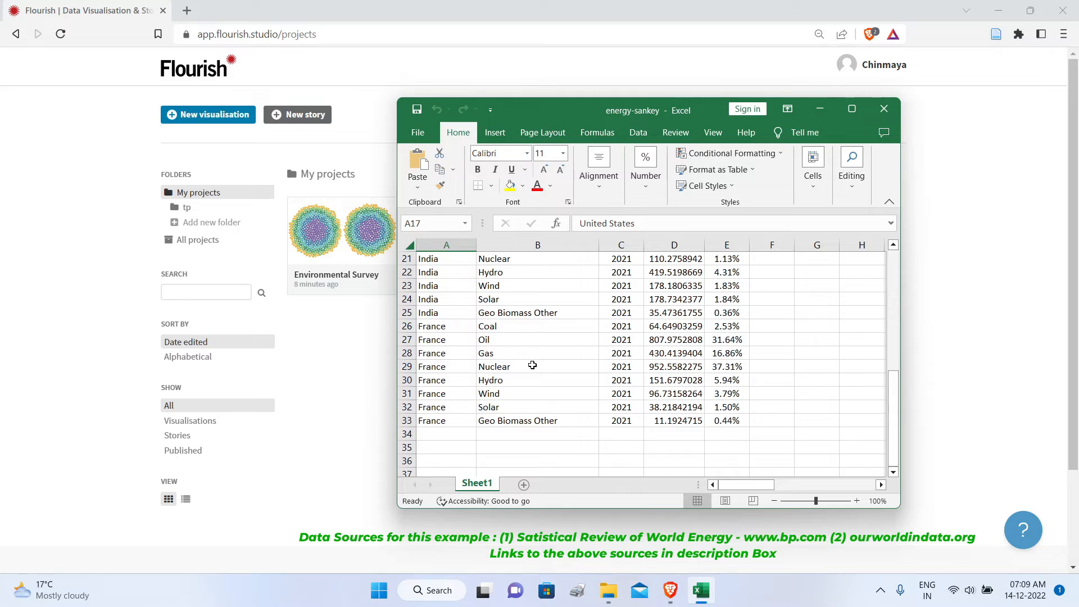
{"action": "scroll", "coordinate": [532, 365], "scroll_direction": "up", "scroll_amount": 6}
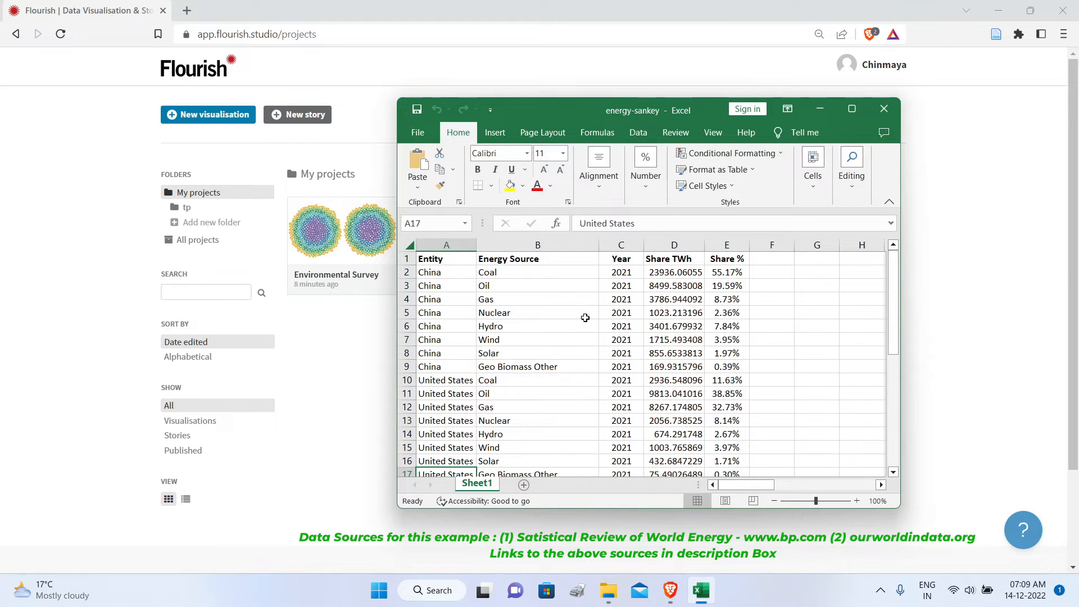
{"action": "left_click", "coordinate": [883, 110]}
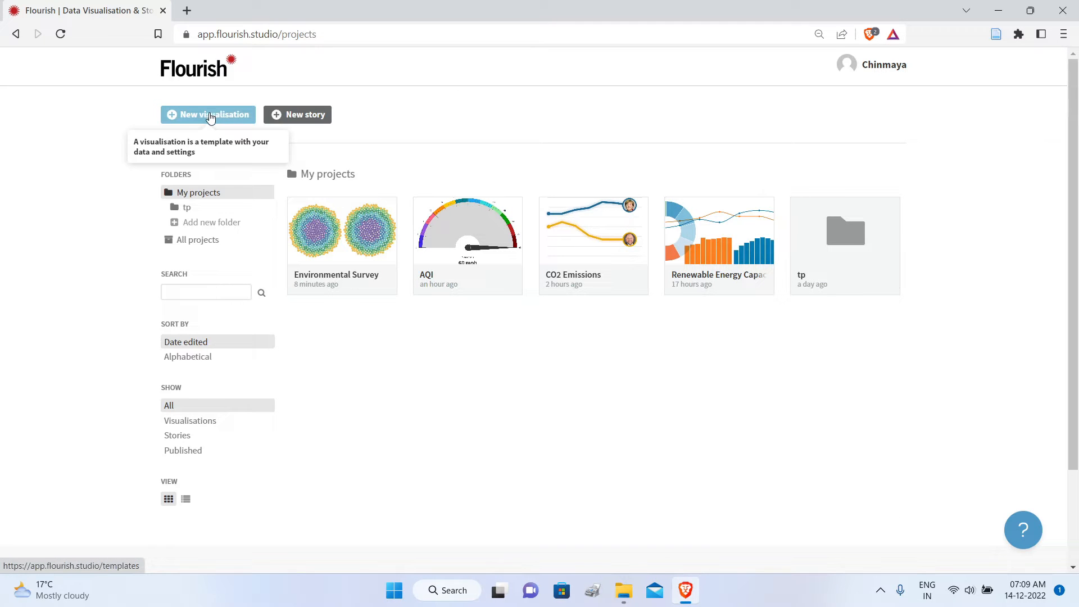
Step: Create a new visualisation from the Sankey starting point of the Sankey diagram template
{"action": "left_click", "coordinate": [211, 115]}
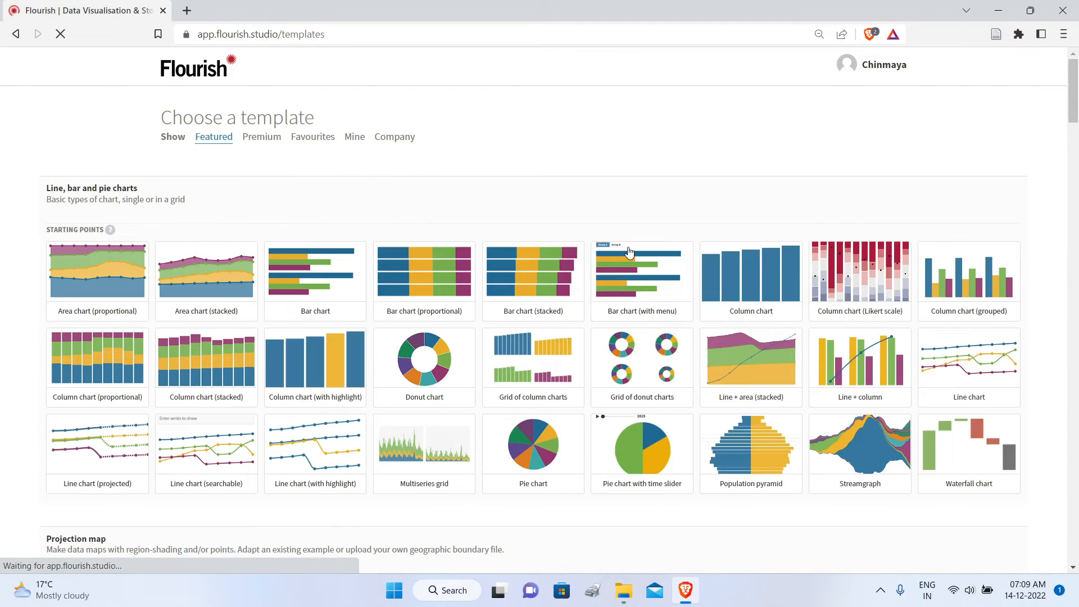
{"action": "scroll", "coordinate": [630, 252], "scroll_direction": "down", "scroll_amount": 20}
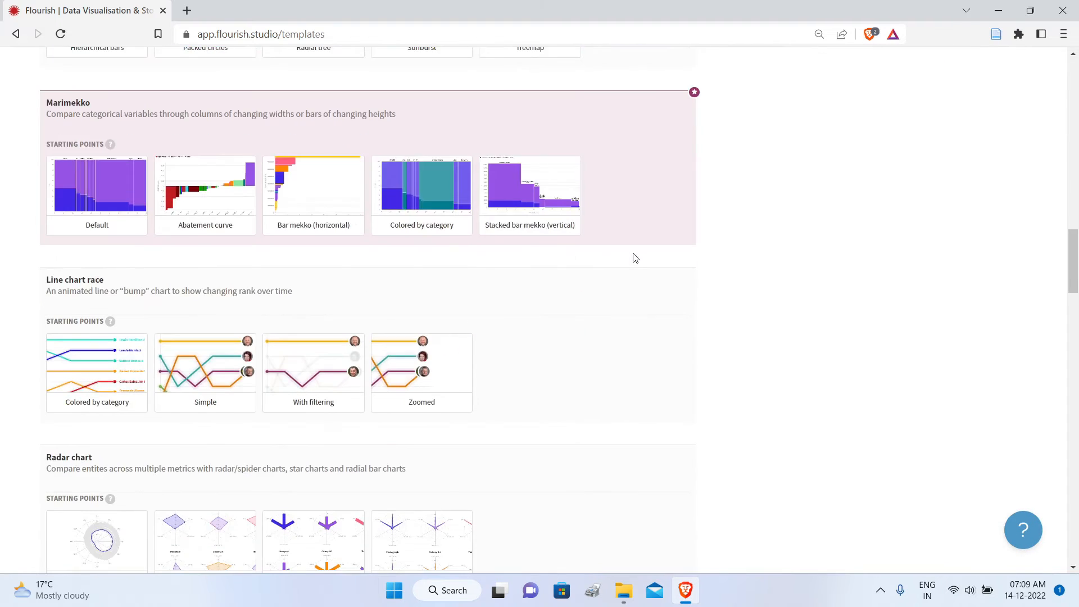
{"action": "scroll", "coordinate": [635, 258], "scroll_direction": "down", "scroll_amount": 8}
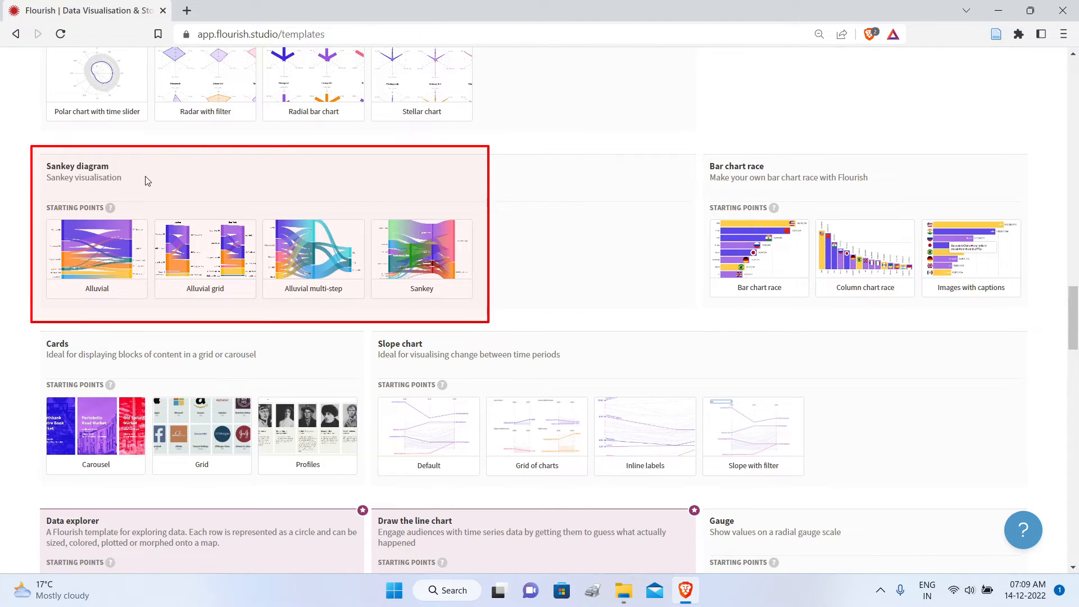
{"action": "left_click", "coordinate": [427, 264]}
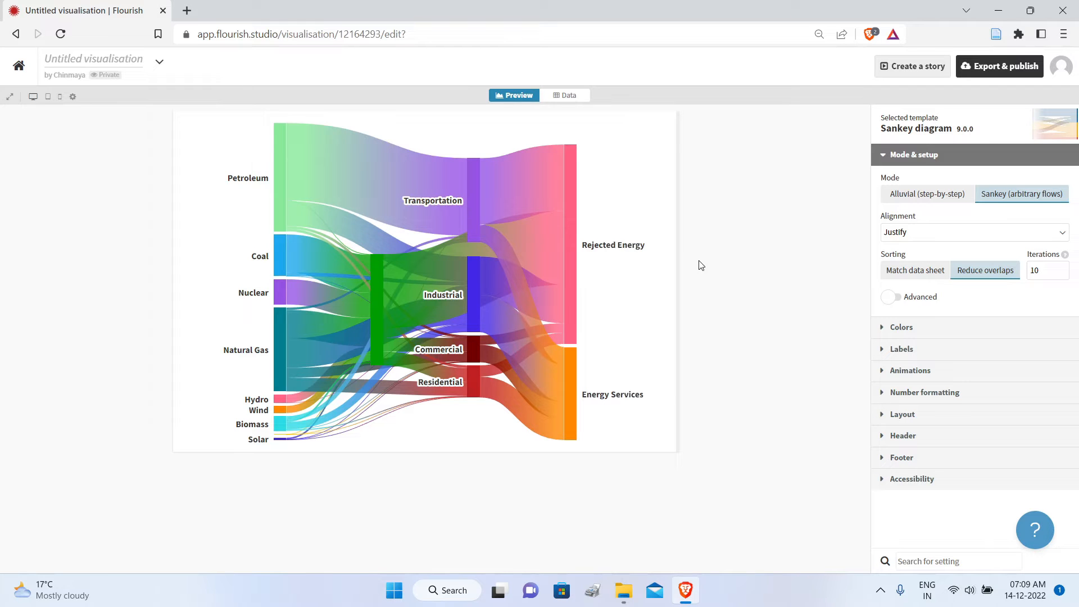
Step: Examine the template's sample Source, Dest and Value columns and compare them with the flows in the preview
{"action": "left_click", "coordinate": [565, 97]}
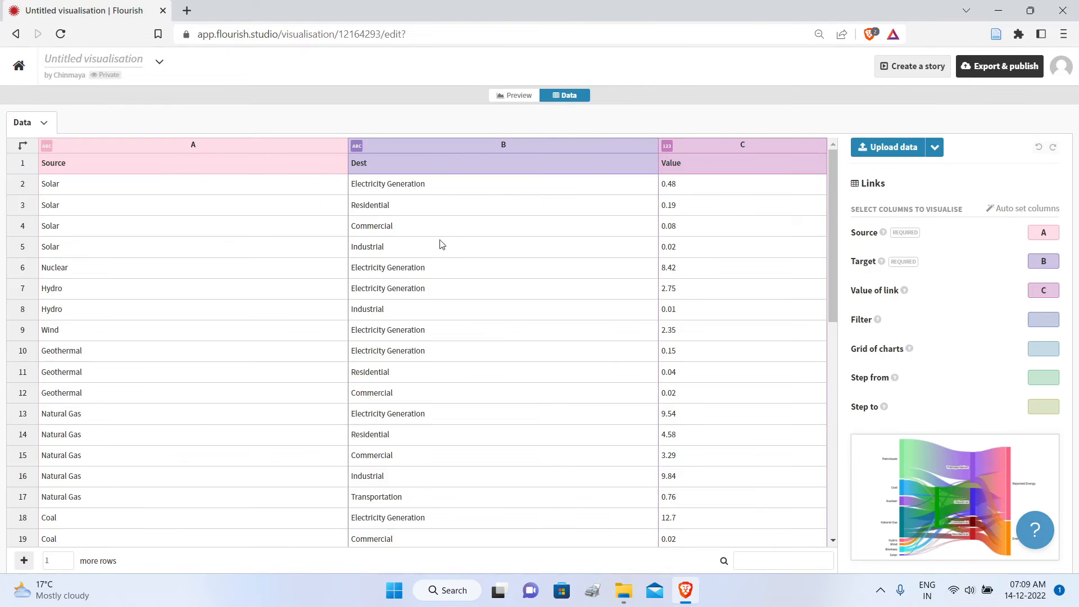
{"action": "scroll", "coordinate": [467, 236], "scroll_direction": "down", "scroll_amount": 5}
{"action": "scroll", "coordinate": [467, 236], "scroll_direction": "up", "scroll_amount": 5}
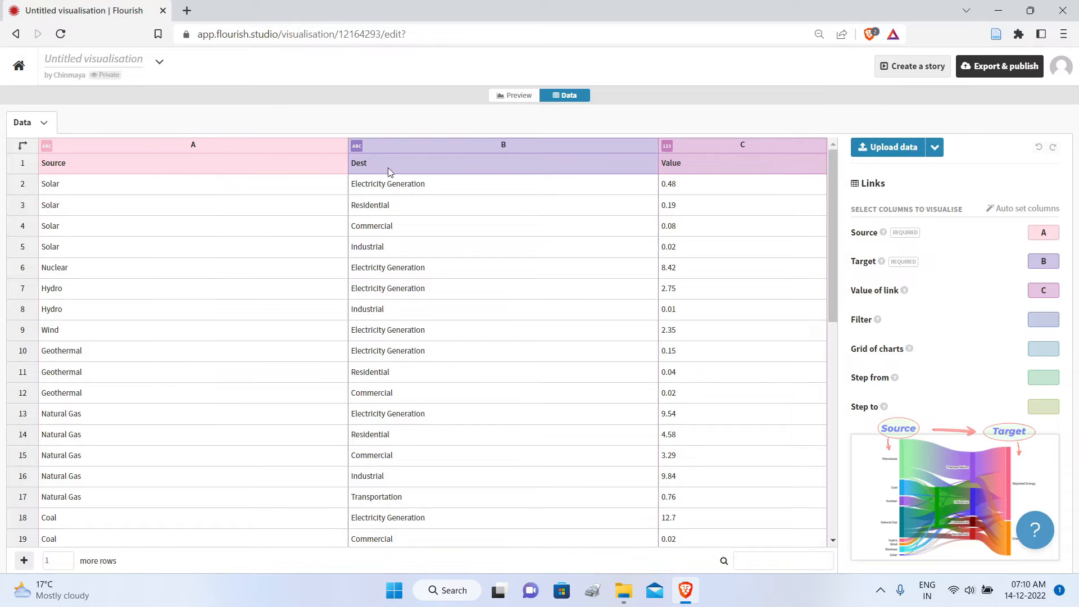
{"action": "left_click", "coordinate": [517, 96]}
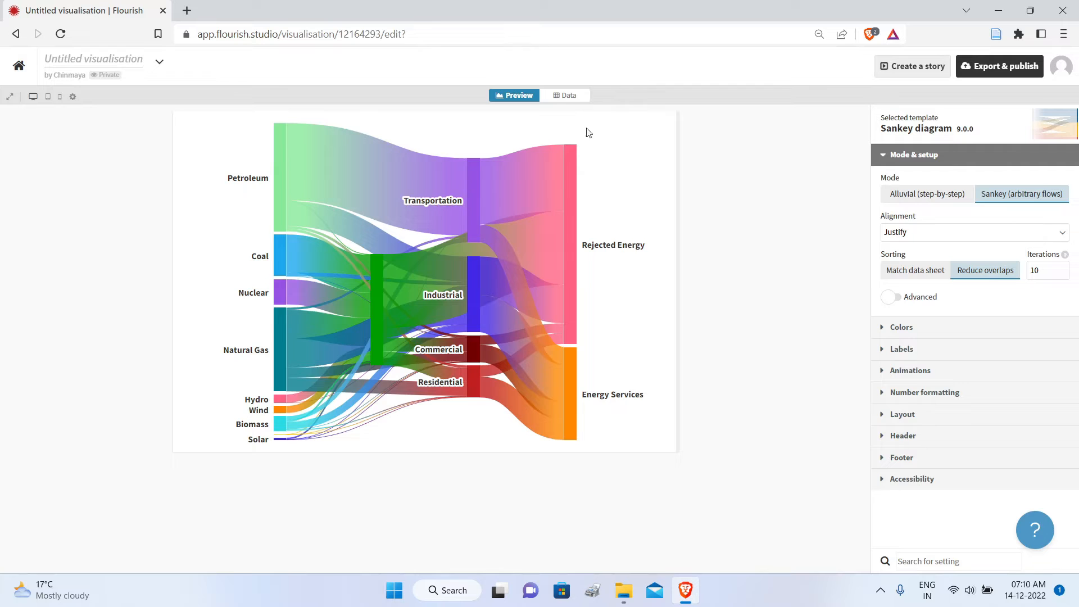
{"action": "left_click", "coordinate": [564, 96]}
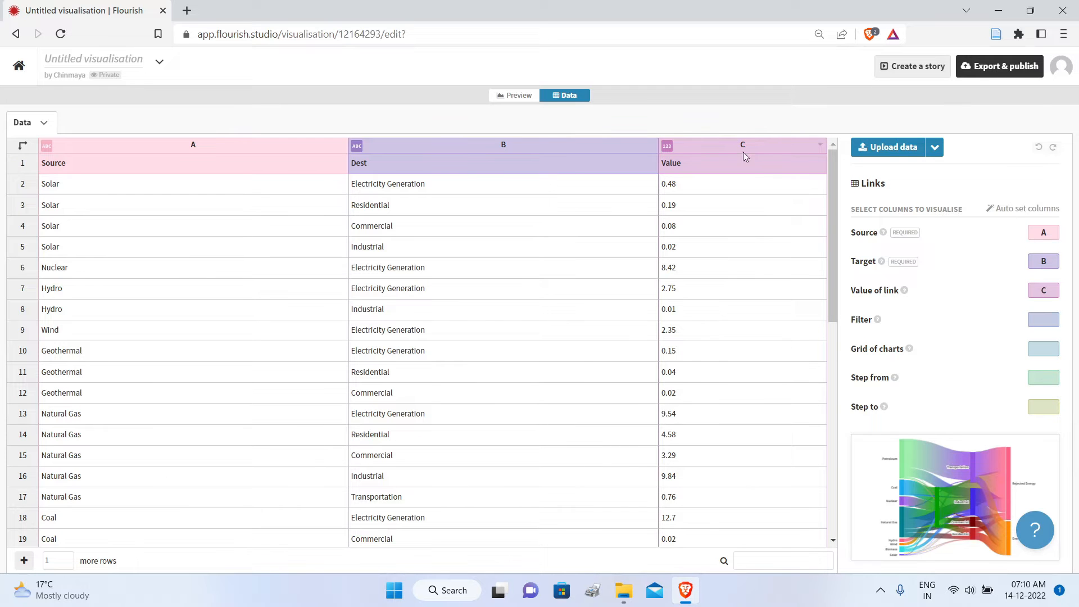
Step: Replace the template's sample data with Sheet1 from the energy-sankey.xlsx file
{"action": "left_click", "coordinate": [873, 147]}
{"action": "left_click", "coordinate": [309, 216]}
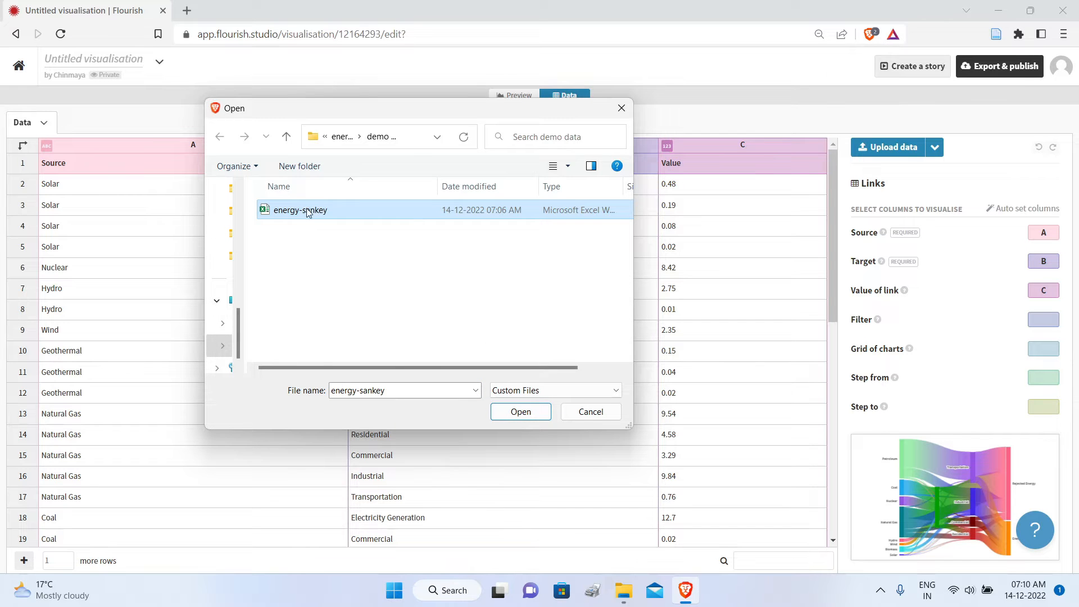
{"action": "left_click", "coordinate": [526, 414]}
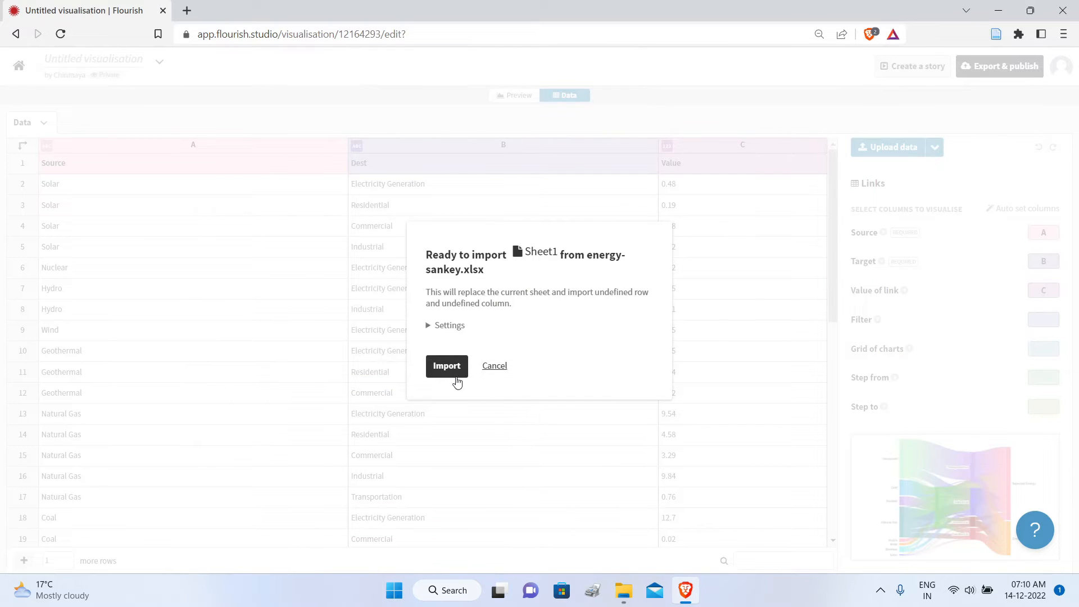
{"action": "left_click", "coordinate": [447, 367]}
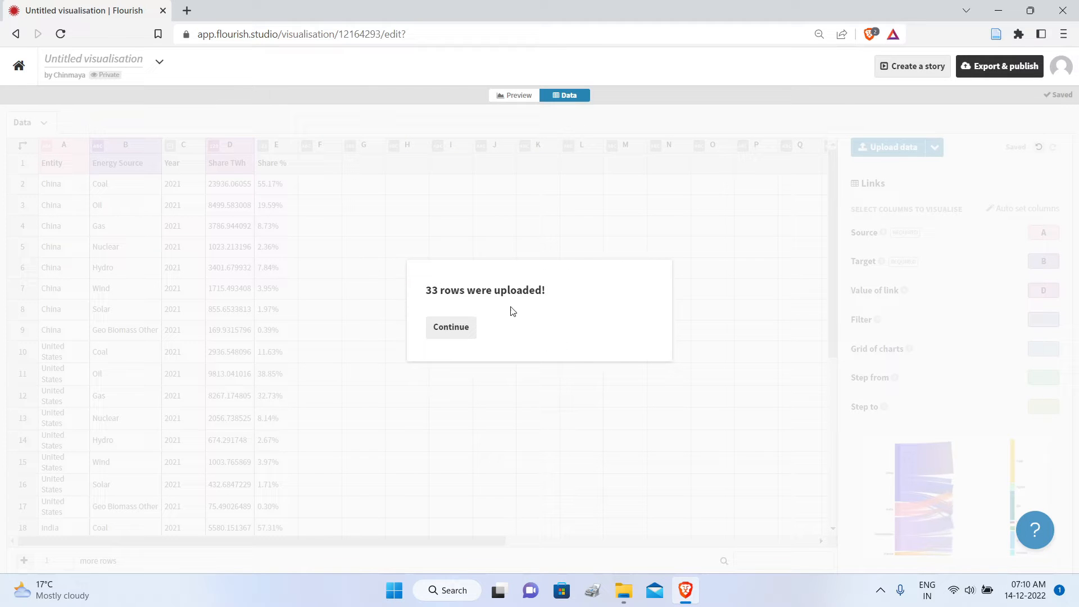
{"action": "left_click", "coordinate": [450, 330]}
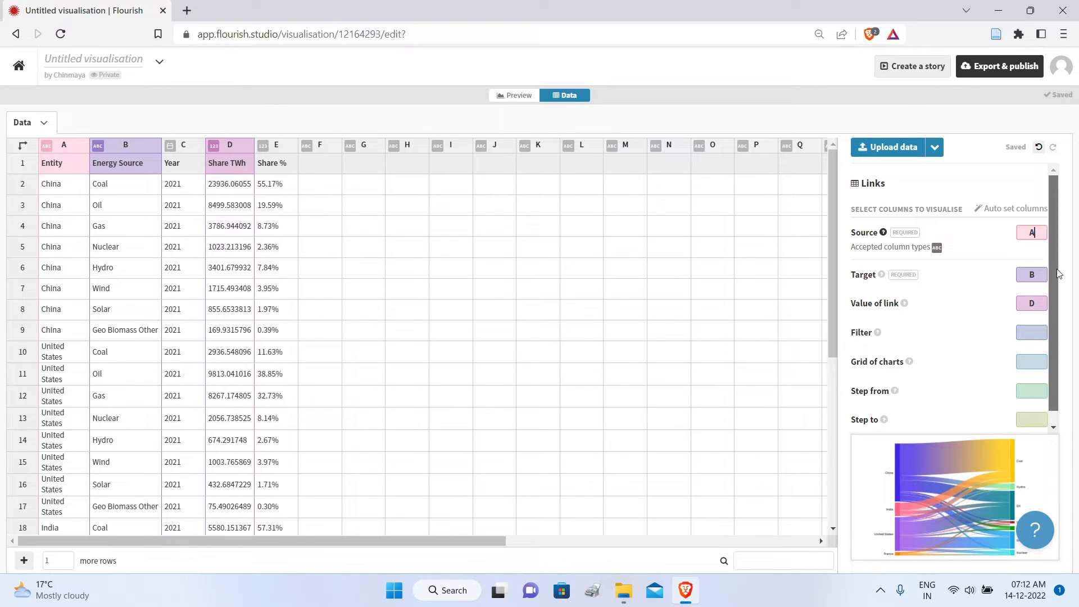
Step: Set the Filter column of the links data to A and preview the Sankey diagram
{"action": "scroll", "coordinate": [1057, 337], "scroll_direction": "down", "scroll_amount": 1}
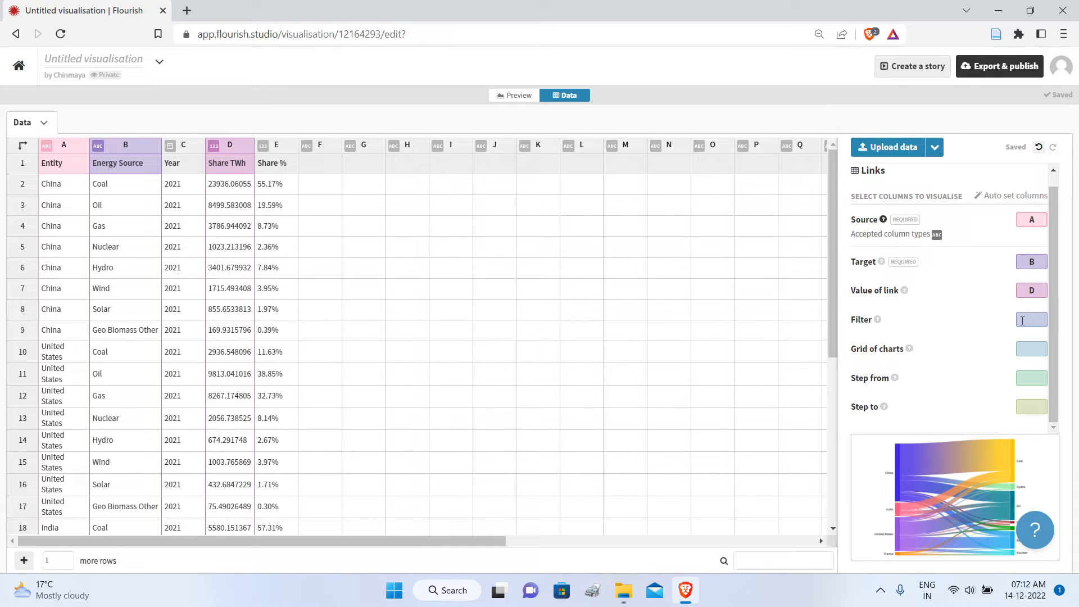
{"action": "left_click", "coordinate": [1033, 322]}
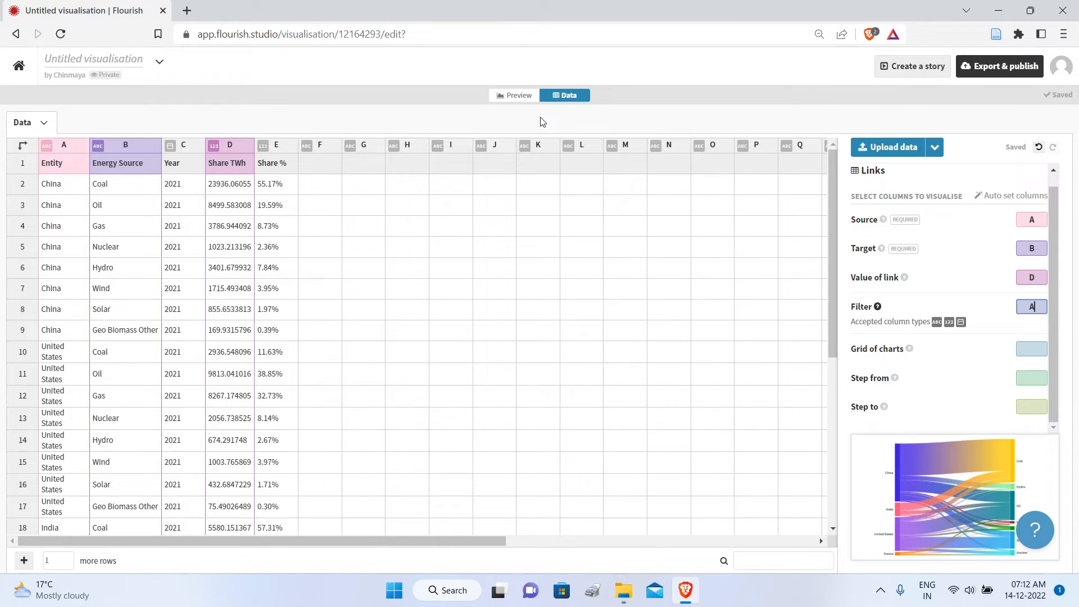
{"action": "left_click", "coordinate": [518, 96]}
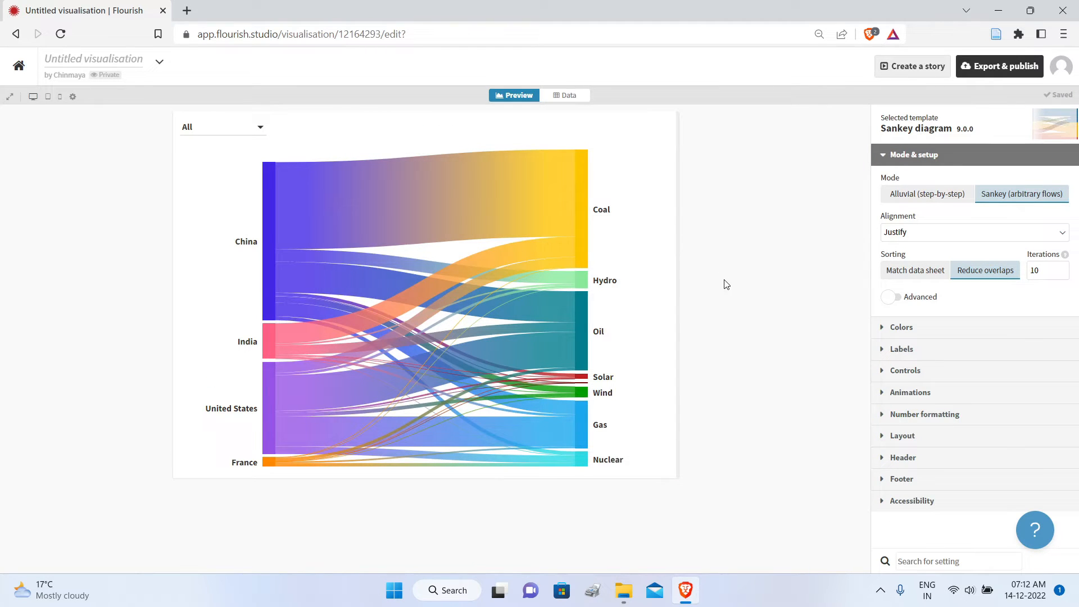
Step: Inspect the energy flows in the Sankey diagram, filtering it by China, India and United States in turn
{"action": "mouse_move", "coordinate": [408, 208]}
{"action": "mouse_move", "coordinate": [339, 207]}
{"action": "left_click", "coordinate": [261, 131]}
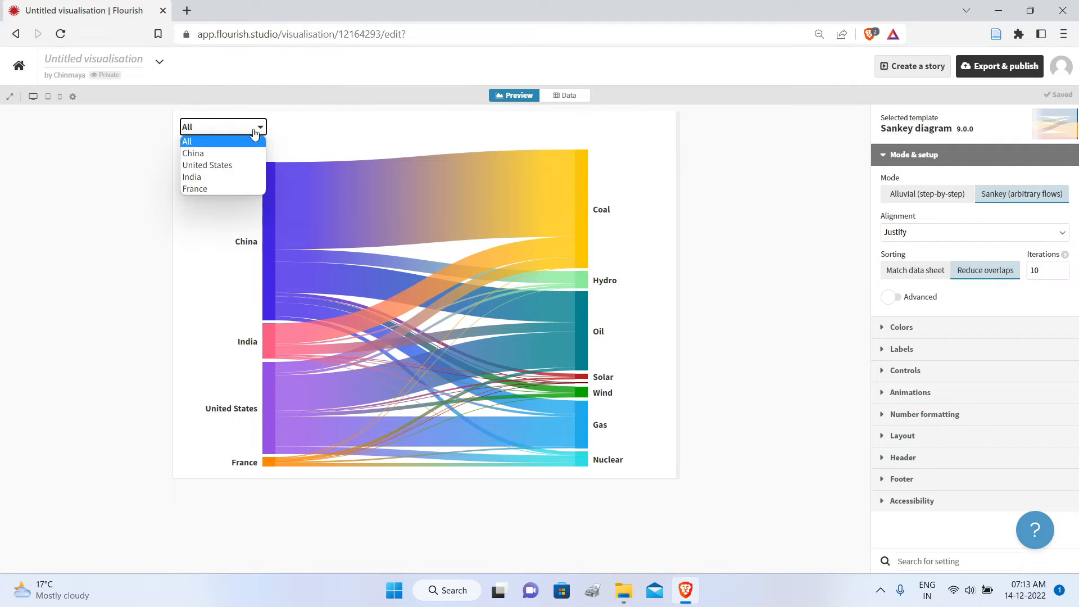
{"action": "left_click", "coordinate": [217, 153]}
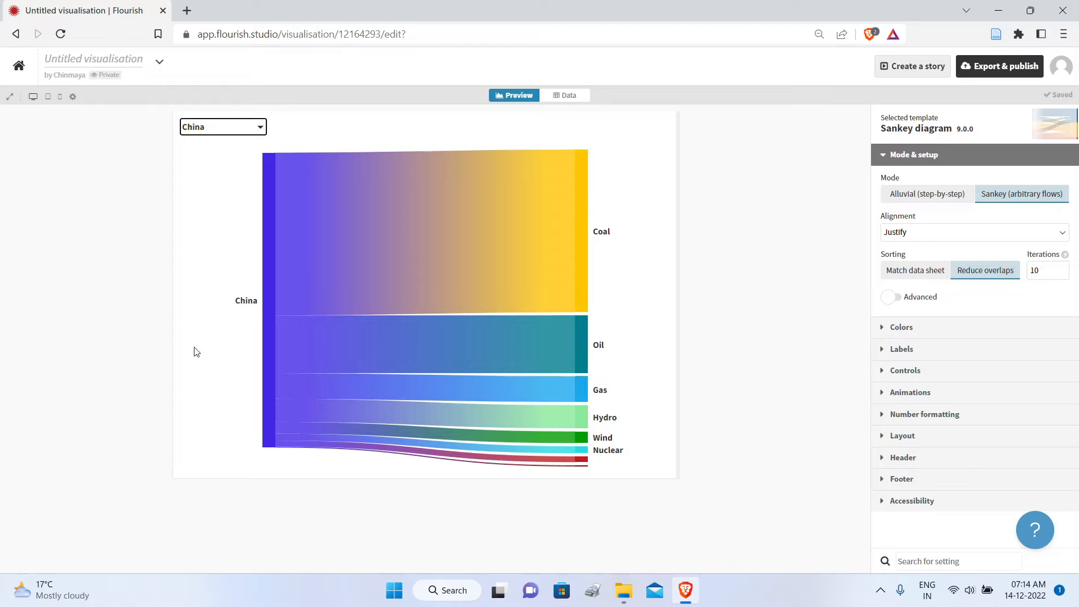
{"action": "mouse_move", "coordinate": [496, 227]}
{"action": "left_click", "coordinate": [190, 127]}
{"action": "left_click", "coordinate": [190, 177]}
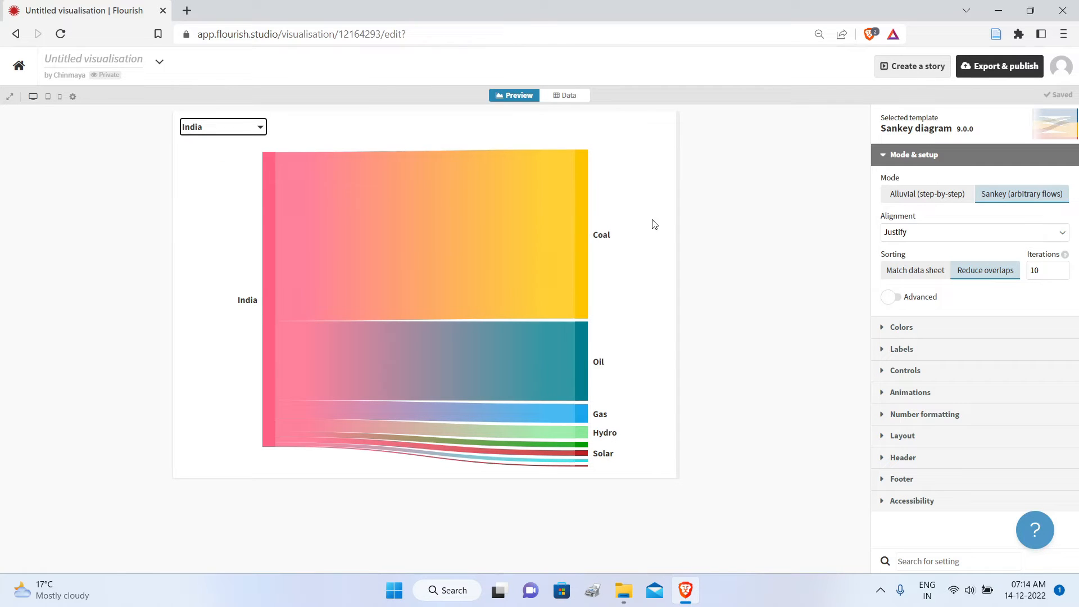
{"action": "left_click", "coordinate": [260, 127]}
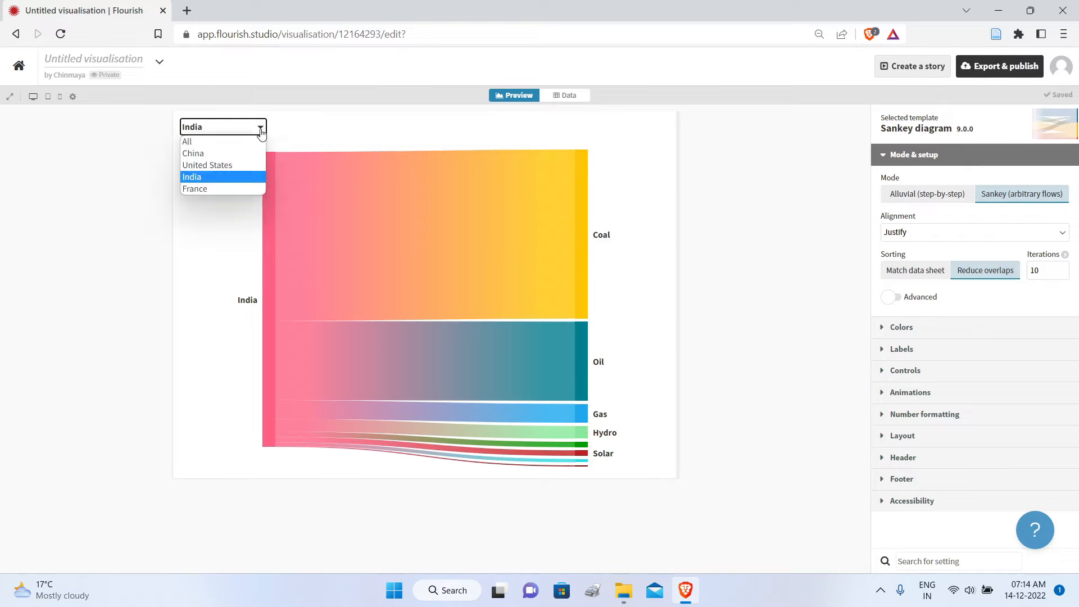
{"action": "left_click", "coordinate": [220, 169]}
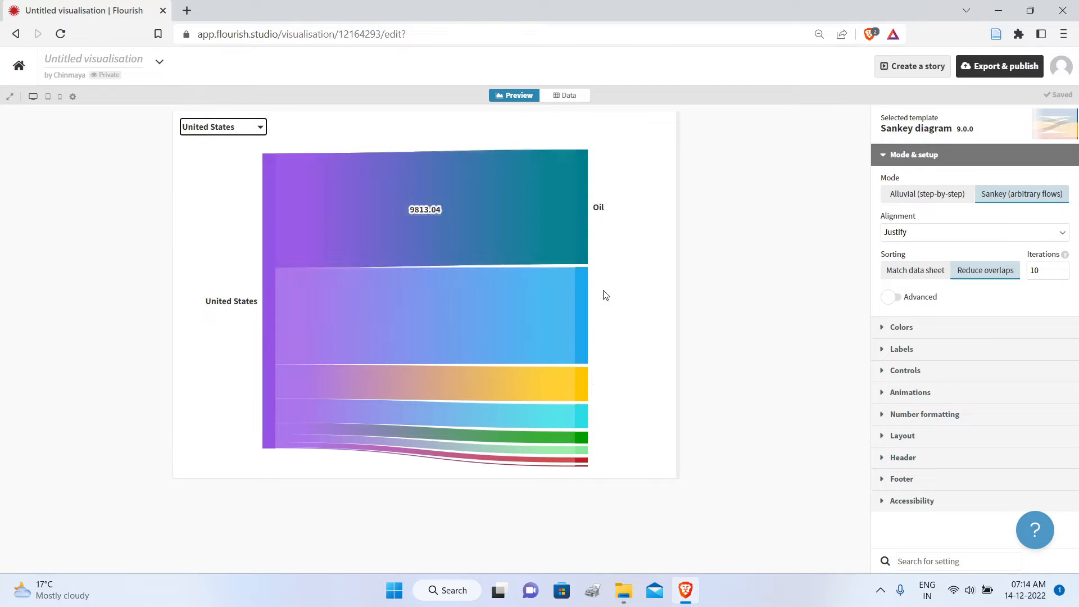
Step: Inspect France's energy flows in the Sankey diagram and restore the filter to All
{"action": "left_click", "coordinate": [243, 128]}
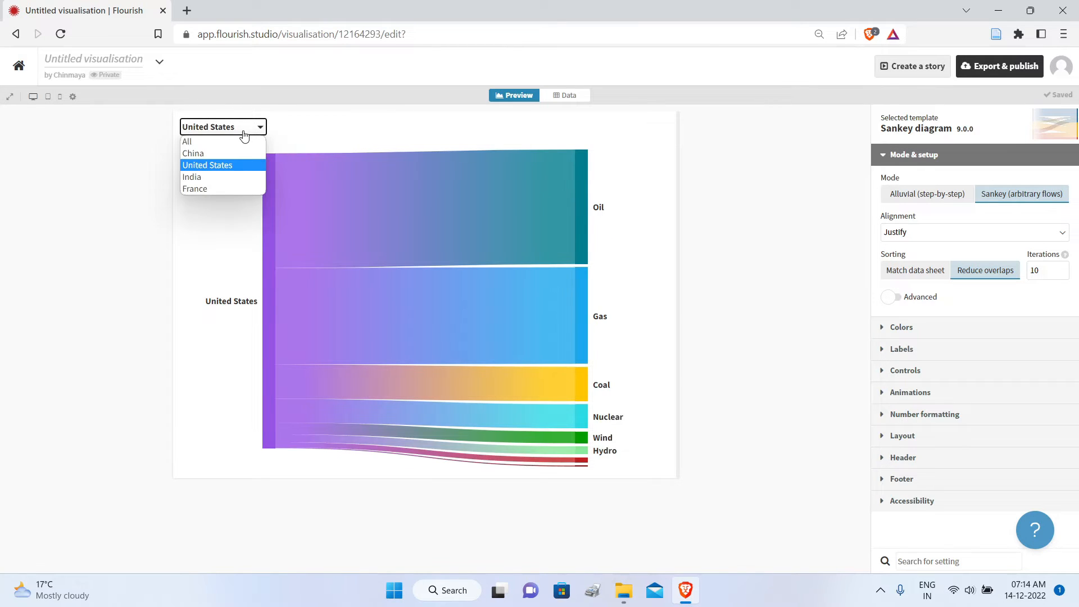
{"action": "left_click", "coordinate": [212, 186]}
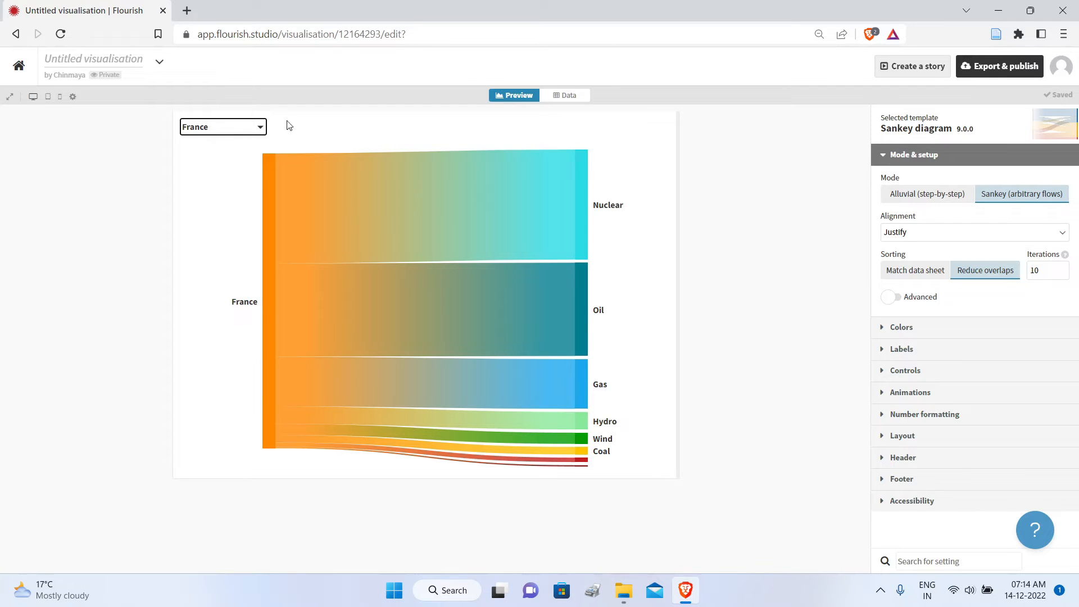
{"action": "left_click", "coordinate": [208, 135]}
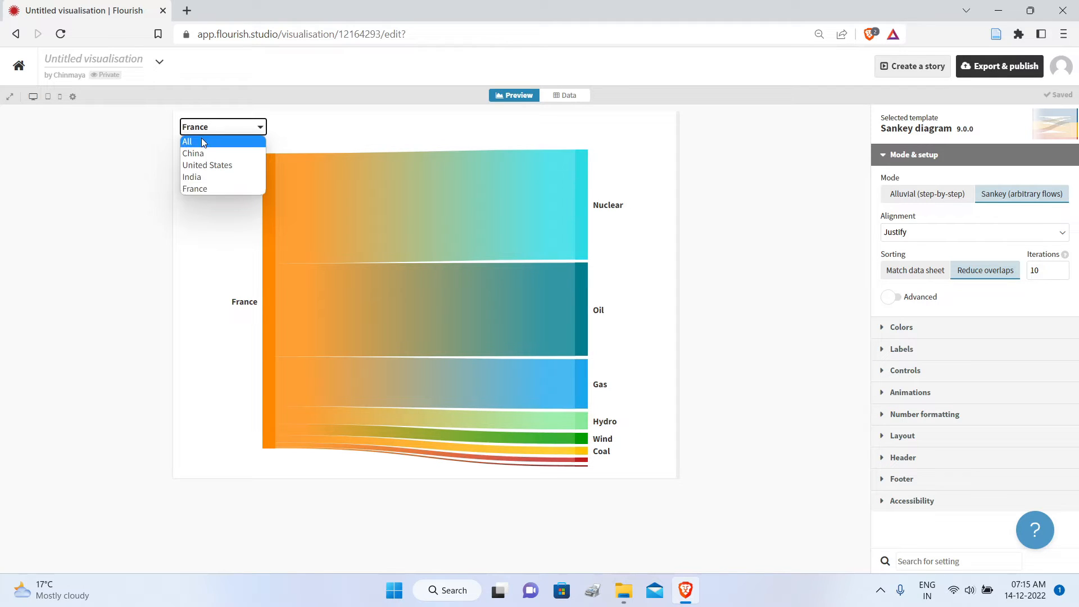
{"action": "left_click", "coordinate": [202, 142]}
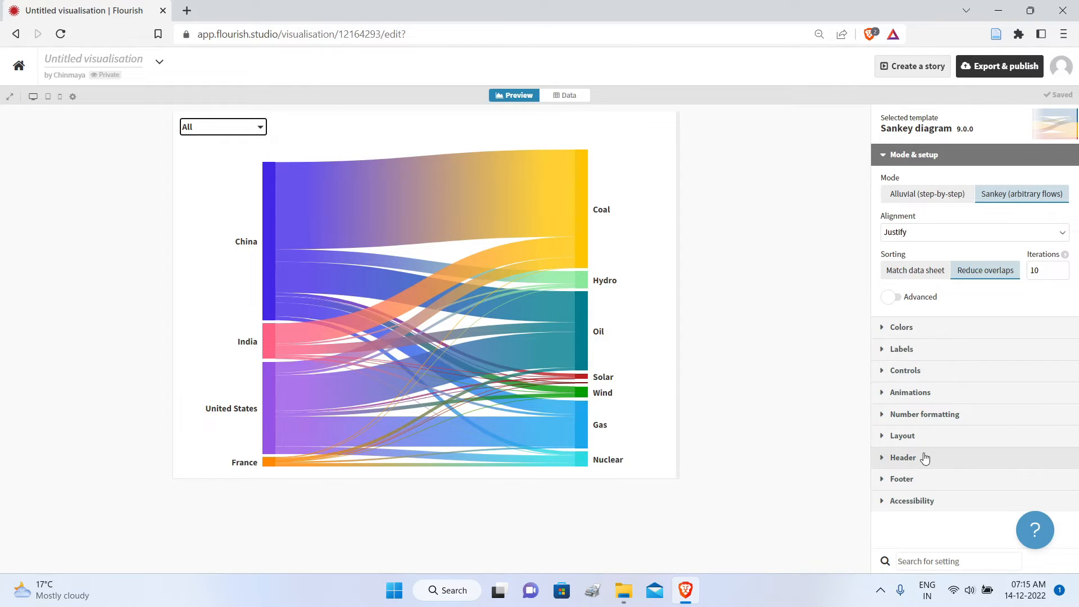
Step: Filter the diagram by China and set the animation duration for revealing lines on load to 5.75
{"action": "left_click", "coordinate": [888, 392]}
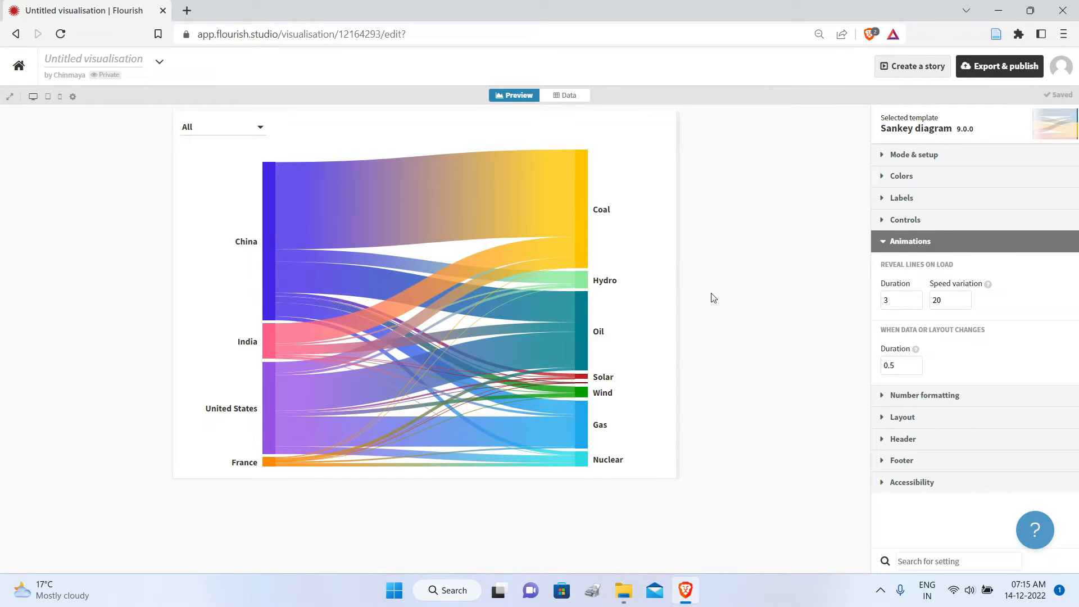
{"action": "left_click", "coordinate": [243, 129]}
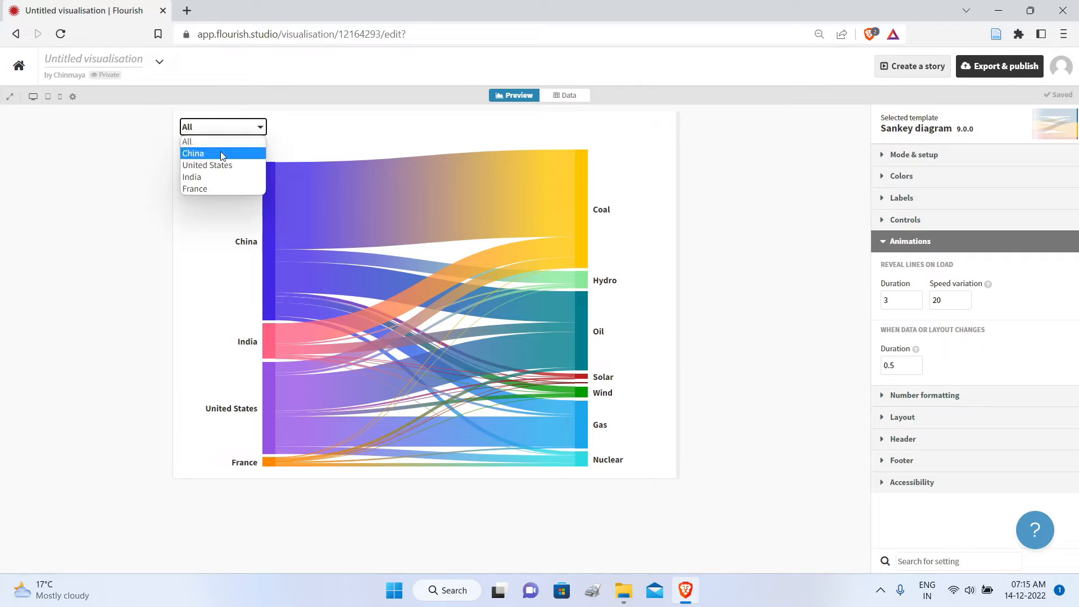
{"action": "left_click", "coordinate": [221, 152]}
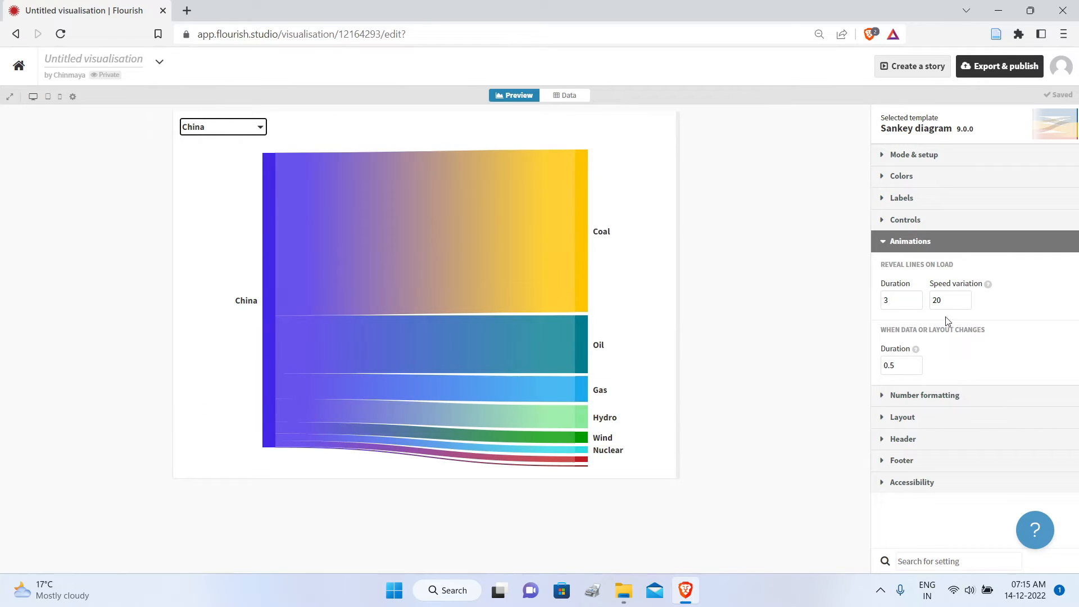
{"action": "triple_click", "coordinate": [914, 299]}
{"action": "double_click", "coordinate": [914, 299]}
{"action": "triple_click", "coordinate": [914, 298]}
{"action": "triple_click", "coordinate": [913, 297]}
Step: Check the diagram's transitions by filtering it by United States and China, and close the animation settings
{"action": "left_click", "coordinate": [208, 127]}
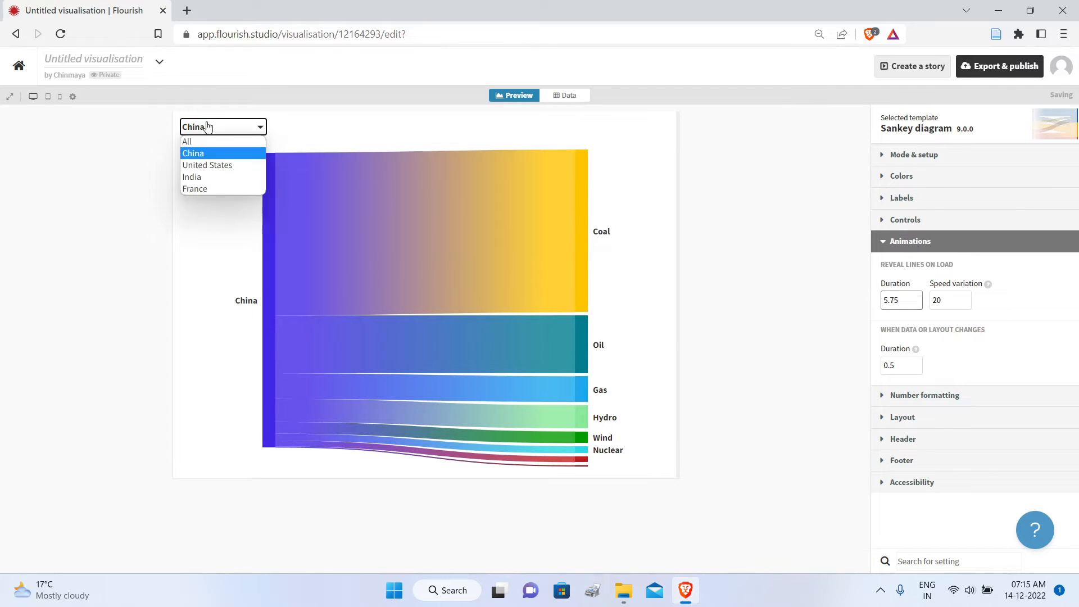
{"action": "left_click", "coordinate": [195, 164]}
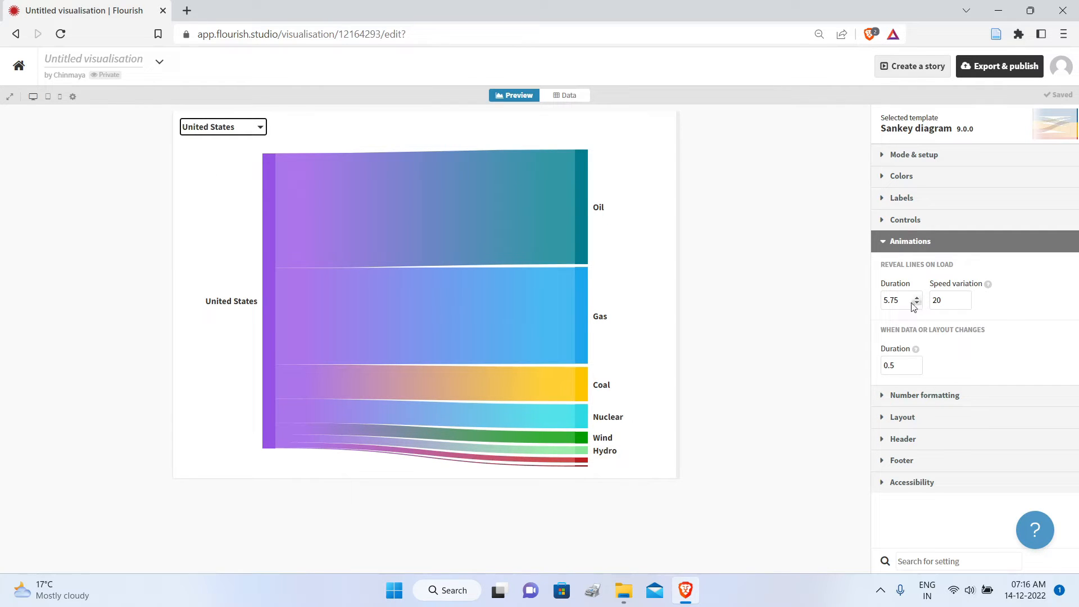
{"action": "left_click", "coordinate": [204, 130]}
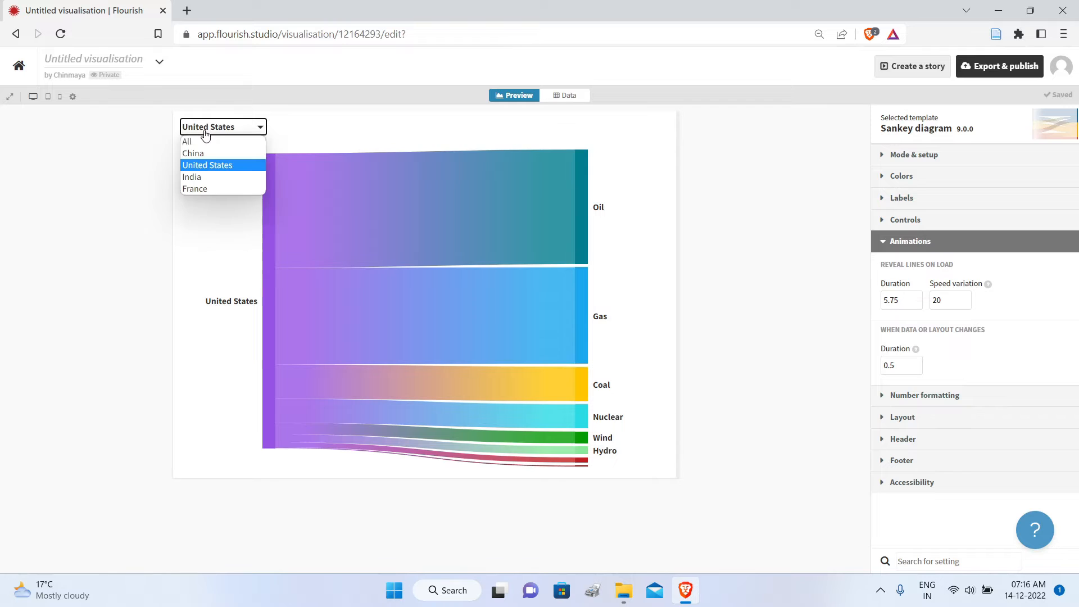
{"action": "left_click", "coordinate": [200, 152]}
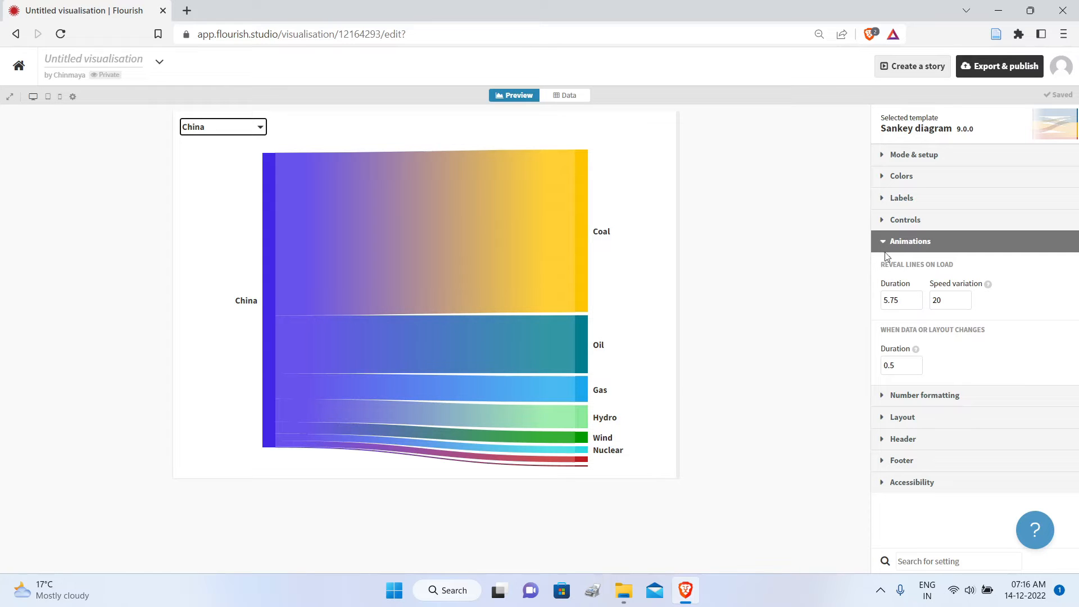
{"action": "left_click", "coordinate": [897, 240]}
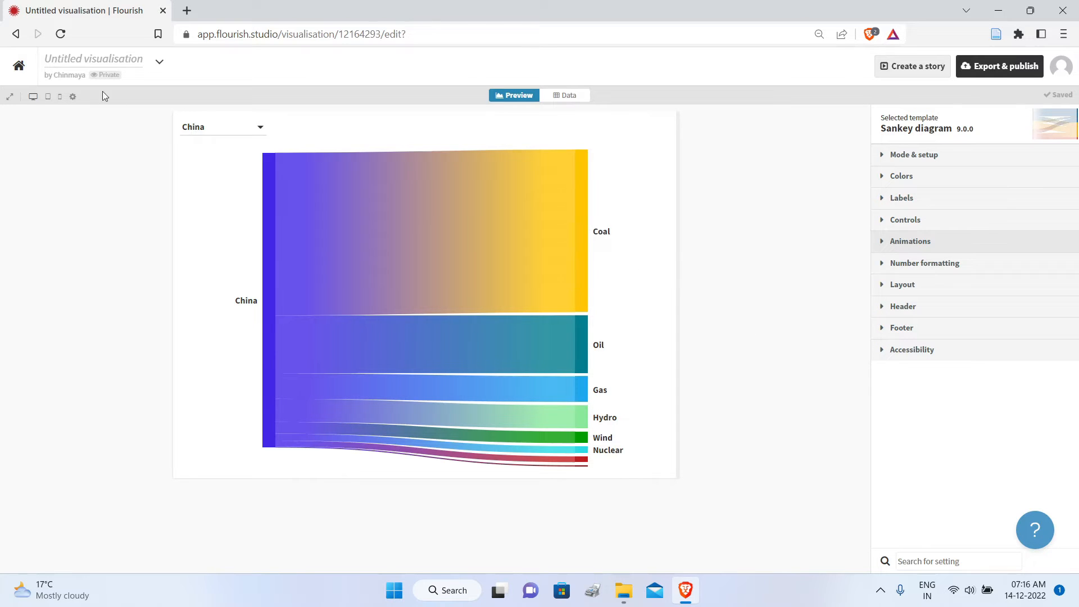
Step: Rename the visualisation as Energy Sankey
{"action": "left_click", "coordinate": [132, 60]}
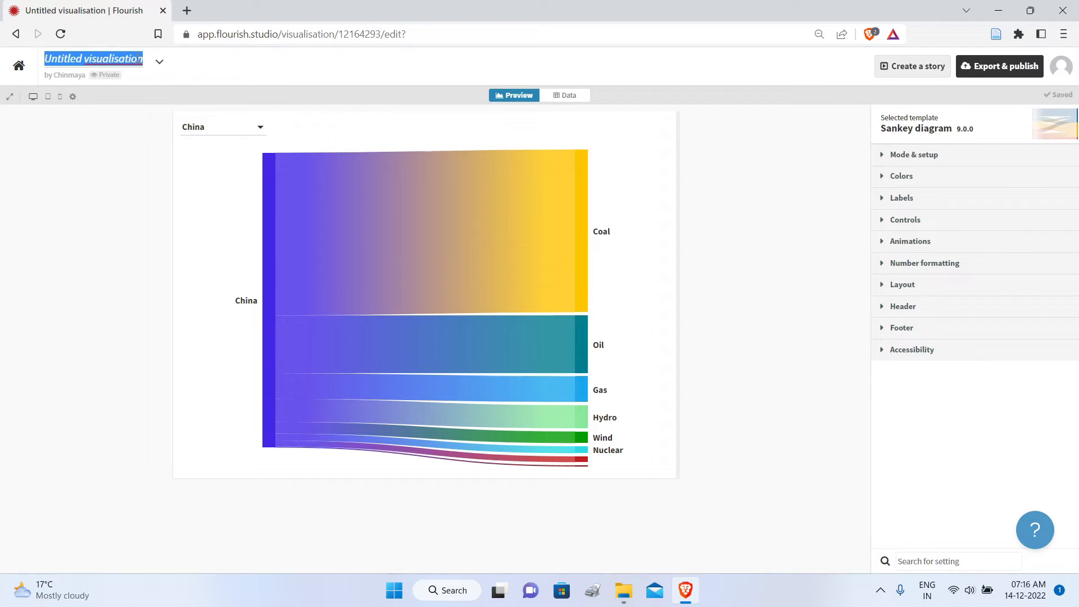
{"action": "type", "text": "Energ"}
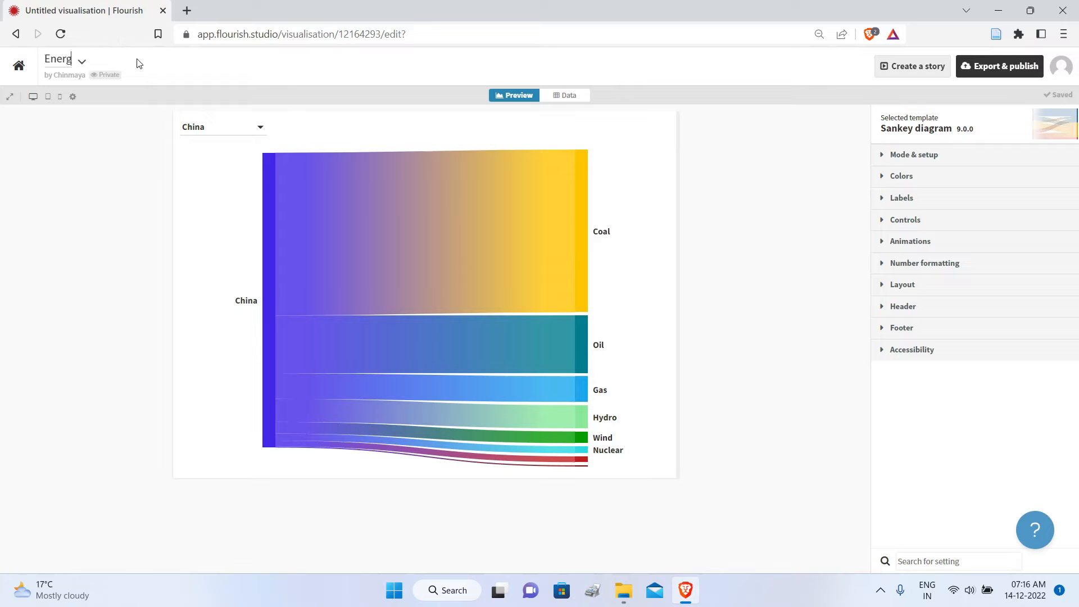
{"action": "type", "text": "y Sankey"}
{"action": "left_click", "coordinate": [713, 124]}
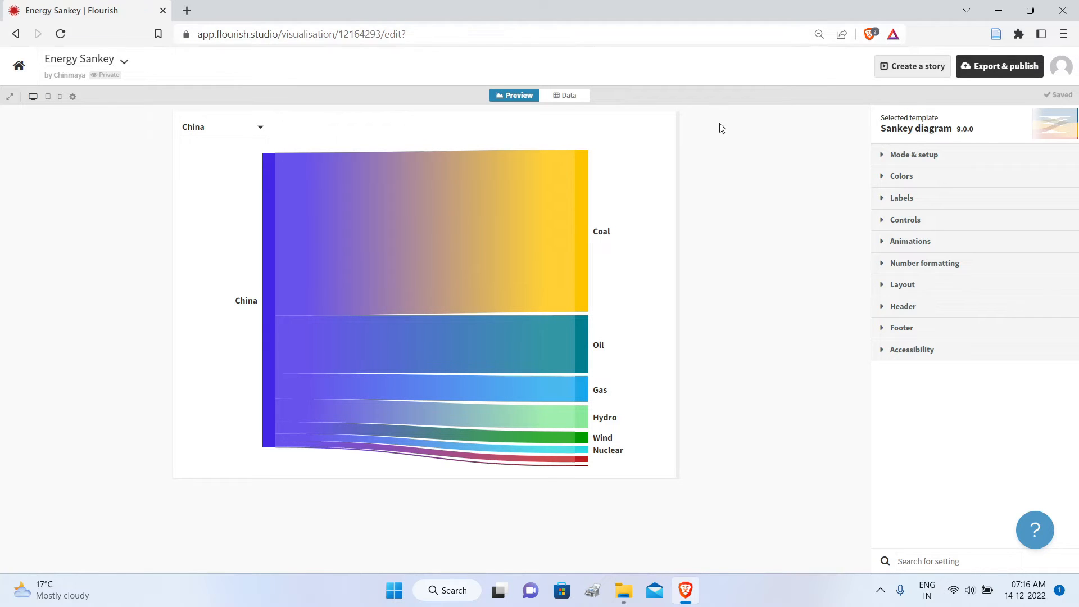
Step: Try to publish the Energy Sankey visualisation to its own page for sharing and embedding
{"action": "left_click", "coordinate": [973, 70]}
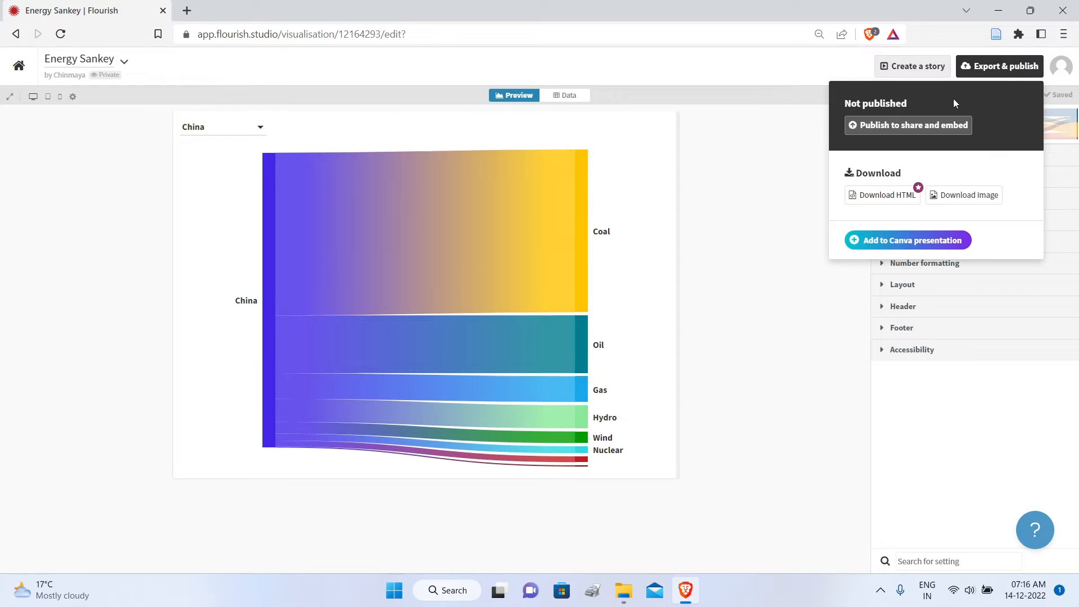
{"action": "left_click", "coordinate": [926, 126]}
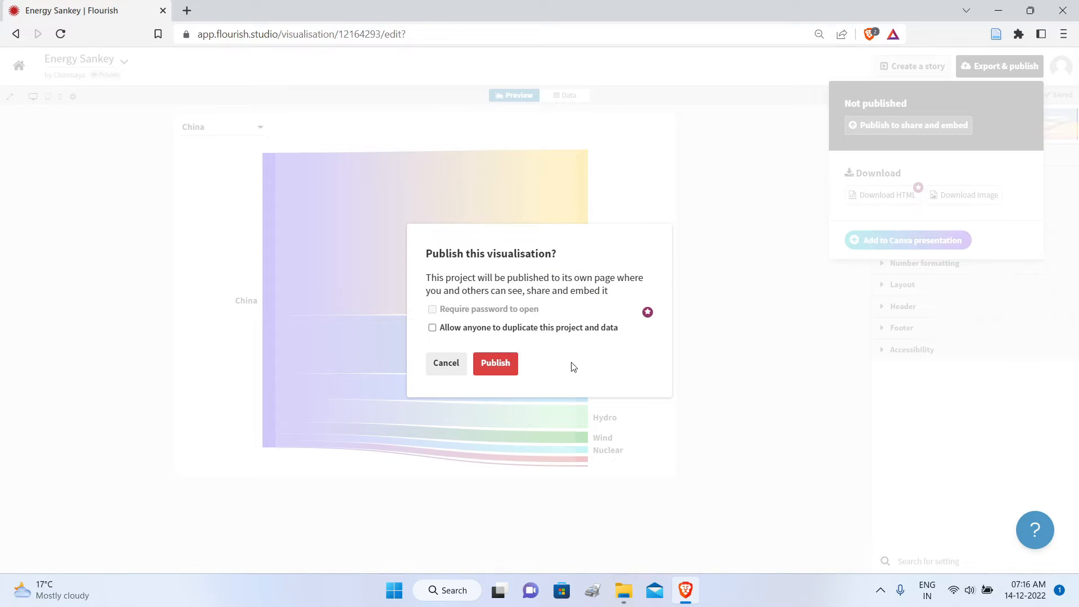
{"action": "left_click", "coordinate": [487, 369]}
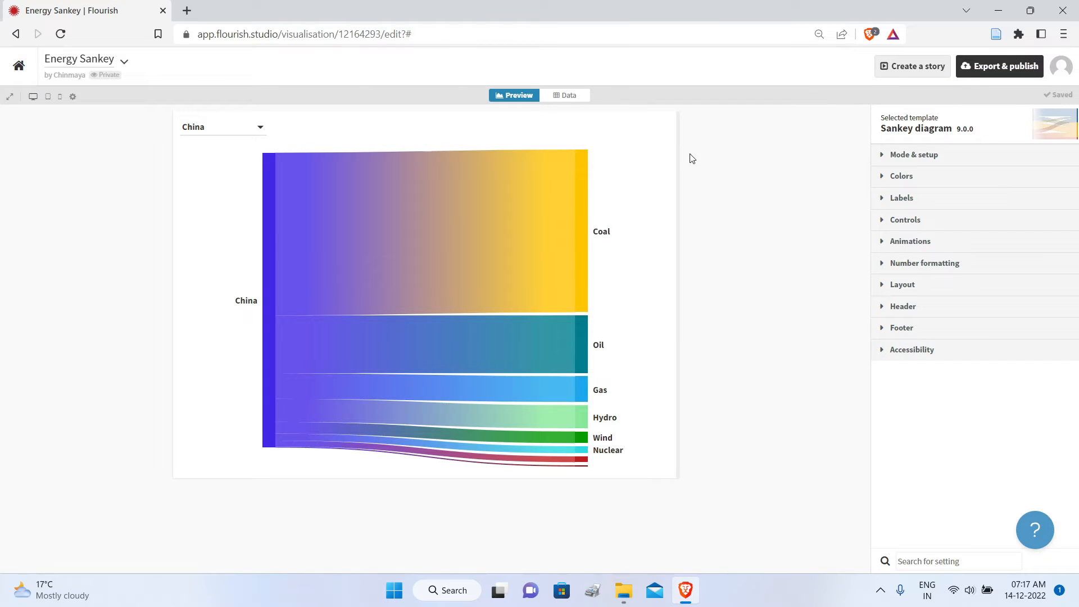
Step: Review the energy data sheet and its column assignments, and return to the diagram preview
{"action": "left_click", "coordinate": [563, 96]}
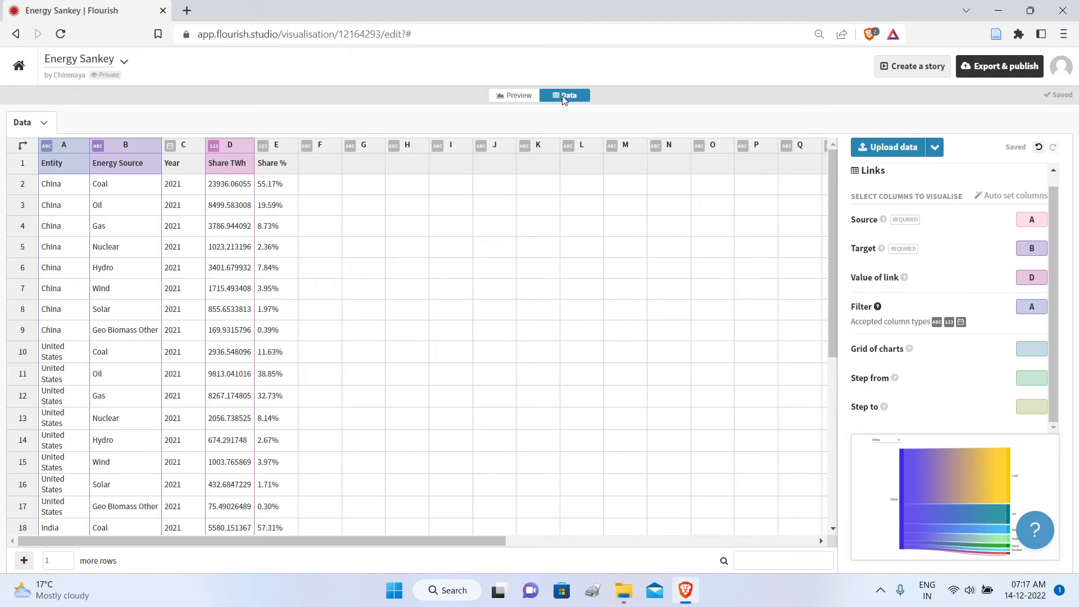
{"action": "left_click", "coordinate": [514, 96]}
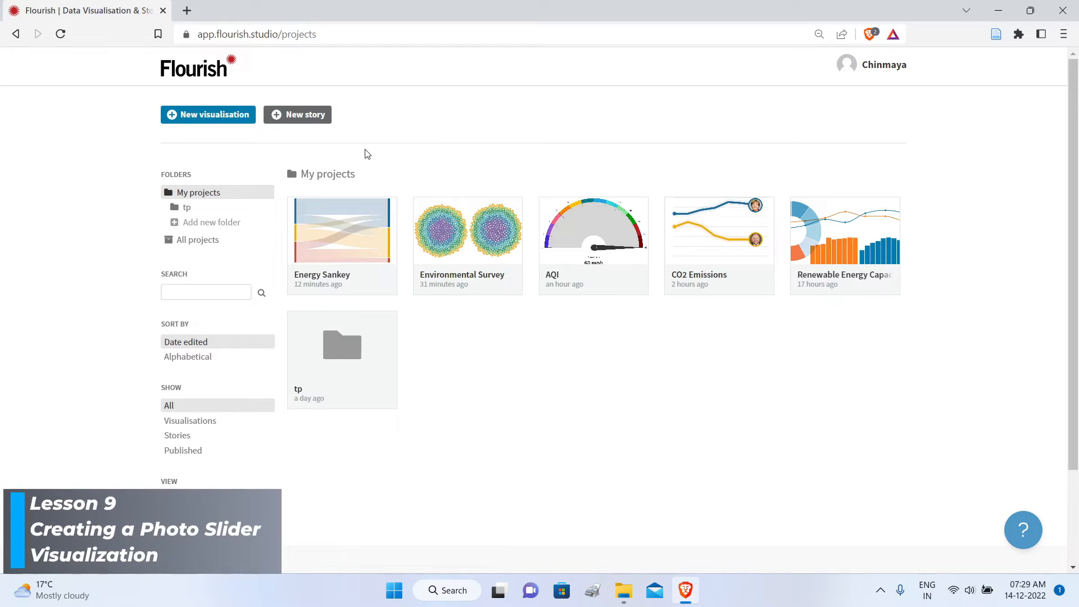
Step: Create a new visualisation from the Slider starting point of the Photo slider template
{"action": "left_click", "coordinate": [210, 115]}
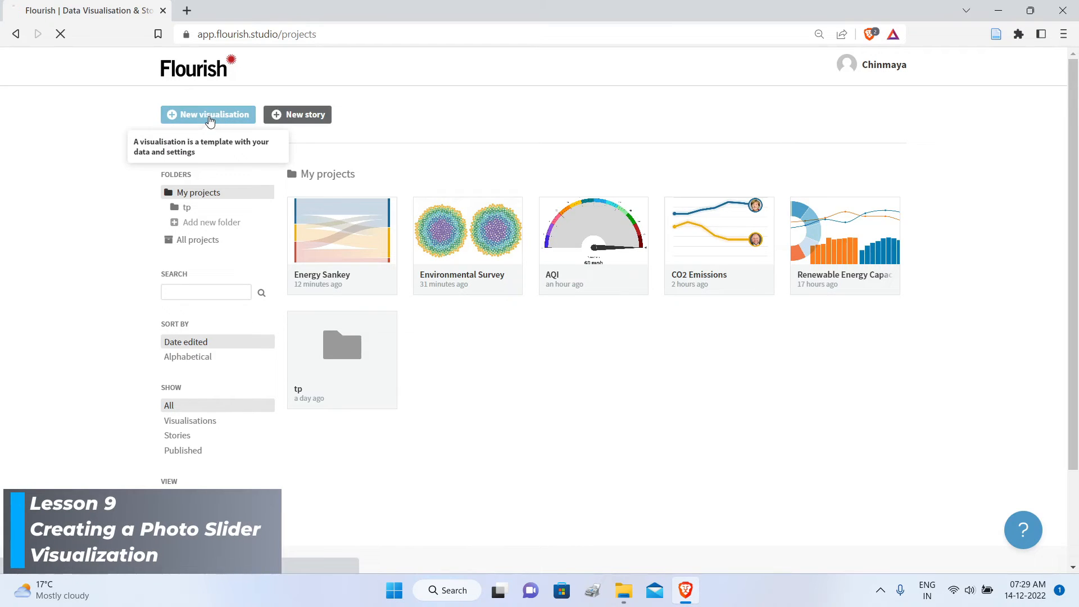
{"action": "scroll", "coordinate": [774, 203], "scroll_direction": "down", "scroll_amount": 20}
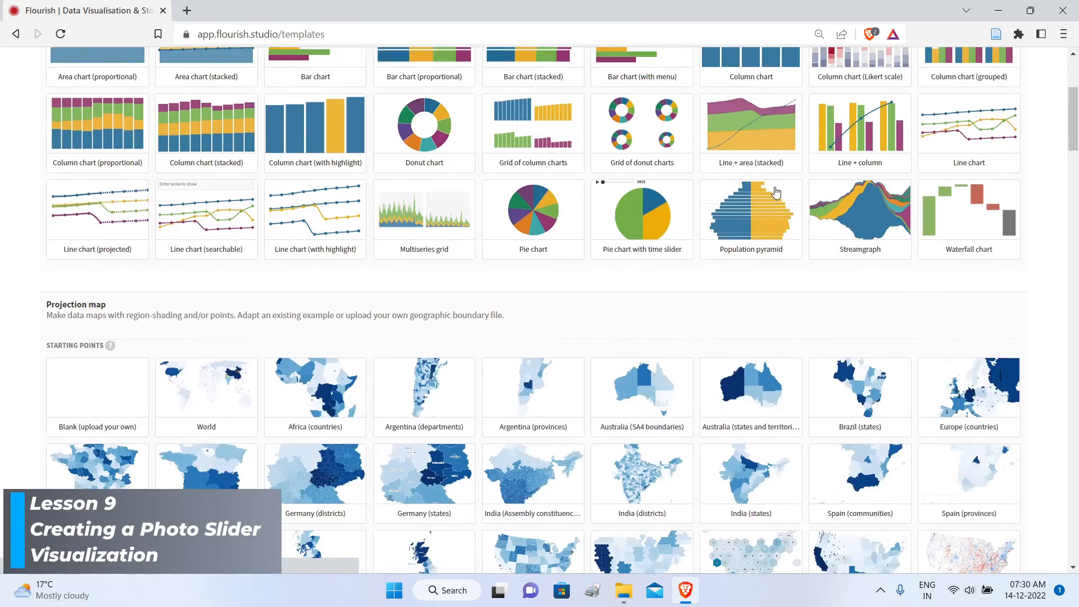
{"action": "scroll", "coordinate": [775, 203], "scroll_direction": "down", "scroll_amount": 10}
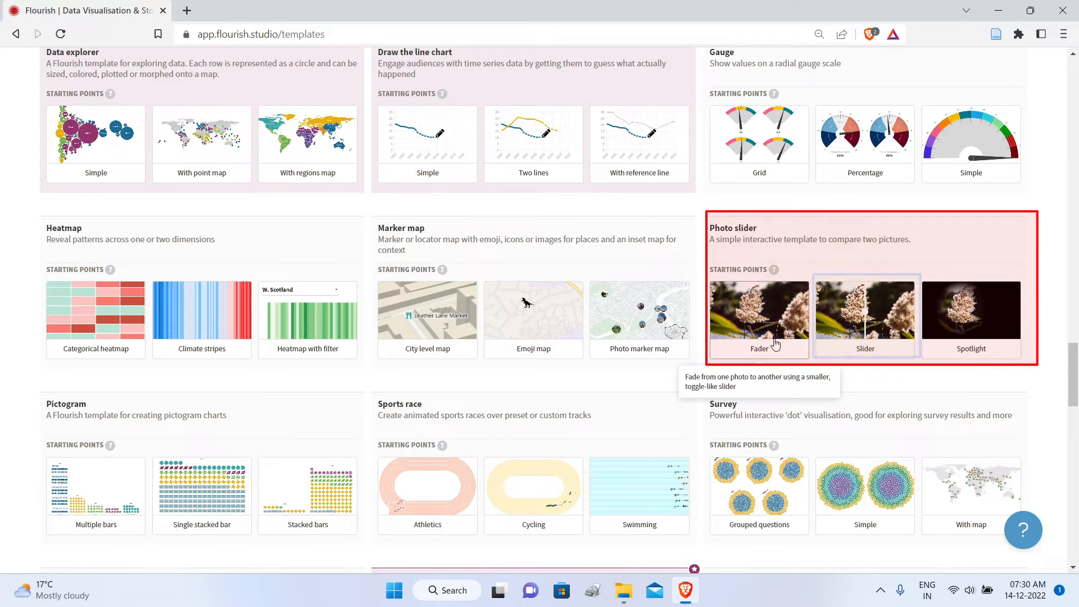
{"action": "left_click", "coordinate": [870, 318]}
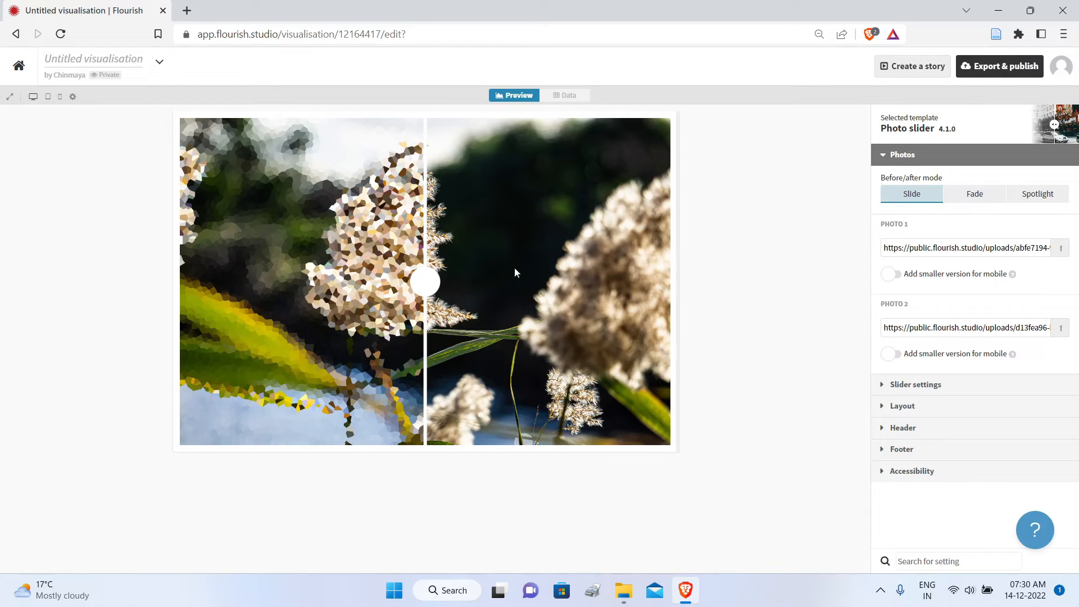
Step: Compare the Slide, Fade and Spotlight before/after modes on the sample photos, finishing in Slide mode
{"action": "left_click_drag", "start_coordinate": [427, 286], "coordinate": [535, 275]}
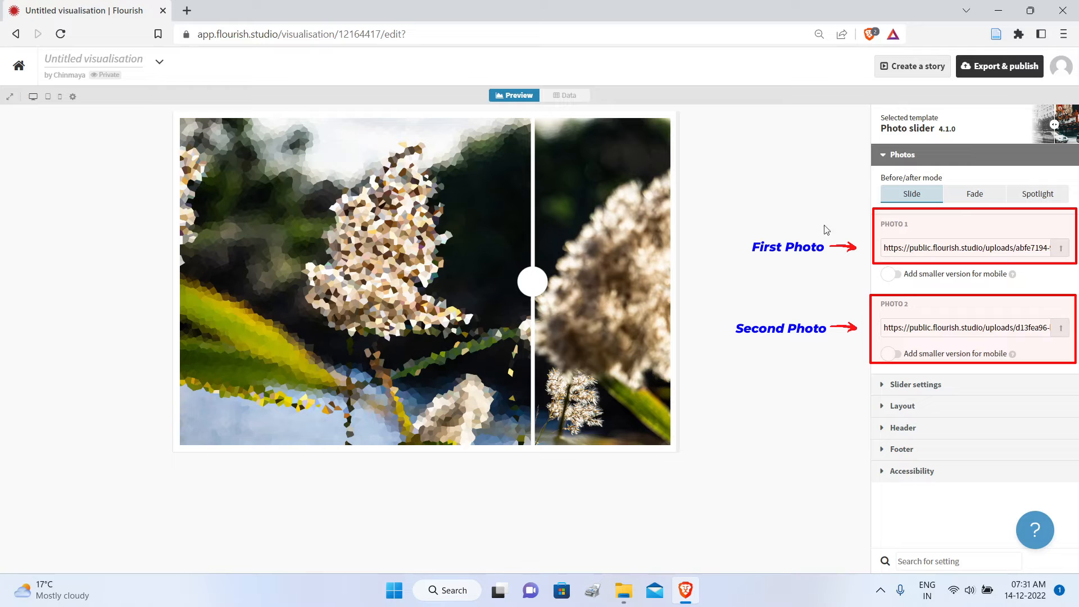
{"action": "left_click", "coordinate": [976, 201]}
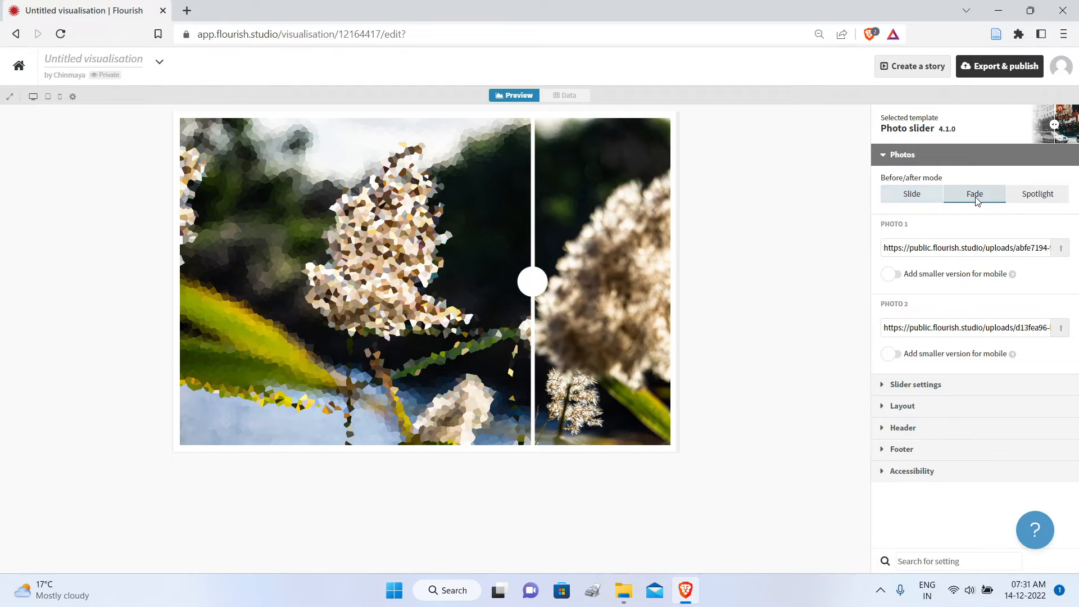
{"action": "left_click", "coordinate": [1037, 194]}
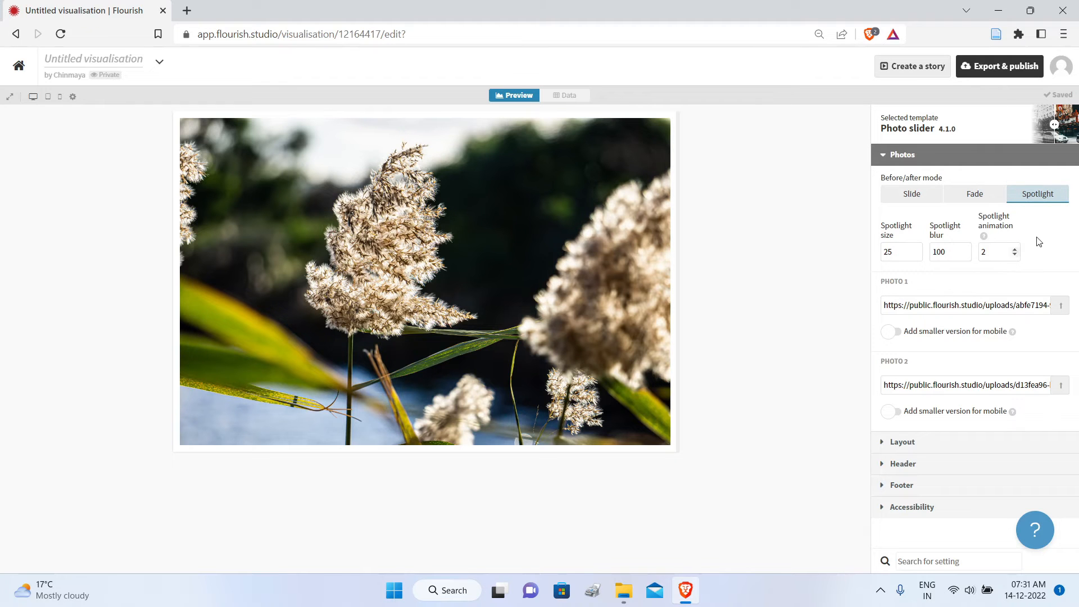
{"action": "left_click", "coordinate": [979, 198]}
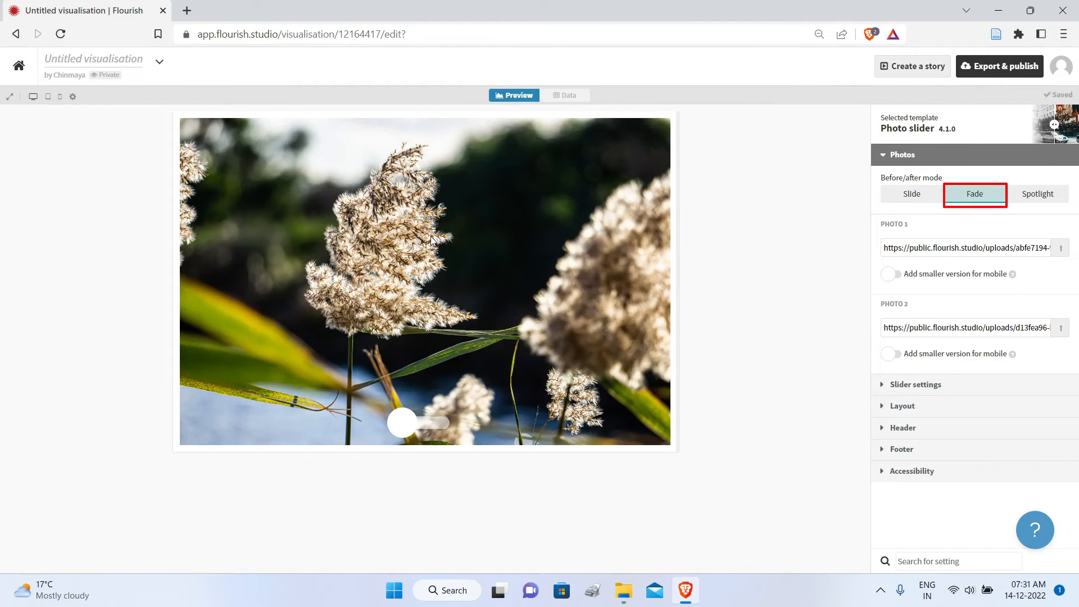
{"action": "left_click_drag", "start_coordinate": [418, 421], "coordinate": [396, 424]}
{"action": "left_click", "coordinate": [909, 193]}
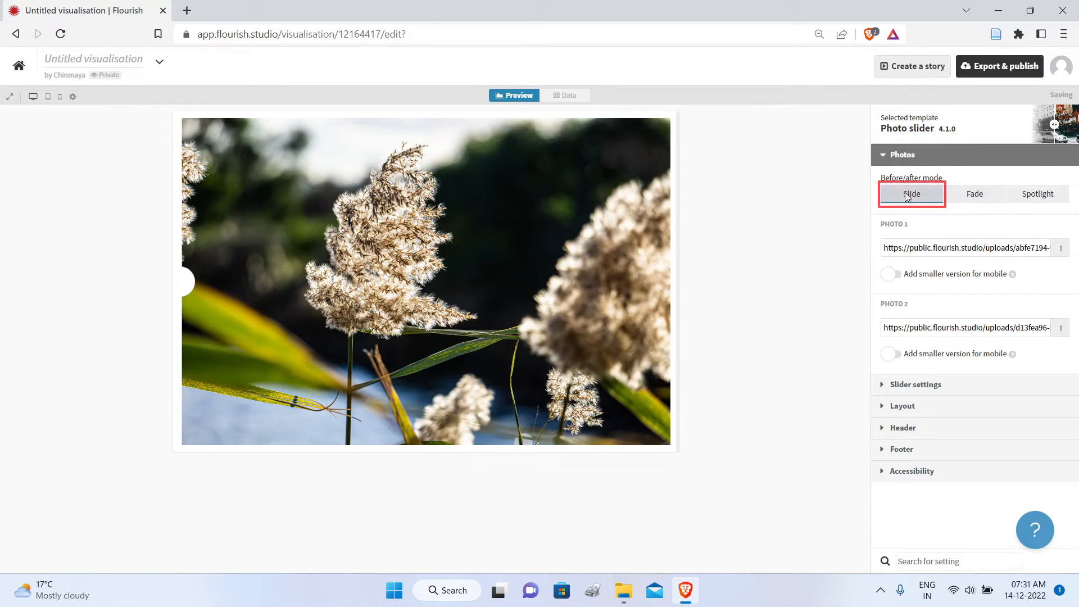
{"action": "left_click_drag", "start_coordinate": [187, 283], "coordinate": [617, 304]}
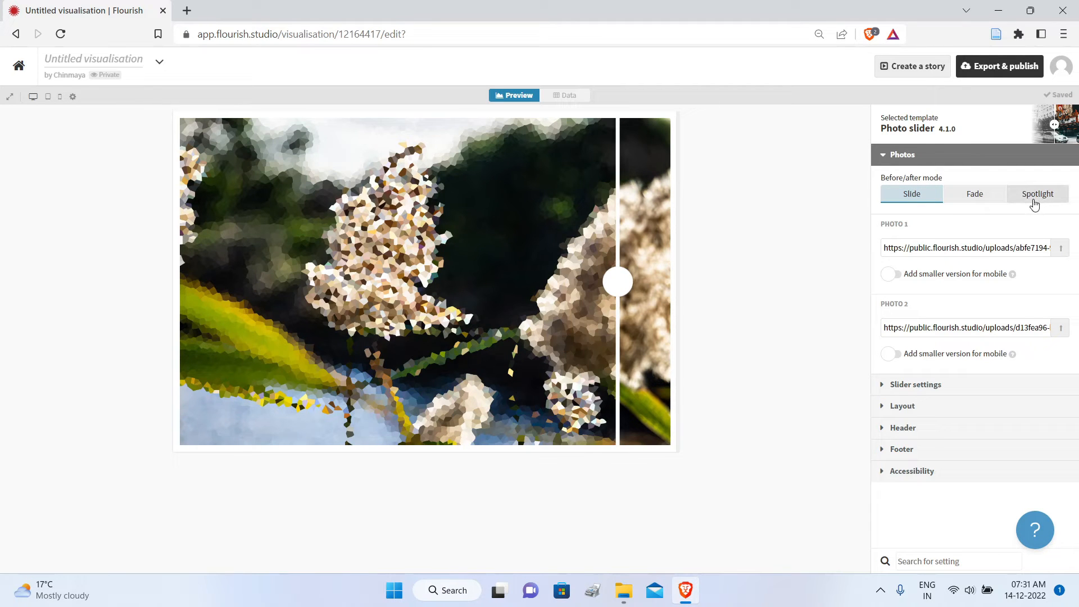
Step: Replace Photo 1 with the solar 2010 image and move the slider divider to reveal more of it
{"action": "left_click", "coordinate": [1062, 252]}
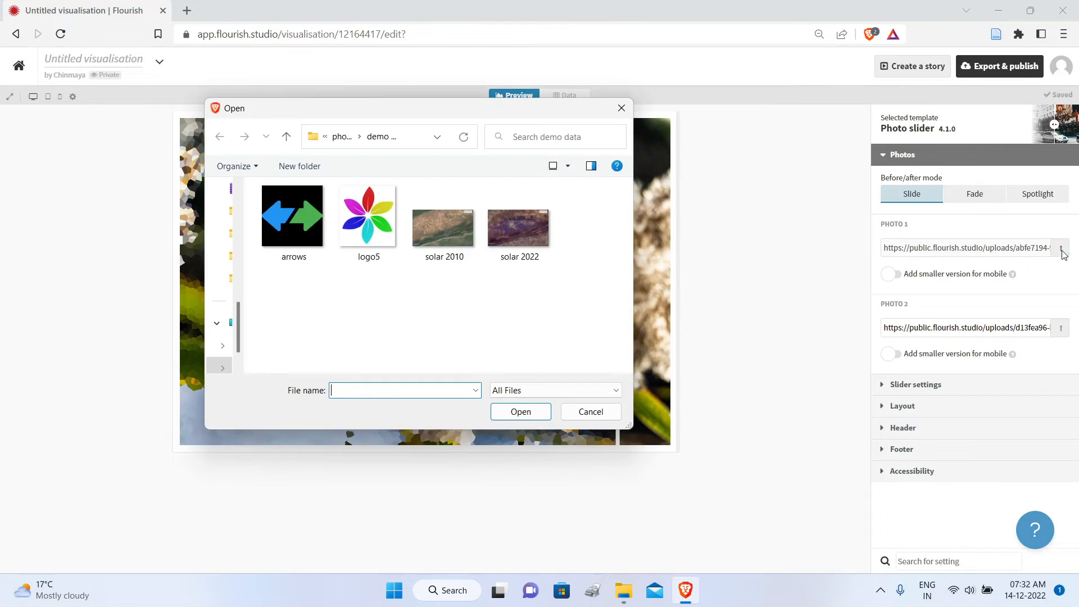
{"action": "left_click", "coordinate": [453, 238]}
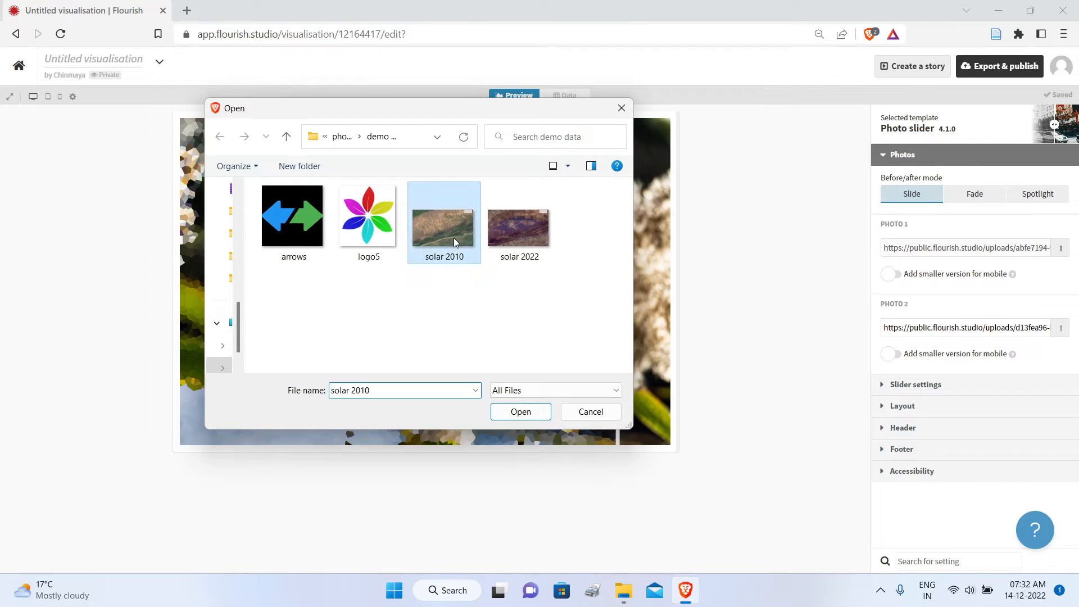
{"action": "left_click", "coordinate": [520, 412]}
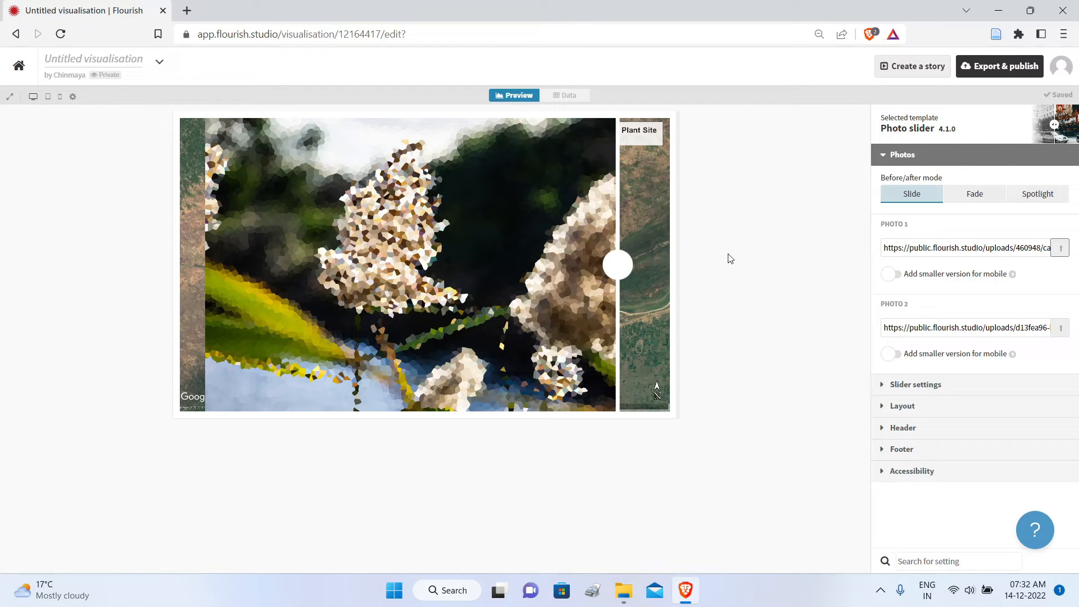
{"action": "left_click_drag", "start_coordinate": [613, 274], "coordinate": [464, 263]}
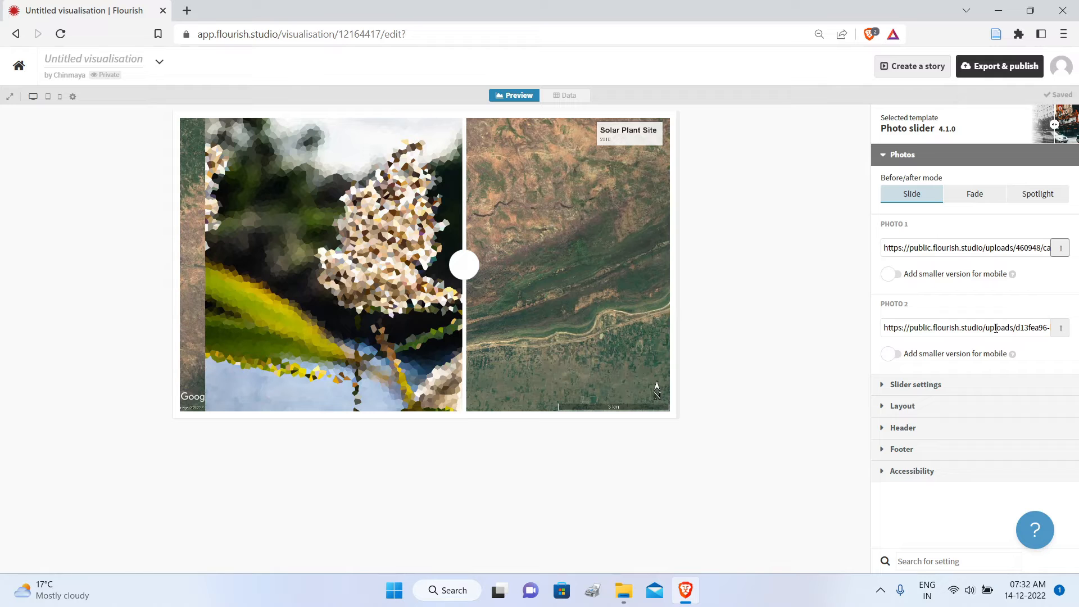
Step: Replace Photo 2 with the solar 2022 image and sweep the divider across the preview to compare both site photos
{"action": "left_click", "coordinate": [1061, 332]}
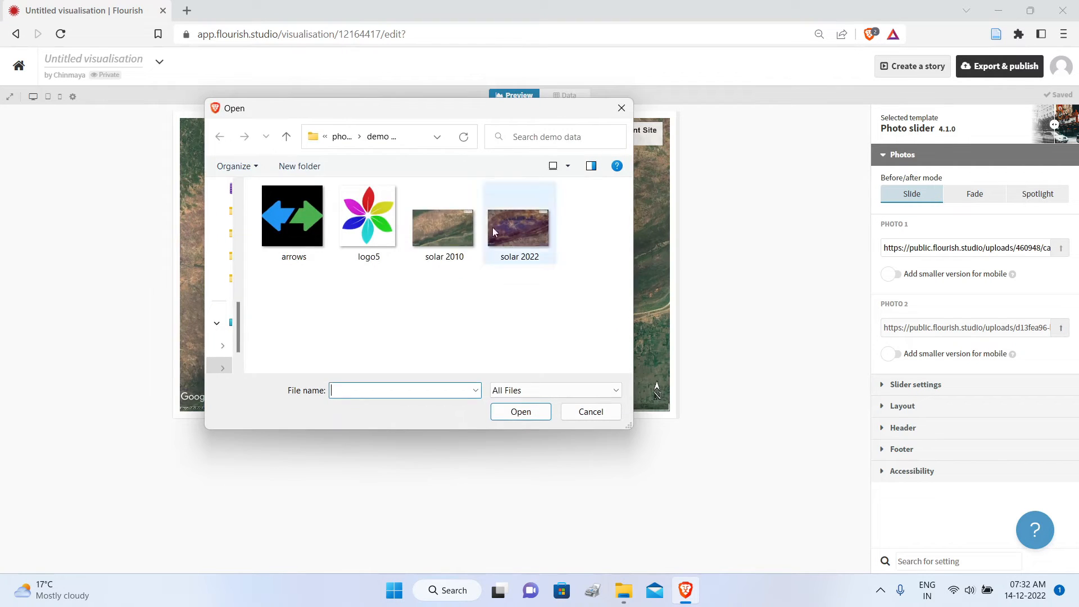
{"action": "left_click", "coordinate": [521, 231]}
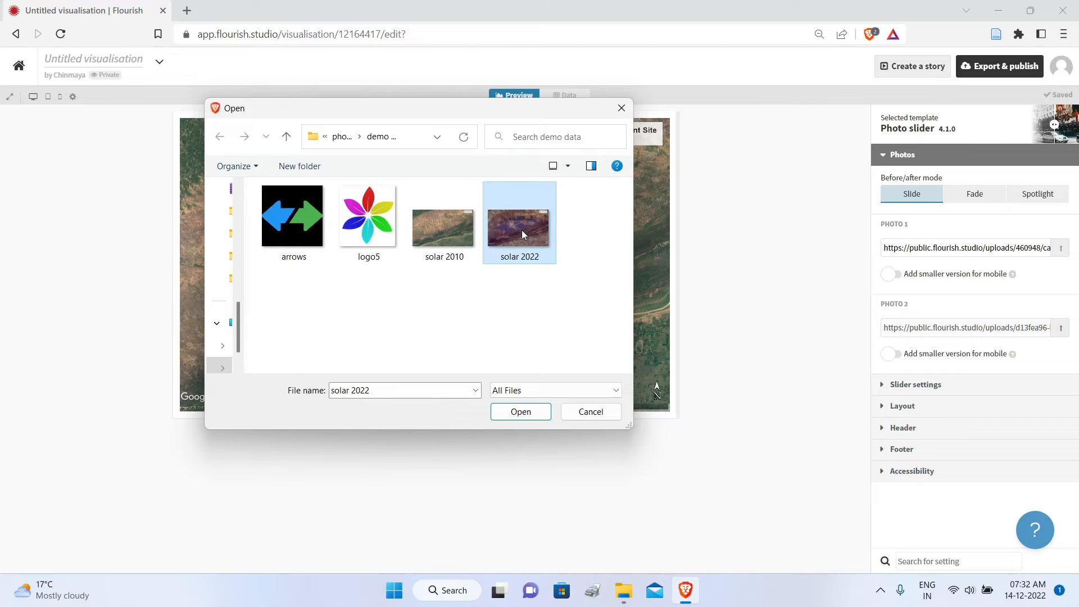
{"action": "left_click", "coordinate": [512, 413]}
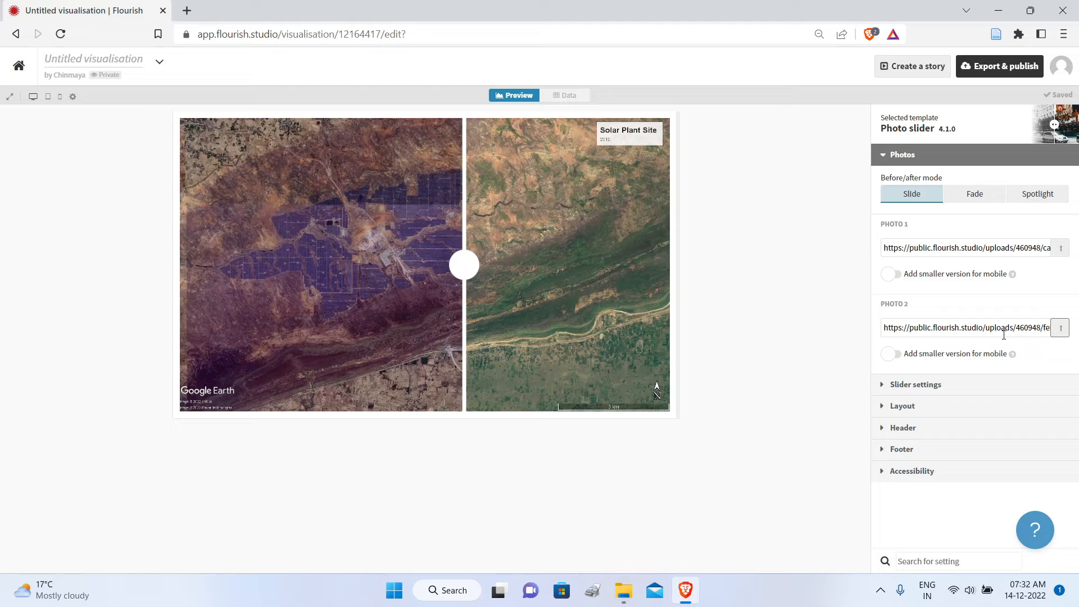
{"action": "left_click_drag", "start_coordinate": [461, 266], "coordinate": [199, 250]}
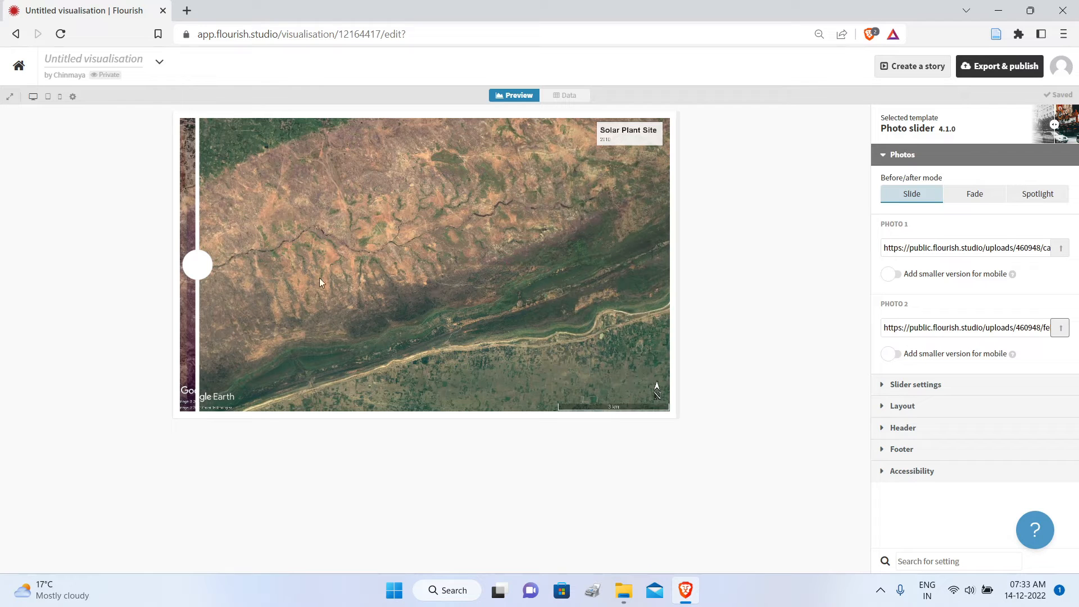
{"action": "left_click_drag", "start_coordinate": [203, 265], "coordinate": [635, 212]}
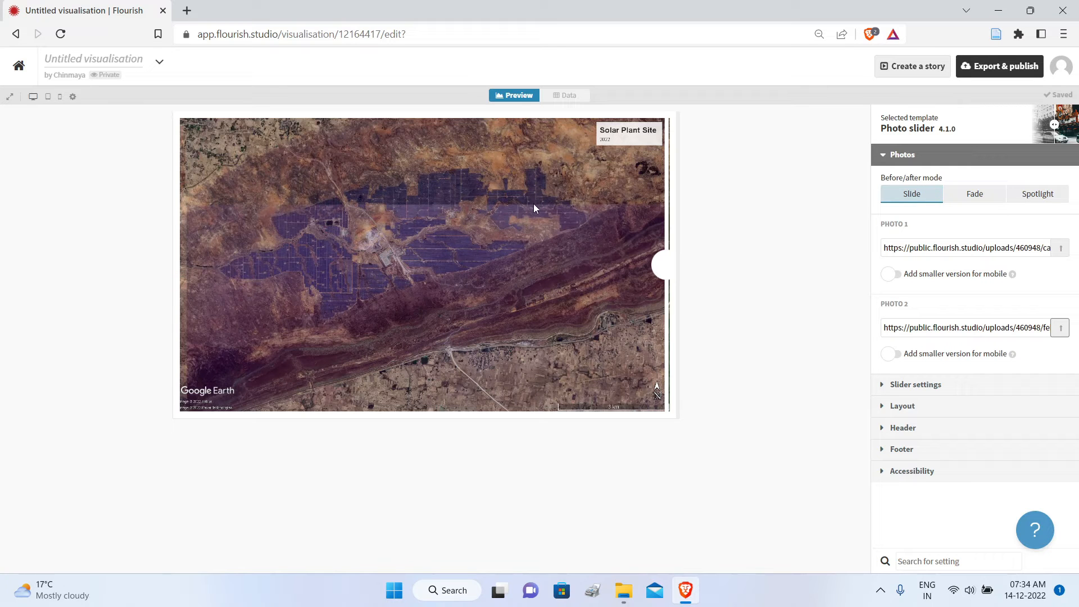
{"action": "left_click_drag", "start_coordinate": [532, 204], "coordinate": [555, 222]}
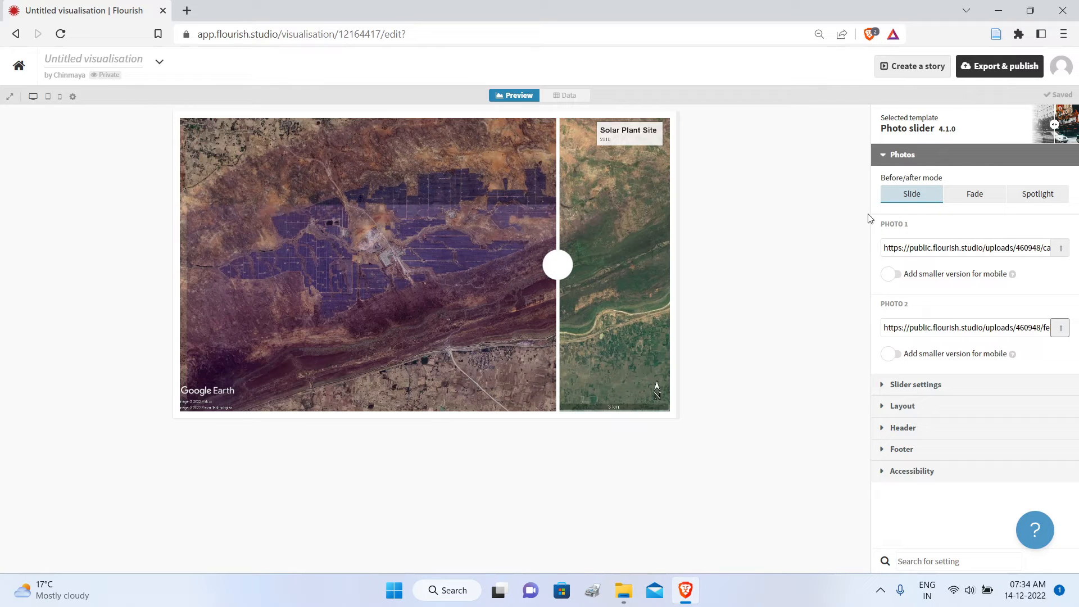
Step: In the slider settings, enlarge the handle to size 66 and reduce it to 50
{"action": "left_click", "coordinate": [887, 160]}
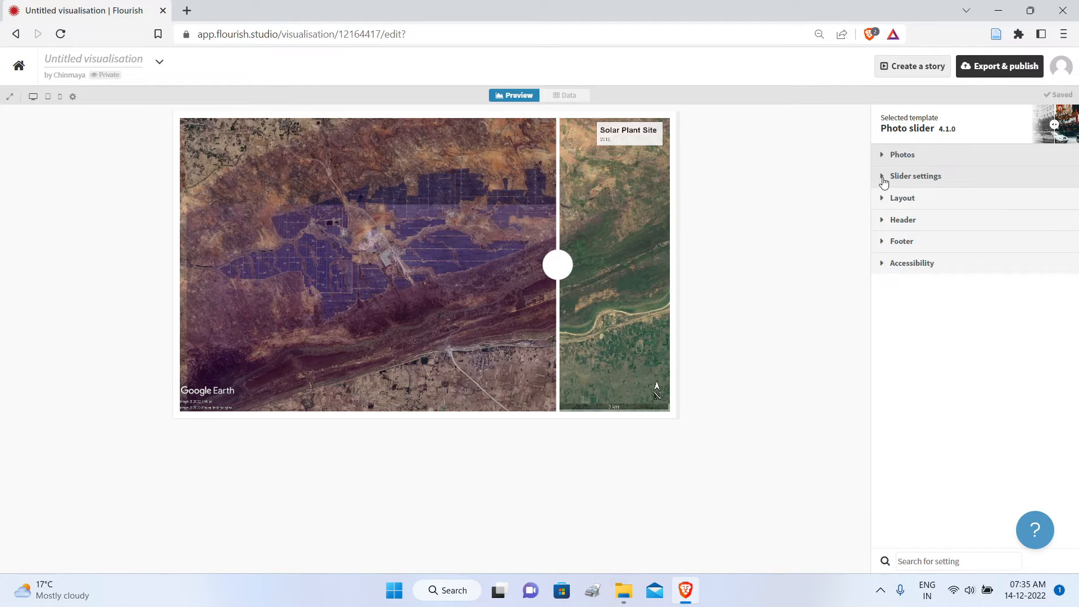
{"action": "left_click", "coordinate": [884, 179]}
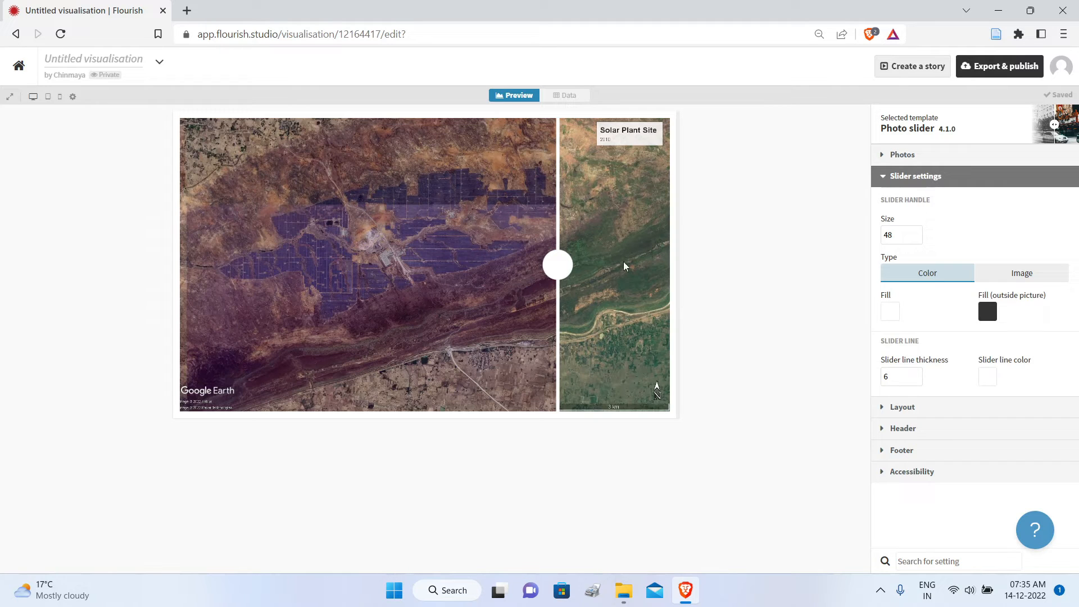
{"action": "left_click", "coordinate": [916, 233]}
{"action": "left_click", "coordinate": [915, 233]}
{"action": "left_click", "coordinate": [915, 233]}
{"action": "left_click", "coordinate": [915, 233]}
{"action": "left_click", "coordinate": [916, 233]}
{"action": "left_click", "coordinate": [916, 233]}
{"action": "left_click", "coordinate": [916, 233]}
{"action": "left_click", "coordinate": [916, 233]}
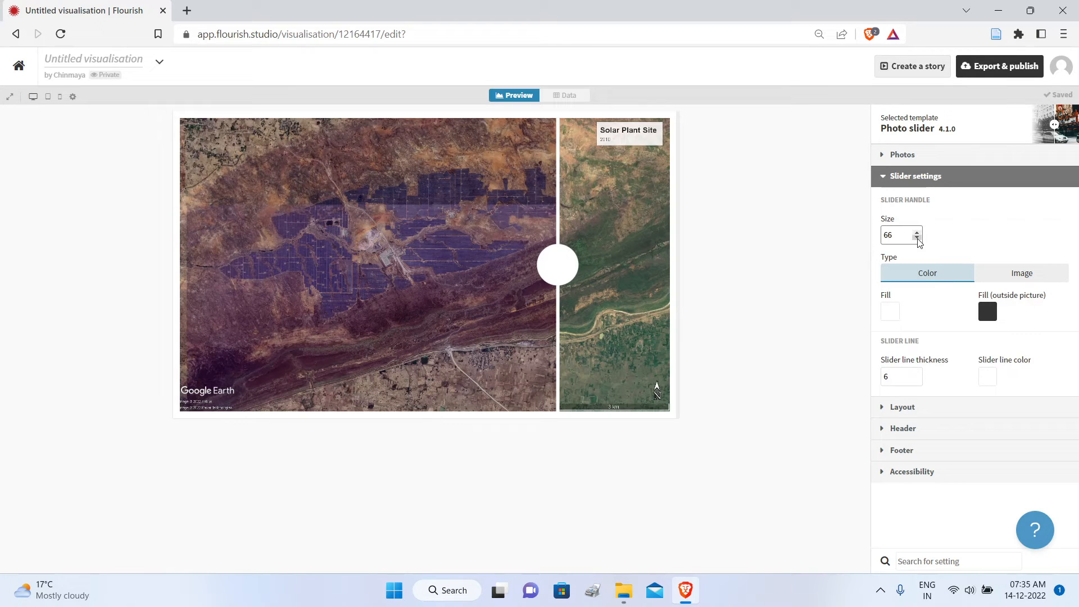
{"action": "left_click", "coordinate": [917, 237]}
{"action": "left_click", "coordinate": [916, 238]}
{"action": "left_click", "coordinate": [916, 238]}
{"action": "left_click", "coordinate": [916, 237]}
{"action": "left_click", "coordinate": [917, 237]}
{"action": "left_click", "coordinate": [917, 238]}
{"action": "left_click", "coordinate": [917, 237]}
{"action": "left_click", "coordinate": [917, 237]}
{"action": "left_click", "coordinate": [917, 238]}
{"action": "left_click", "coordinate": [917, 237]}
{"action": "left_click", "coordinate": [917, 237]}
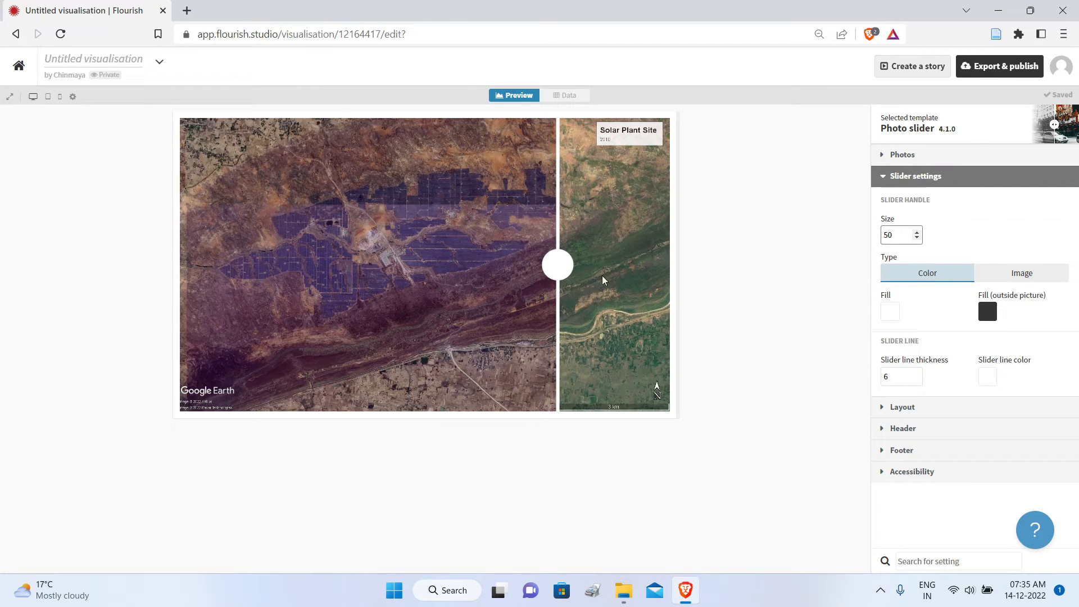
Step: Try a pink slider handle fill of RGB 228, 139, 139, and replace it with a near-white shade
{"action": "left_click", "coordinate": [890, 313]}
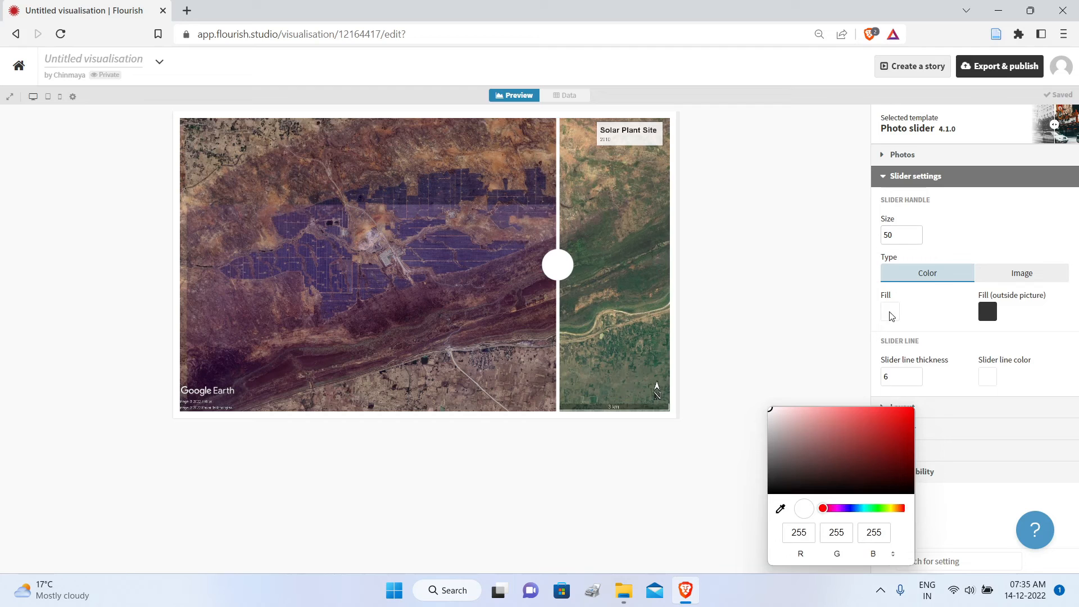
{"action": "left_click", "coordinate": [825, 417]}
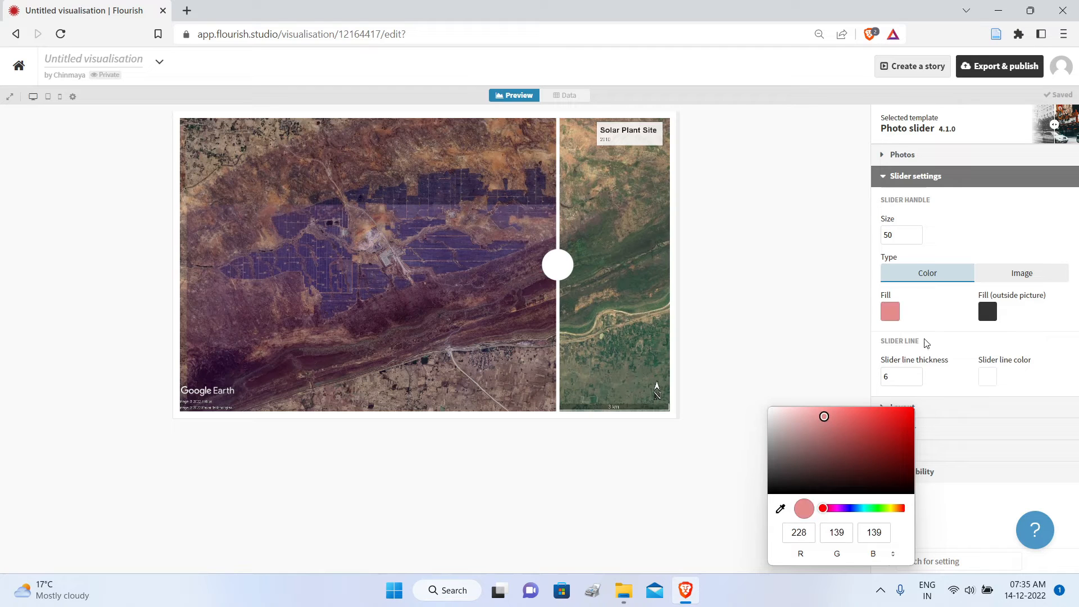
{"action": "left_click", "coordinate": [939, 320]}
{"action": "left_click", "coordinate": [893, 318]}
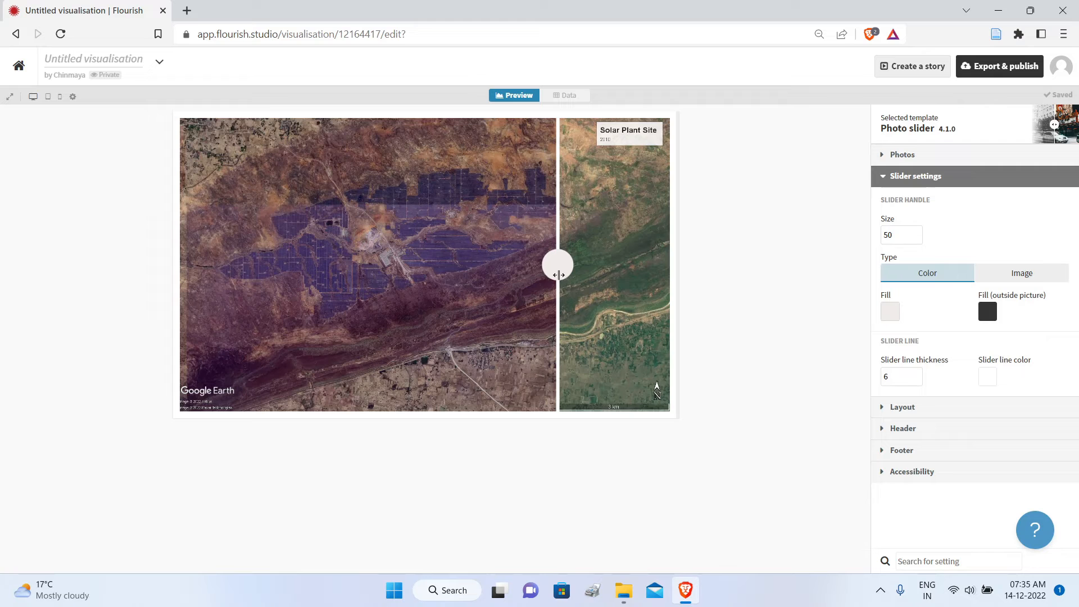
Step: Switch the slider handle type to Image, upload the arrows picture for it, and test it by moving the divider
{"action": "left_click", "coordinate": [1017, 273]}
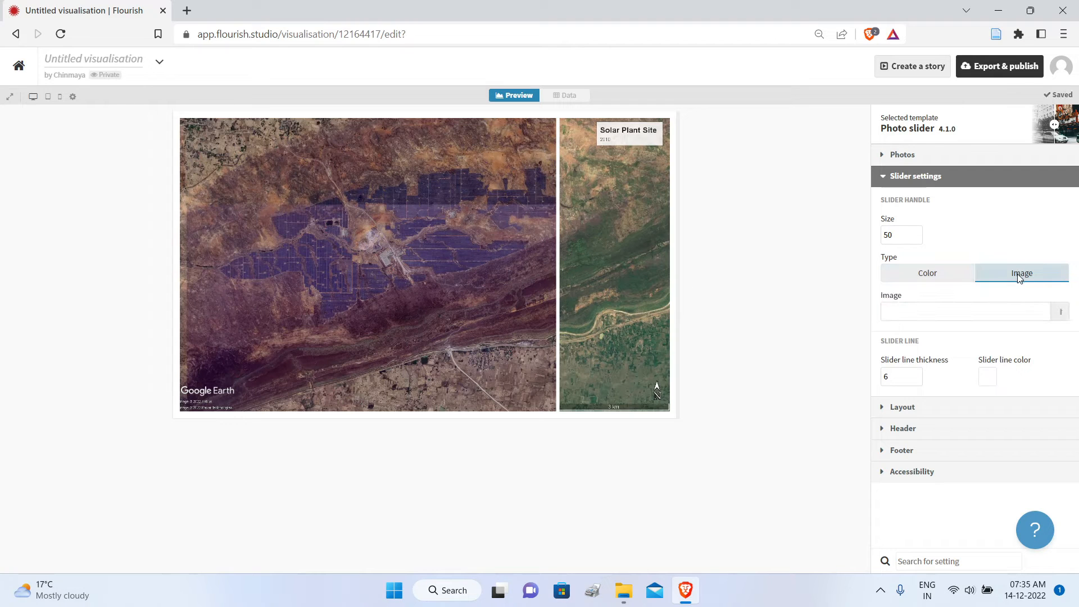
{"action": "left_click", "coordinate": [1061, 313]}
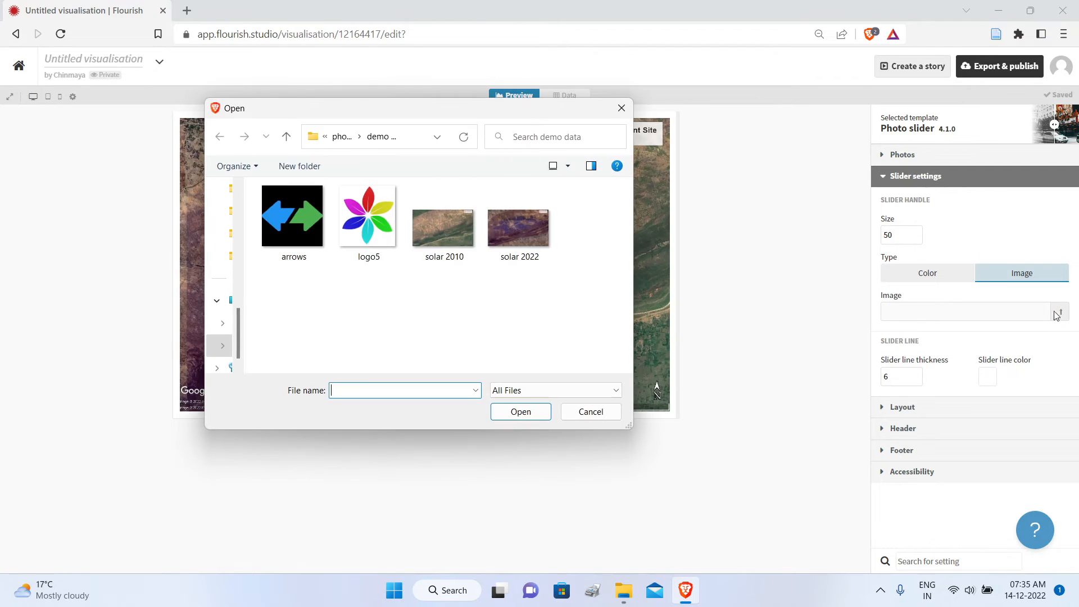
{"action": "left_click", "coordinate": [284, 232]}
{"action": "left_click", "coordinate": [521, 412]}
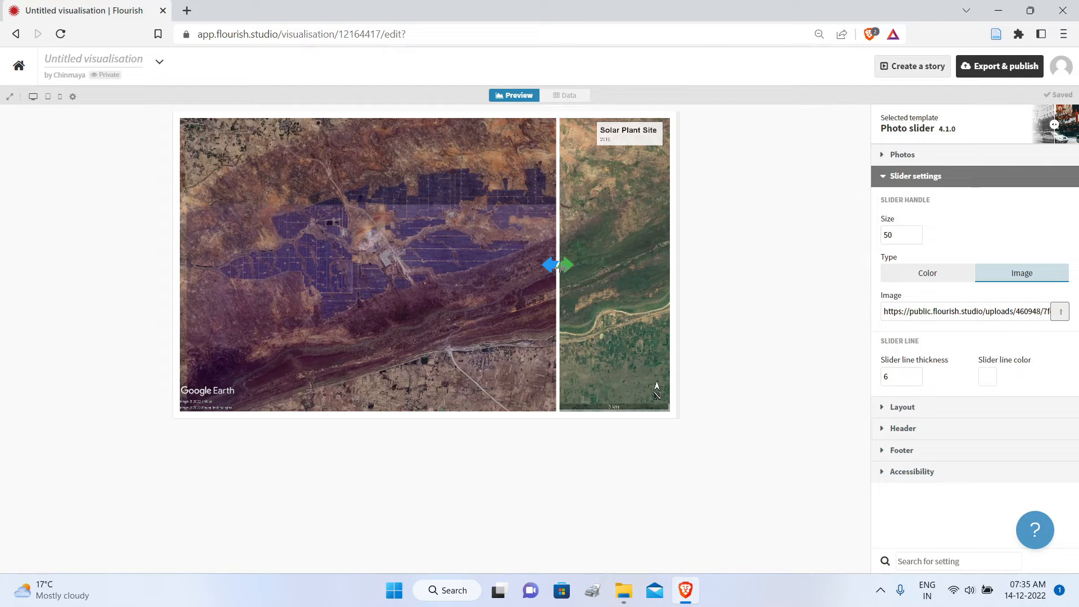
{"action": "left_click_drag", "start_coordinate": [558, 265], "coordinate": [498, 259]}
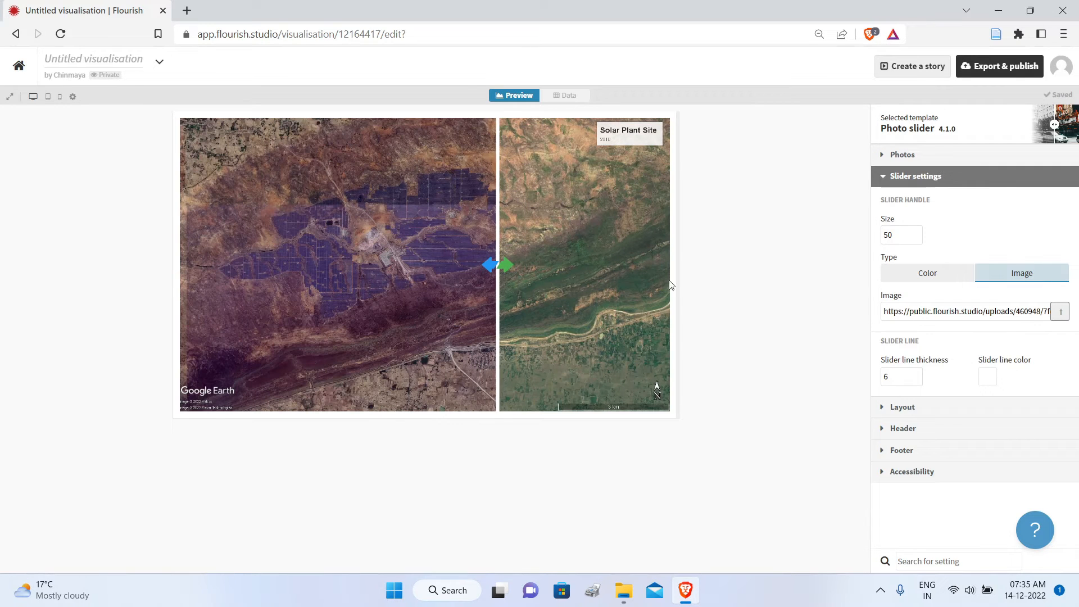
Step: Increase the size of the arrow slider handle to 70
{"action": "left_click", "coordinate": [916, 233]}
{"action": "left_click", "coordinate": [917, 232]}
{"action": "left_click", "coordinate": [917, 233]}
{"action": "left_click", "coordinate": [917, 233]}
{"action": "left_click", "coordinate": [915, 233]}
{"action": "left_click", "coordinate": [916, 234]}
{"action": "left_click", "coordinate": [916, 234]}
{"action": "left_click", "coordinate": [916, 233]}
{"action": "left_click", "coordinate": [916, 233]}
{"action": "left_click", "coordinate": [916, 233]}
{"action": "left_click", "coordinate": [916, 234]}
{"action": "double_click", "coordinate": [911, 235]}
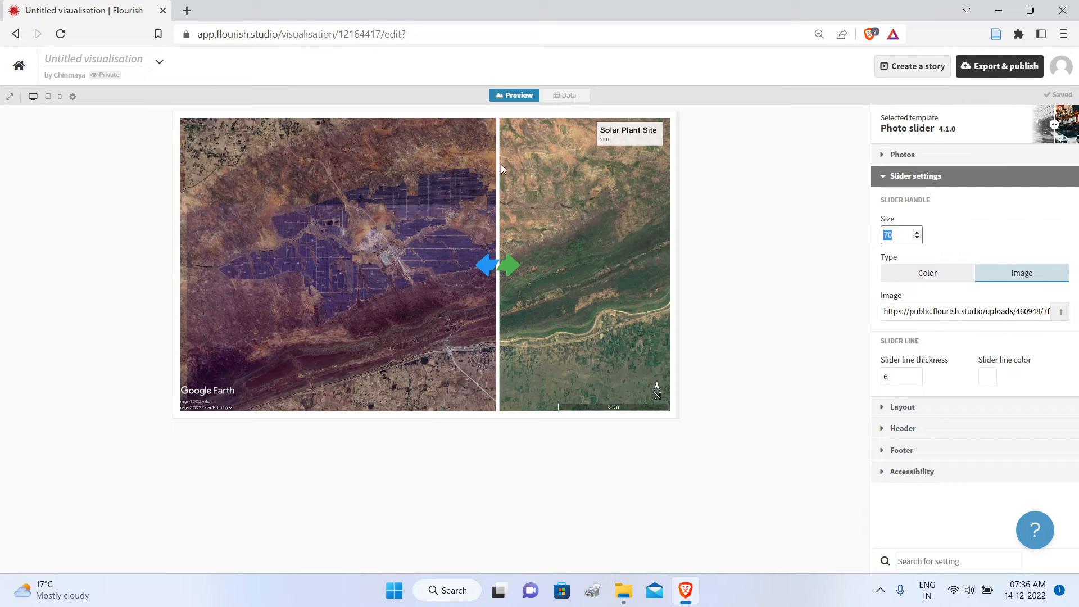
Step: Try slider line thicknesses from 2 to 7 and settle on 5
{"action": "left_click", "coordinate": [918, 380]}
{"action": "left_click", "coordinate": [917, 380]}
{"action": "left_click", "coordinate": [917, 380]}
{"action": "left_click", "coordinate": [917, 380]}
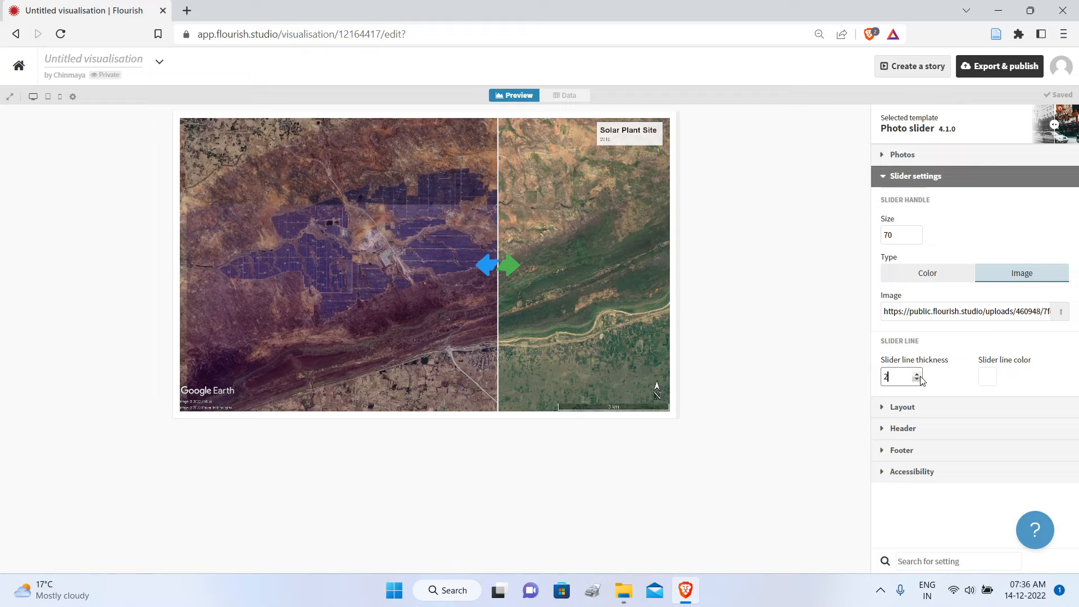
{"action": "left_click", "coordinate": [917, 375]}
{"action": "left_click", "coordinate": [917, 375]}
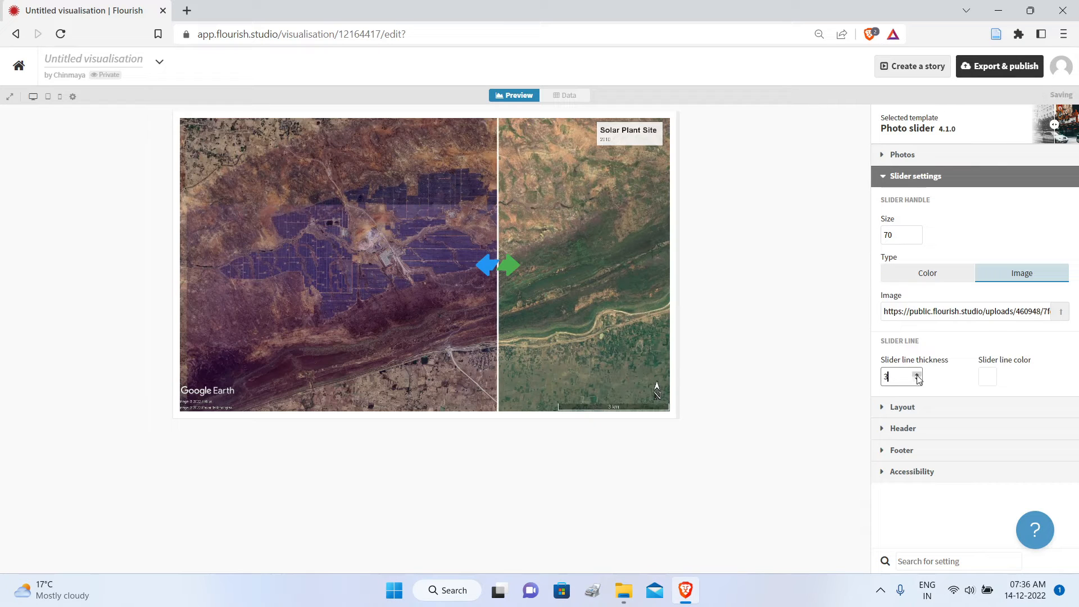
{"action": "left_click", "coordinate": [917, 375]}
{"action": "left_click", "coordinate": [918, 375]}
{"action": "left_click", "coordinate": [917, 374]}
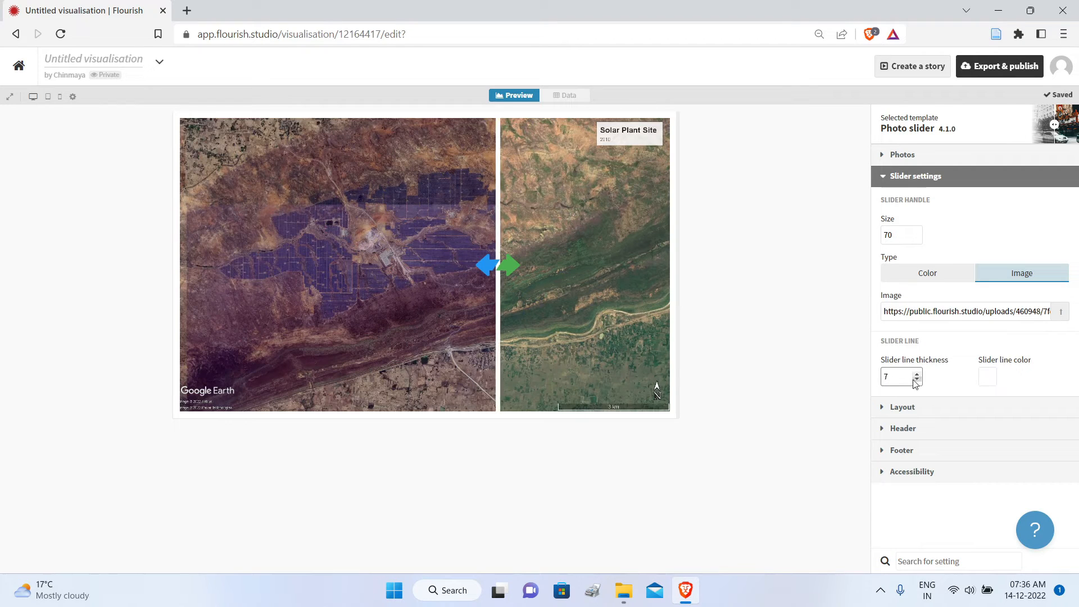
{"action": "left_click", "coordinate": [917, 380]}
{"action": "left_click", "coordinate": [917, 381]}
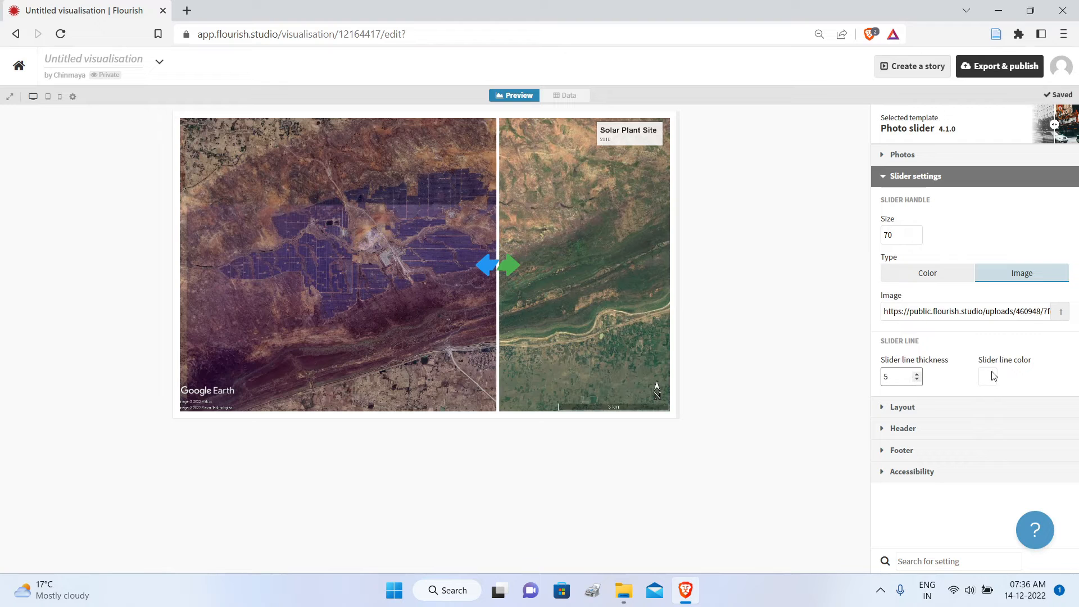
Step: Set the slider line color to a muted yellow, RGB 216, 212, 85
{"action": "left_click", "coordinate": [988, 380]}
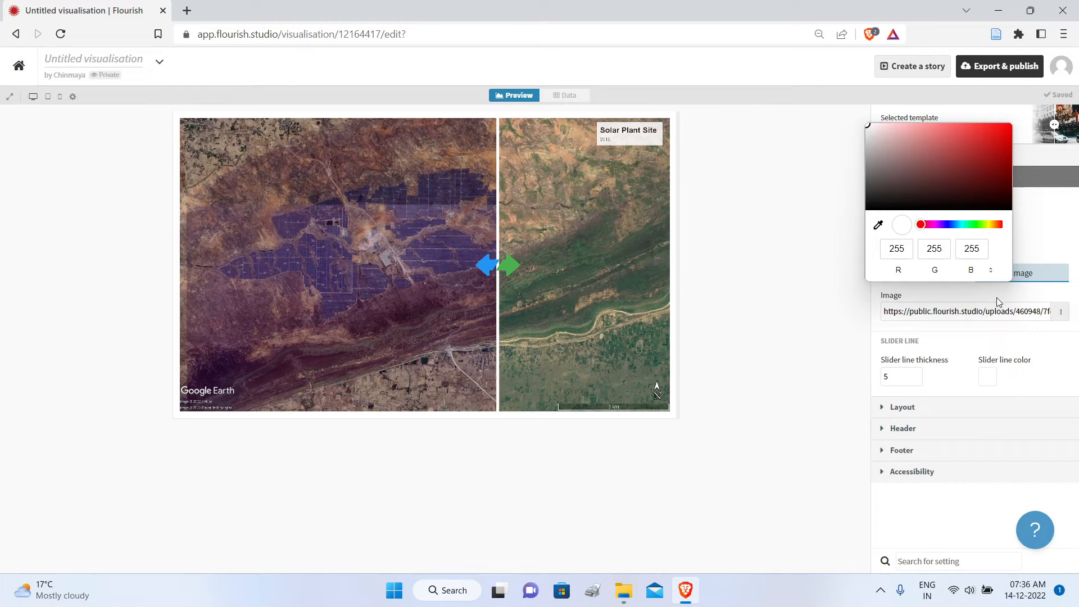
{"action": "left_click", "coordinate": [991, 224]}
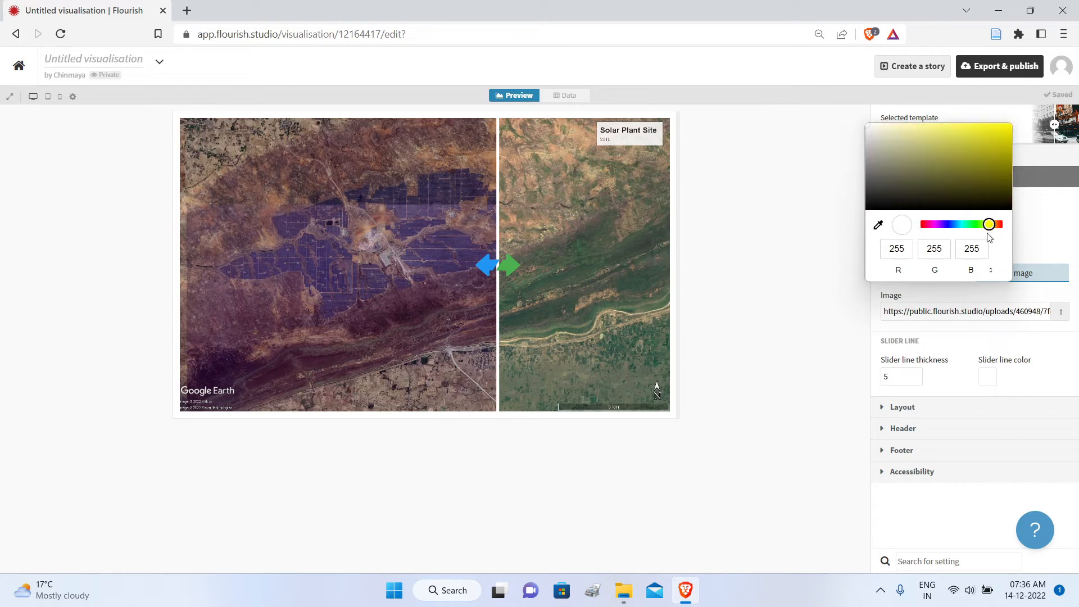
{"action": "left_click", "coordinate": [953, 136]}
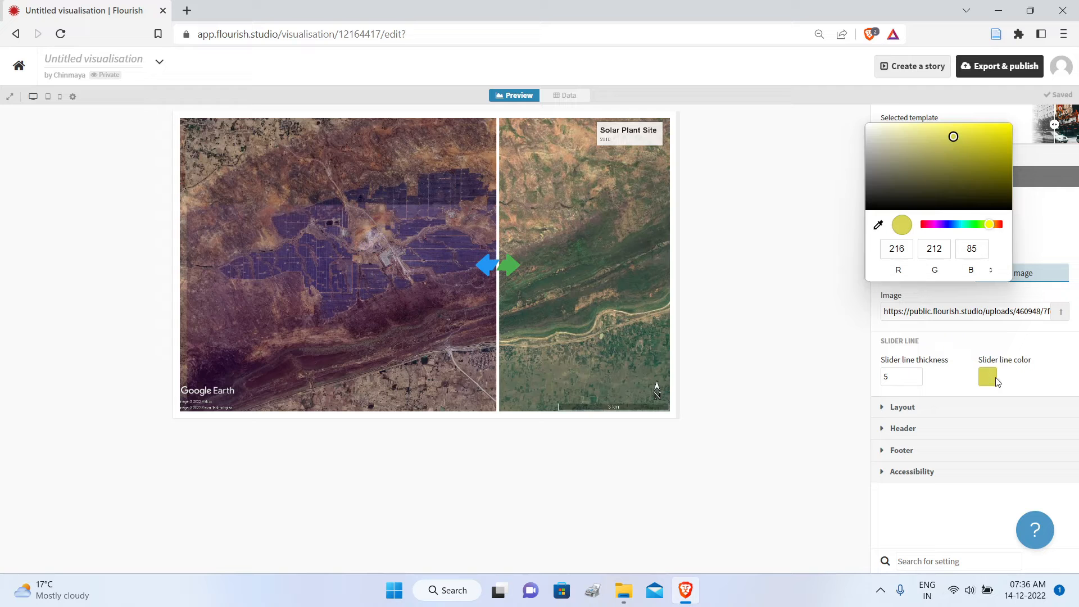
{"action": "left_click", "coordinate": [1039, 384]}
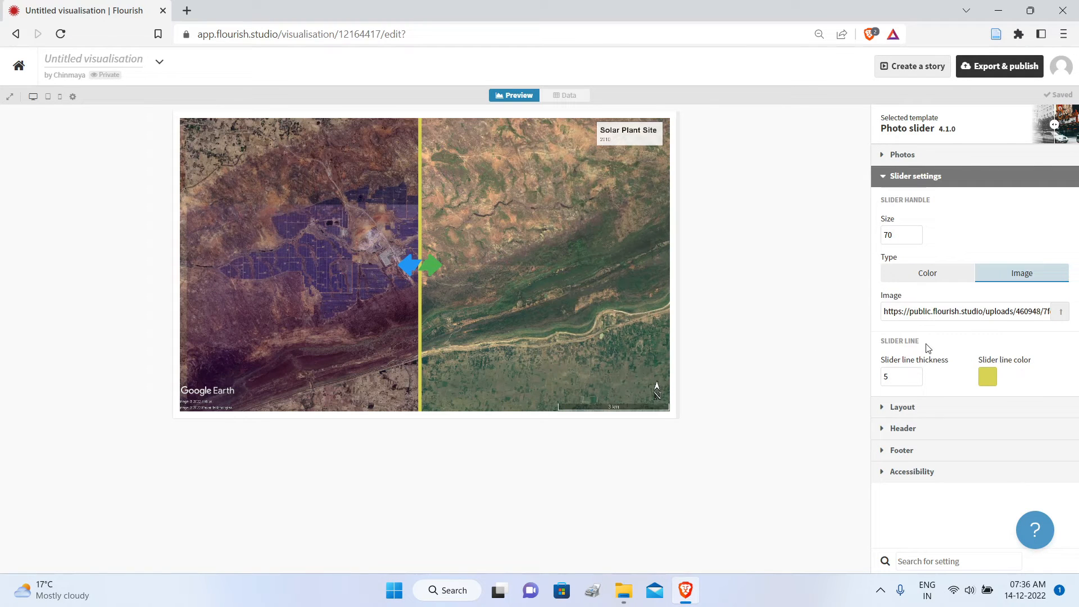
Step: Enter Google Earth as the source name in the footer settings
{"action": "left_click", "coordinate": [880, 451]}
{"action": "scroll", "coordinate": [1075, 453], "scroll_direction": "down", "scroll_amount": 3}
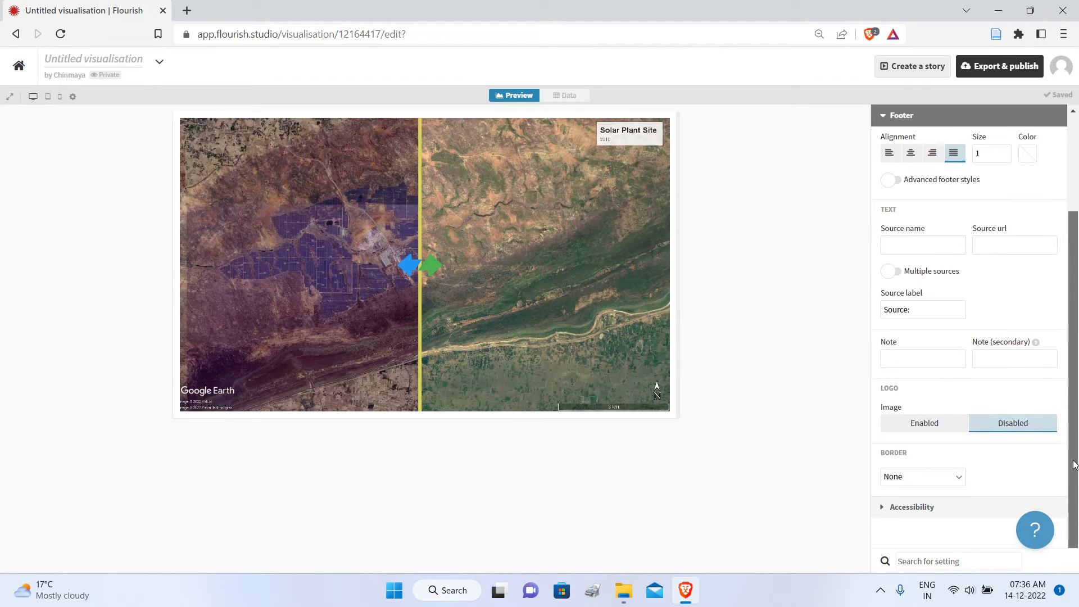
{"action": "left_click", "coordinate": [927, 248]}
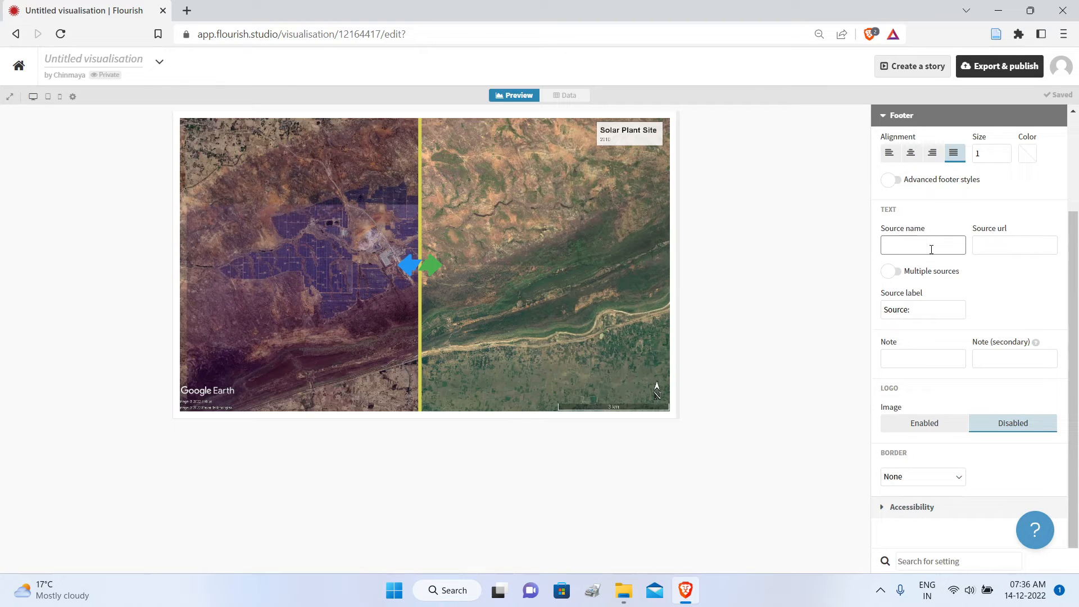
{"action": "type", "text": "Google Earth"}
{"action": "left_click", "coordinate": [1003, 240]}
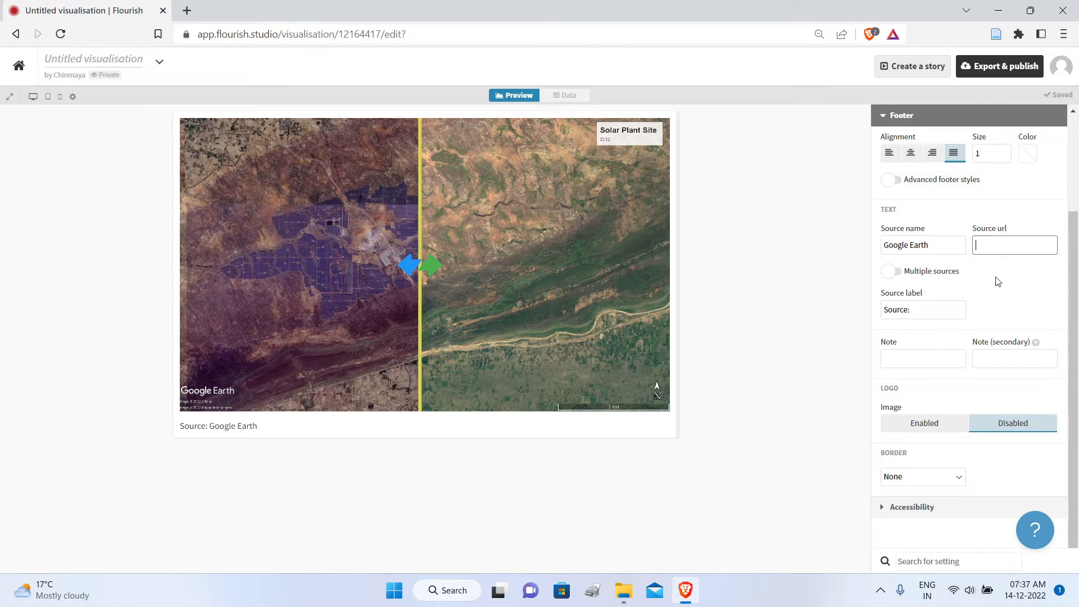
Step: Center the footer text and enter ABC Inc as the secondary note
{"action": "left_click", "coordinate": [995, 361]}
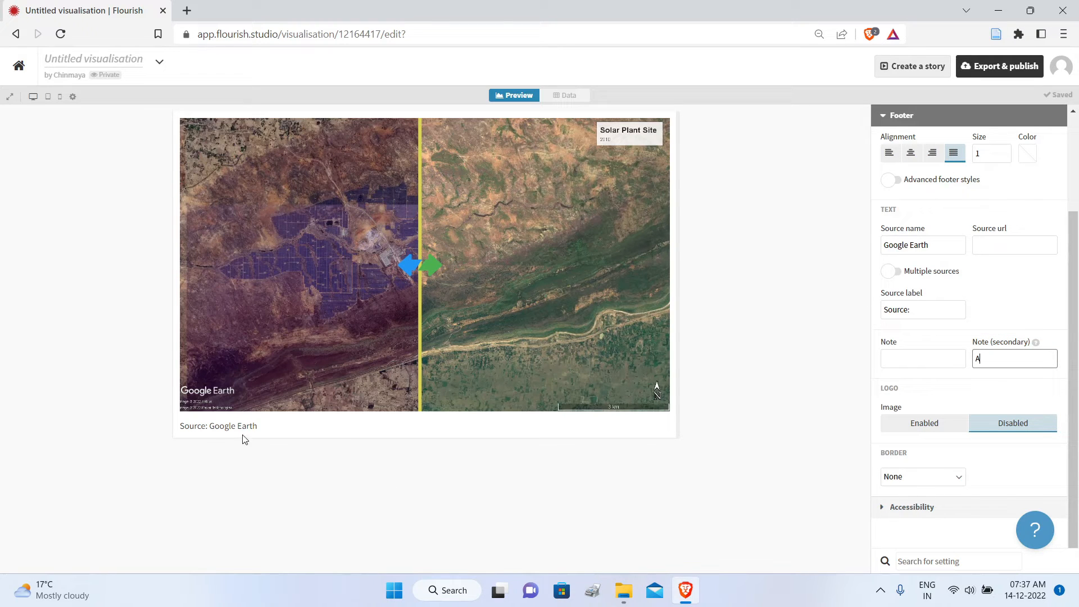
{"action": "left_click", "coordinate": [910, 153]}
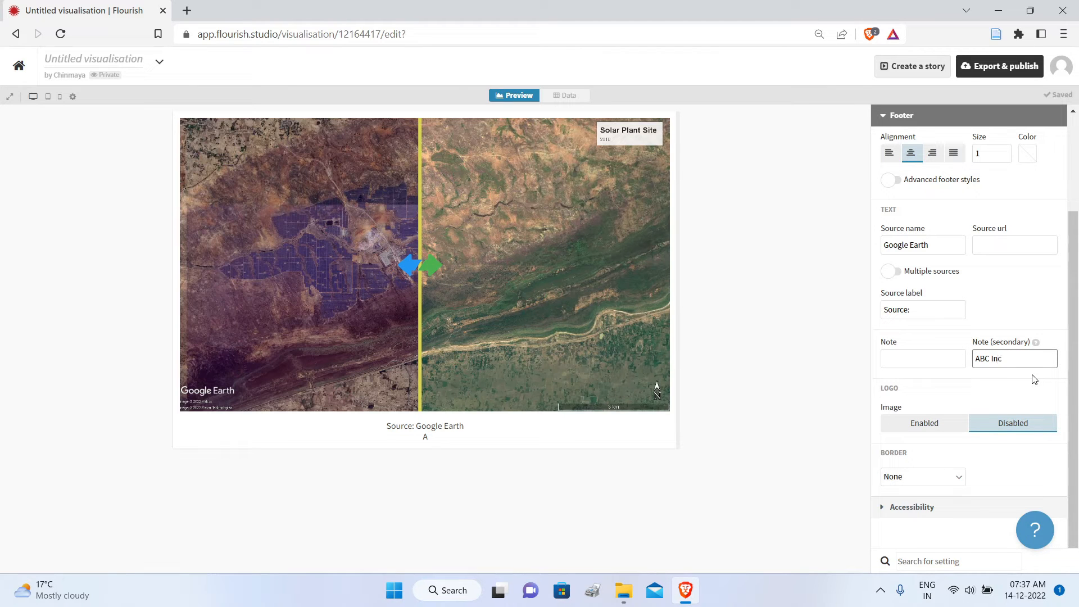
{"action": "left_click", "coordinate": [897, 403]}
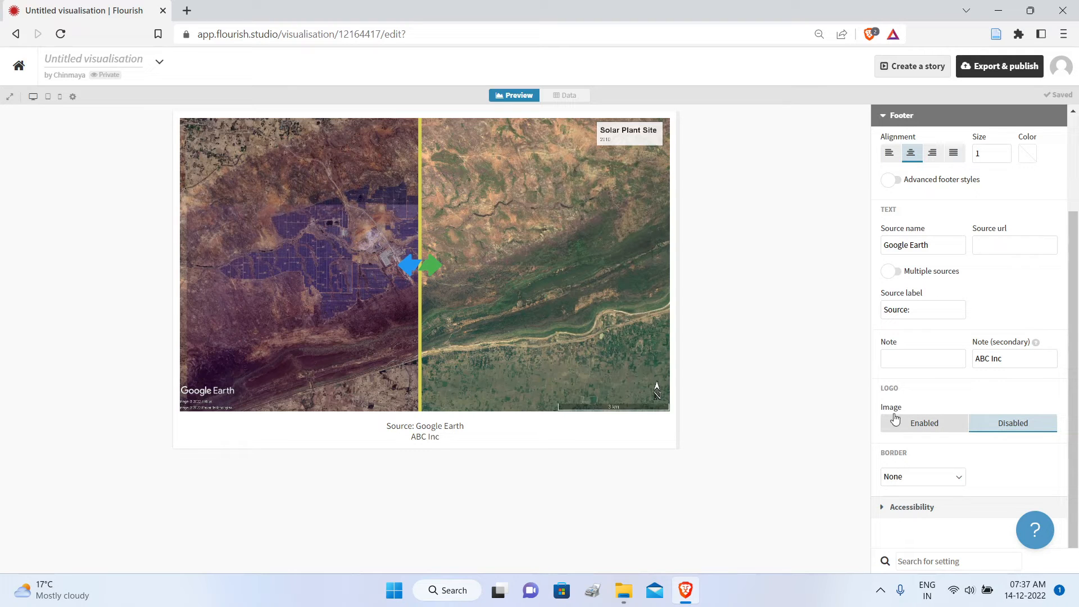
Step: Enable the footer logo and upload the logo5 image for it
{"action": "left_click", "coordinate": [937, 431]}
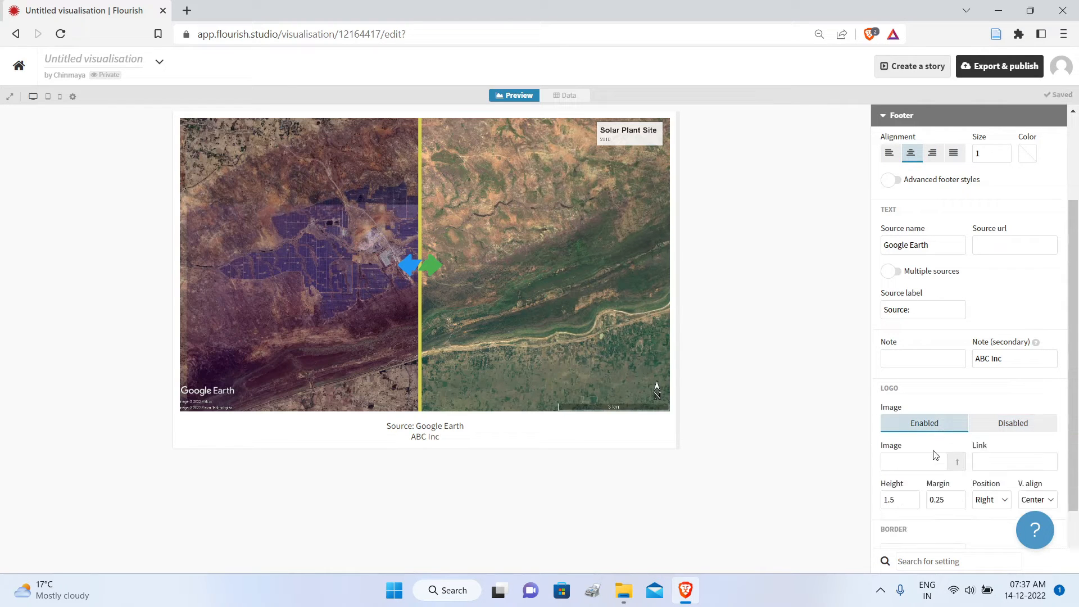
{"action": "left_click", "coordinate": [959, 463]}
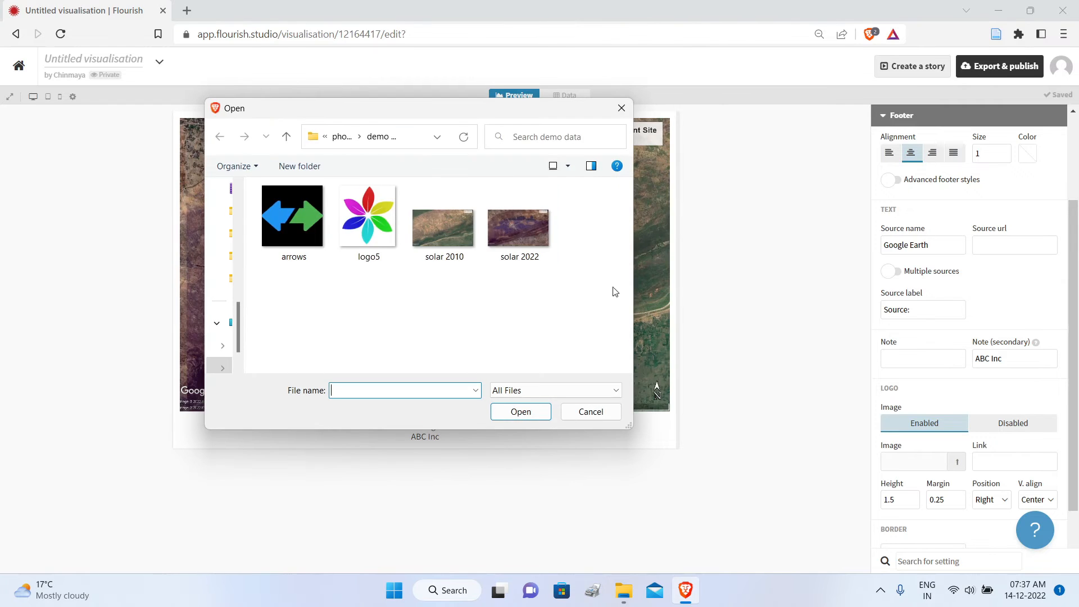
{"action": "double_click", "coordinate": [389, 215]}
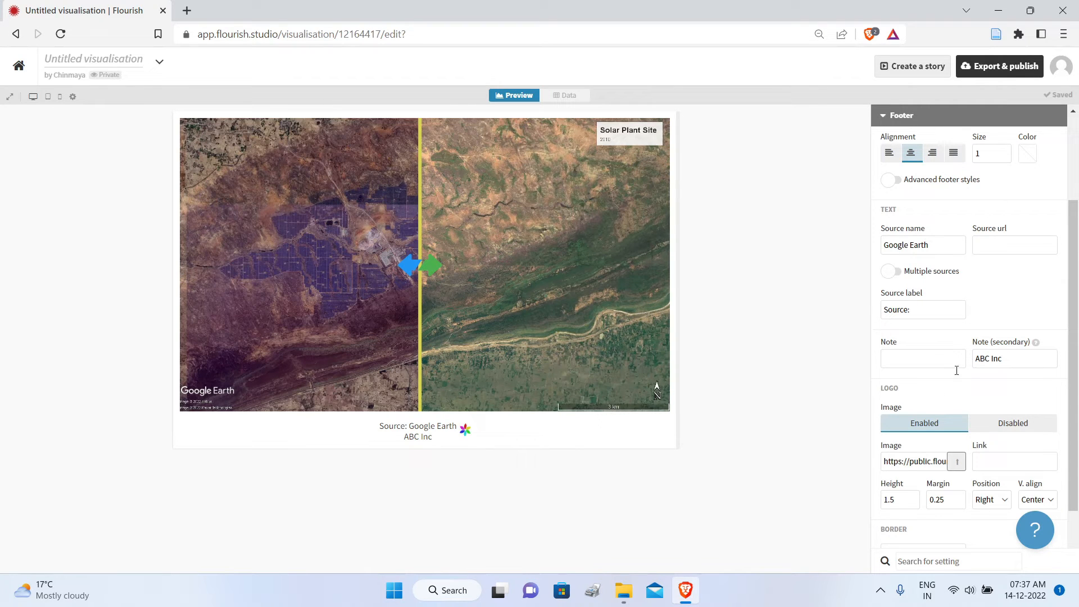
{"action": "scroll", "coordinate": [942, 390], "scroll_direction": "up", "scroll_amount": 1}
{"action": "scroll", "coordinate": [942, 390], "scroll_direction": "up", "scroll_amount": 3}
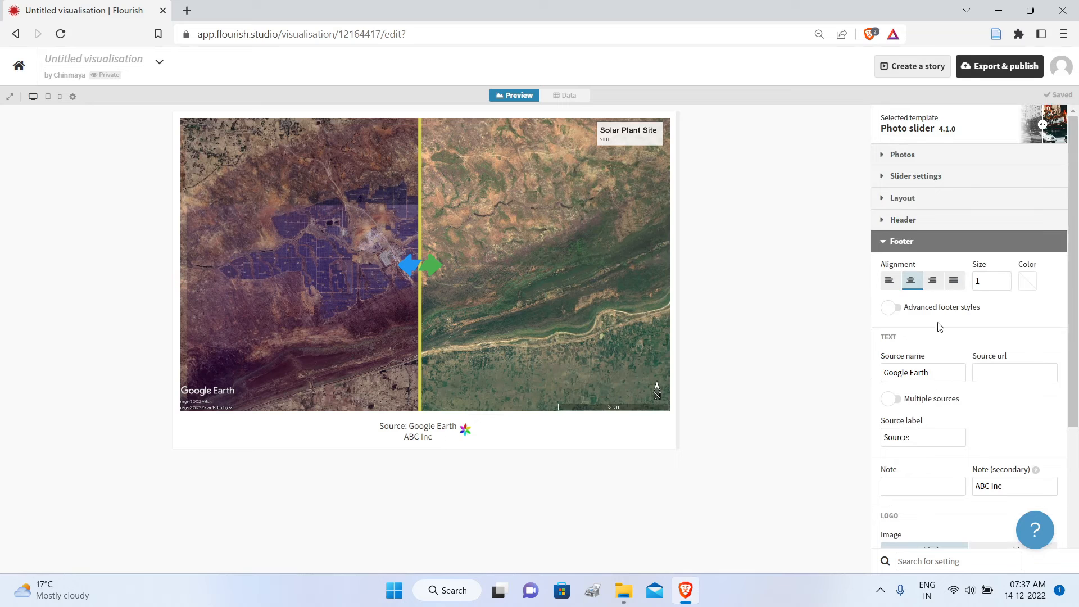
{"action": "left_click", "coordinate": [880, 243]}
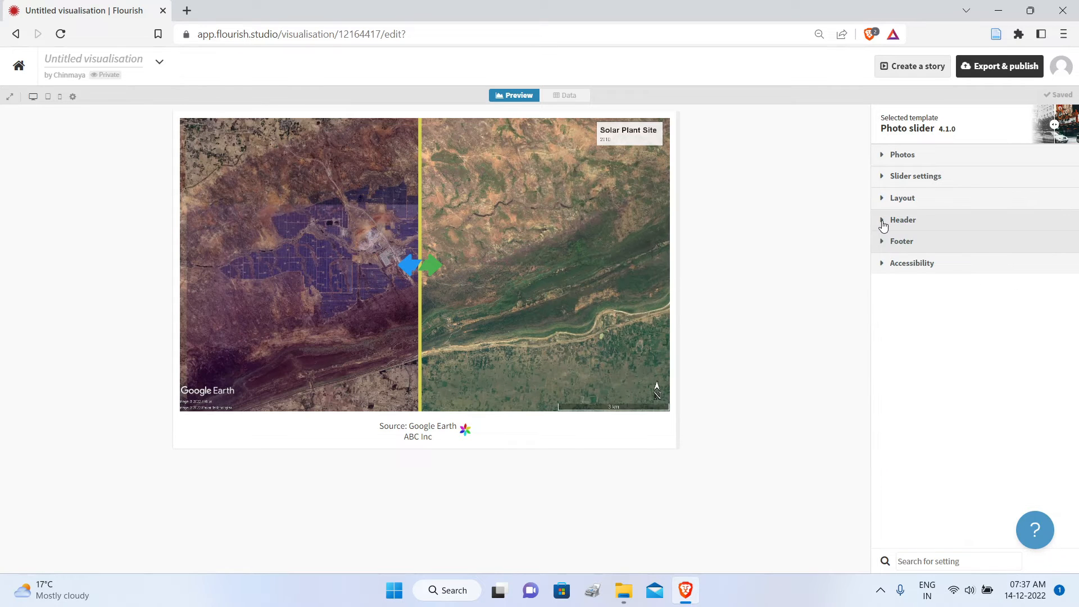
{"action": "left_click", "coordinate": [883, 226]}
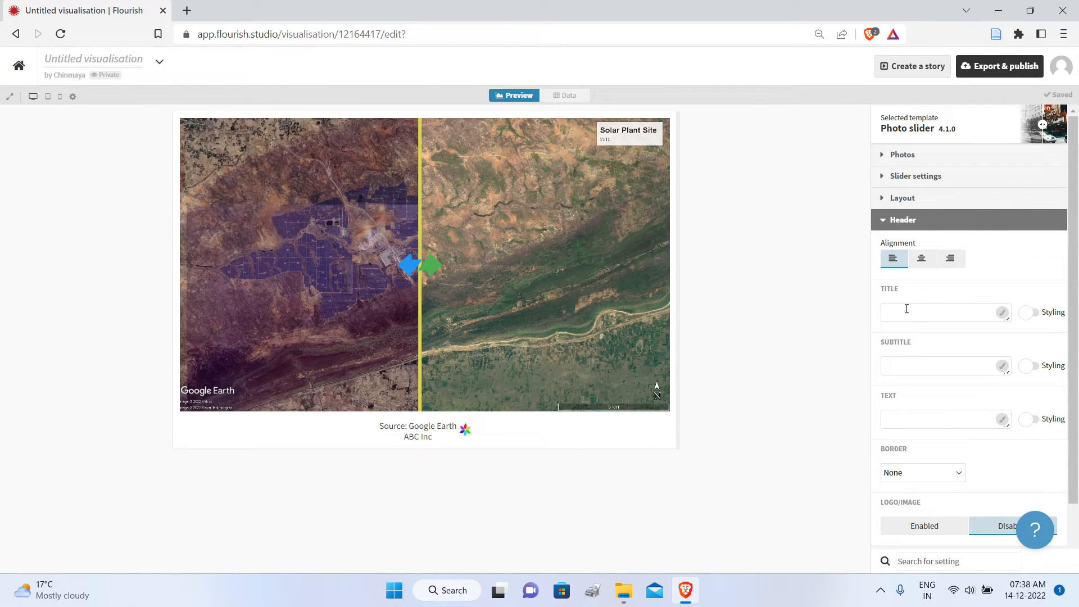
{"action": "left_click", "coordinate": [883, 222]}
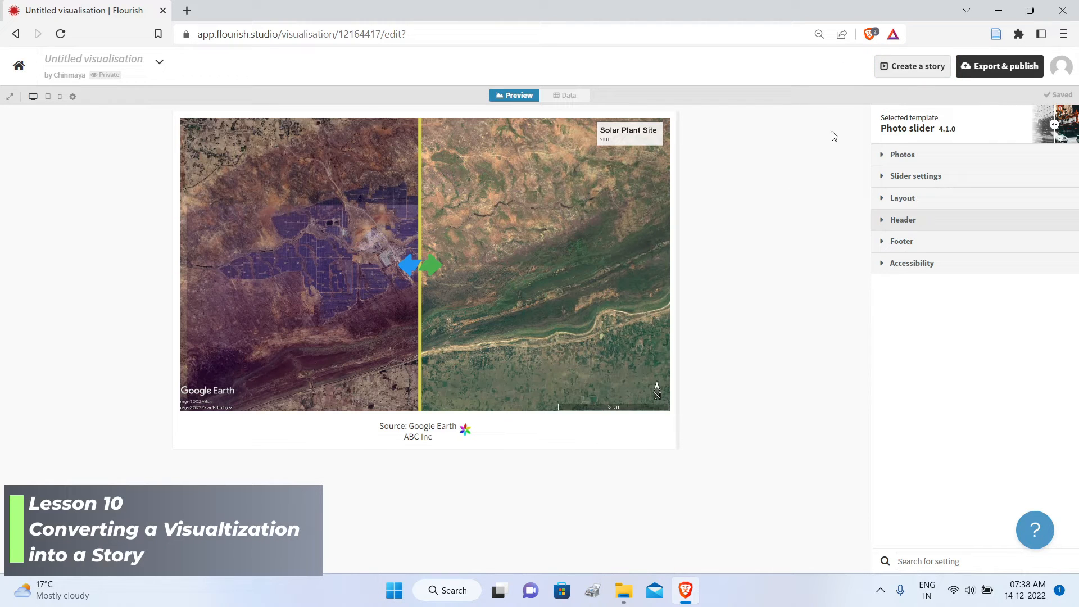
Step: Create a story from the photo slider visualisation and move its comparison handle to uncover more of the solar plant
{"action": "left_click", "coordinate": [903, 70]}
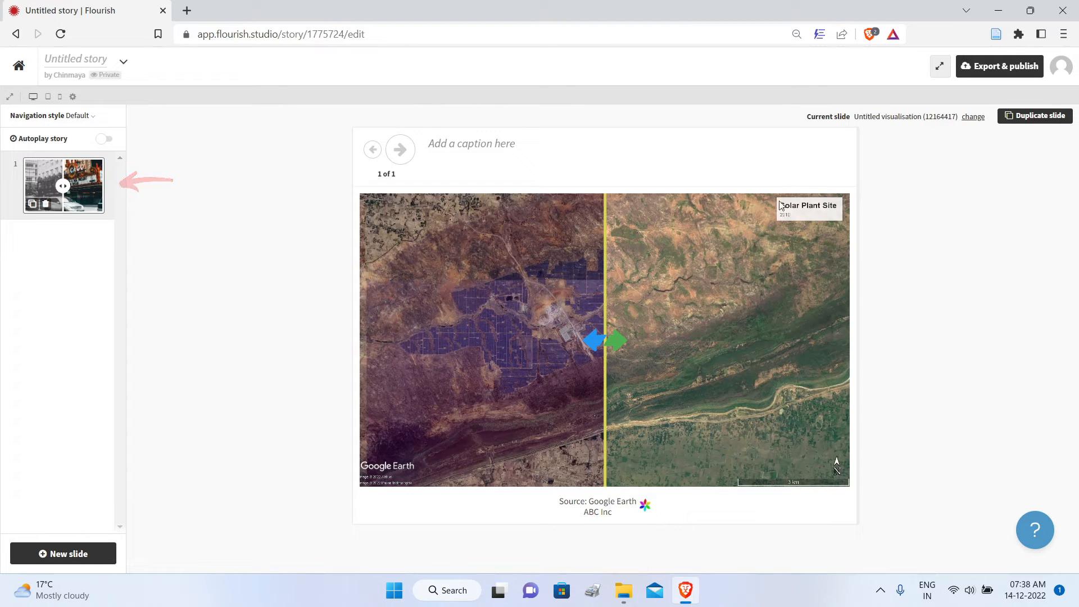
{"action": "left_click_drag", "start_coordinate": [590, 340], "coordinate": [622, 304]}
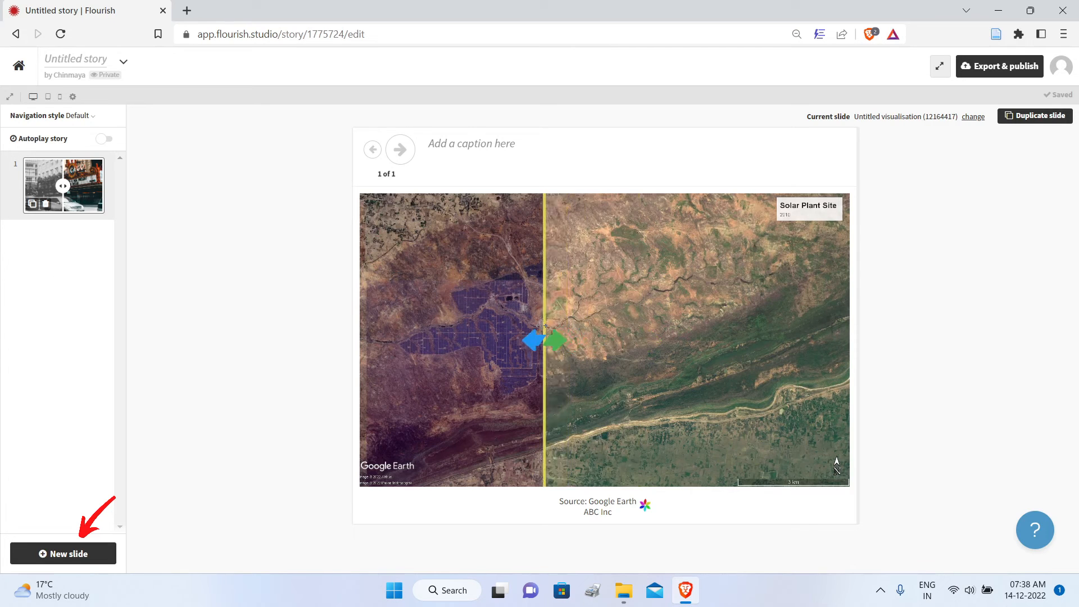
{"action": "left_click", "coordinate": [84, 556]}
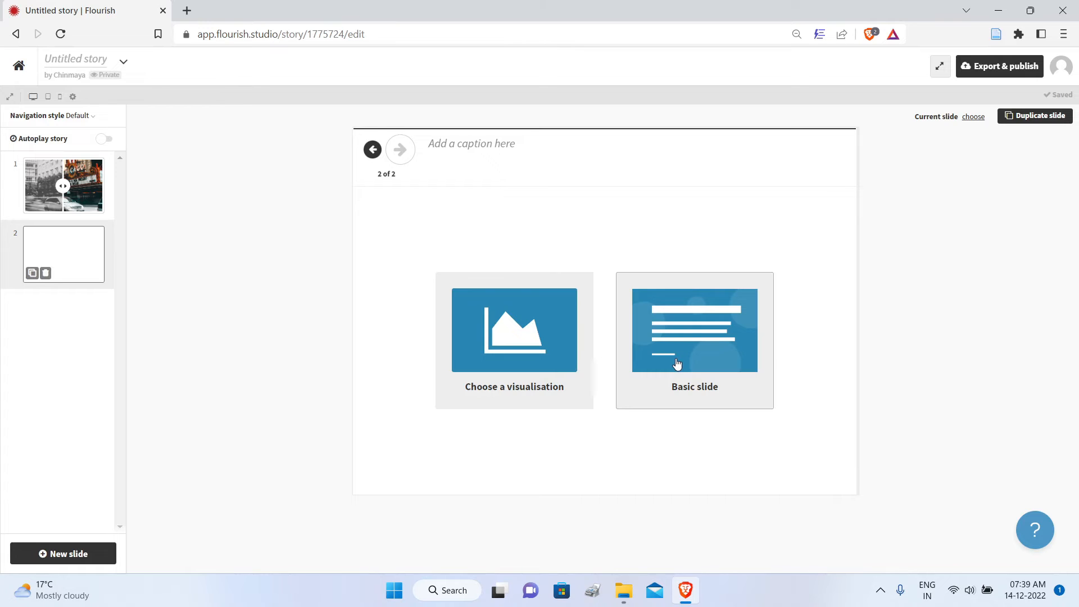
{"action": "left_click", "coordinate": [721, 343]}
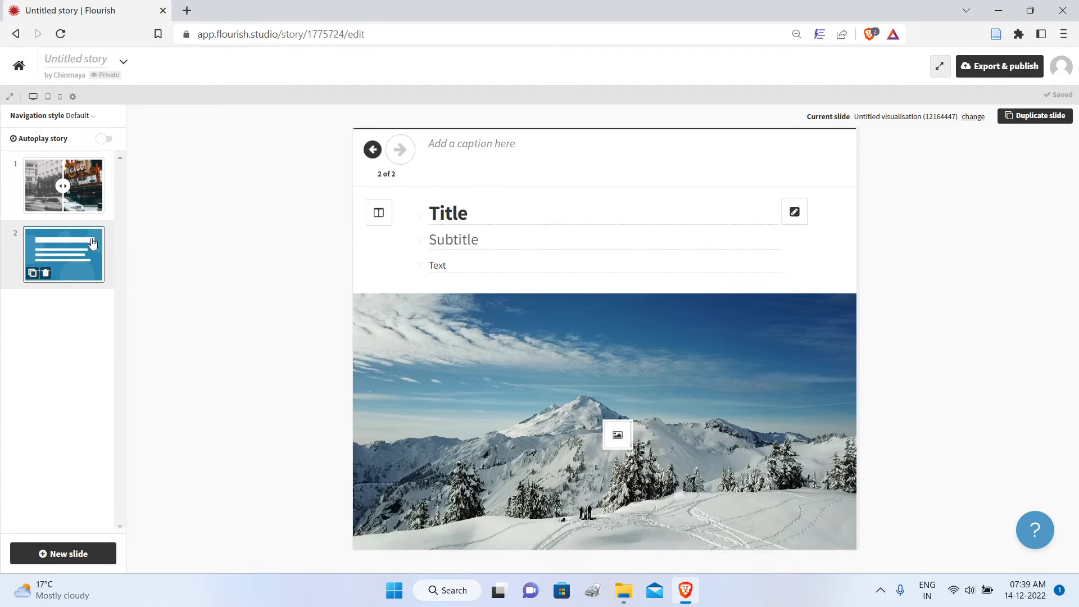
{"action": "left_click", "coordinate": [46, 274]}
{"action": "left_click", "coordinate": [494, 339]}
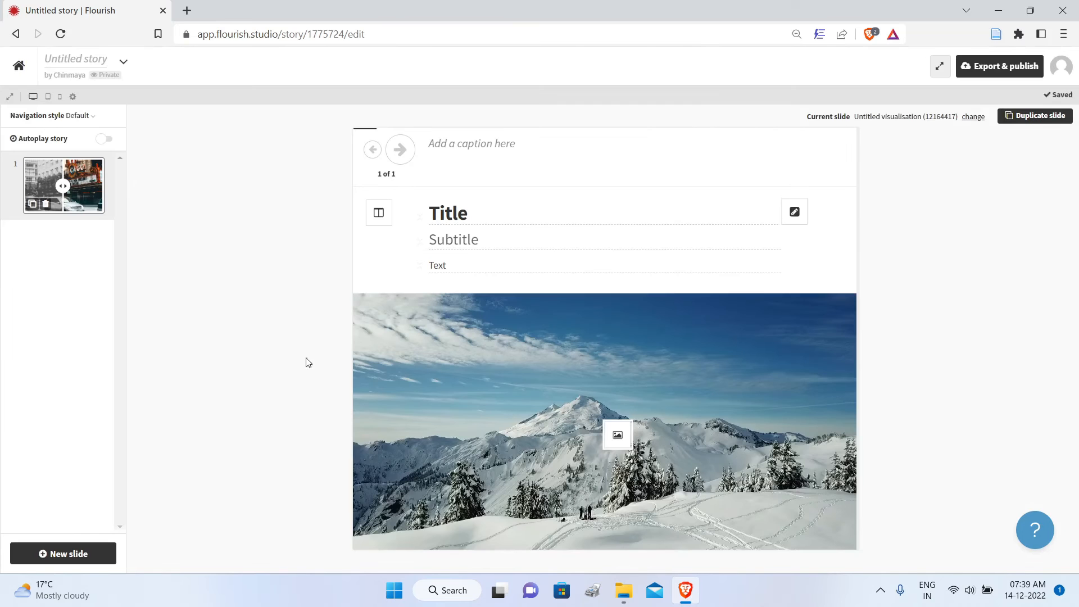
Step: Add two more slides to the story, using the India Annual Solar Power Generation and Energy Sankey visualisations
{"action": "left_click", "coordinate": [72, 552]}
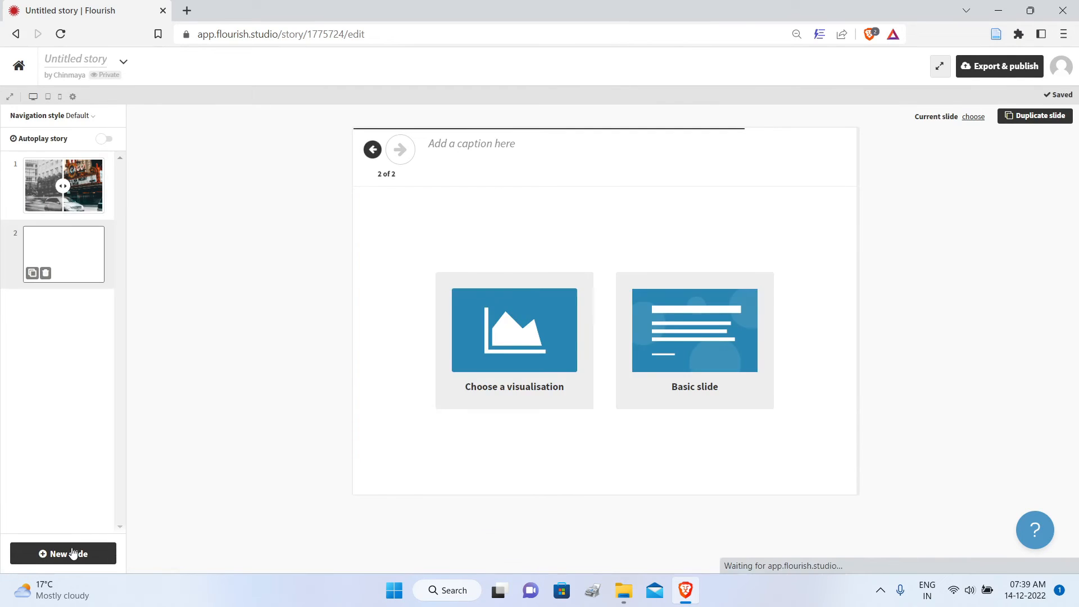
{"action": "left_click", "coordinate": [518, 353]}
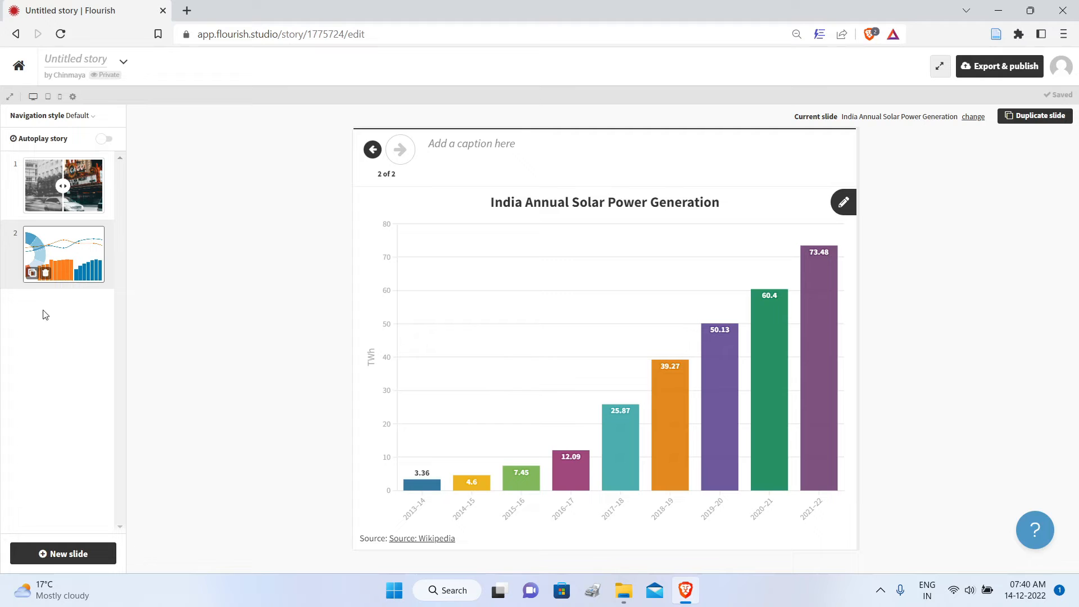
{"action": "left_click", "coordinate": [52, 554]}
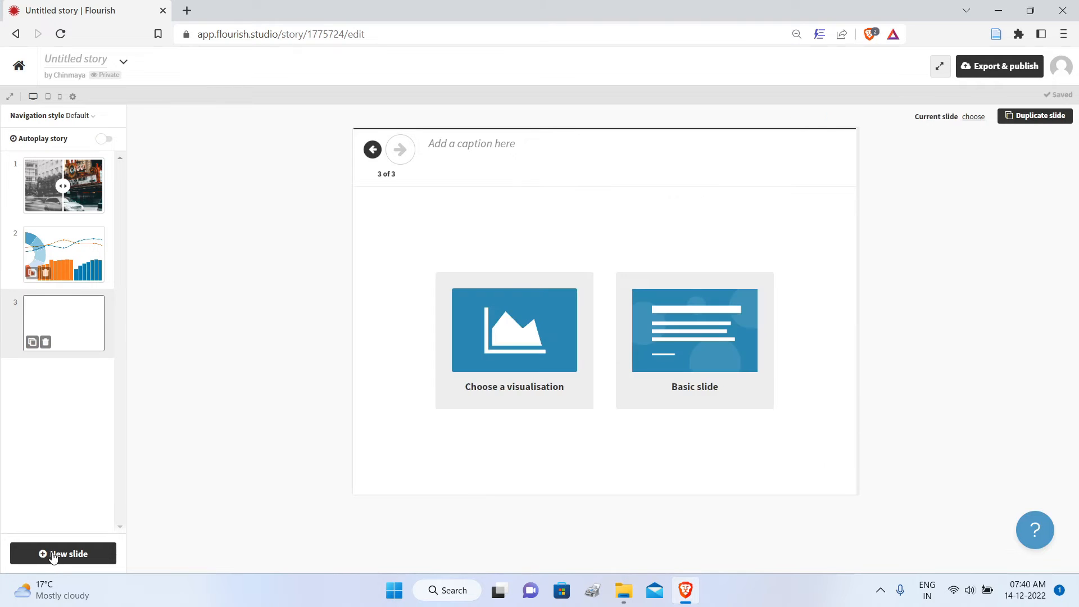
{"action": "left_click", "coordinate": [537, 353]}
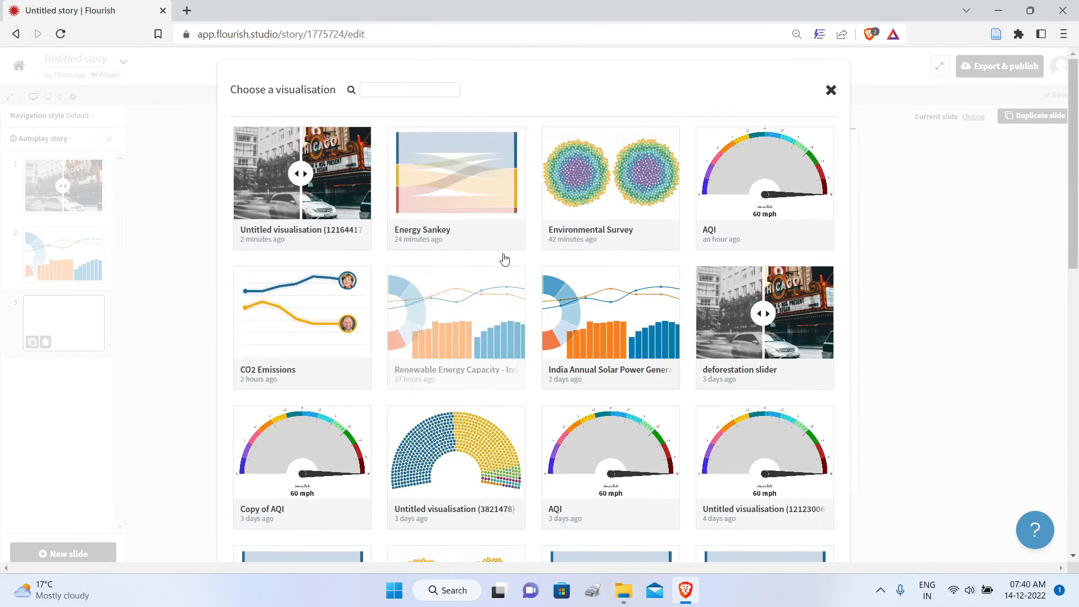
{"action": "left_click", "coordinate": [474, 185]}
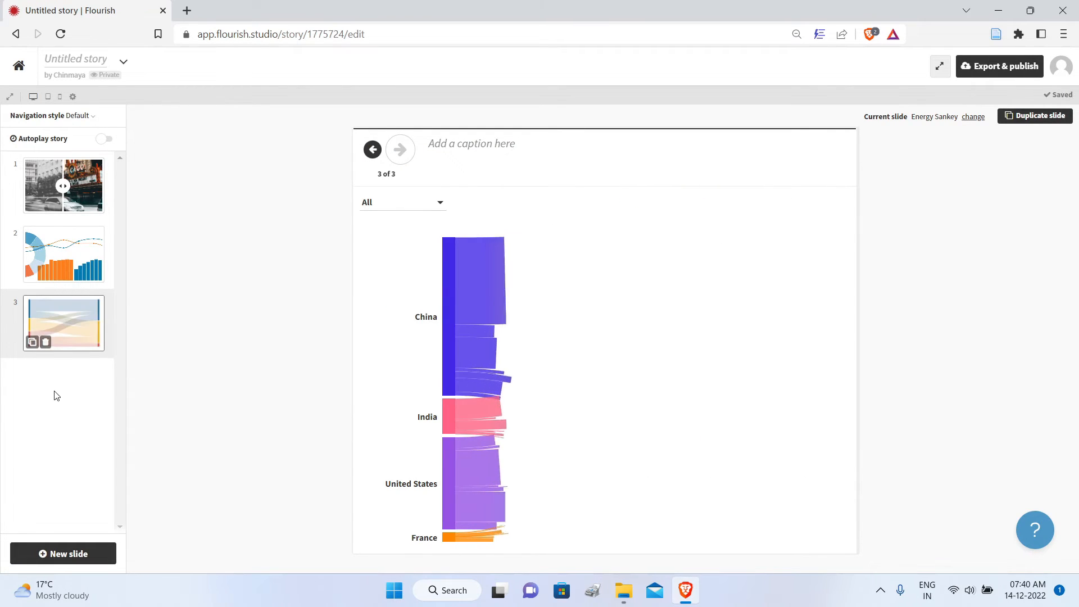
Step: Reorder the slides to Energy Sankey, India Annual Solar Power Generation and photo slider, and name the story Renewable Energy
{"action": "left_click_drag", "start_coordinate": [85, 186], "coordinate": [103, 308]}
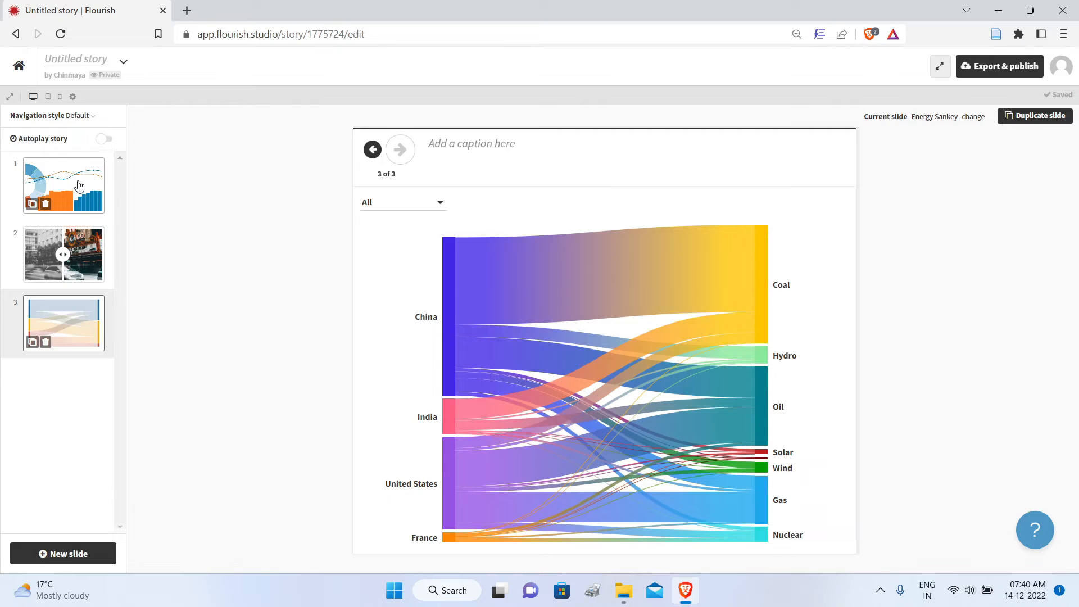
{"action": "left_click", "coordinate": [79, 185]}
{"action": "left_click_drag", "start_coordinate": [85, 268], "coordinate": [72, 315]}
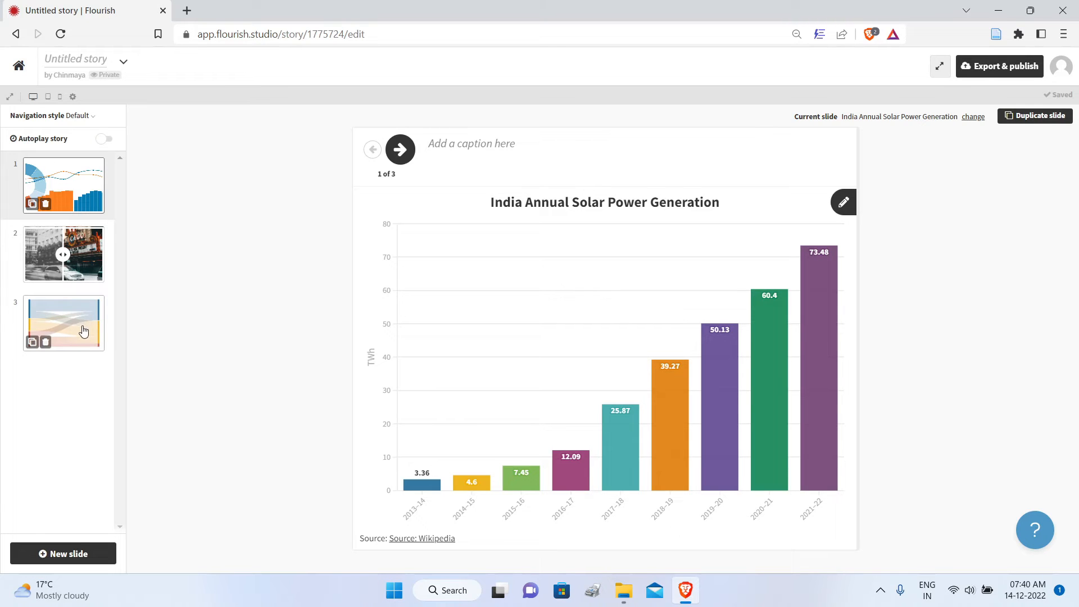
{"action": "left_click_drag", "start_coordinate": [83, 331], "coordinate": [73, 186]}
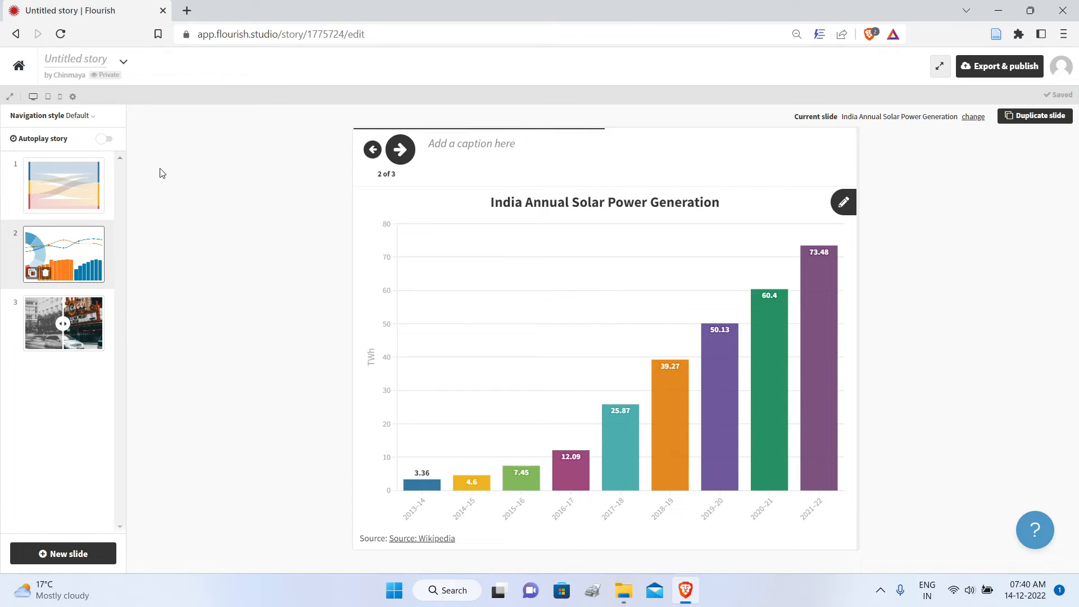
{"action": "left_click", "coordinate": [93, 58]}
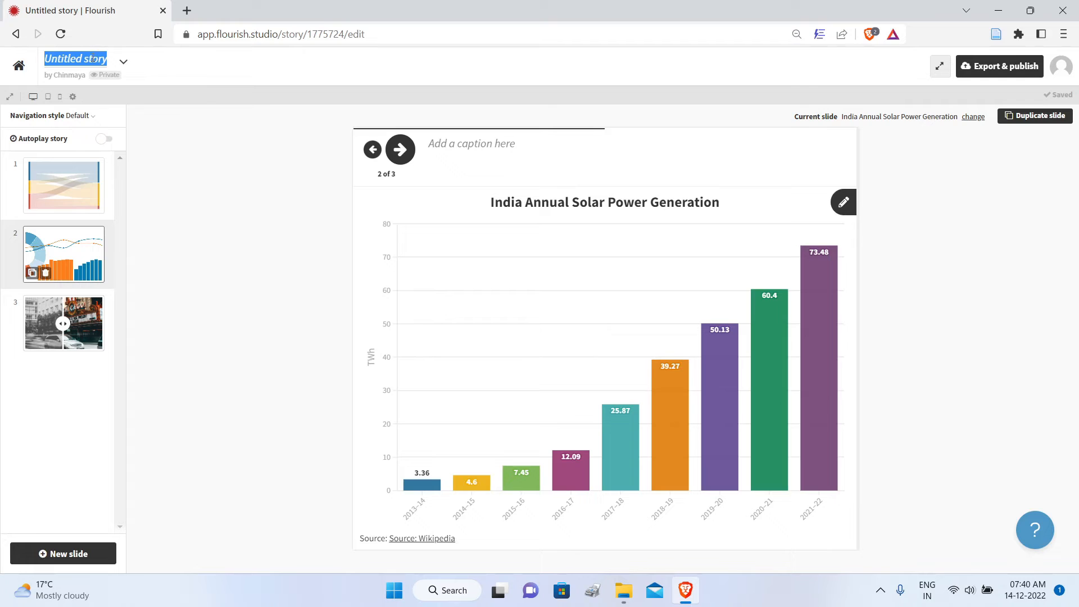
{"action": "type", "text": "Renewable Energy"}
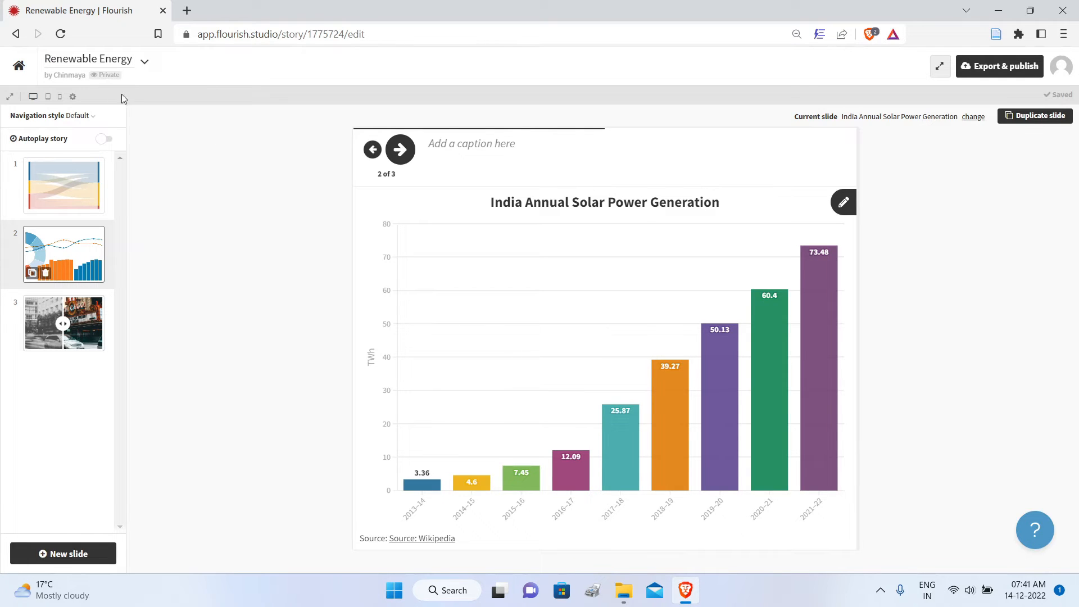
Step: Preview the story from the first slide to the last and try the comparison handle on the solar plant photos
{"action": "left_click", "coordinate": [403, 151]}
{"action": "left_click", "coordinate": [62, 186]}
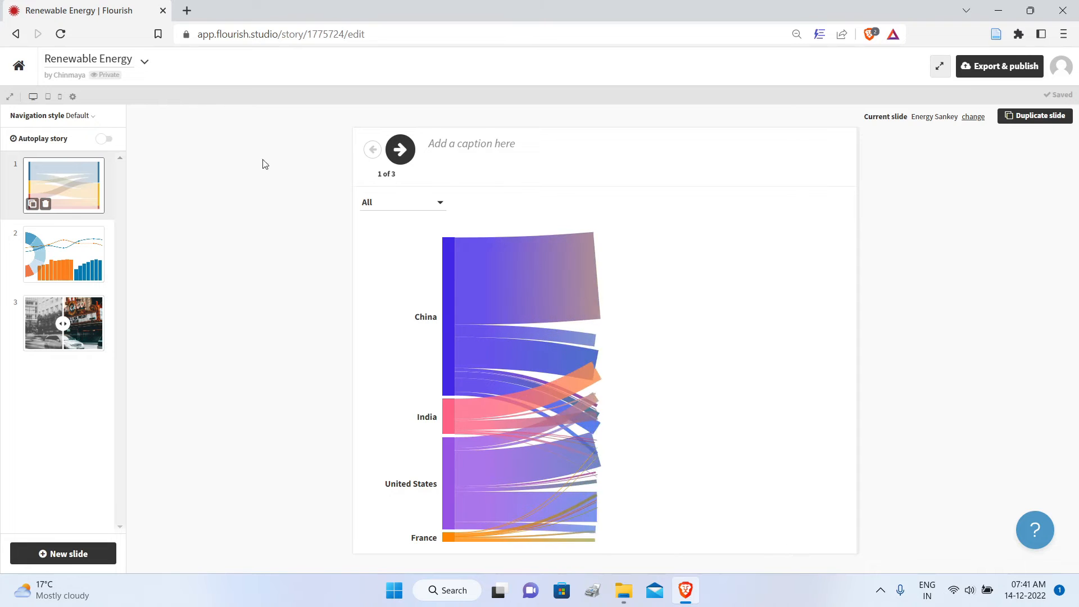
{"action": "left_click", "coordinate": [409, 158]}
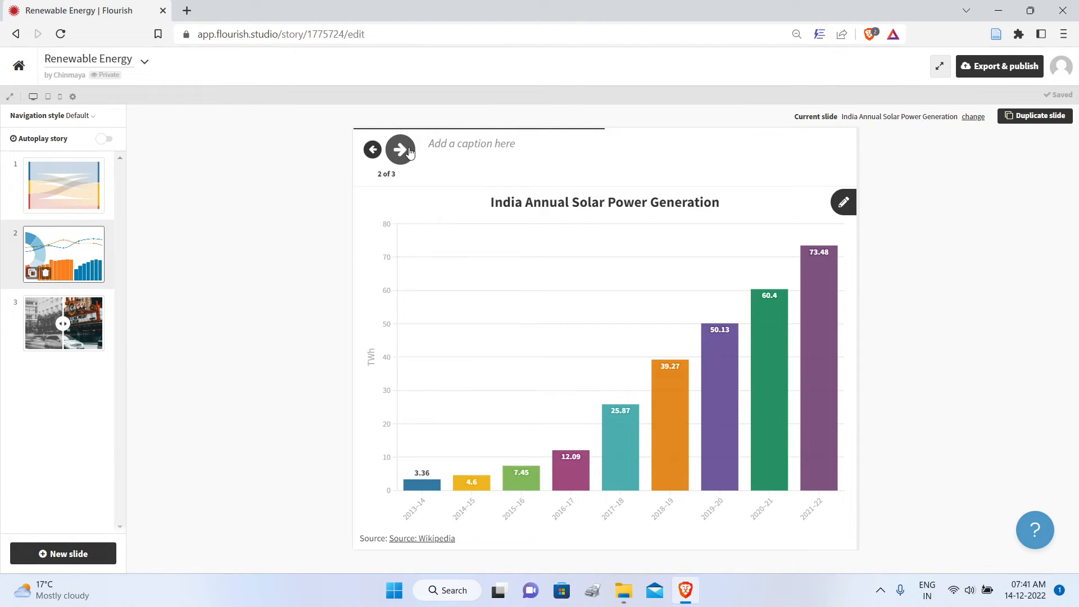
{"action": "left_click", "coordinate": [408, 150]}
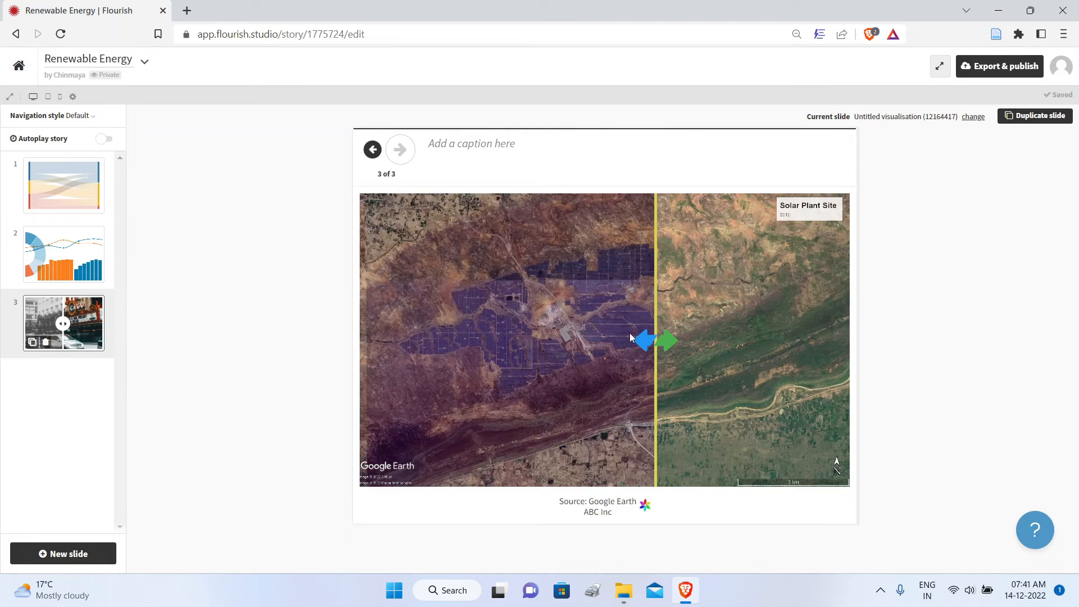
{"action": "left_click_drag", "start_coordinate": [642, 336], "coordinate": [708, 340]}
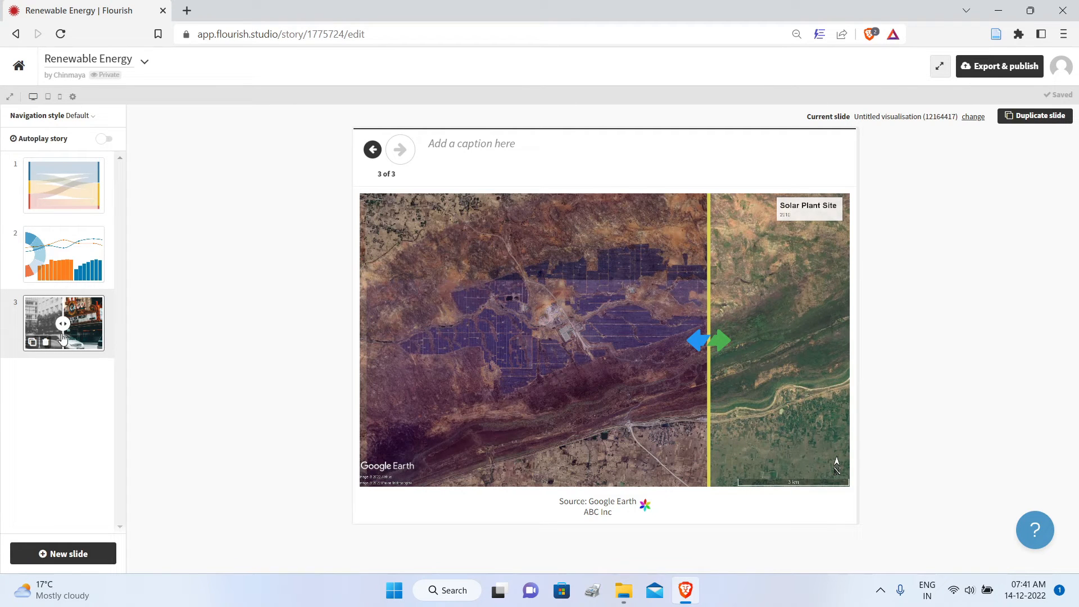
Step: View the story's export and publish options and close them without publishing
{"action": "left_click", "coordinate": [978, 70]}
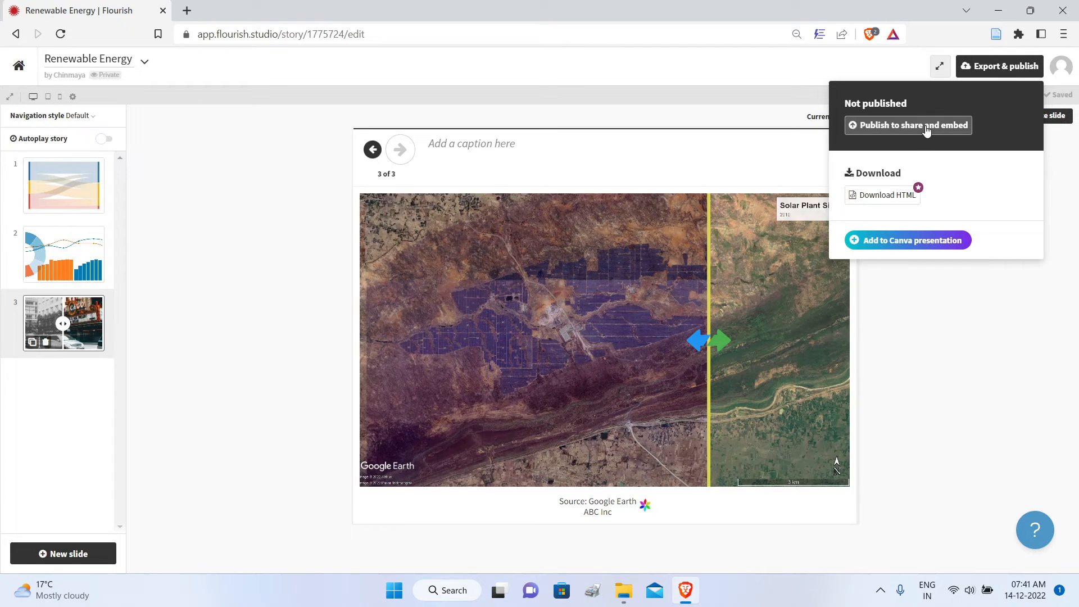
{"action": "left_click", "coordinate": [1068, 222]}
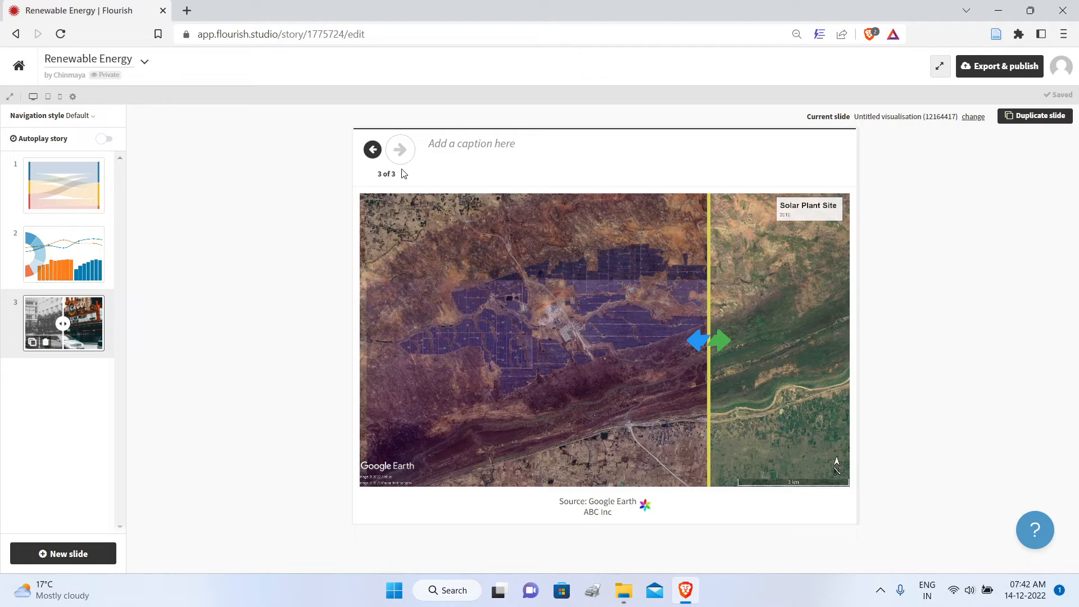
Step: Turn on autoplay and looping for the story and play it from the Energy Sankey slide
{"action": "left_click", "coordinate": [69, 197]}
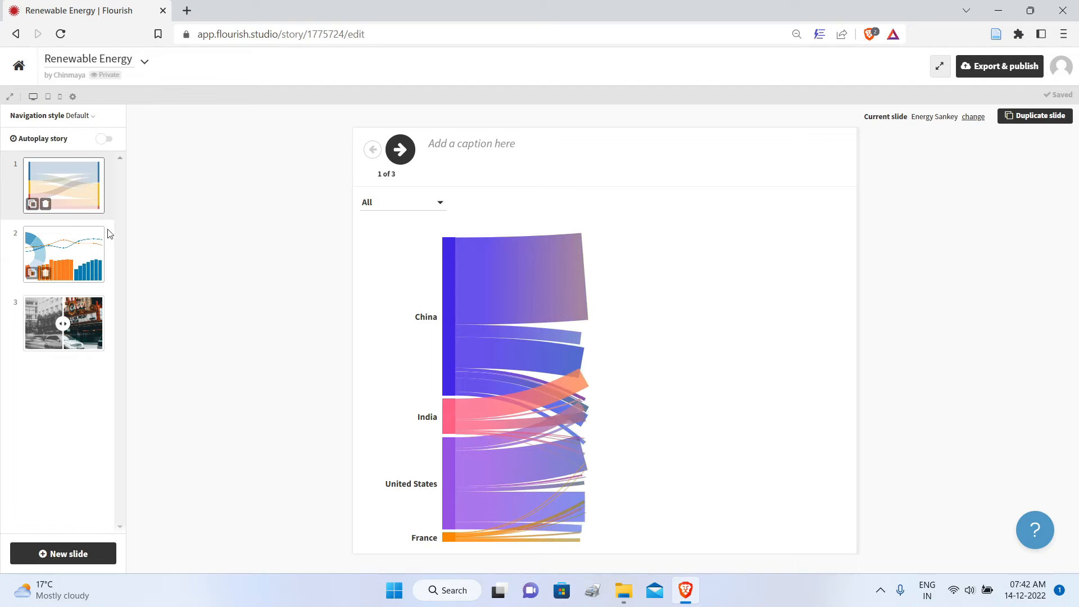
{"action": "left_click", "coordinate": [39, 142]}
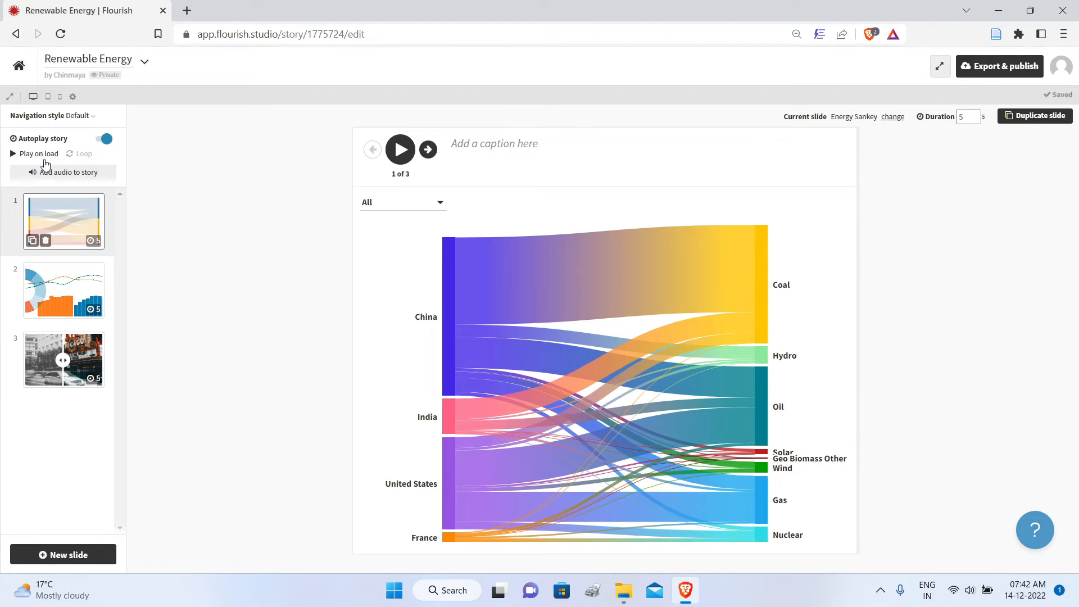
{"action": "left_click", "coordinate": [86, 155]}
{"action": "left_click", "coordinate": [401, 149]}
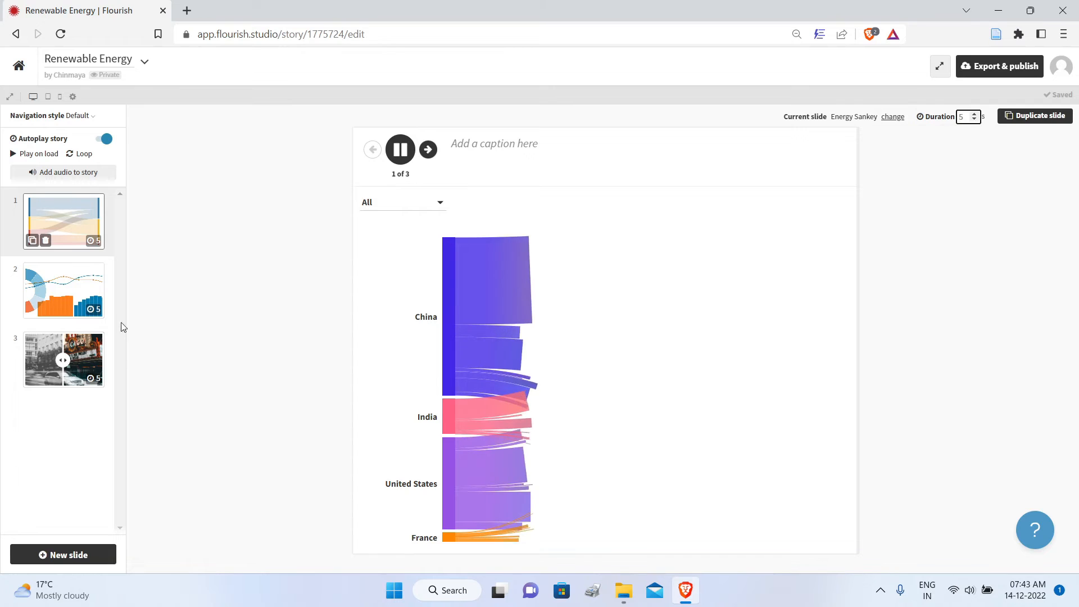
Step: Set the photo slider slide's duration to 15 seconds
{"action": "left_click", "coordinate": [59, 380]}
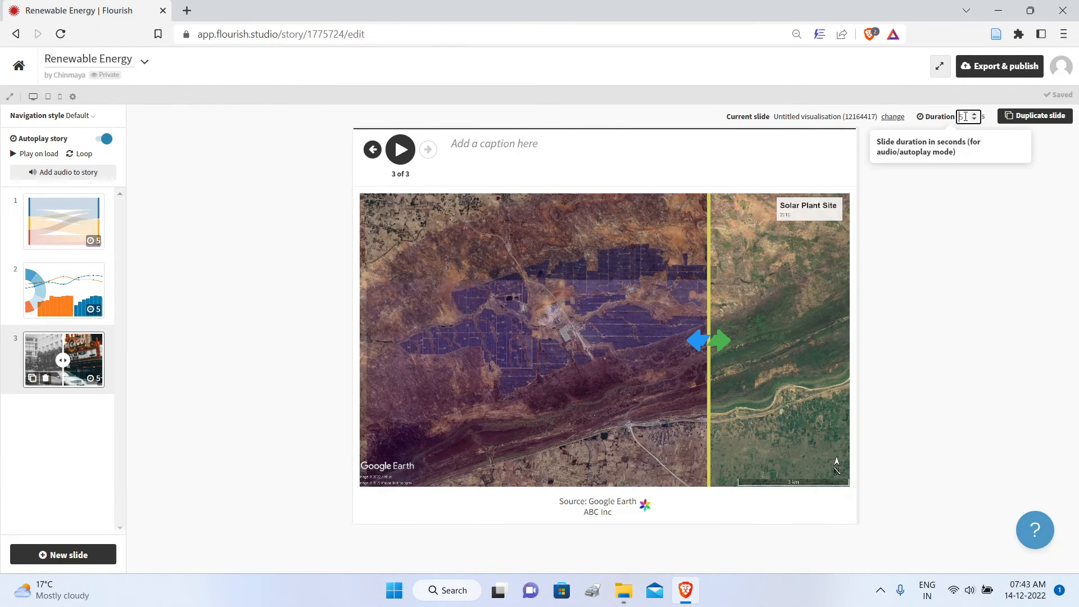
{"action": "type", "text": "1"}
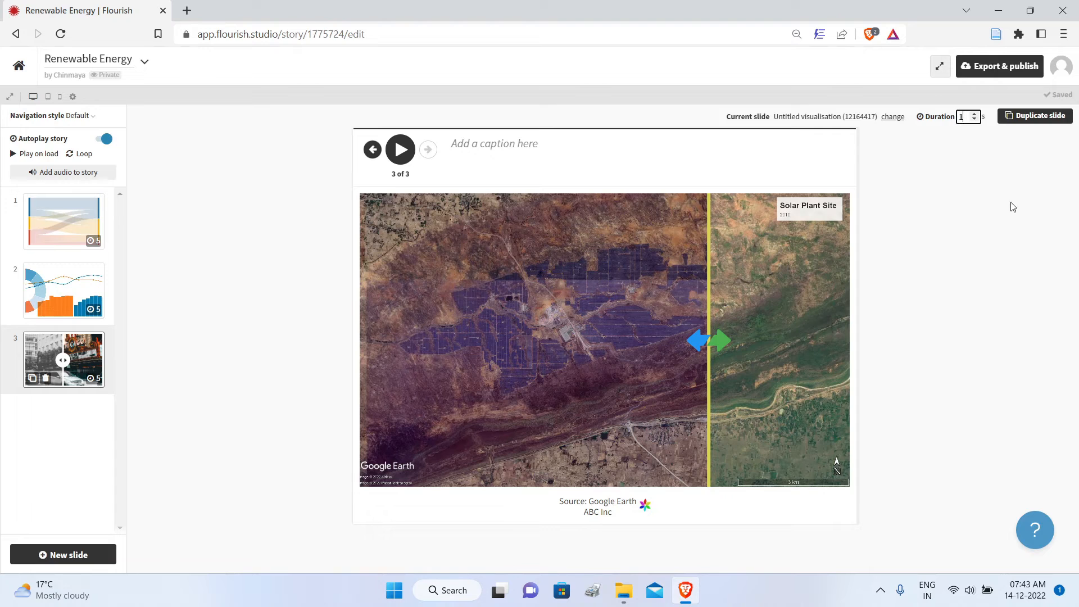
{"action": "left_click", "coordinate": [985, 196]}
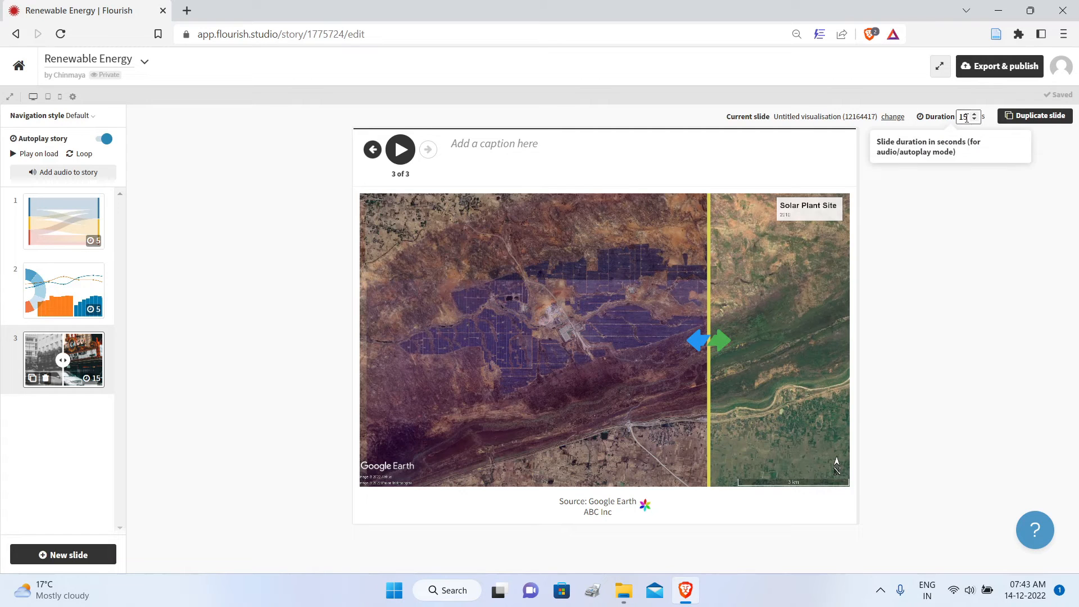
Step: Check the duration of each of the three slides and return to the first slide
{"action": "left_click", "coordinate": [70, 238]}
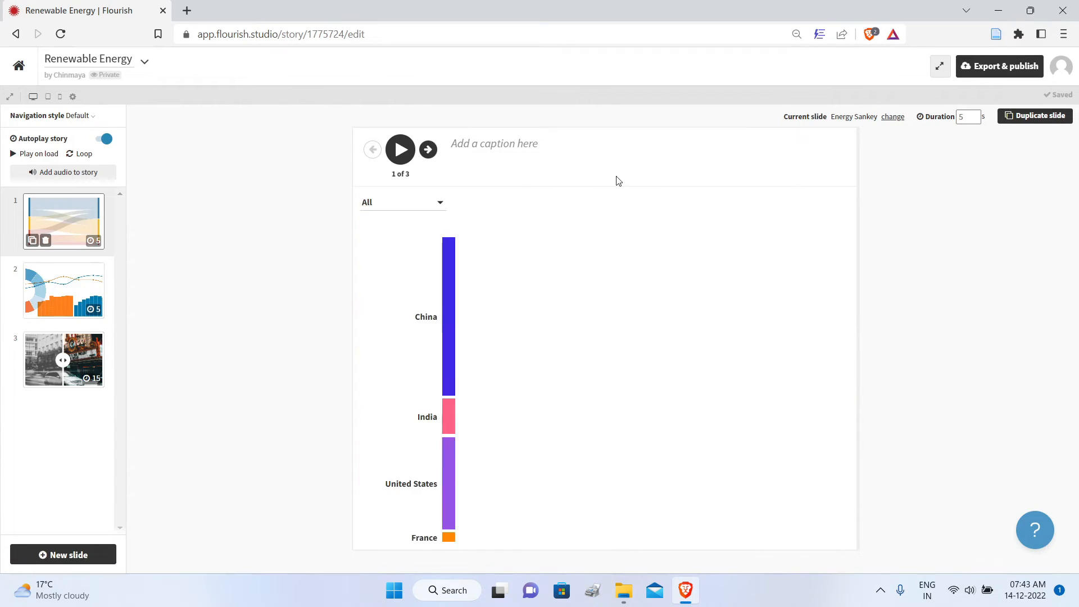
{"action": "left_click", "coordinate": [63, 290]}
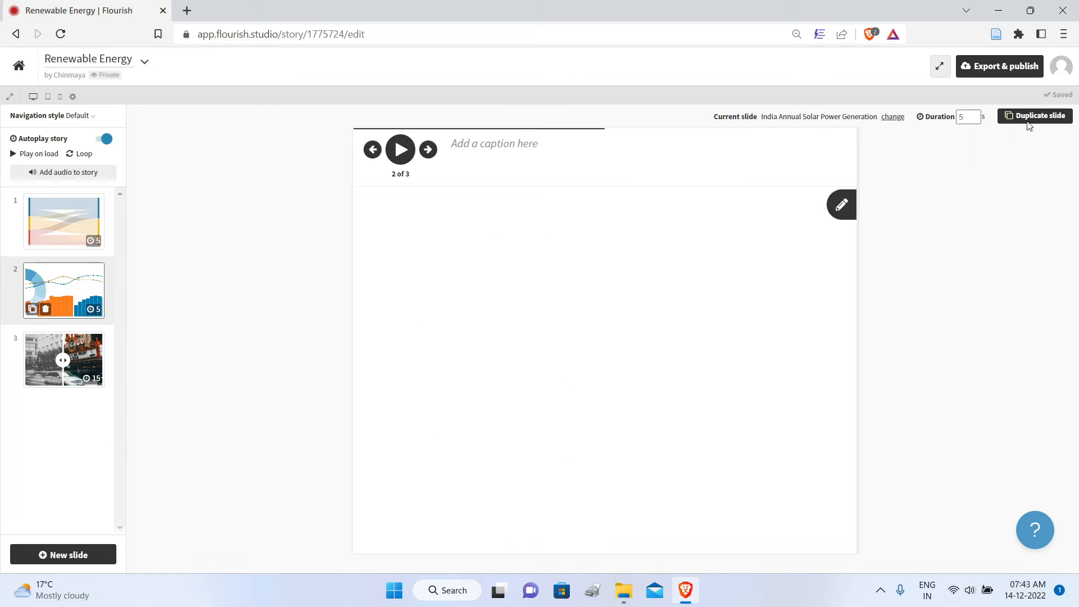
{"action": "left_click", "coordinate": [73, 354]}
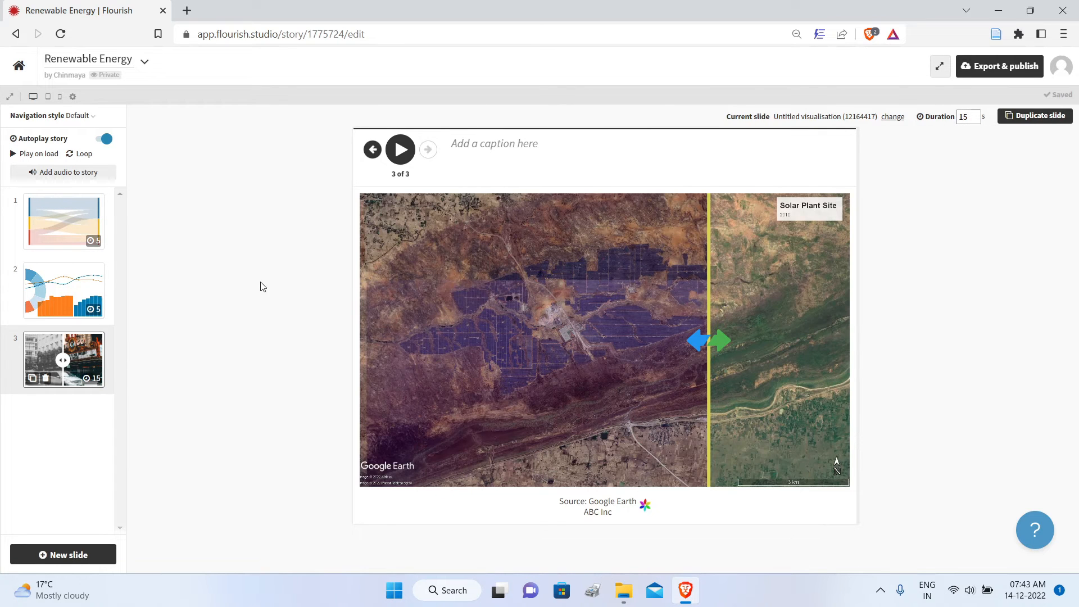
{"action": "left_click", "coordinate": [66, 221]}
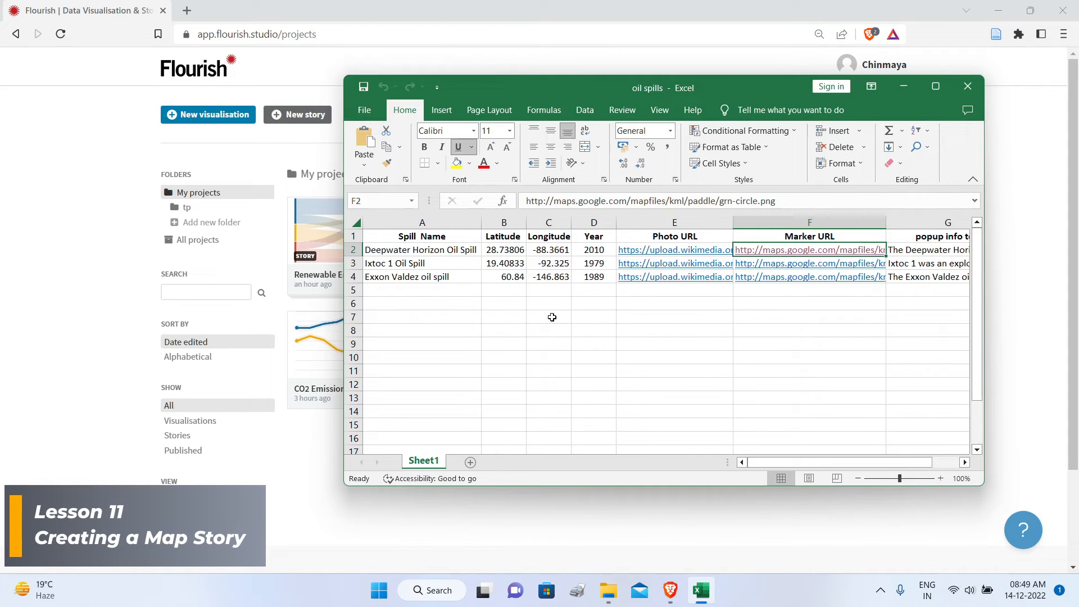
Step: Review the spill names, latitude and longitude coordinates, and years in the oil spills workbook
{"action": "mouse_move", "coordinate": [781, 460]}
{"action": "left_mouse_down"}
{"action": "mouse_move", "coordinate": [794, 461]}
{"action": "mouse_move", "coordinate": [781, 461]}
{"action": "left_mouse_up"}
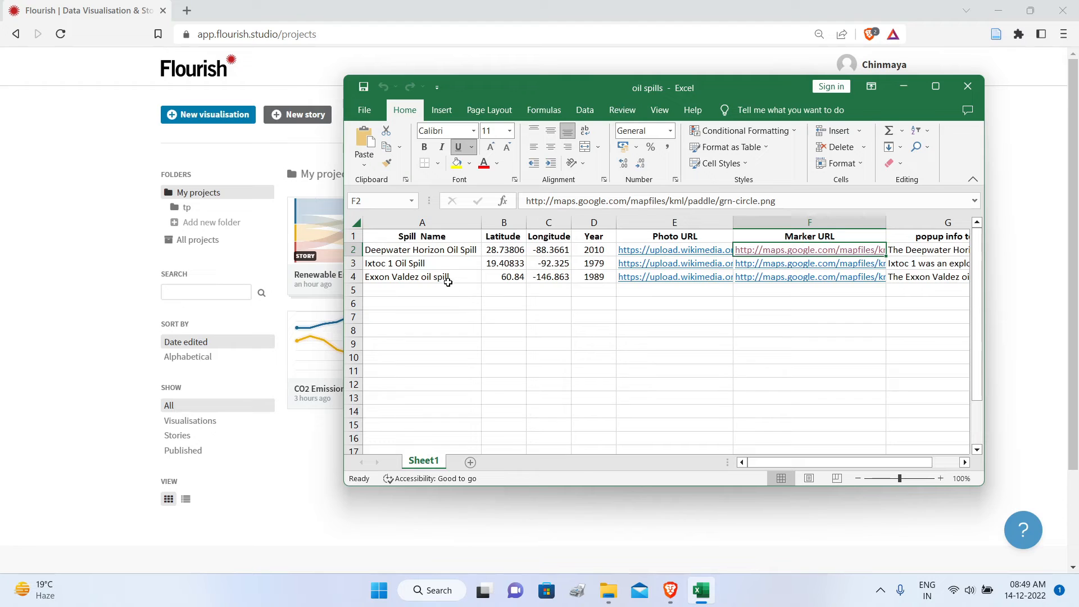
{"action": "left_click", "coordinate": [396, 252]}
{"action": "left_click", "coordinate": [413, 263]}
{"action": "left_click", "coordinate": [409, 278]}
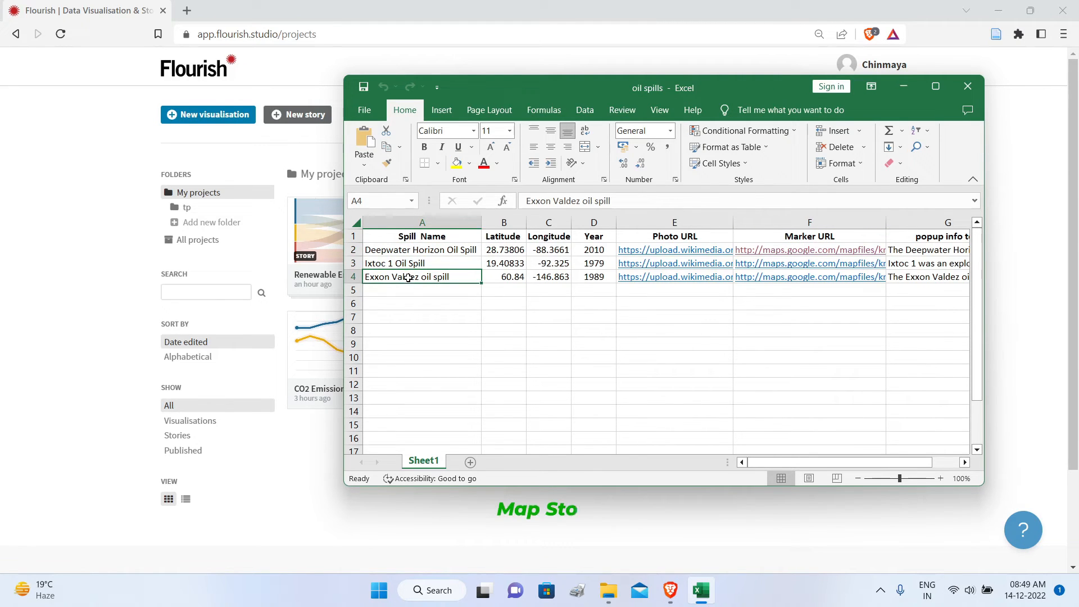
{"action": "left_click", "coordinate": [535, 250]}
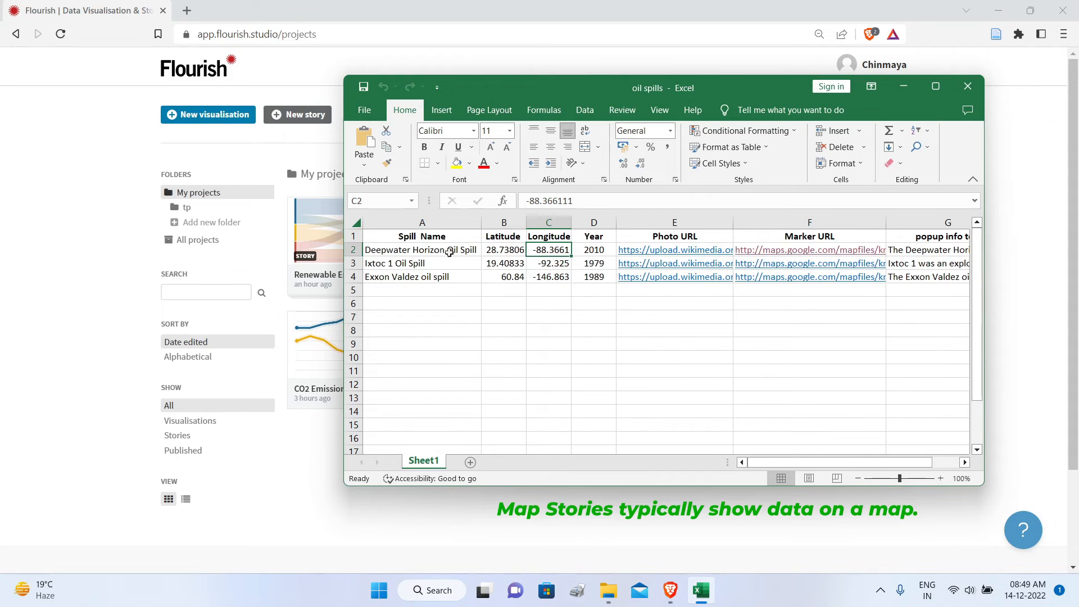
{"action": "left_click", "coordinate": [504, 250]}
{"action": "left_click", "coordinate": [537, 251]}
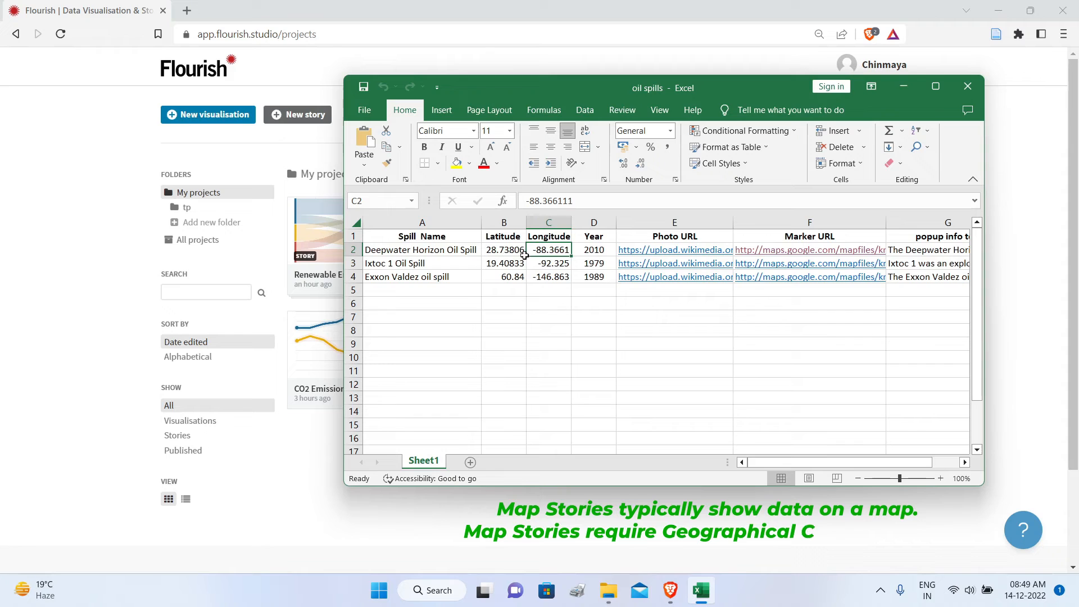
{"action": "left_click", "coordinate": [593, 251]}
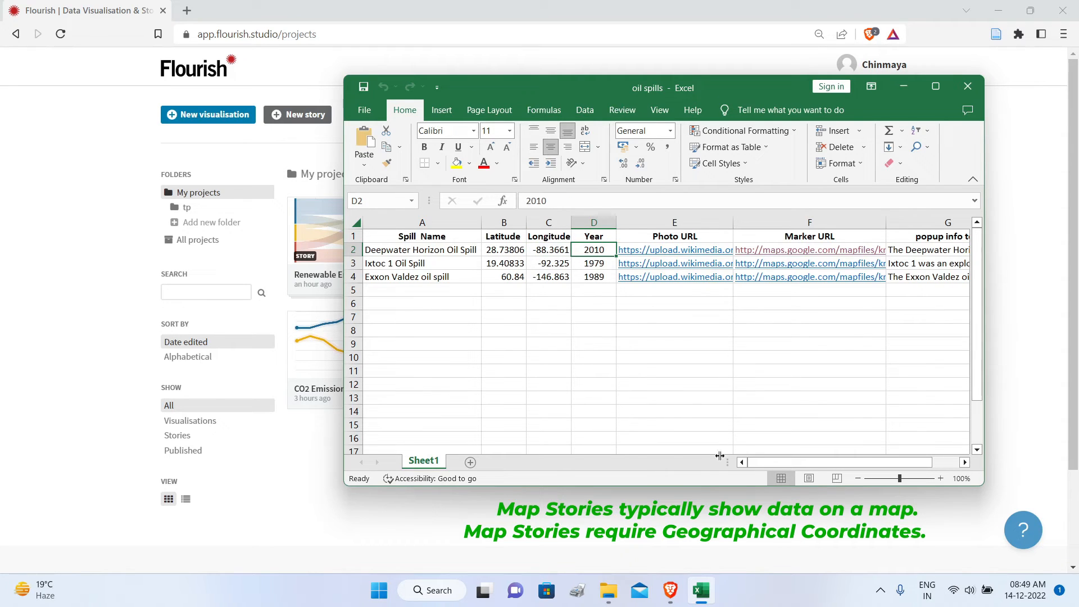
Step: Examine the photo URL, marker URL, popup info text and info link columns, and close the oil spills workbook
{"action": "left_click_drag", "start_coordinate": [792, 462], "coordinate": [818, 463]}
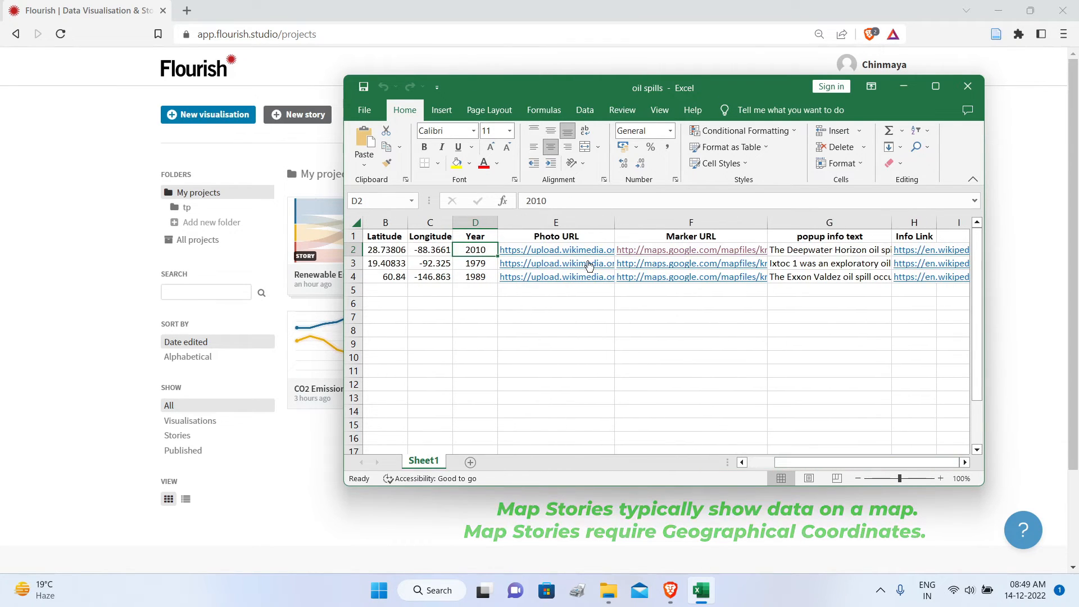
{"action": "left_click", "coordinate": [551, 344]}
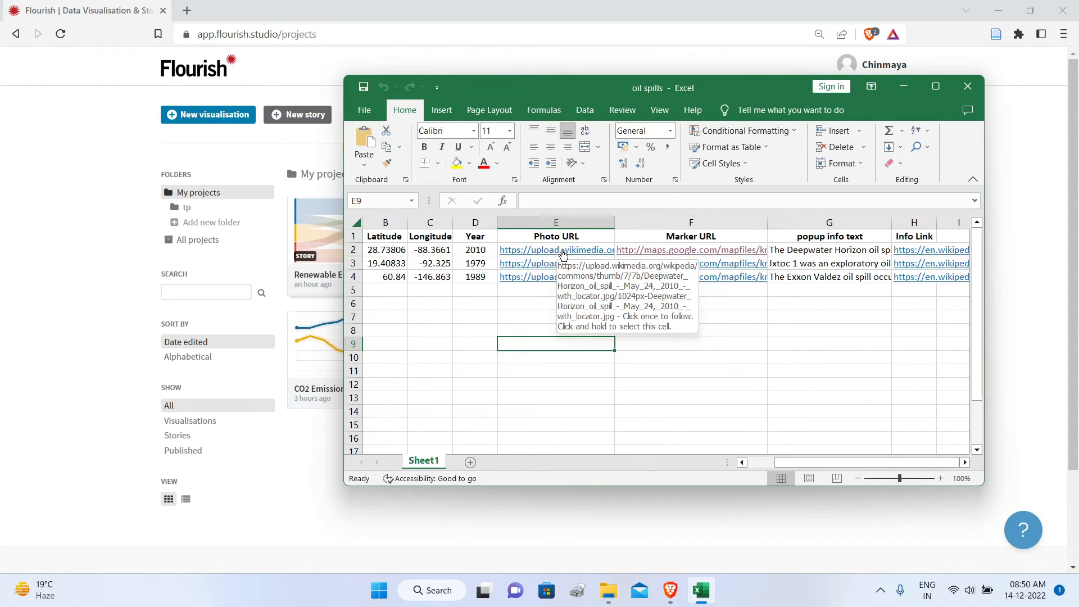
{"action": "left_click", "coordinate": [753, 369]}
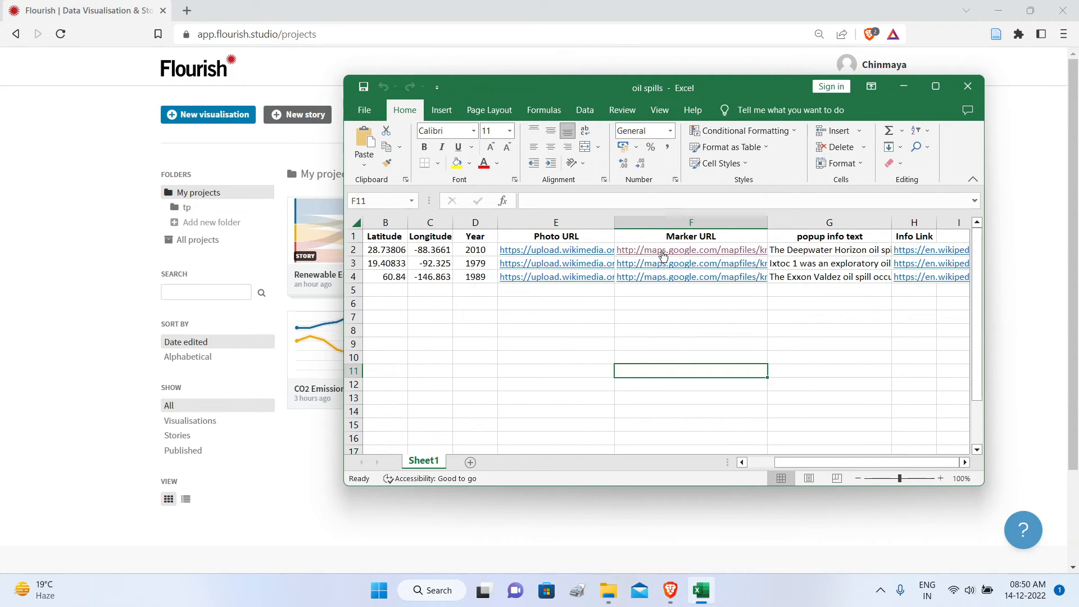
{"action": "left_click", "coordinate": [803, 333]}
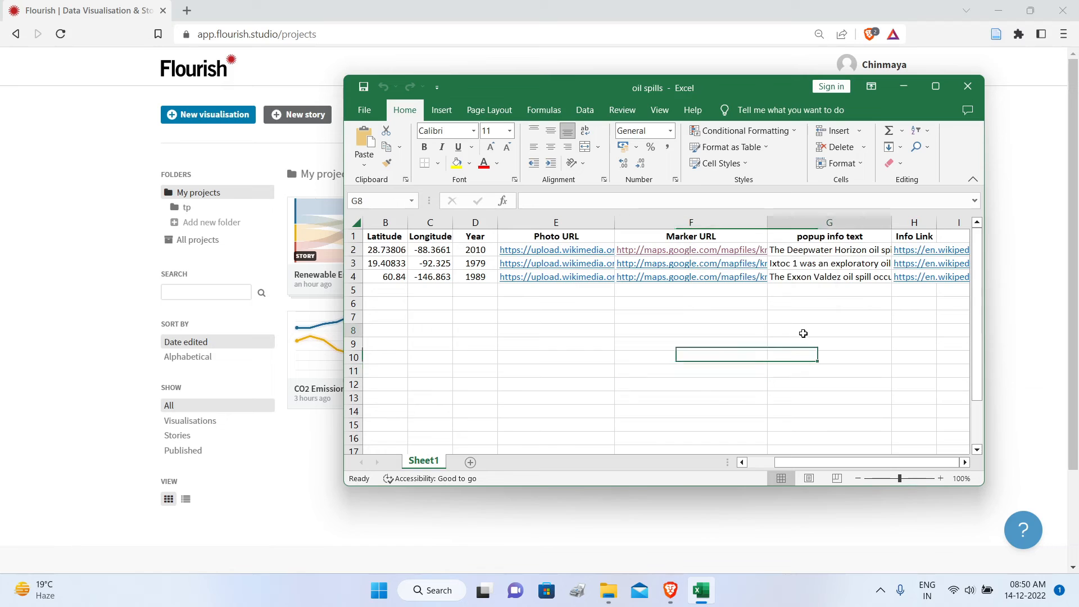
{"action": "left_click", "coordinate": [812, 253]}
{"action": "left_click_drag", "start_coordinate": [711, 212], "coordinate": [776, 214]}
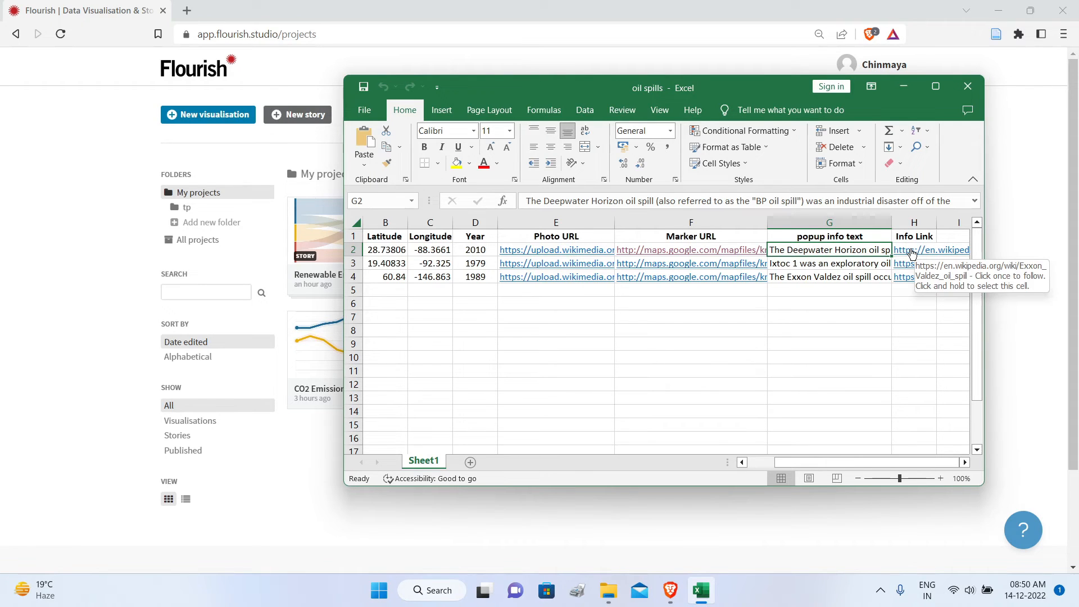
{"action": "left_click_drag", "start_coordinate": [986, 241], "coordinate": [1057, 242]}
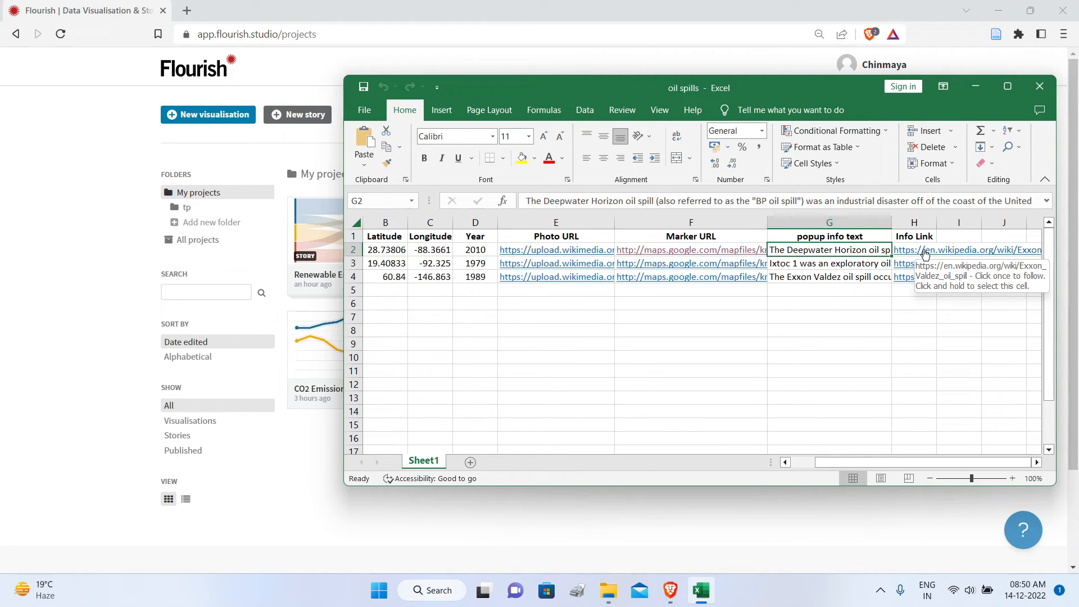
{"action": "left_click_drag", "start_coordinate": [900, 463], "coordinate": [779, 463]}
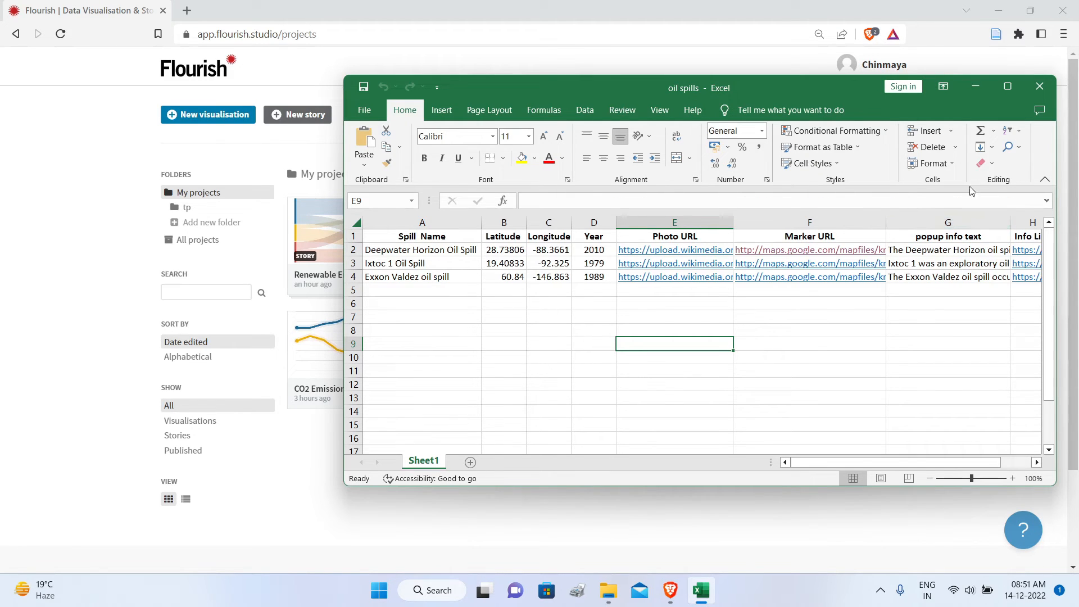
{"action": "left_click", "coordinate": [1039, 86]}
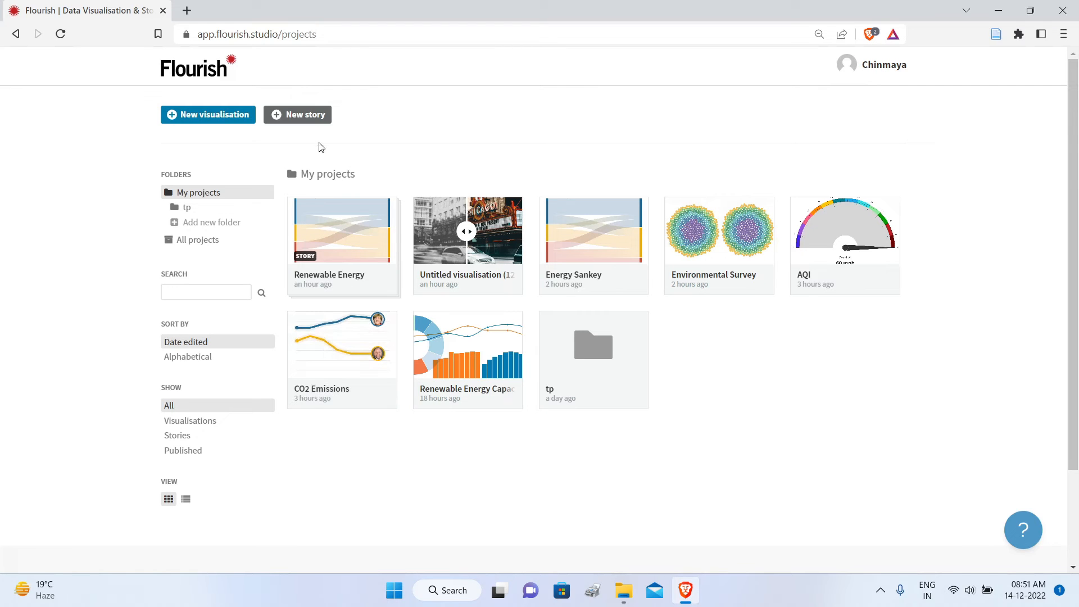
Step: Create a new visualisation from the Photo marker map template and open its Locations data sheet
{"action": "left_click", "coordinate": [235, 118]}
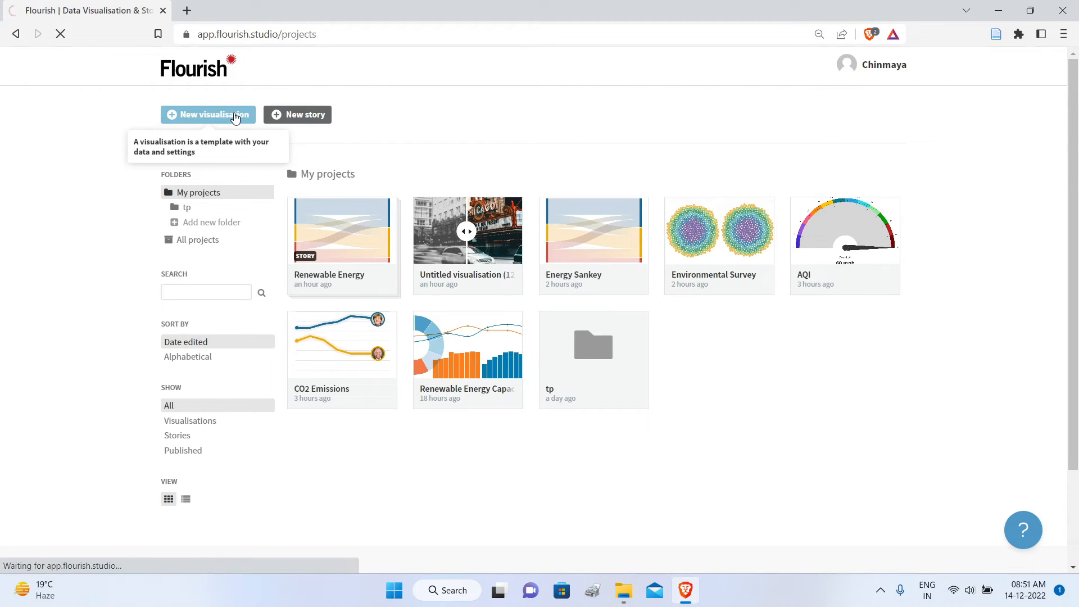
{"action": "scroll", "coordinate": [720, 186], "scroll_direction": "down", "scroll_amount": 4}
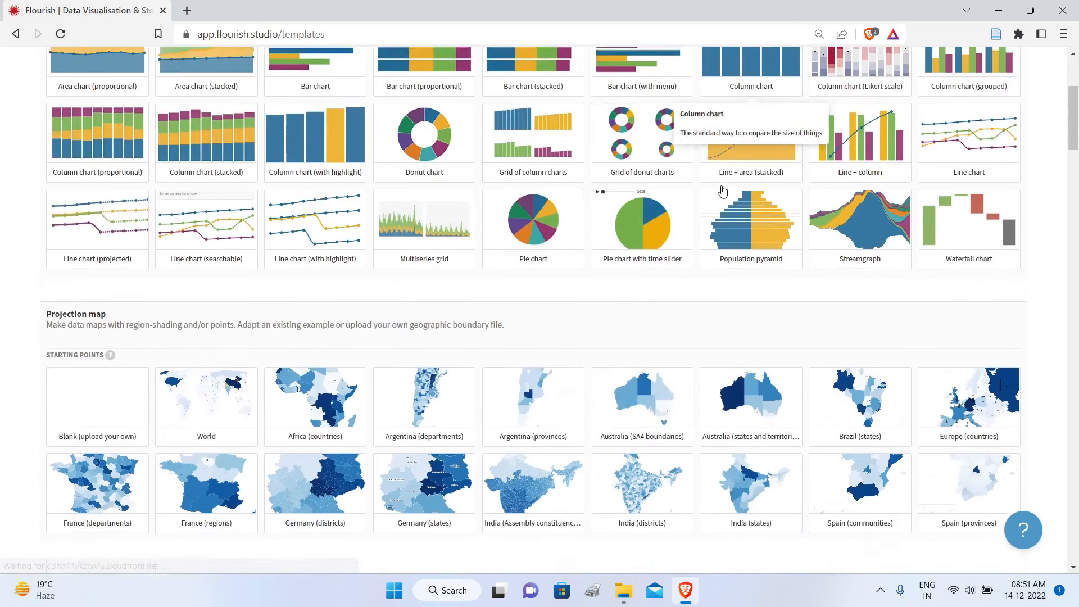
{"action": "scroll", "coordinate": [722, 192], "scroll_direction": "down", "scroll_amount": 15}
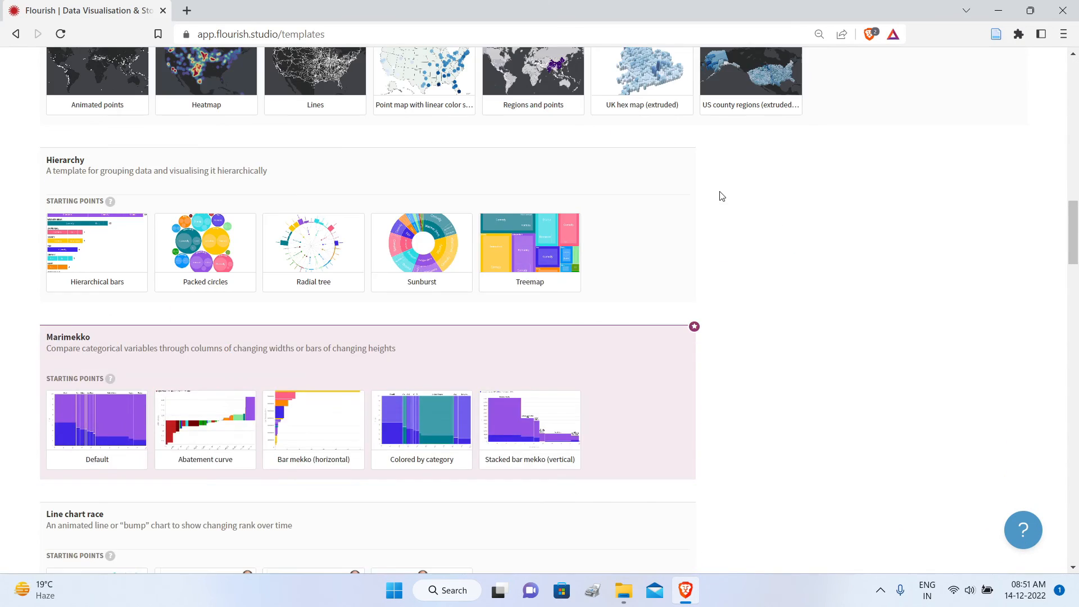
{"action": "scroll", "coordinate": [719, 198], "scroll_direction": "down", "scroll_amount": 15}
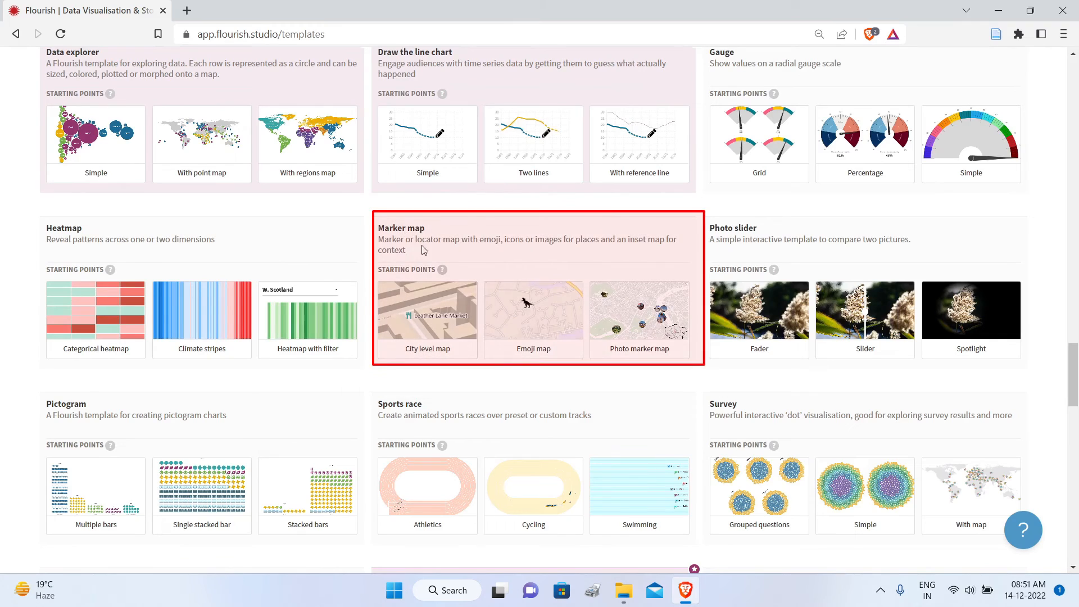
{"action": "left_click", "coordinate": [654, 324]}
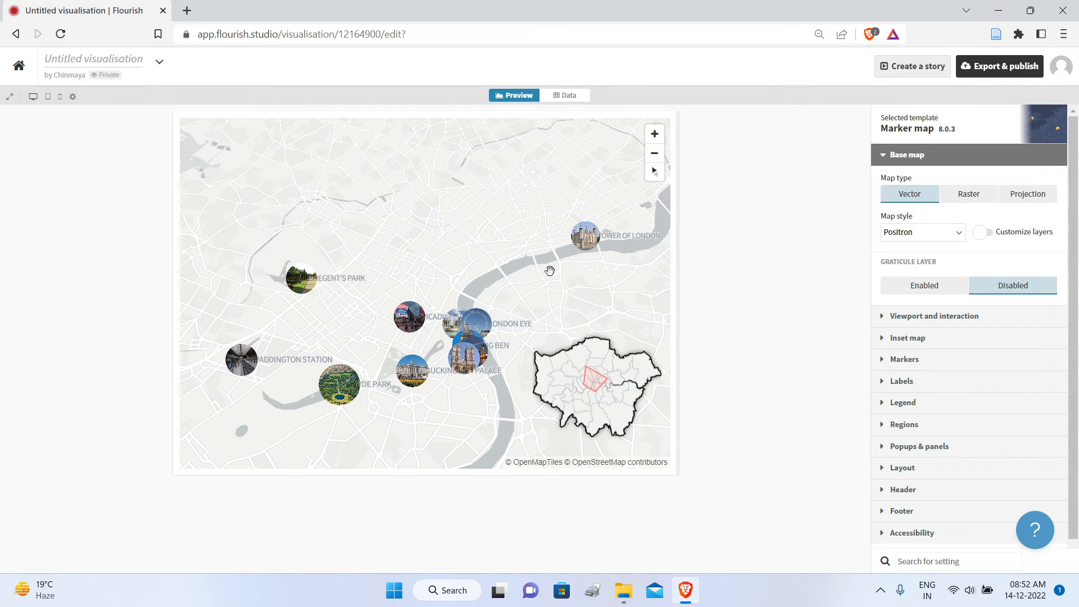
{"action": "left_click", "coordinate": [572, 98]}
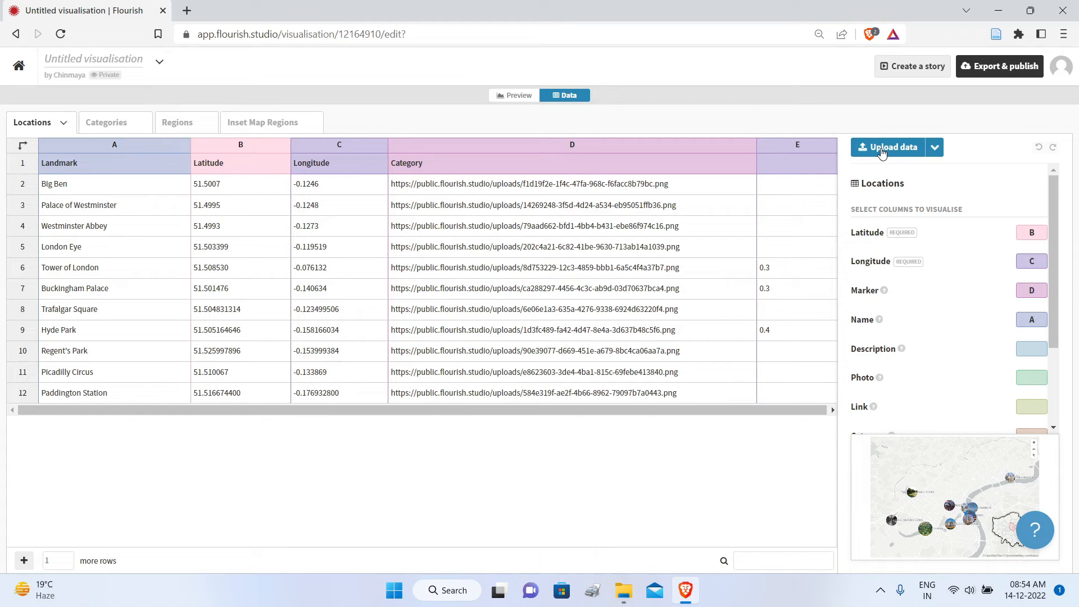
Step: Import the oil spills workbook into the Locations sheet, replacing the sample landmark data
{"action": "left_click", "coordinate": [876, 149]}
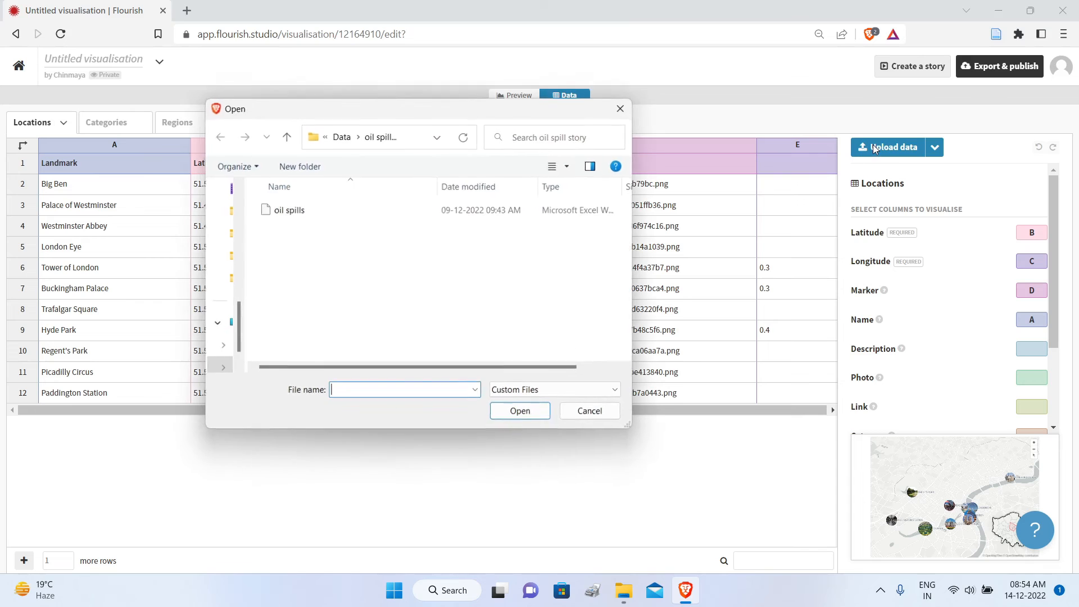
{"action": "left_click", "coordinate": [285, 217]}
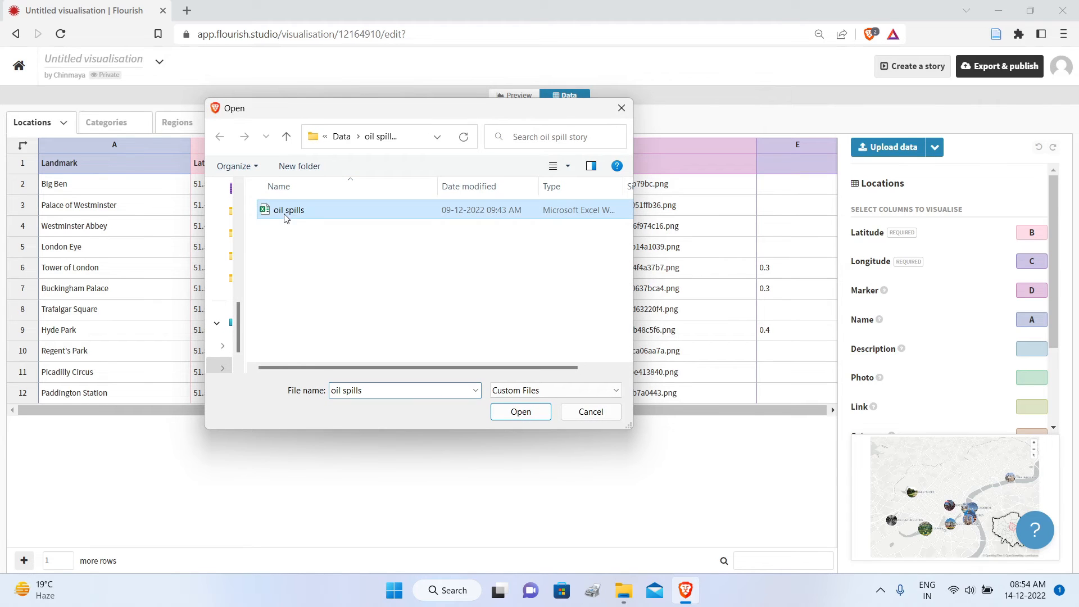
{"action": "left_click", "coordinate": [521, 412]}
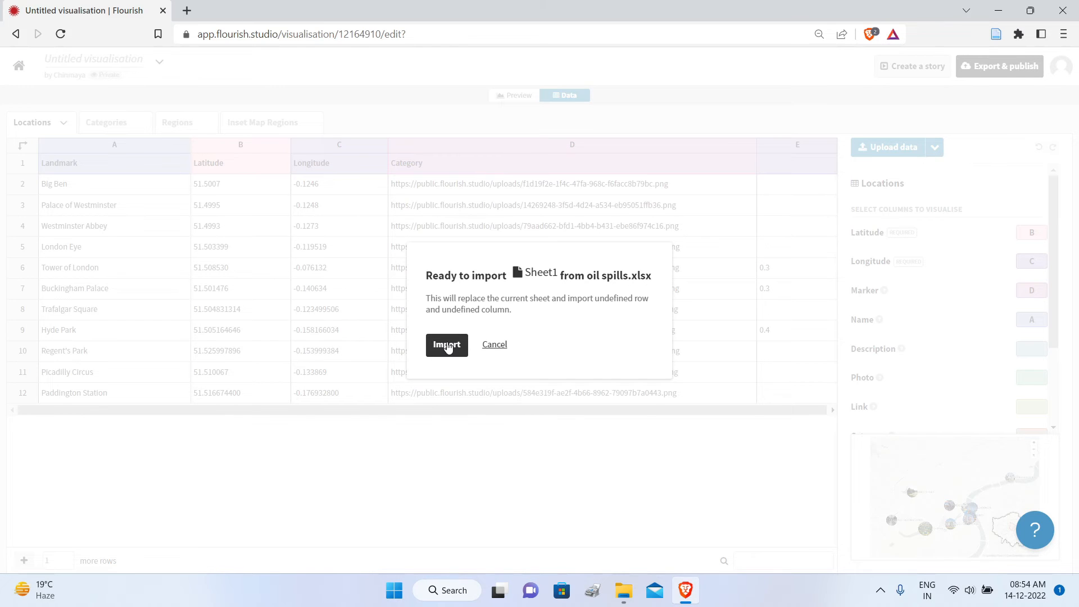
{"action": "left_click", "coordinate": [447, 344]}
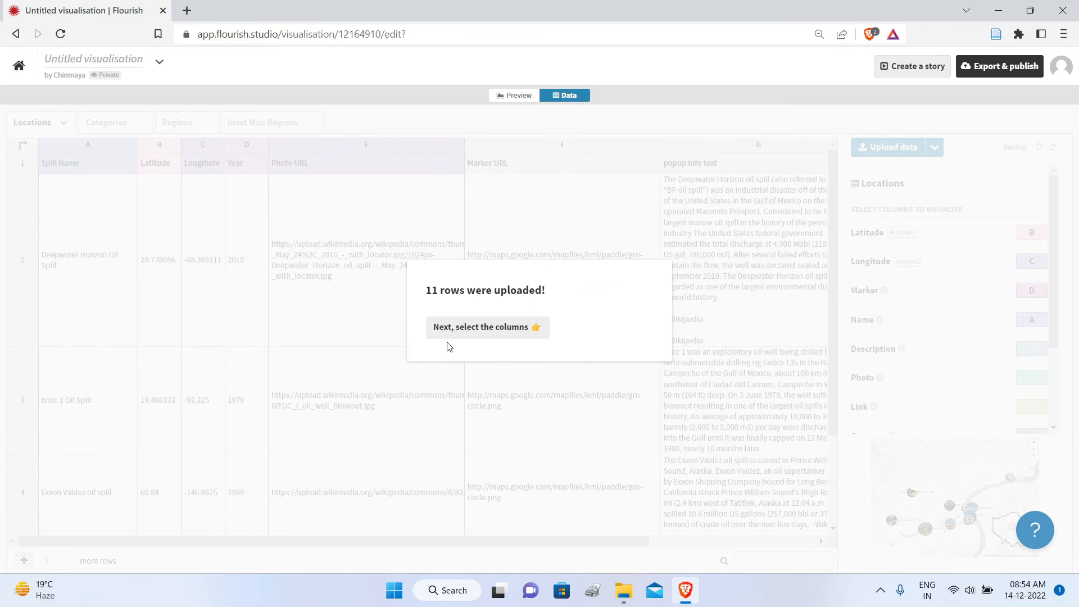
{"action": "left_click", "coordinate": [501, 336]}
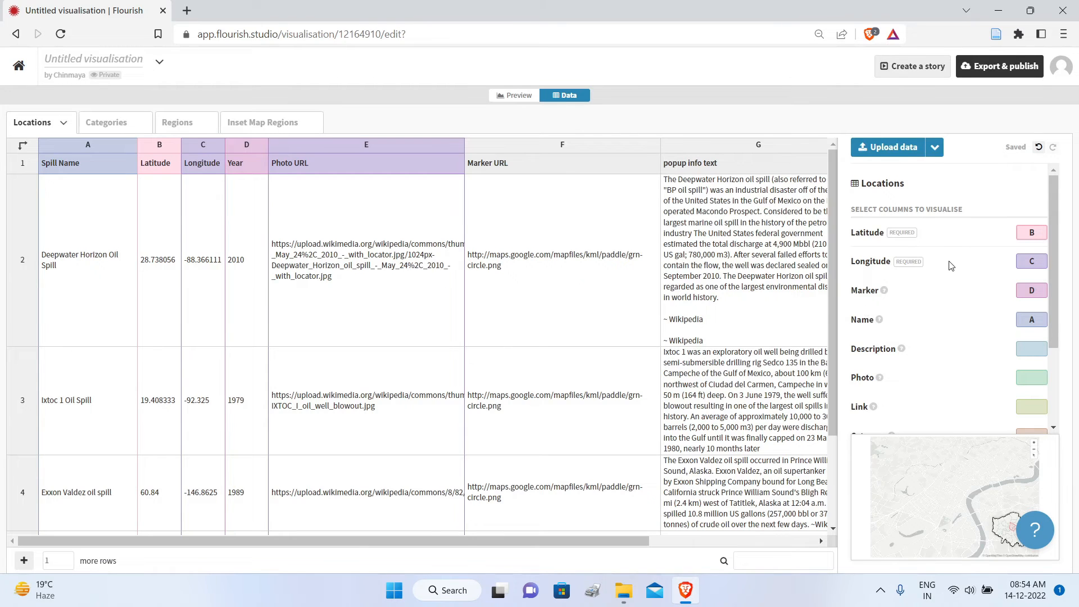
Step: Assign column E to Photo and column G to Extra info for popups in the Locations data
{"action": "left_click_drag", "start_coordinate": [1052, 234], "coordinate": [1057, 138]}
{"action": "left_click_drag", "start_coordinate": [562, 541], "coordinate": [604, 533]}
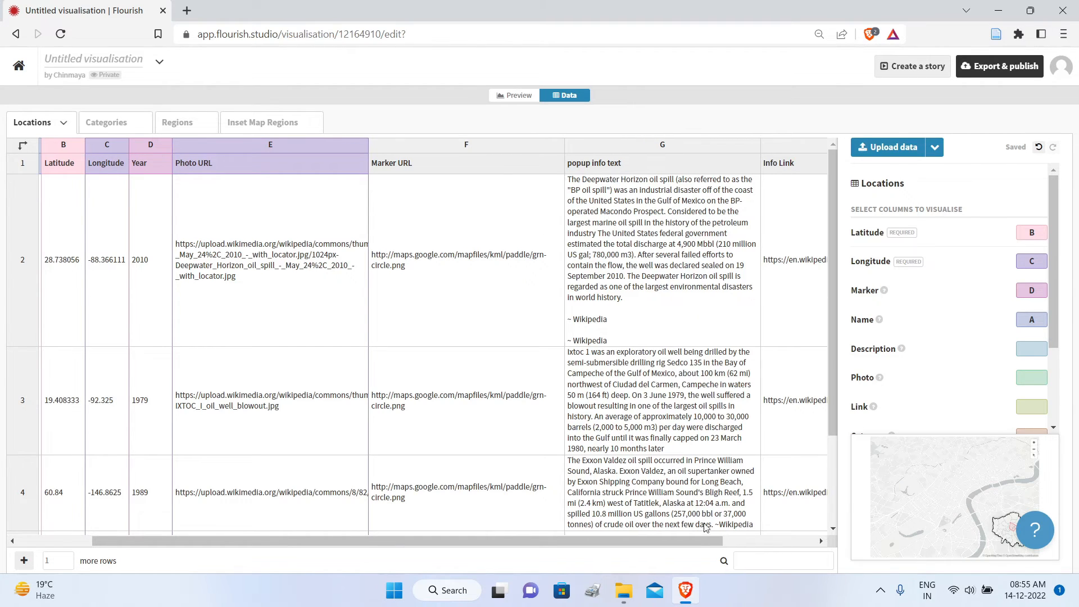
{"action": "left_click_drag", "start_coordinate": [693, 538], "coordinate": [618, 538]}
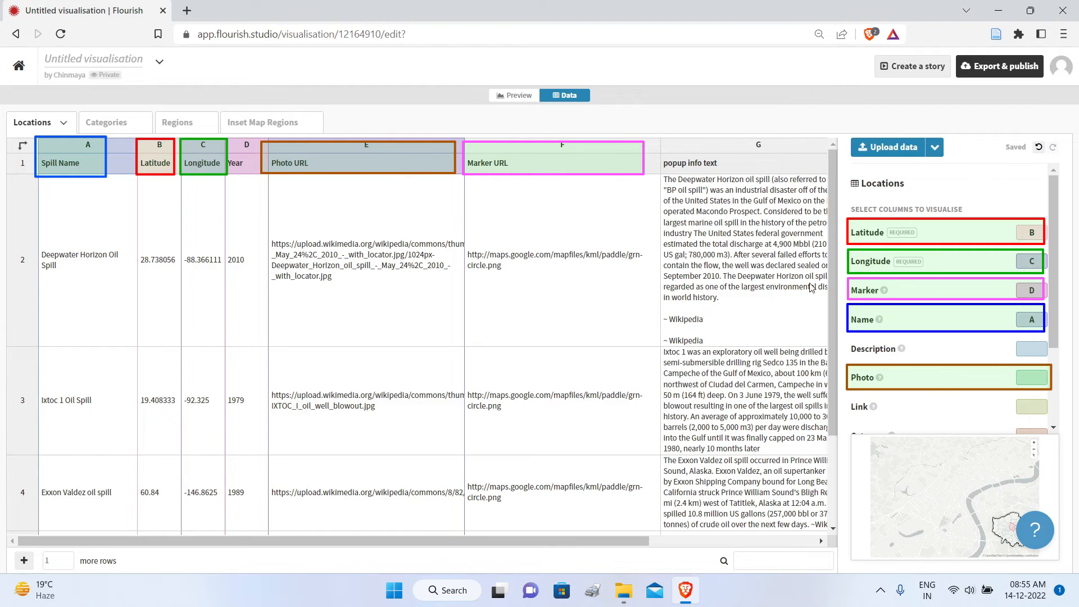
{"action": "left_click", "coordinate": [1023, 377]}
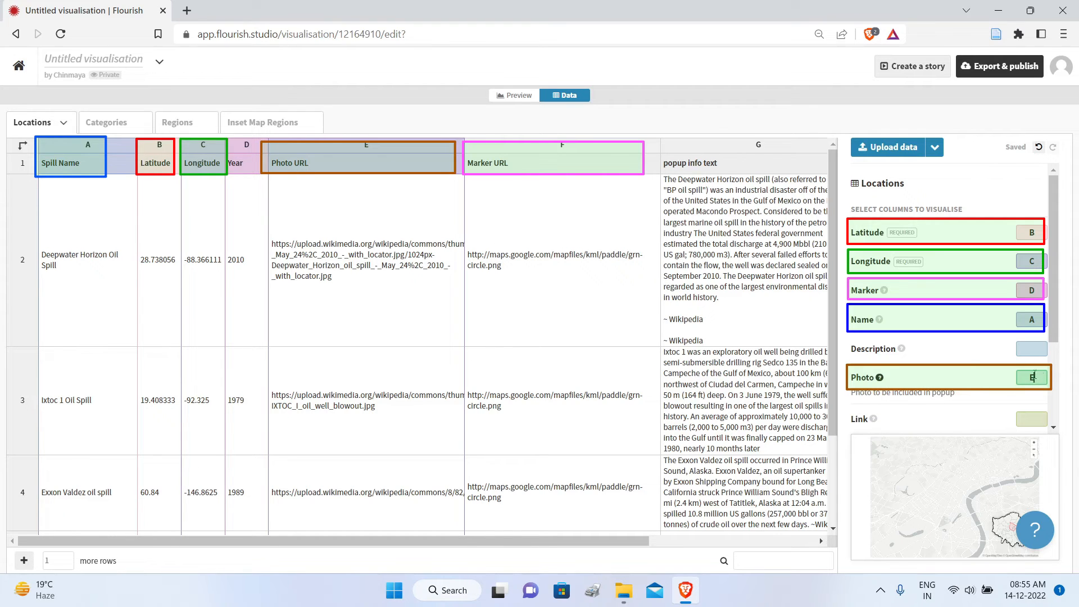
{"action": "scroll", "coordinate": [1034, 388], "scroll_direction": "down", "scroll_amount": 3}
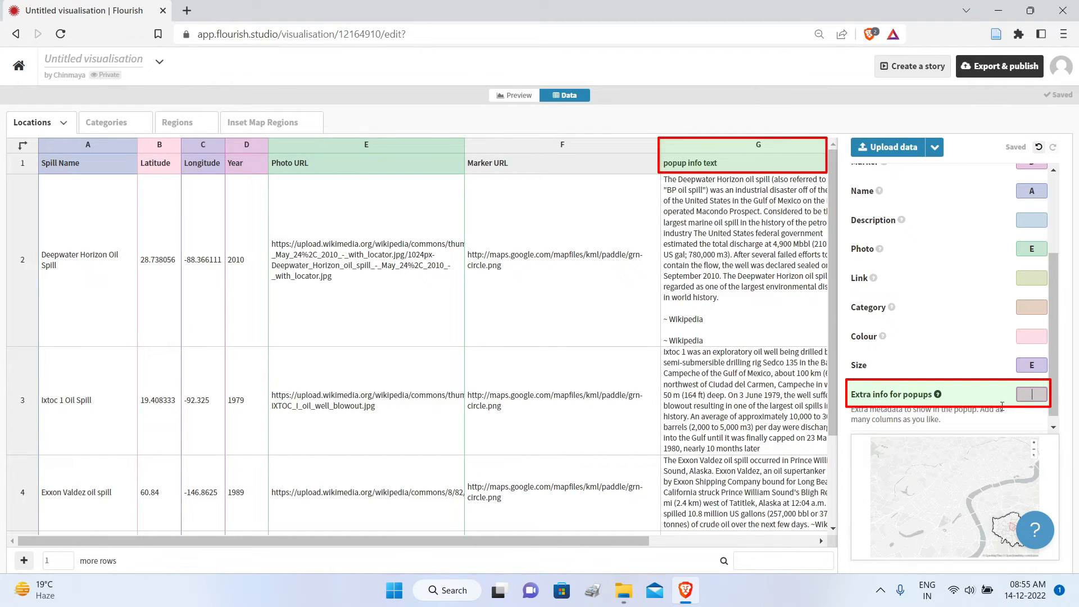
{"action": "type", "text": "G"}
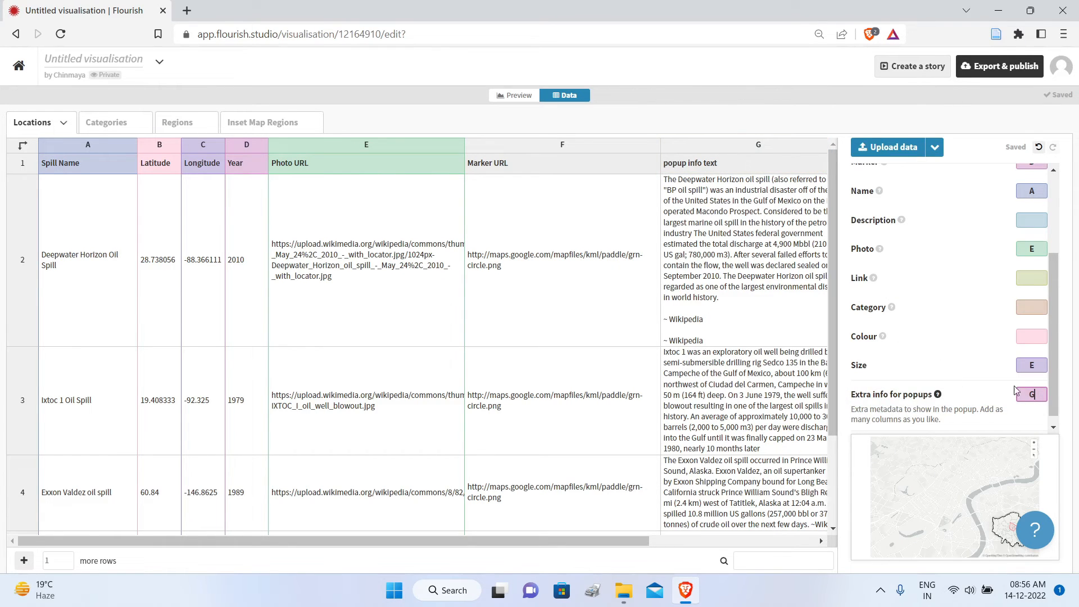
Step: Set the Marker binding to column F, the Marker URL column
{"action": "scroll", "coordinate": [1056, 247], "scroll_direction": "up", "scroll_amount": 3}
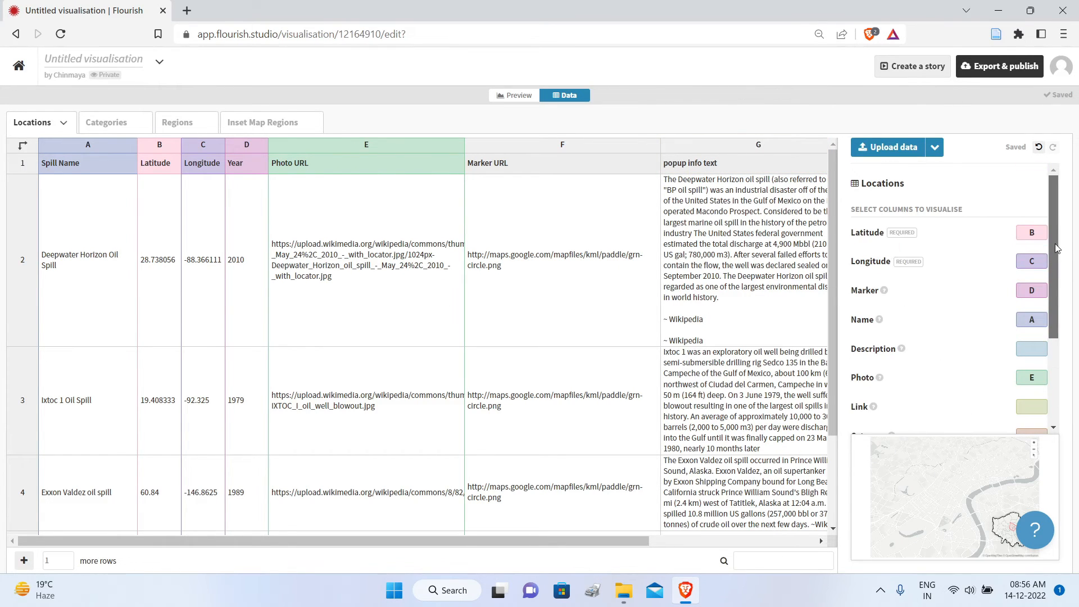
{"action": "mouse_move", "coordinate": [1058, 249]}
{"action": "left_mouse_down"}
{"action": "mouse_move", "coordinate": [1078, 386]}
{"action": "mouse_move", "coordinate": [1069, 307]}
{"action": "left_mouse_up"}
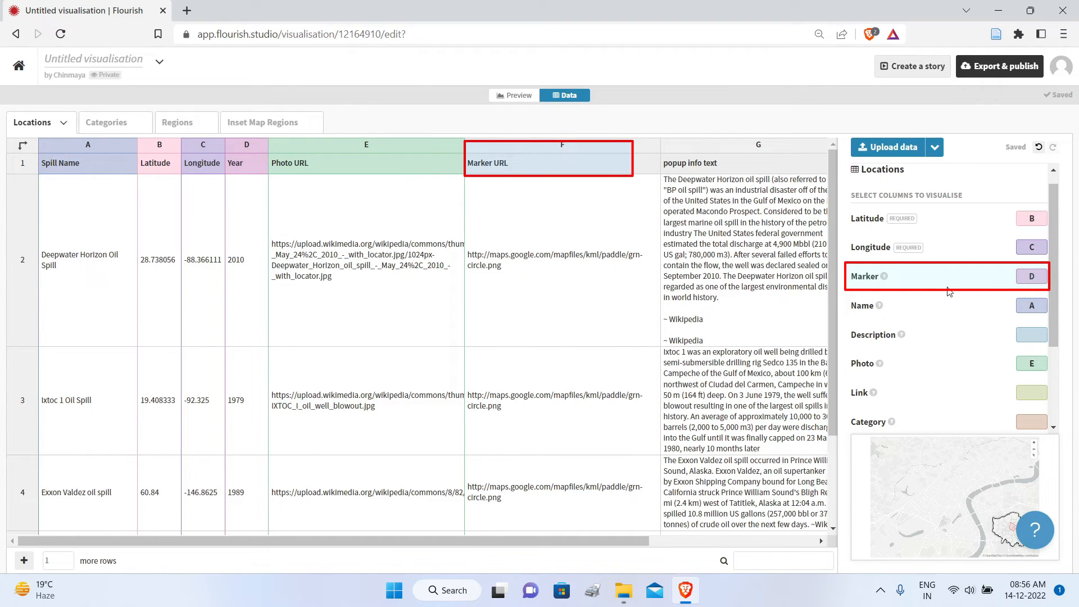
{"action": "left_click", "coordinate": [1032, 276]}
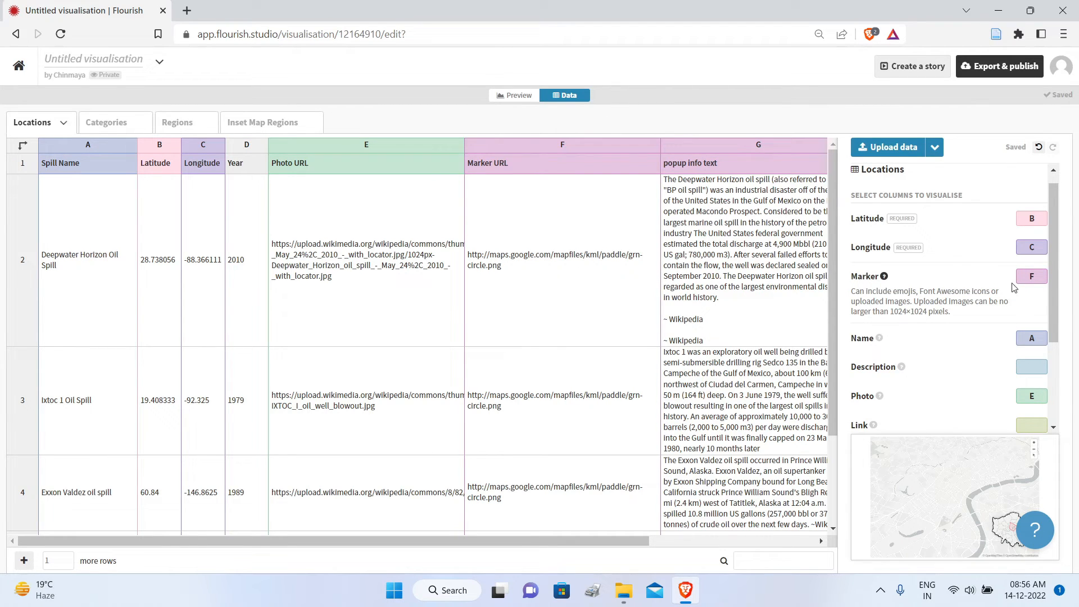
{"action": "mouse_move", "coordinate": [1054, 265]}
{"action": "left_mouse_down"}
{"action": "mouse_move", "coordinate": [1054, 340]}
{"action": "mouse_move", "coordinate": [1054, 251]}
{"action": "left_mouse_up"}
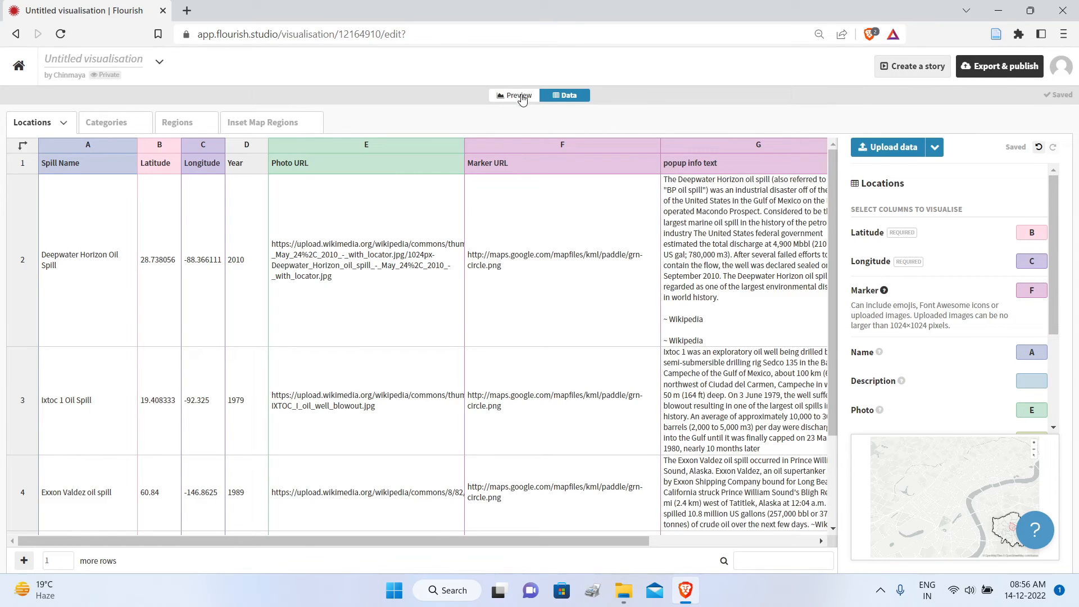
Step: Preview the map, reload the page, and reset the view to north with North America in sight
{"action": "left_click", "coordinate": [520, 96]}
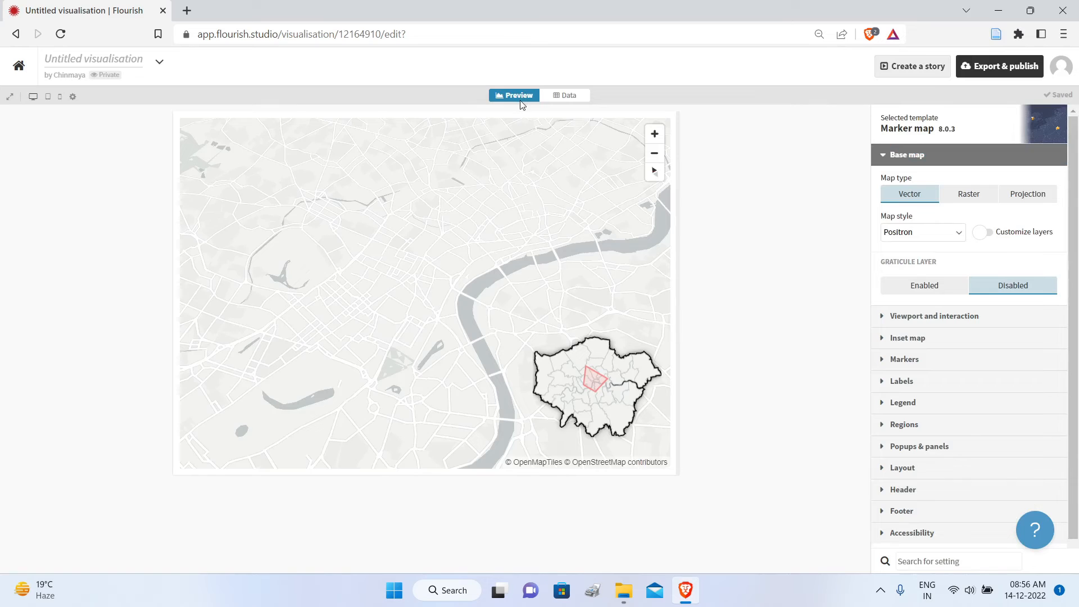
{"action": "left_click", "coordinate": [61, 35]}
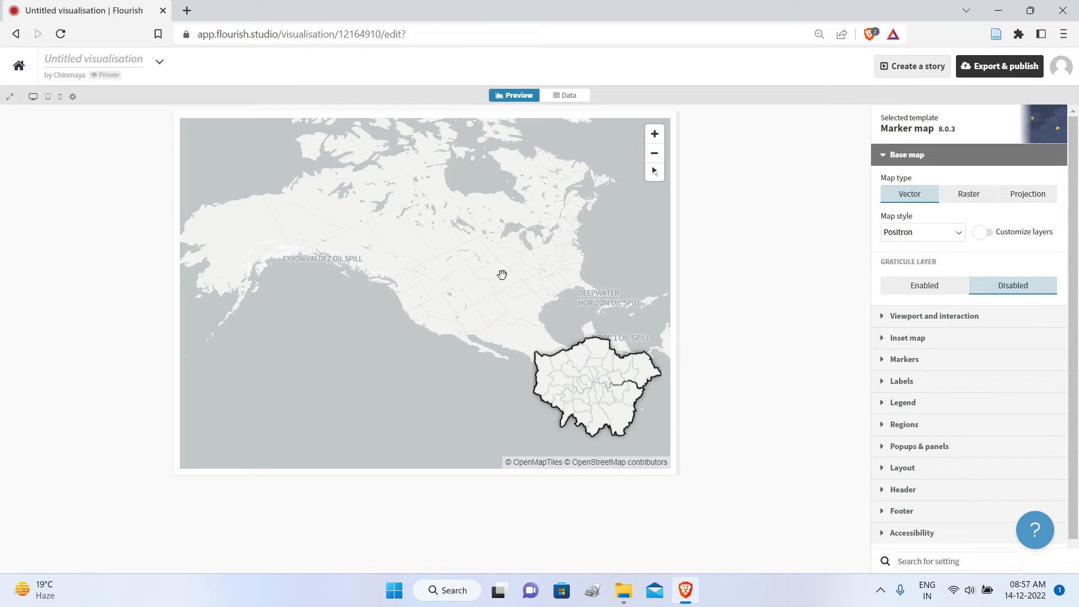
{"action": "left_click", "coordinate": [654, 172]}
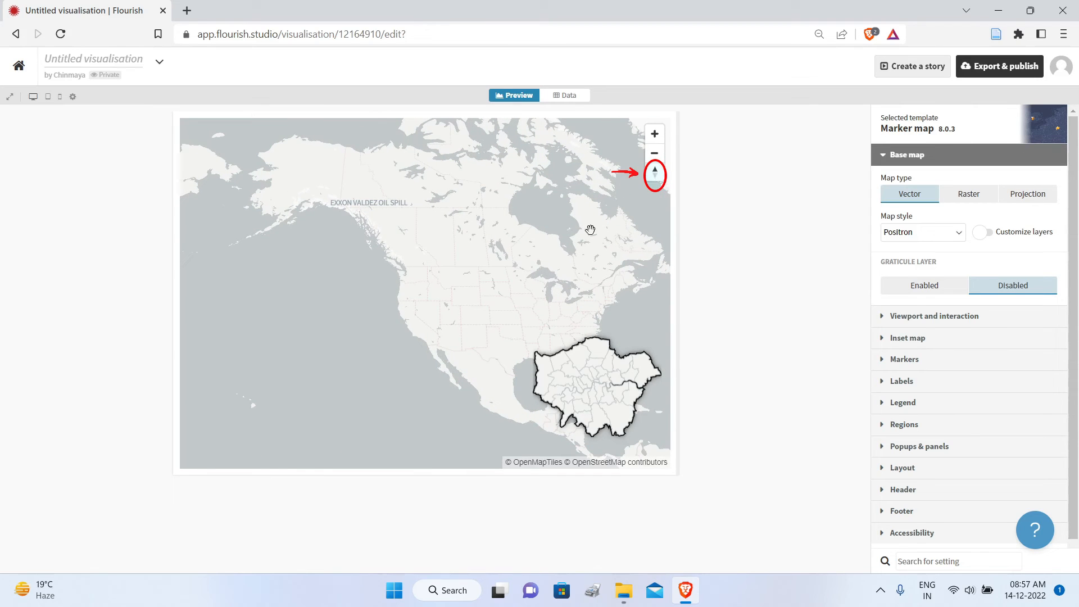
{"action": "mouse_move", "coordinate": [554, 244]}
{"action": "left_mouse_down"}
{"action": "mouse_move", "coordinate": [491, 236]}
{"action": "mouse_move", "coordinate": [498, 246]}
{"action": "left_mouse_up"}
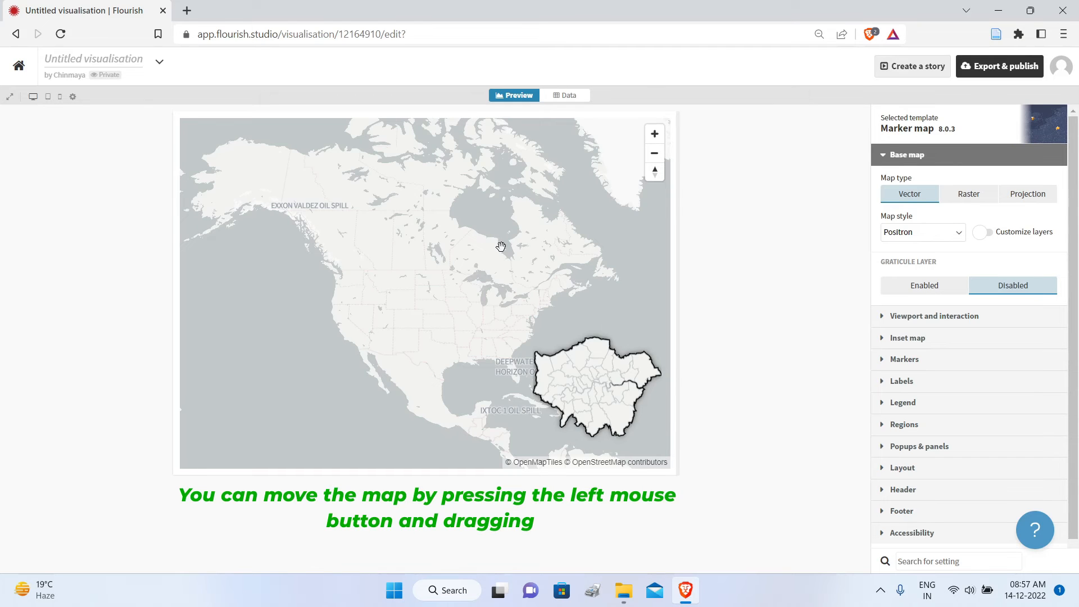
{"action": "scroll", "coordinate": [371, 255], "scroll_direction": "down", "scroll_amount": 1}
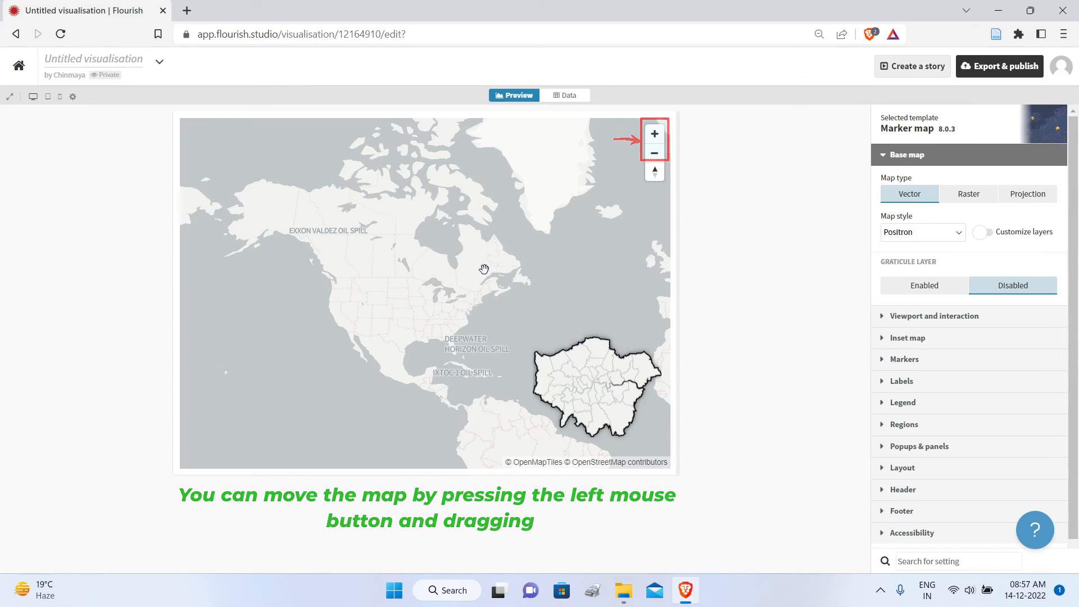
Step: Collapse the base map settings, check the Locations column bindings in the data sheet, and return to the map preview
{"action": "left_click", "coordinate": [883, 154]}
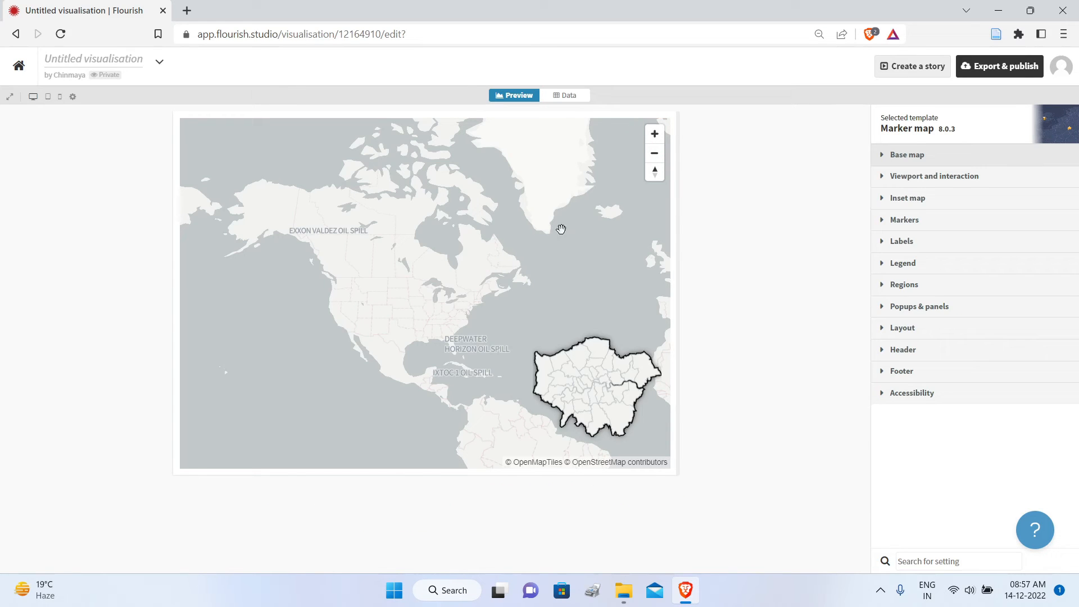
{"action": "left_click", "coordinate": [566, 96]}
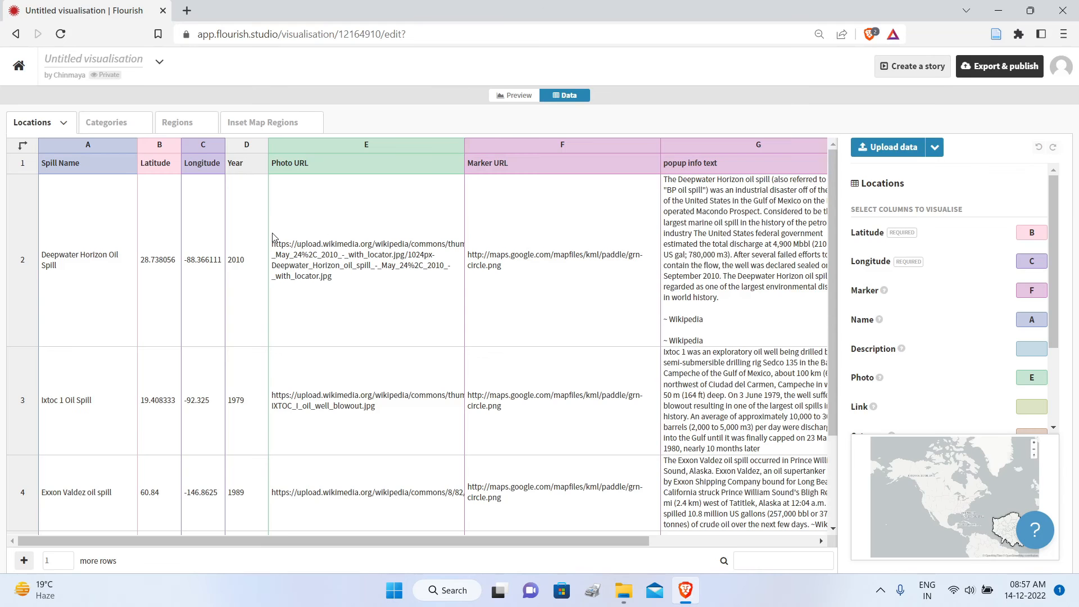
{"action": "left_click", "coordinate": [515, 95]}
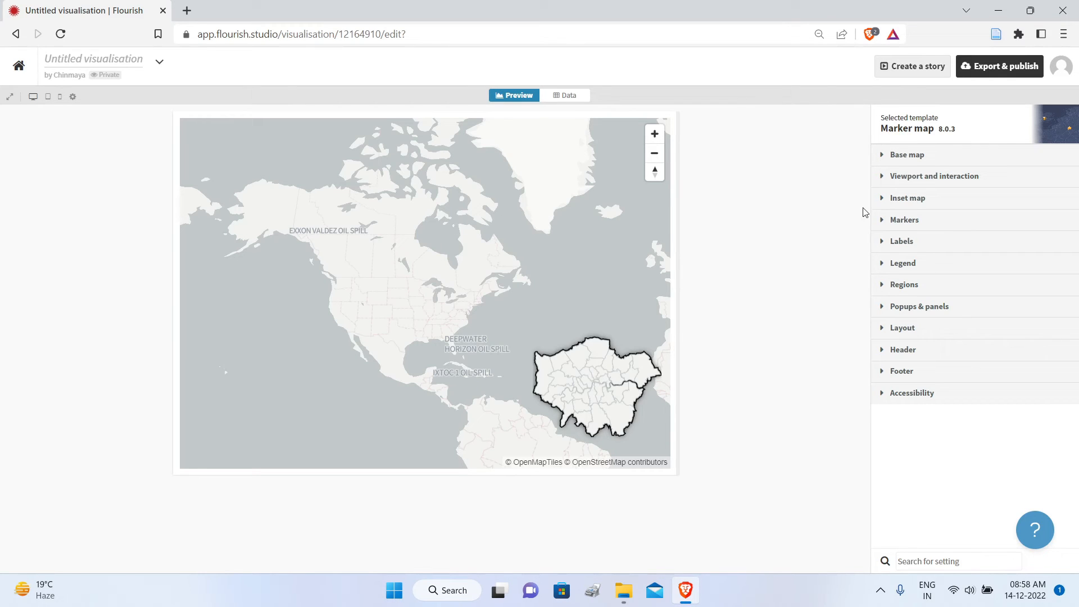
Step: Change the base map style to Klokantech Basic
{"action": "left_click", "coordinate": [883, 159]}
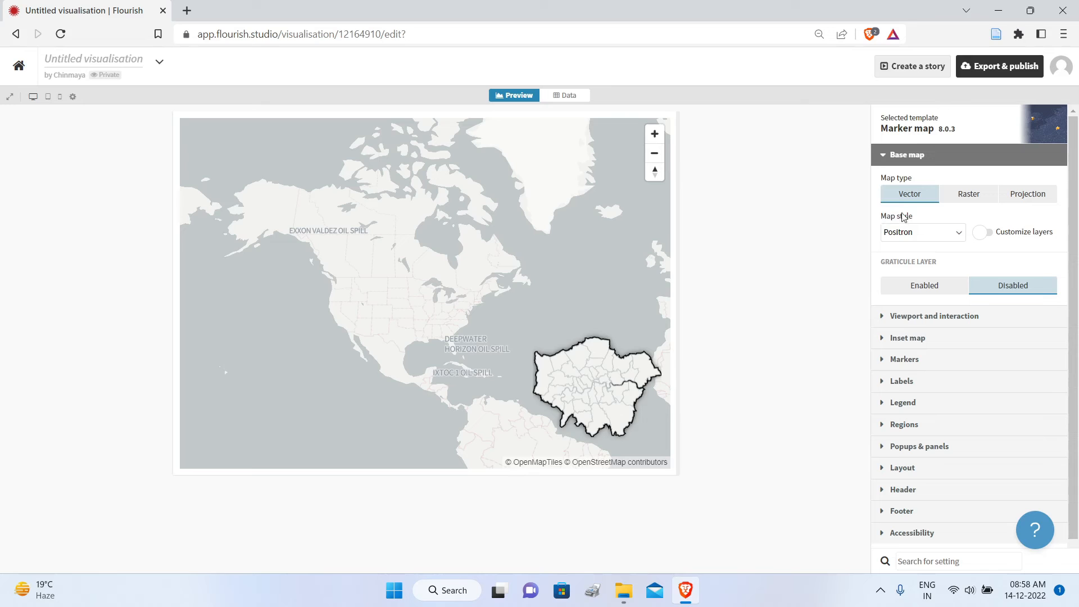
{"action": "left_click", "coordinate": [958, 231]}
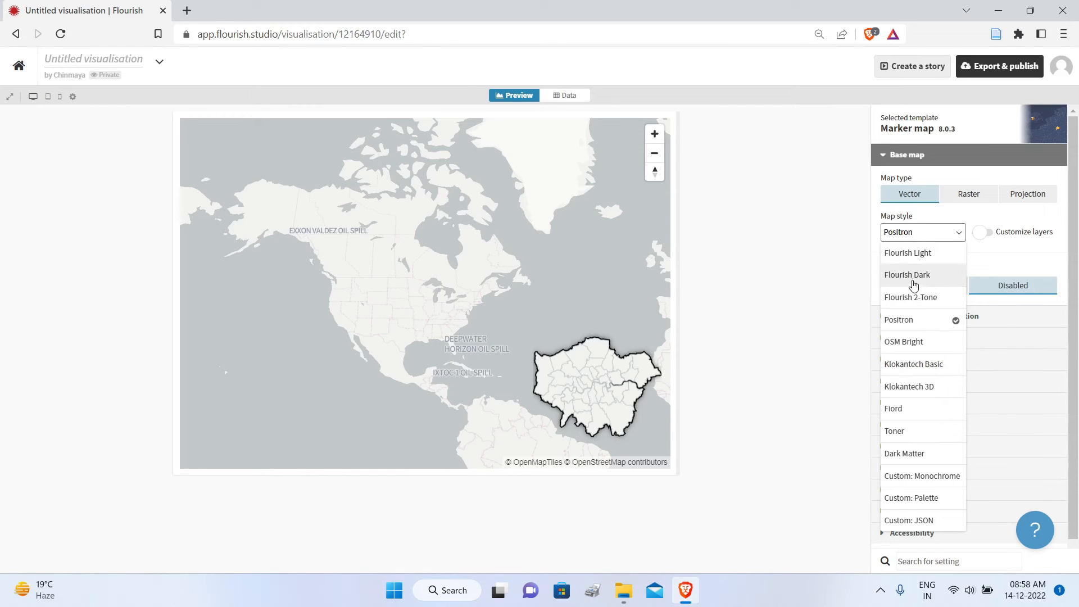
{"action": "left_click", "coordinate": [942, 364]}
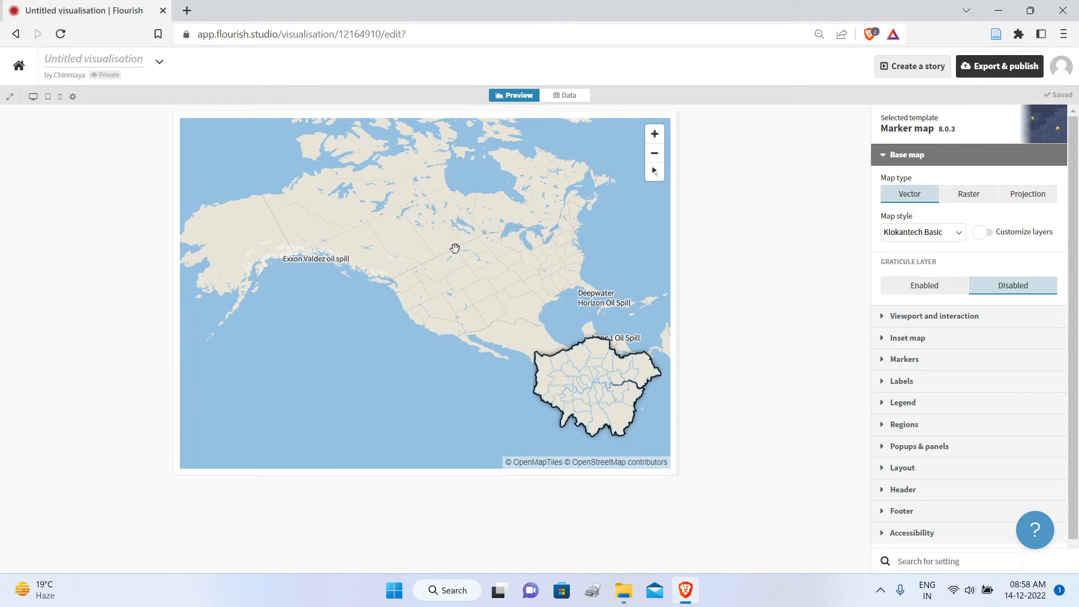
Step: Reset the restyled map's bearing to north and reposition it so the North American oil spill labels are in view
{"action": "left_click_drag", "start_coordinate": [458, 263], "coordinate": [450, 289]}
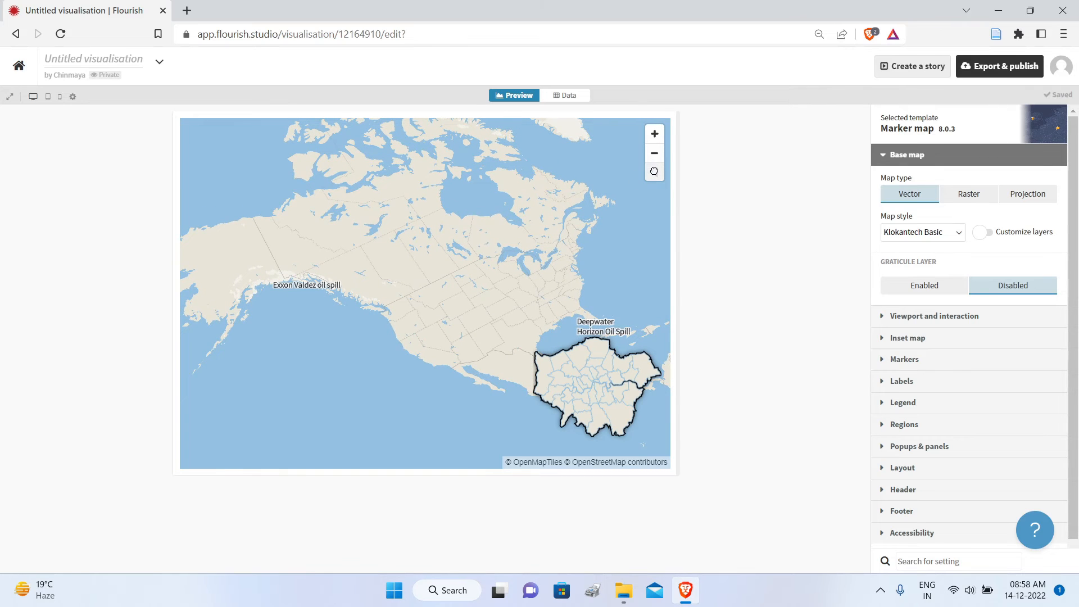
{"action": "left_click", "coordinate": [654, 171]}
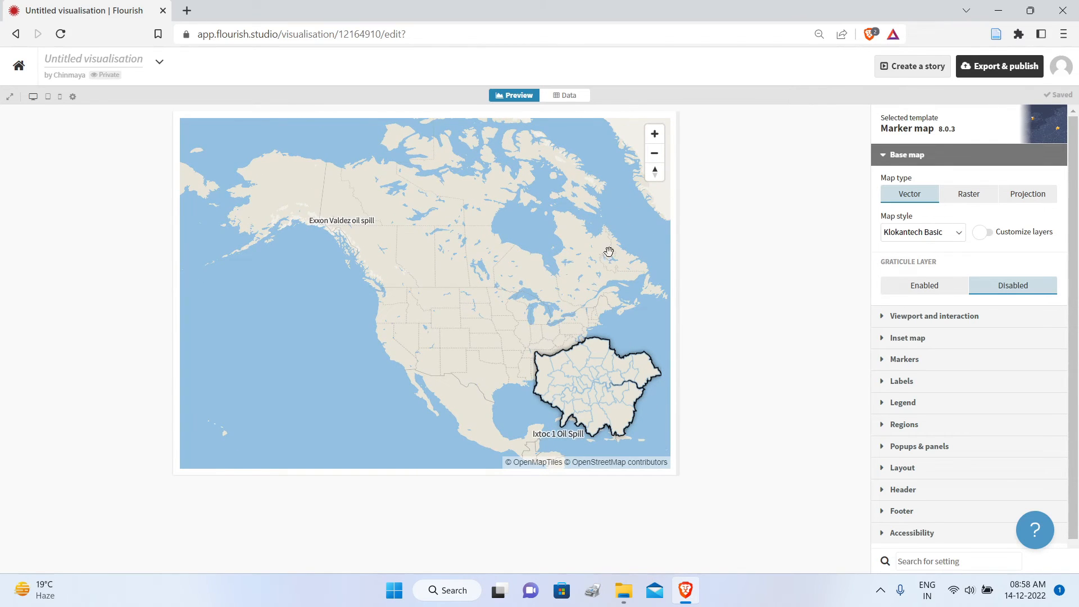
{"action": "left_click_drag", "start_coordinate": [541, 258], "coordinate": [513, 233]}
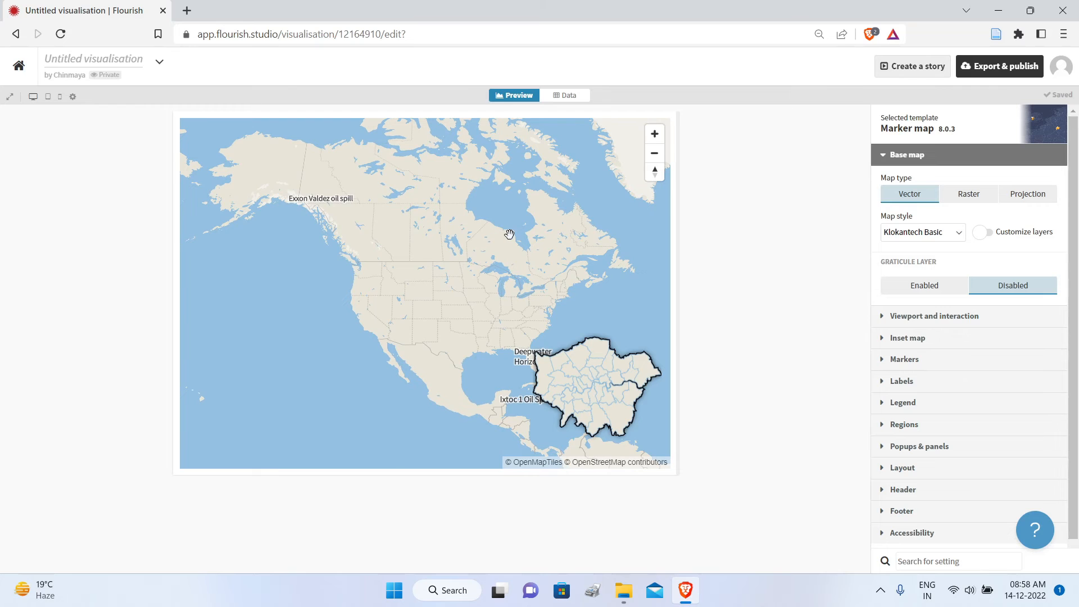
{"action": "scroll", "coordinate": [509, 234], "scroll_direction": "down", "scroll_amount": 2}
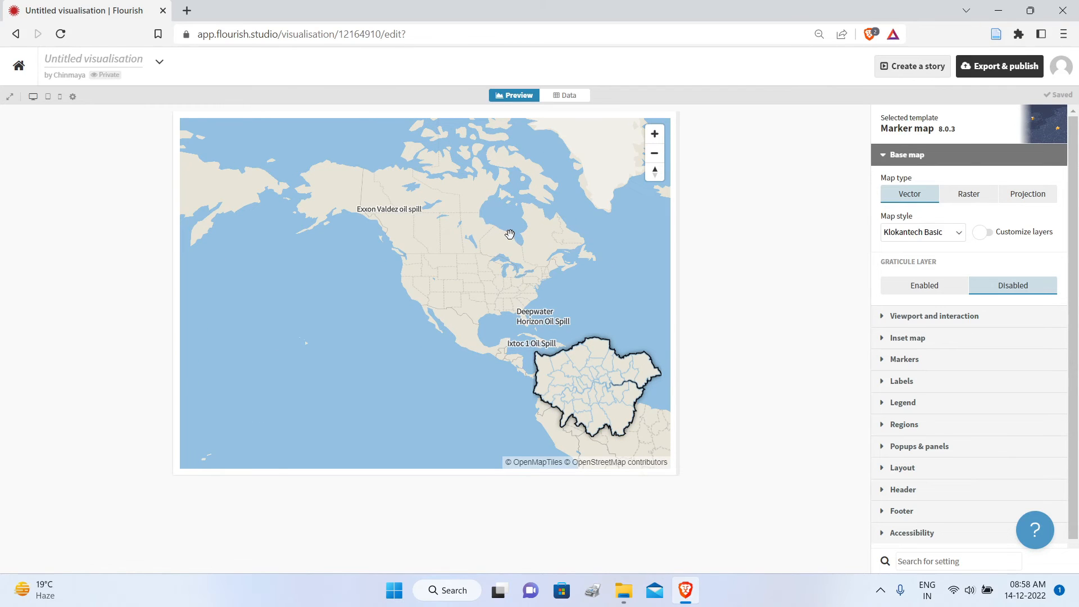
{"action": "scroll", "coordinate": [509, 234], "scroll_direction": "up", "scroll_amount": 2}
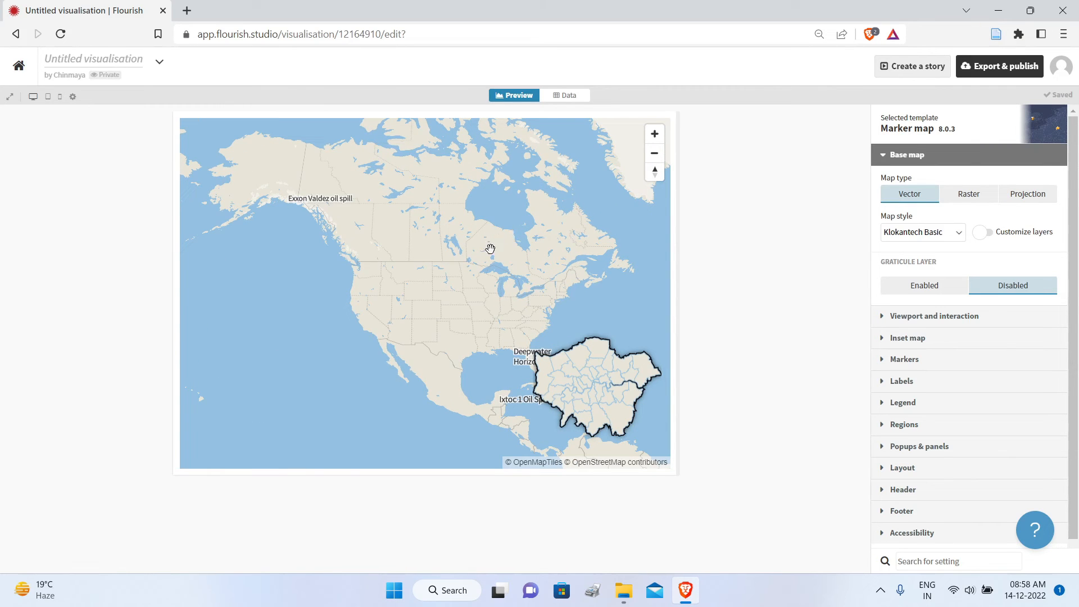
{"action": "left_click_drag", "start_coordinate": [485, 249], "coordinate": [451, 254]}
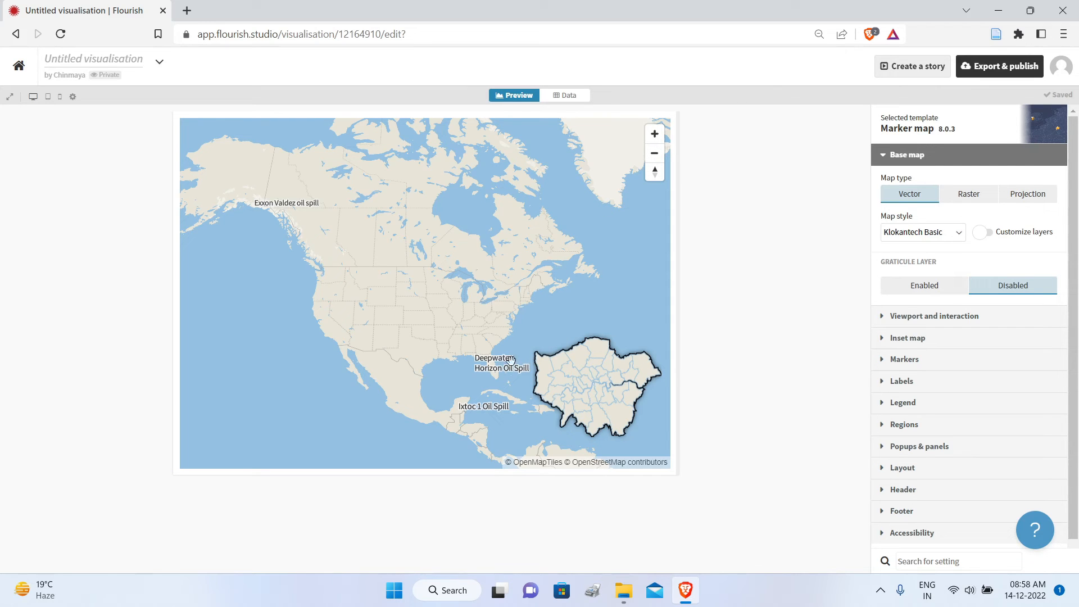
{"action": "left_click_drag", "start_coordinate": [459, 283], "coordinate": [453, 260]}
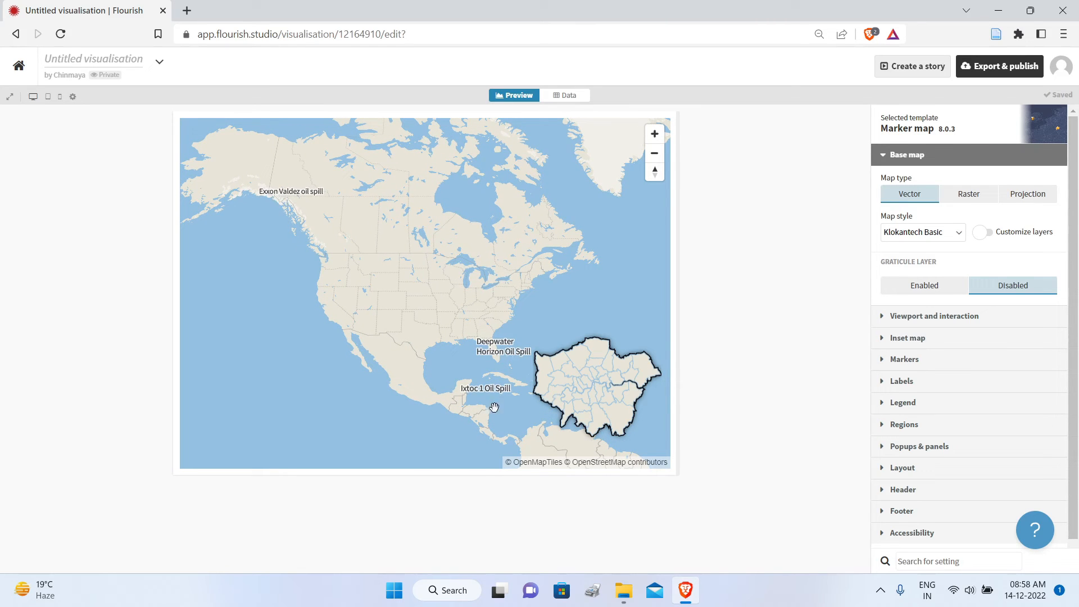
Step: Enable customised layers for the base map, display its place labels, and set the font weight to 500
{"action": "left_click", "coordinate": [990, 238]}
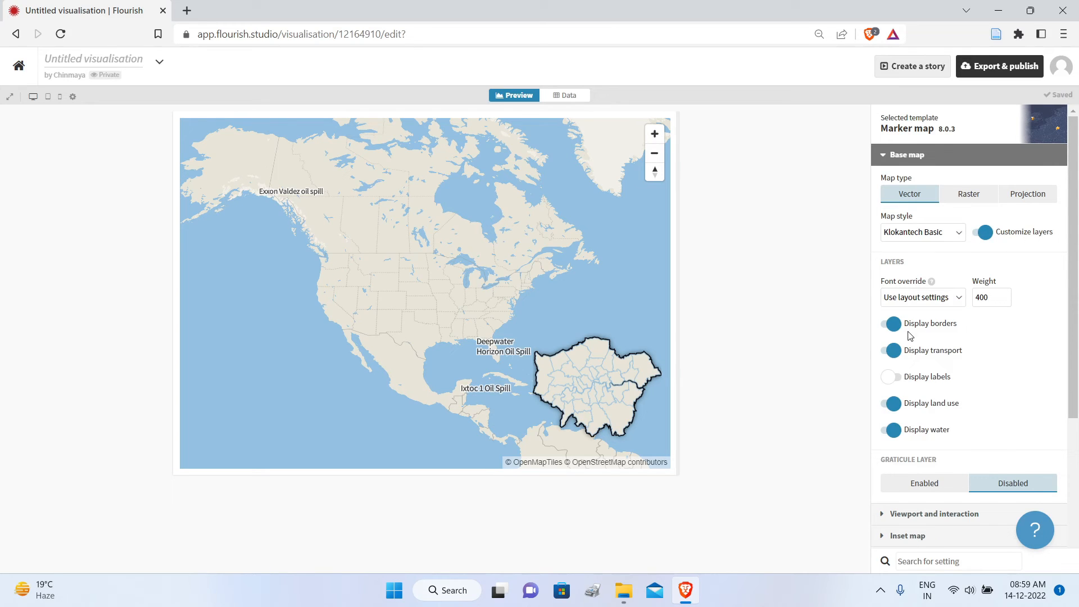
{"action": "left_click", "coordinate": [898, 378]}
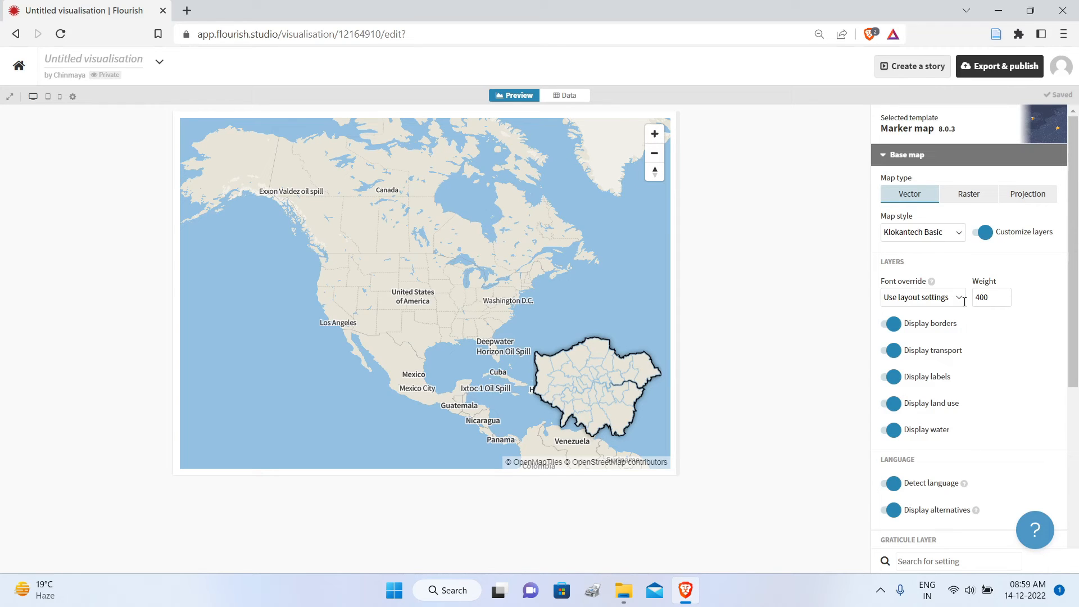
{"action": "left_click", "coordinate": [1006, 296]}
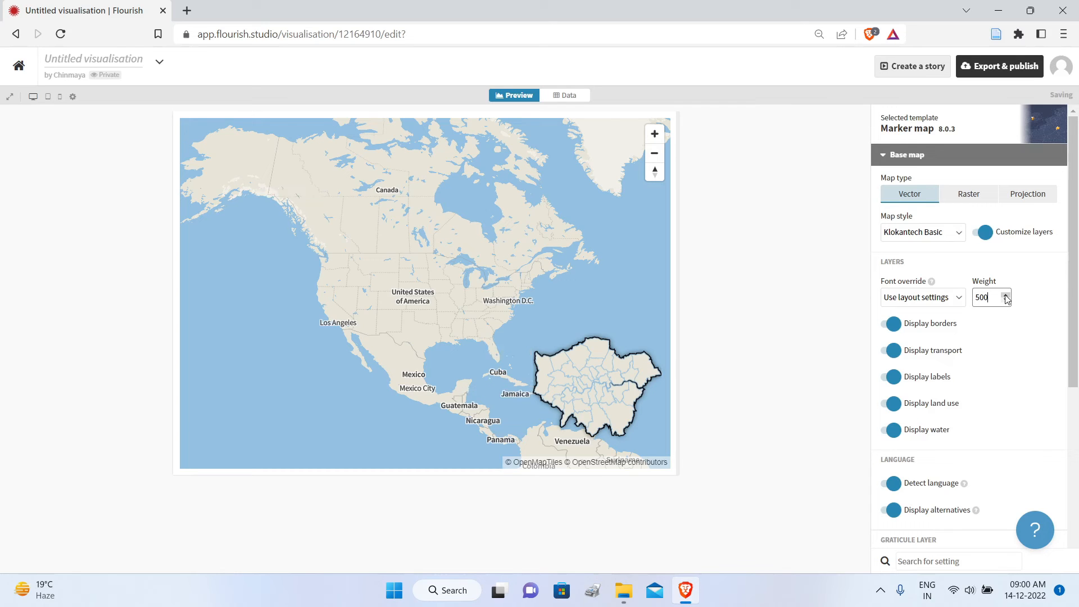
Step: Try a base map font weight of 700, set it back to 400, and collapse the base map settings
{"action": "left_click", "coordinate": [1006, 295]}
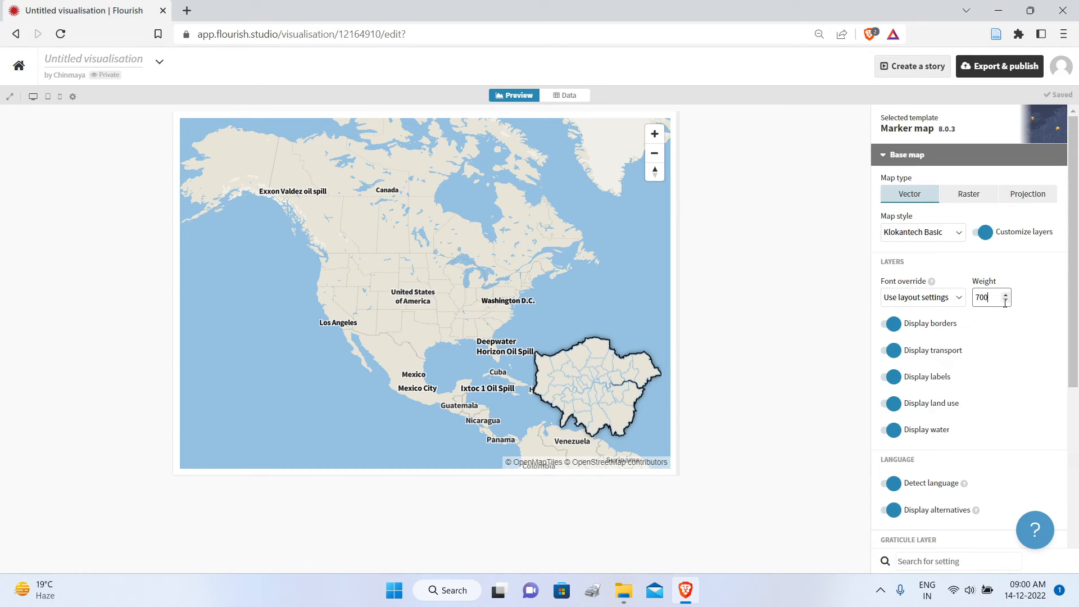
{"action": "left_click", "coordinate": [1006, 301]}
{"action": "left_click", "coordinate": [1006, 302]}
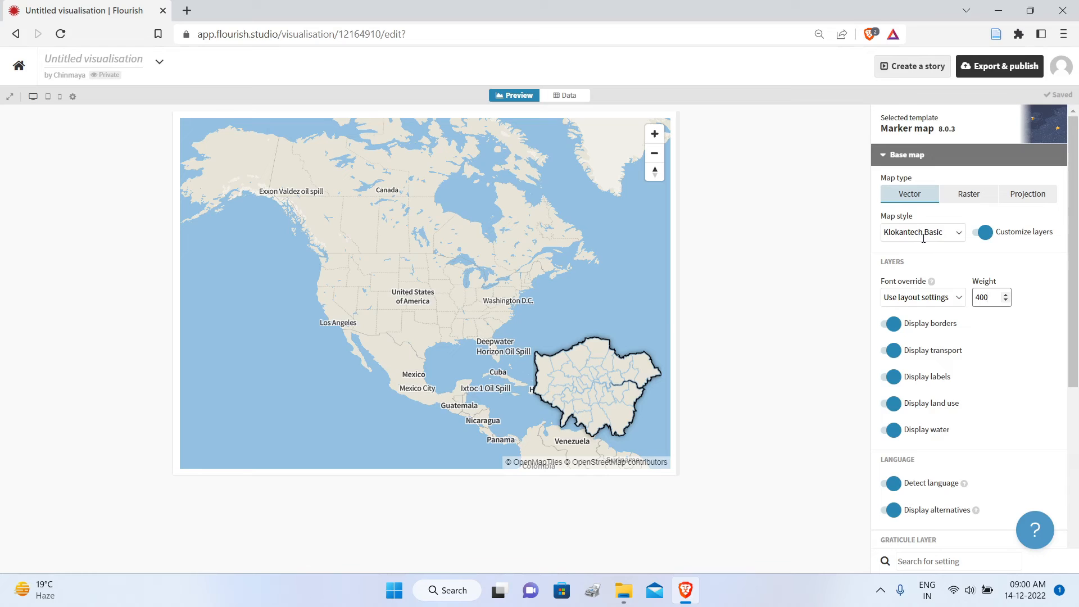
{"action": "left_click", "coordinate": [894, 155]}
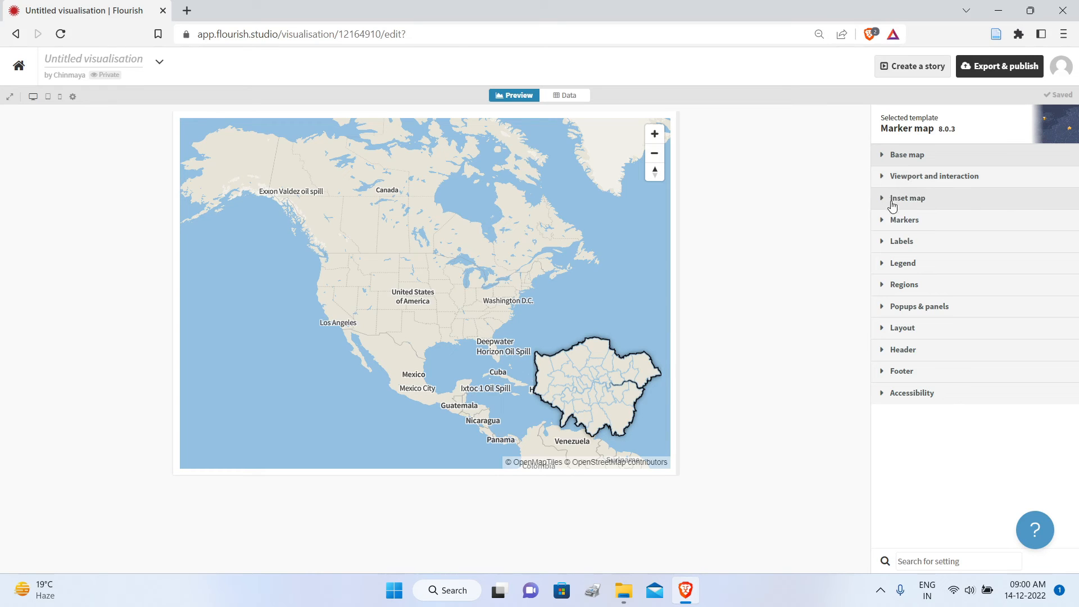
Step: Set the size of the oil spill labels to 15
{"action": "left_click", "coordinate": [884, 243]}
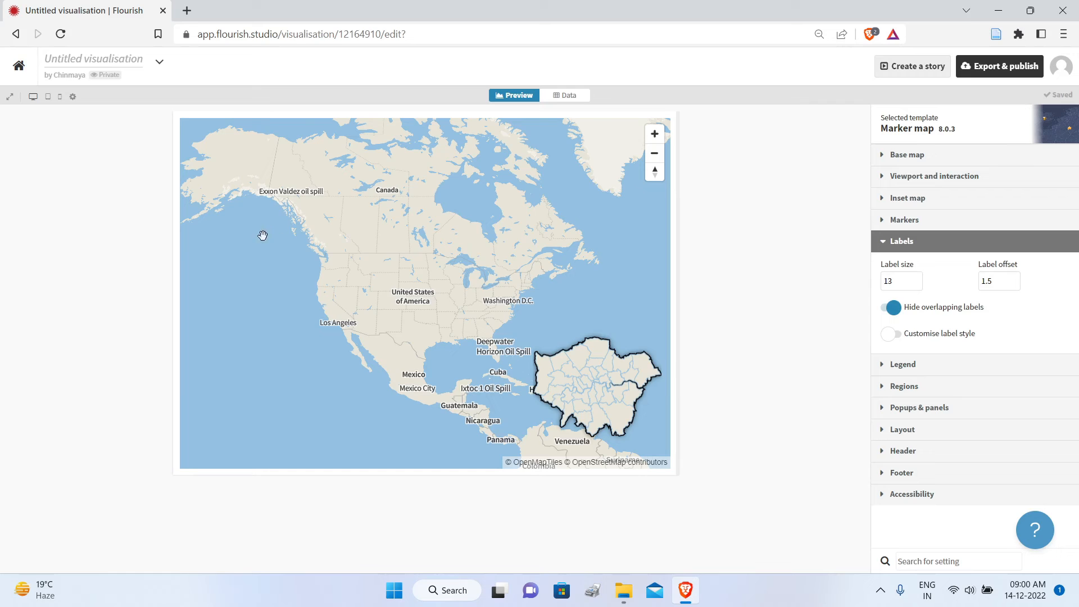
{"action": "mouse_move", "coordinate": [922, 289]}
{"action": "left_click", "coordinate": [917, 279]}
{"action": "left_click", "coordinate": [917, 279]}
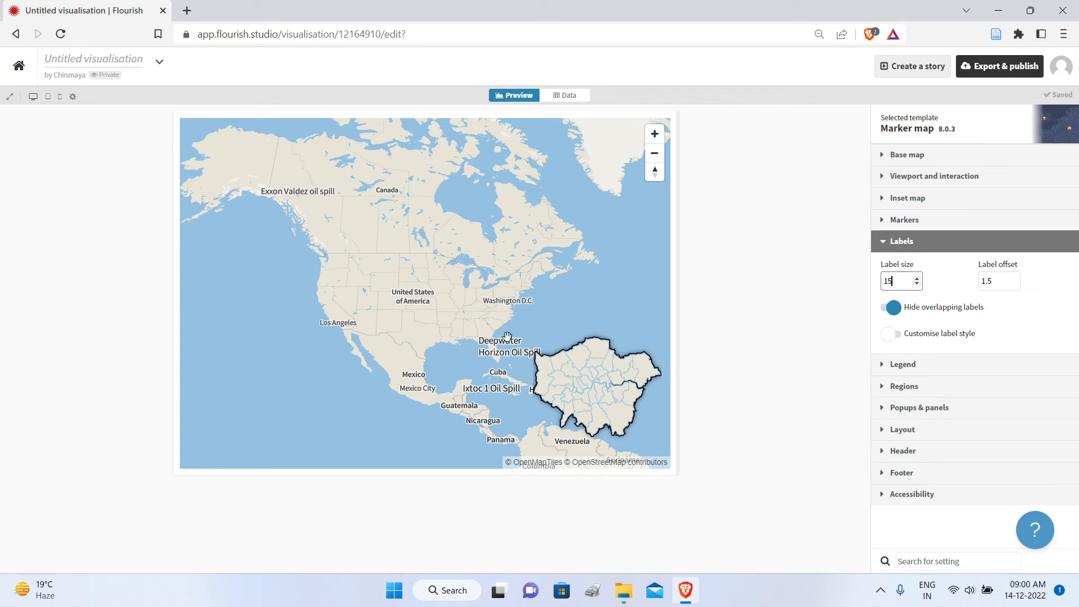
Step: Enable custom styling for the oil spill labels and set the label colour to red (RGB 227, 22, 22)
{"action": "left_click", "coordinate": [901, 335]}
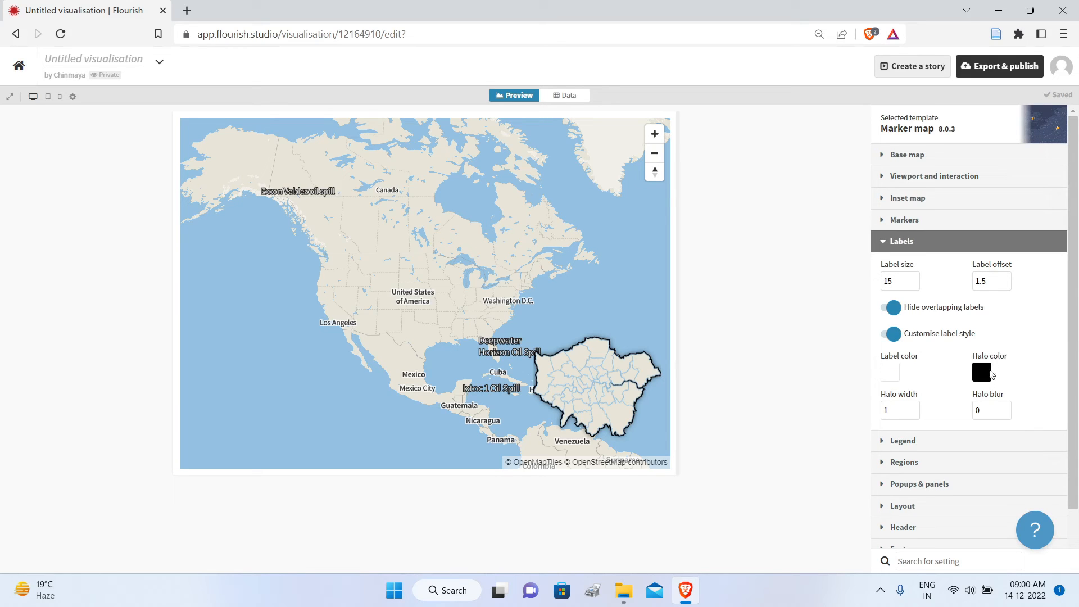
{"action": "left_click", "coordinate": [891, 377]}
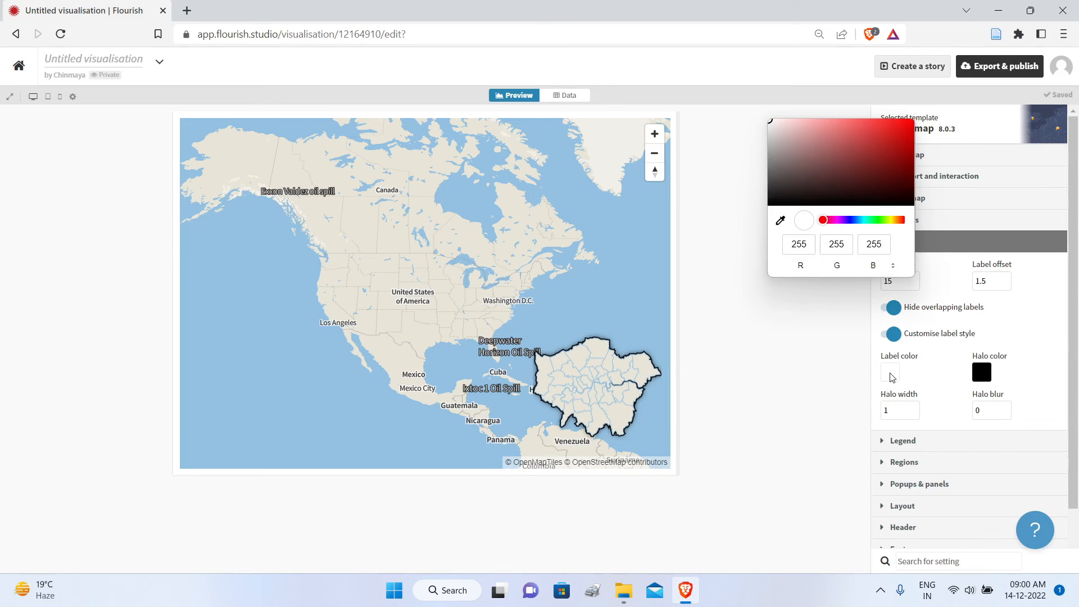
{"action": "left_click", "coordinate": [899, 128]}
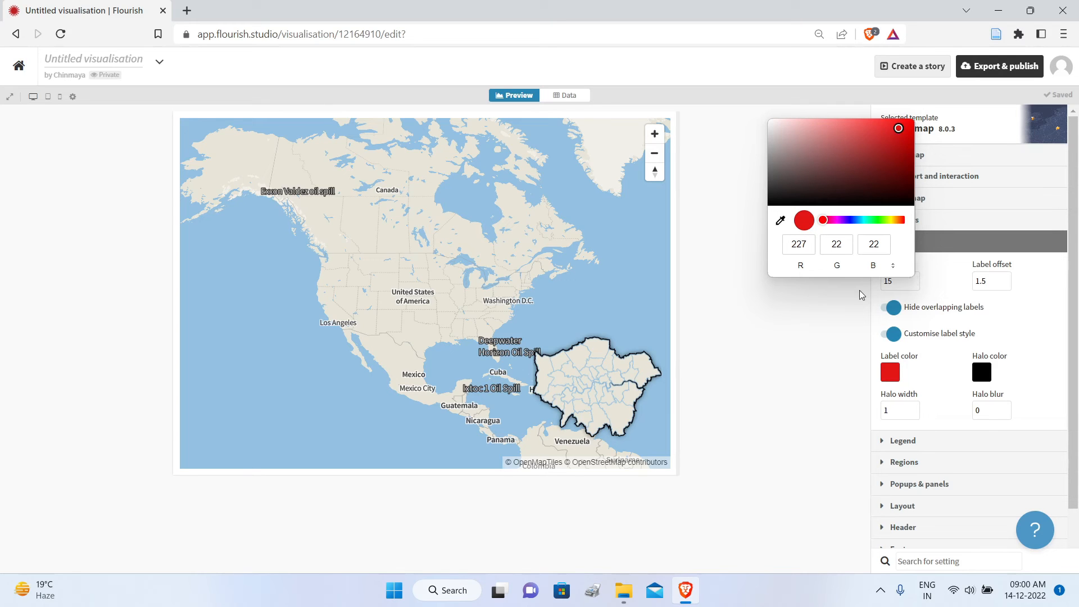
{"action": "left_click", "coordinate": [923, 374]}
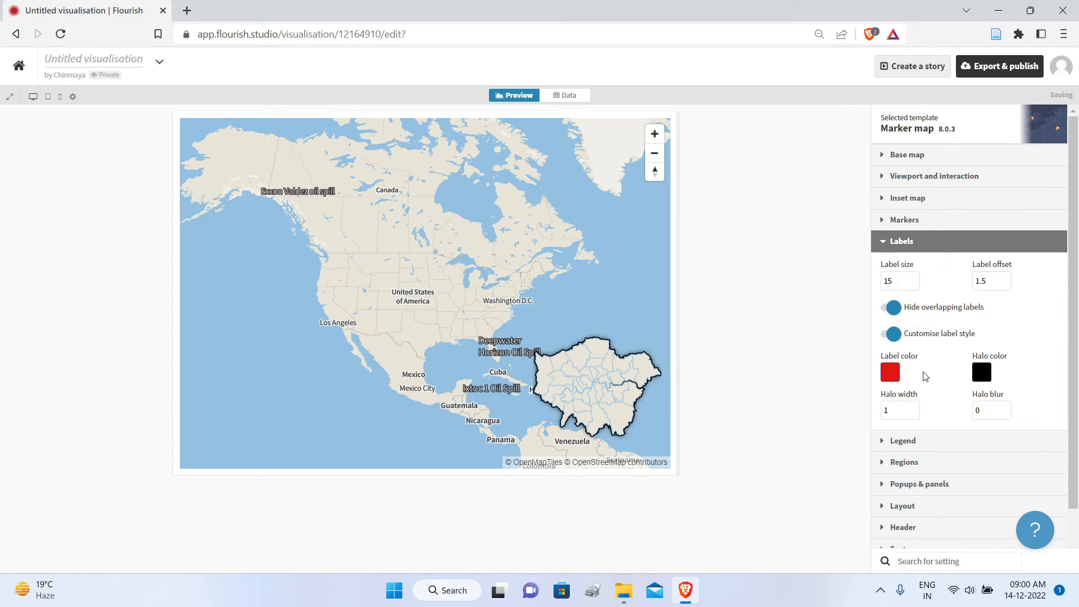
Step: Set the halo colour of the oil spill labels to red (RGB 237, 18, 18)
{"action": "left_click", "coordinate": [980, 372]}
{"action": "left_click", "coordinate": [994, 126]}
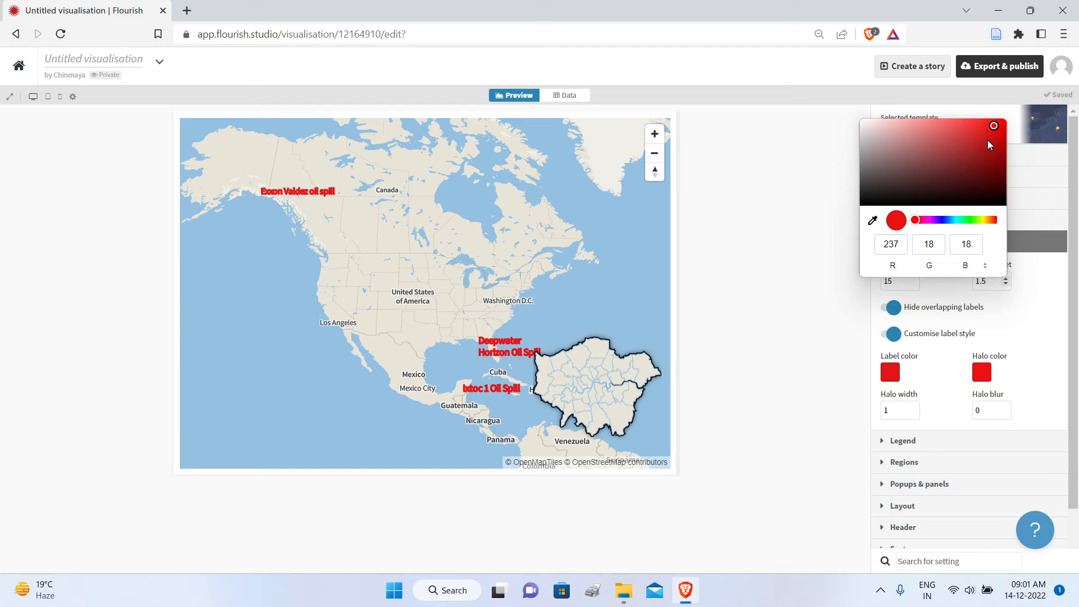
{"action": "left_click", "coordinate": [1046, 289]}
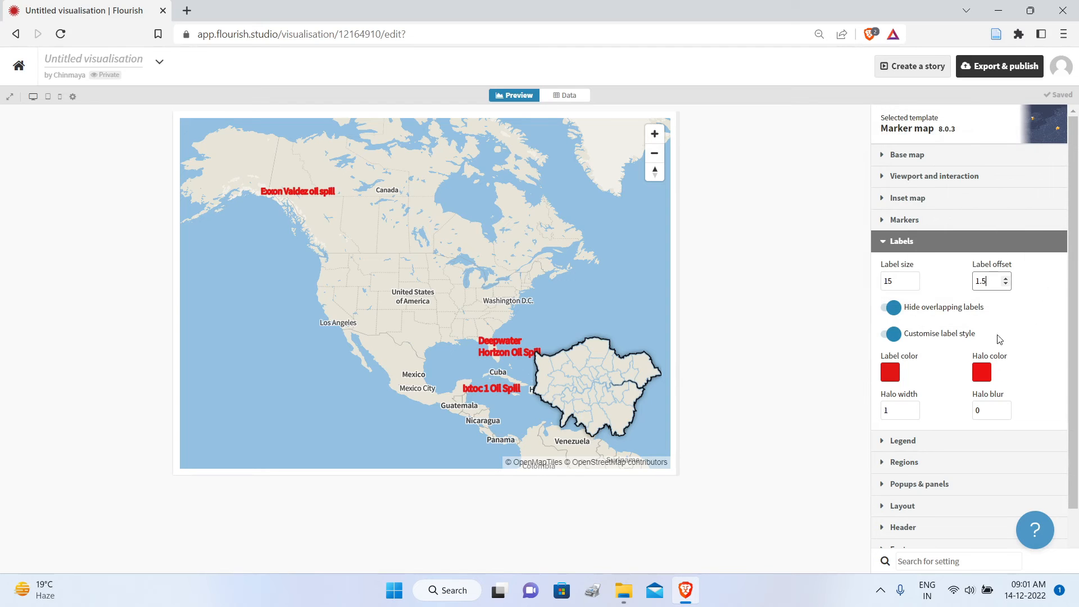
Step: Set the labels' halo width to 0 and label size to 16, and collapse the label settings
{"action": "left_click", "coordinate": [914, 413]}
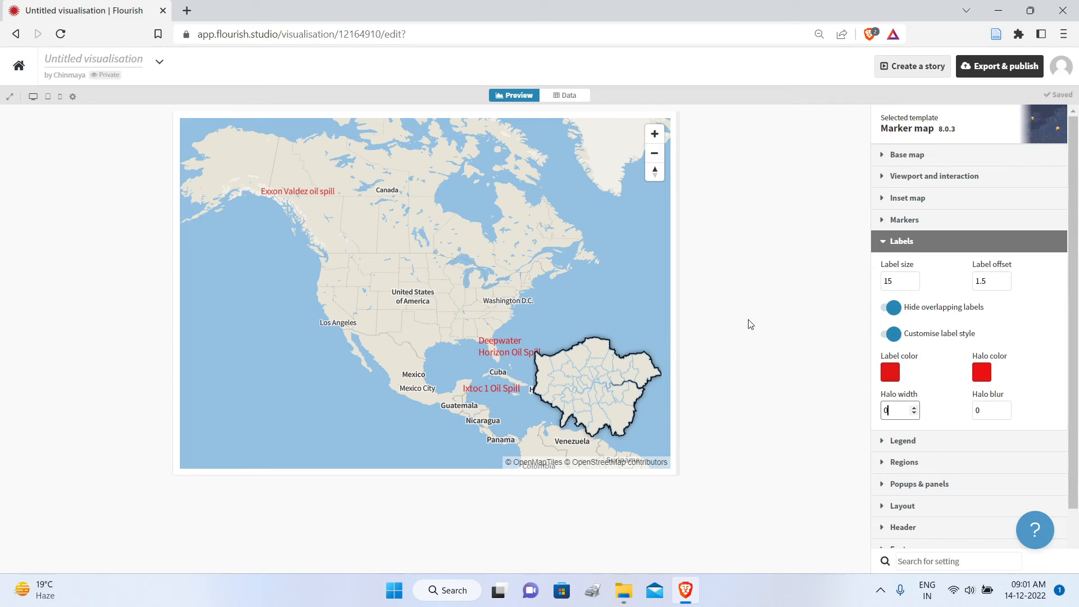
{"action": "left_click", "coordinate": [915, 279]}
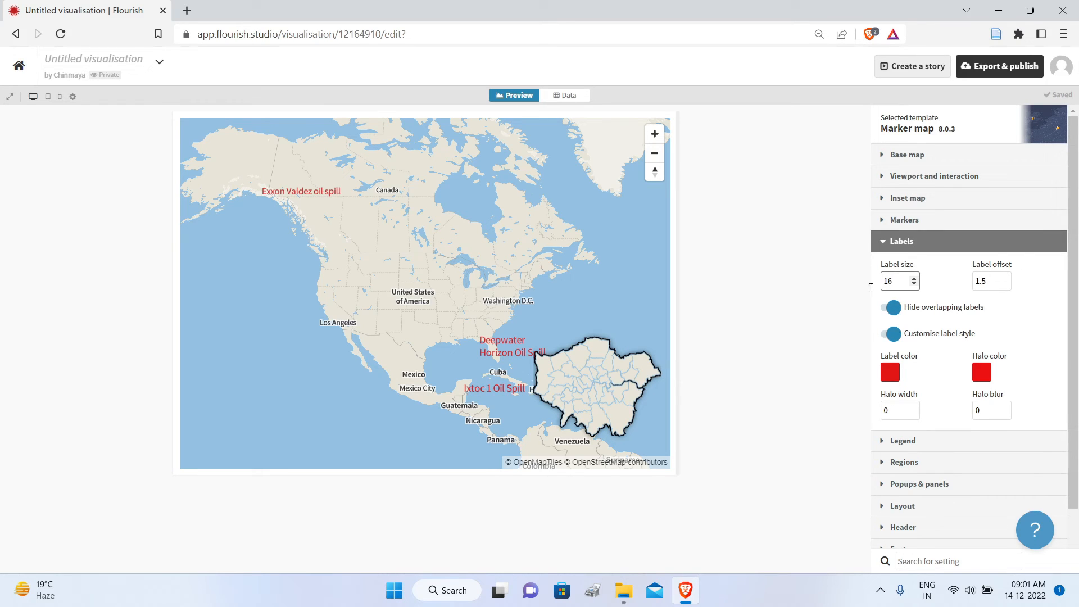
{"action": "left_click", "coordinate": [884, 248]}
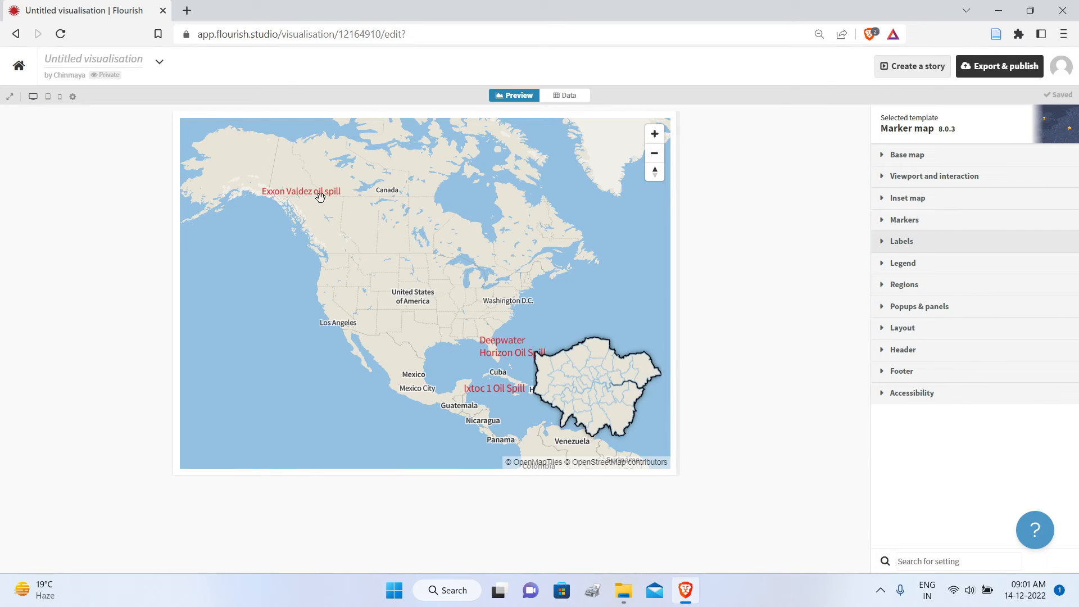
Step: Clear the Marker URL cell of the Deepwater Horizon Oil Spill row in the Locations data sheet
{"action": "left_click", "coordinate": [563, 97]}
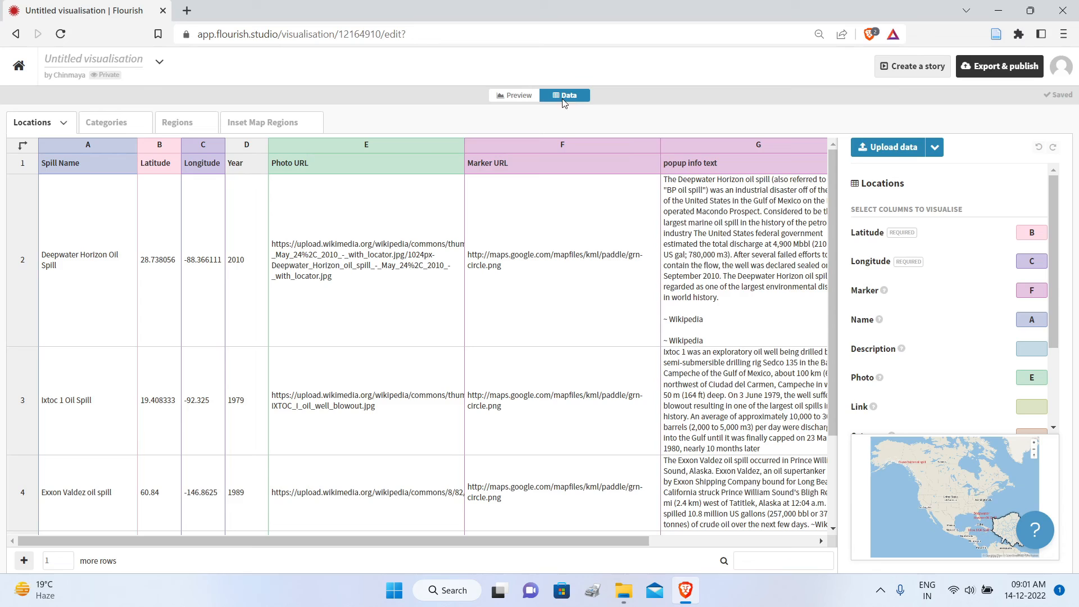
{"action": "left_click", "coordinate": [519, 278]}
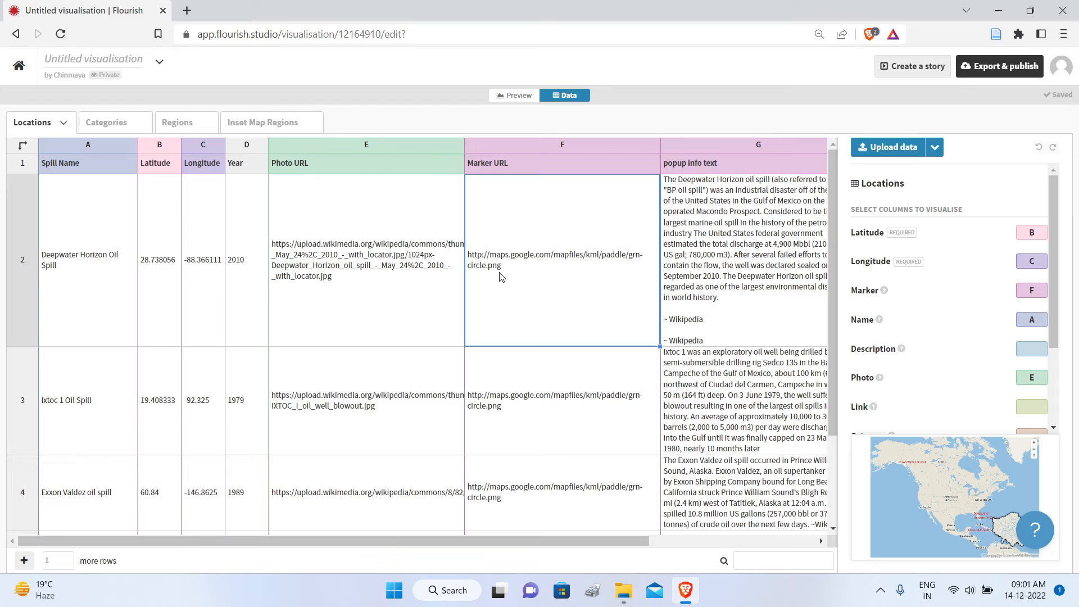
{"action": "double_click", "coordinate": [514, 267]}
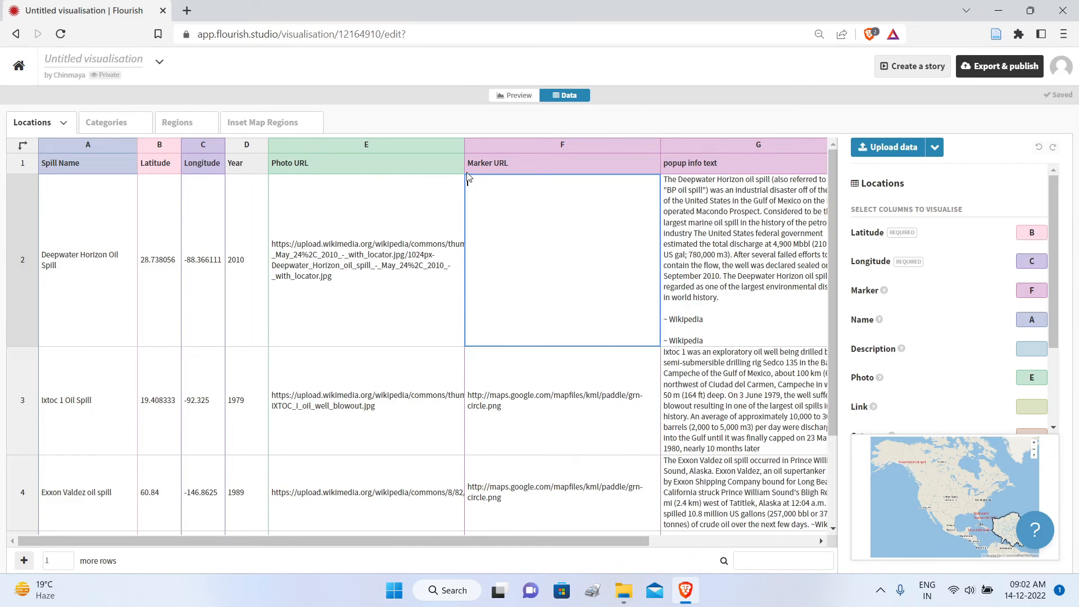
{"action": "left_click", "coordinate": [535, 375]}
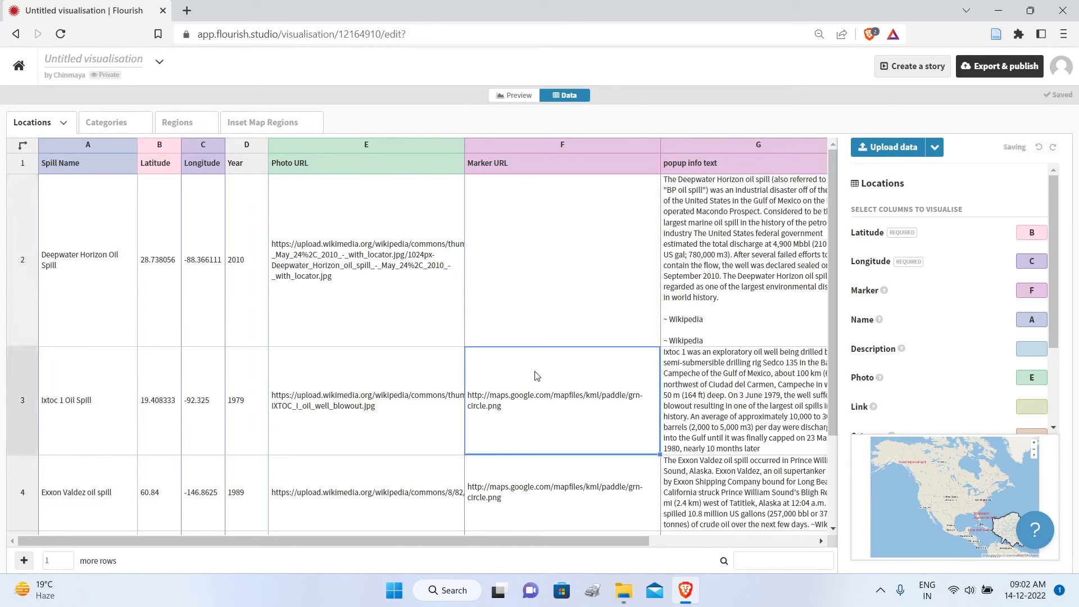
Step: Upload the grn-circle image into the empty Marker URL cell, fill it down to the Ixtoc and Exxon Valdez rows, and return to the preview
{"action": "left_click", "coordinate": [585, 238]}
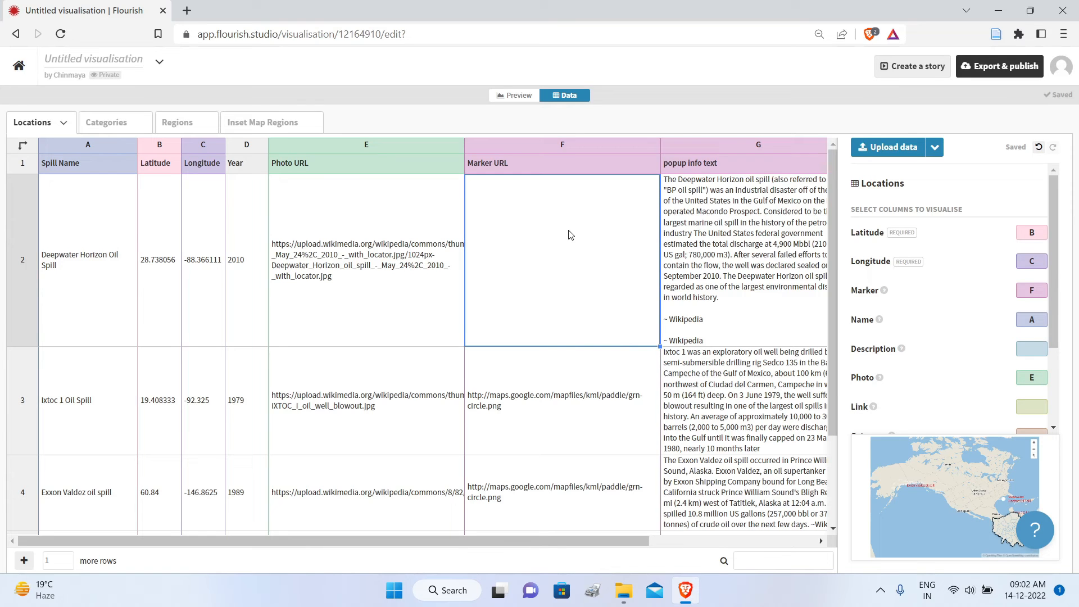
{"action": "right_click", "coordinate": [571, 231]}
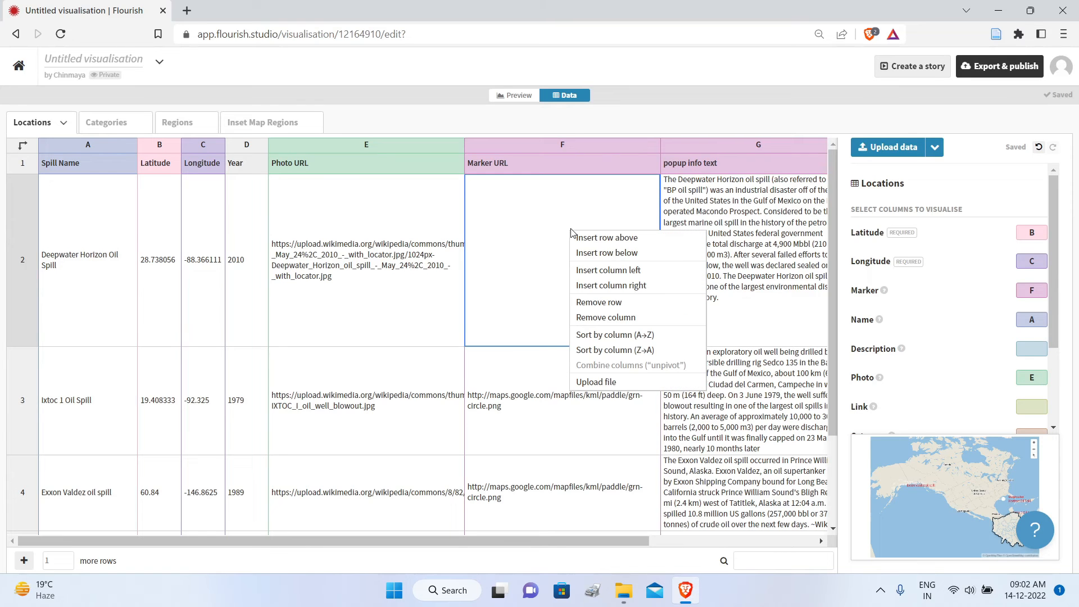
{"action": "left_click", "coordinate": [597, 382]}
{"action": "scroll", "coordinate": [572, 347], "scroll_direction": "down", "scroll_amount": 2}
{"action": "left_click", "coordinate": [482, 245]}
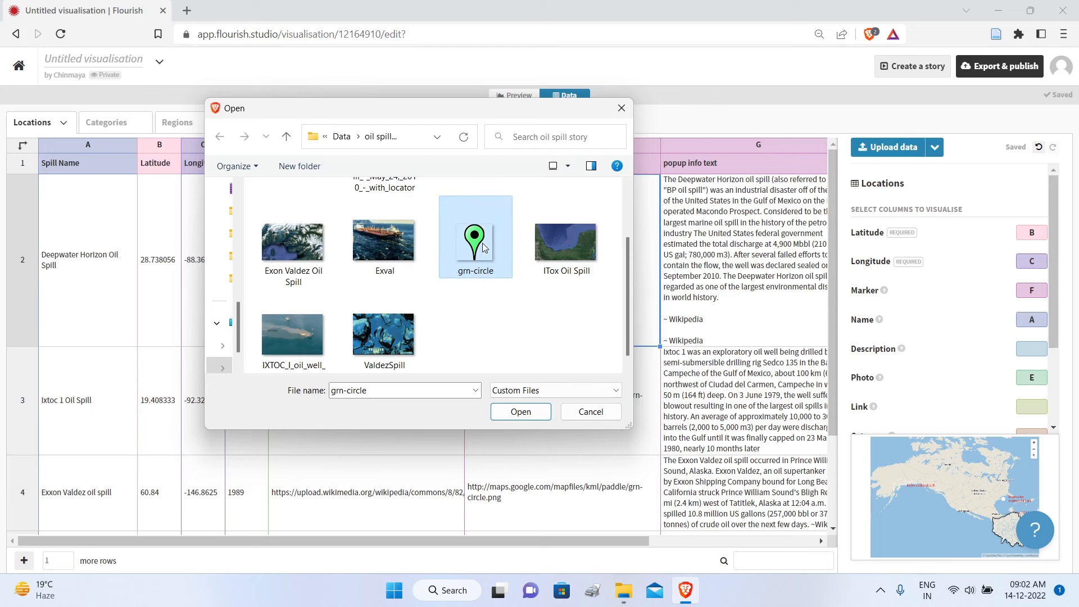
{"action": "left_click", "coordinate": [514, 417]}
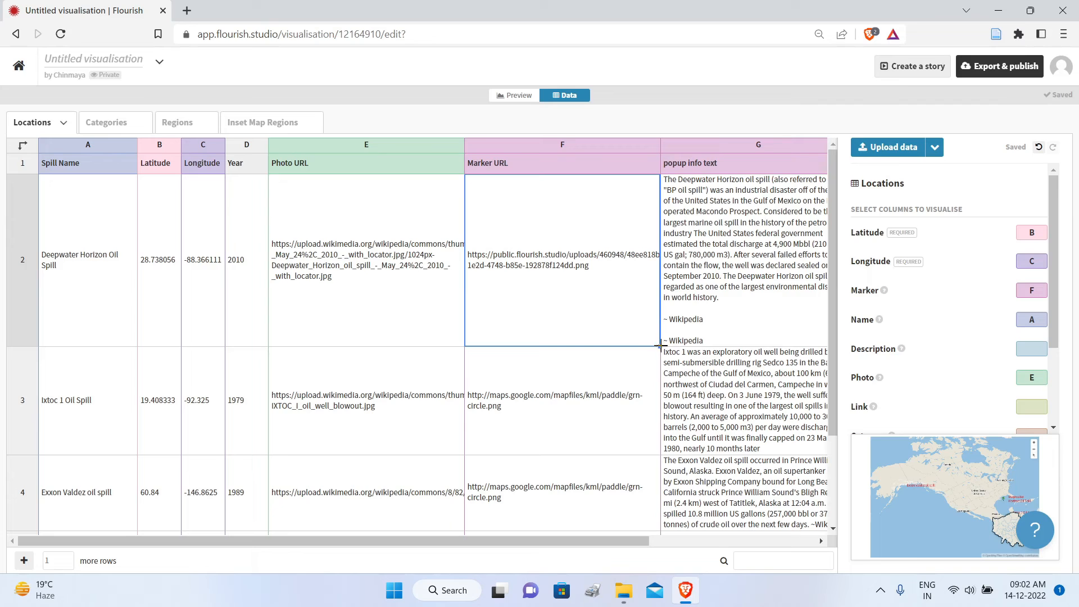
{"action": "left_click_drag", "start_coordinate": [660, 346], "coordinate": [626, 515]}
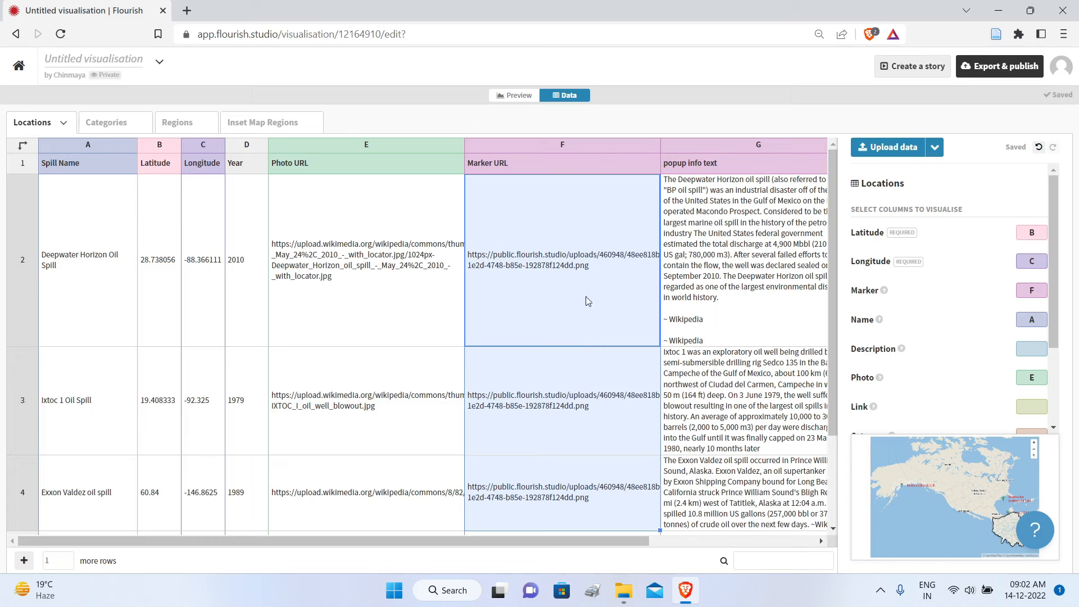
{"action": "left_click", "coordinate": [518, 96]}
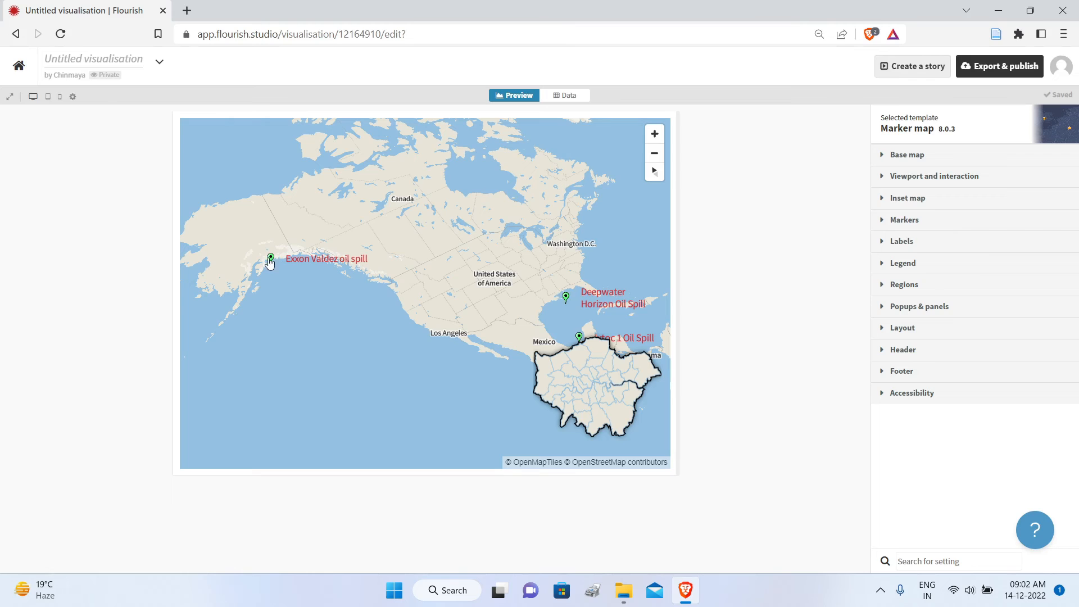
Step: Increase the scale of the map markers so the green pins are larger, and collapse the marker settings
{"action": "left_click", "coordinate": [883, 228]}
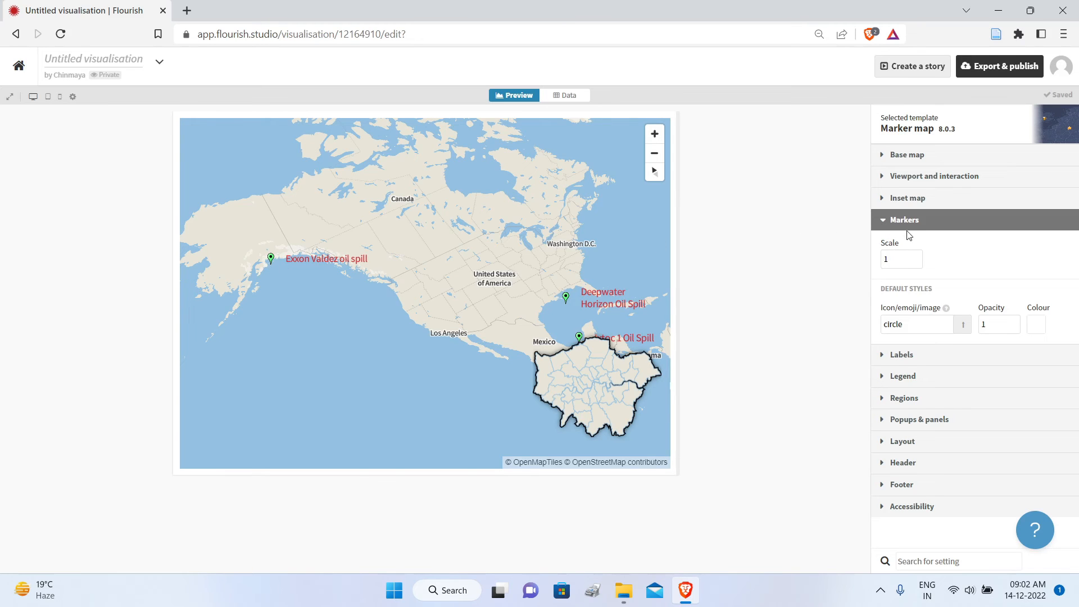
{"action": "left_click", "coordinate": [917, 256]}
{"action": "left_click", "coordinate": [918, 256]}
{"action": "left_click", "coordinate": [917, 257]}
{"action": "left_click", "coordinate": [917, 256]}
{"action": "left_click", "coordinate": [917, 256]}
{"action": "left_click", "coordinate": [886, 219]}
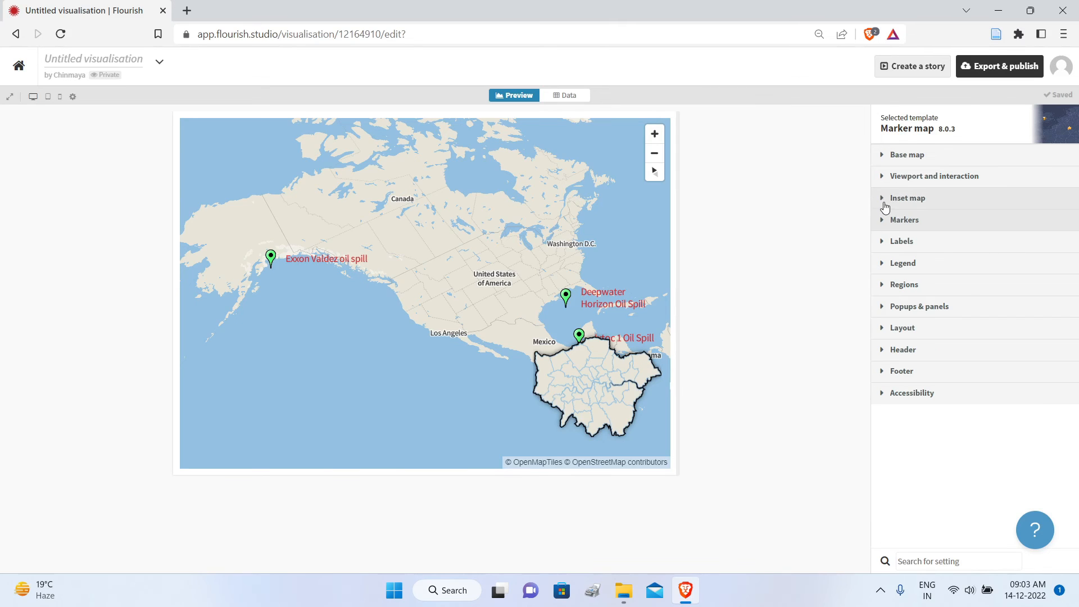
Step: Turn off the inset map display and collapse the inset map settings
{"action": "left_click", "coordinate": [885, 202]}
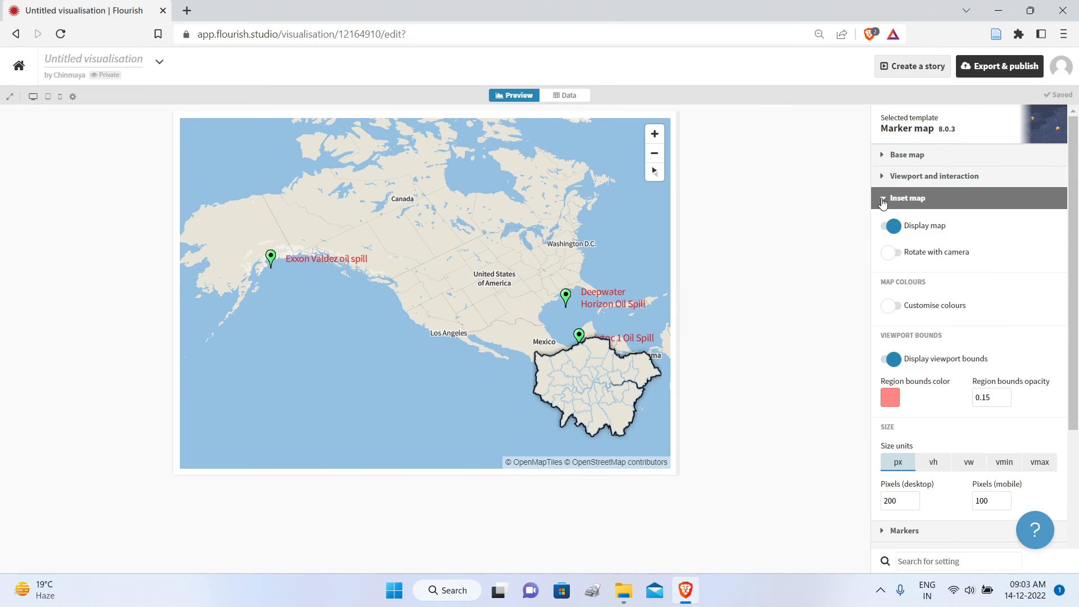
{"action": "left_click", "coordinate": [889, 227]}
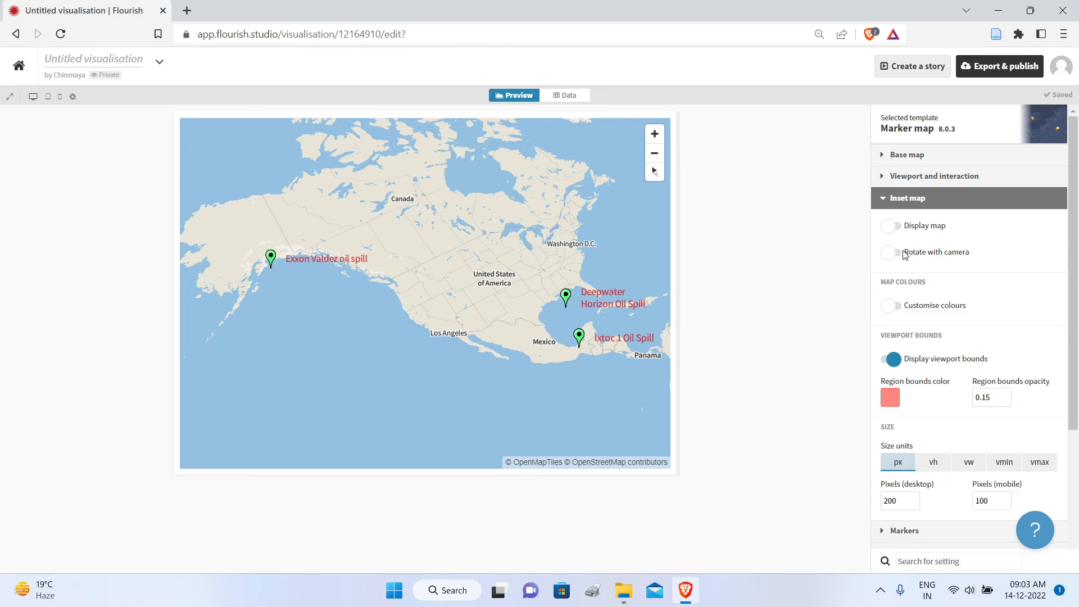
{"action": "left_click", "coordinate": [888, 207]}
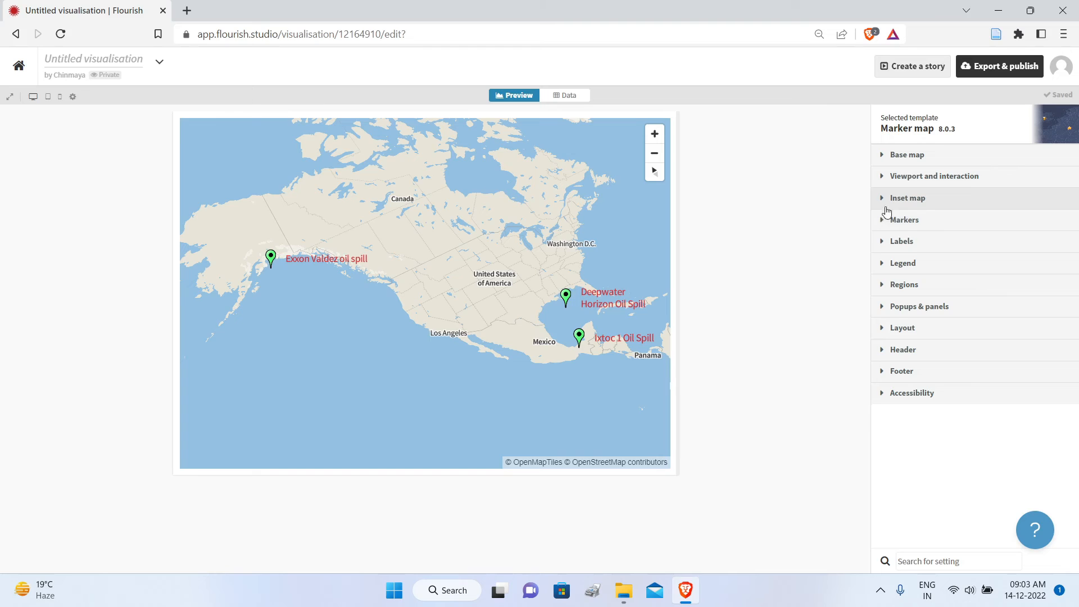
Step: Replace the {{Landmark}} placeholder in the popup custom header with "Incident Details"
{"action": "left_click", "coordinate": [883, 312]}
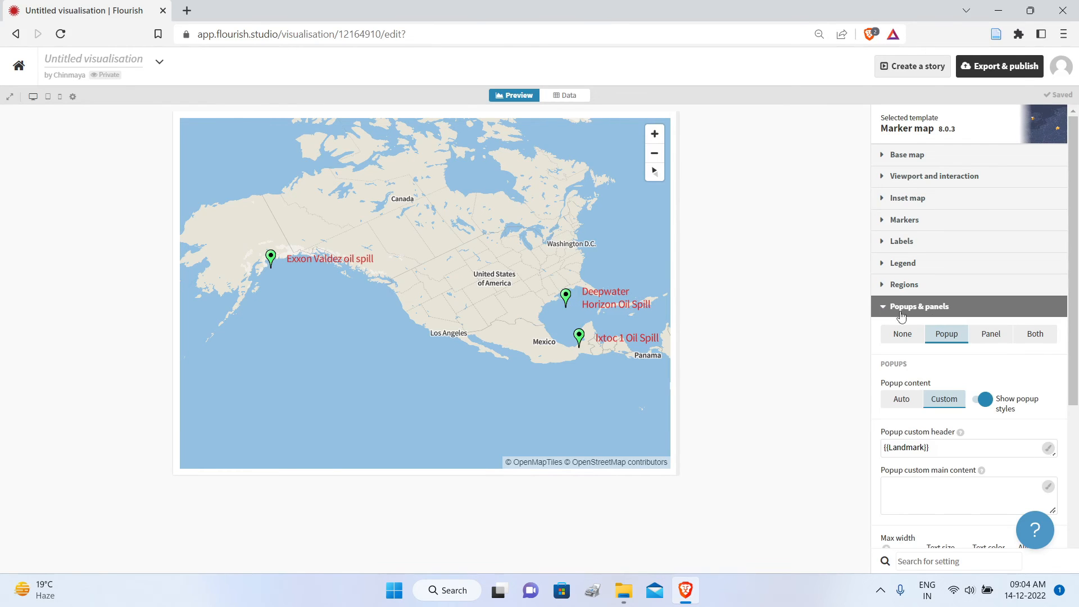
{"action": "left_click_drag", "start_coordinate": [1076, 341], "coordinate": [1077, 401]}
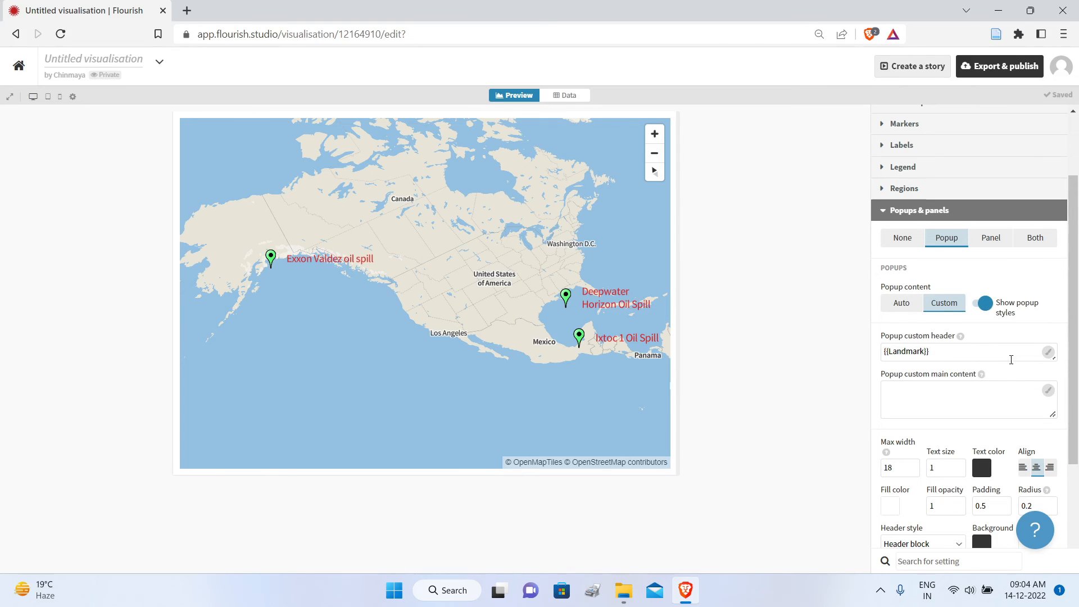
{"action": "left_click", "coordinate": [953, 355]}
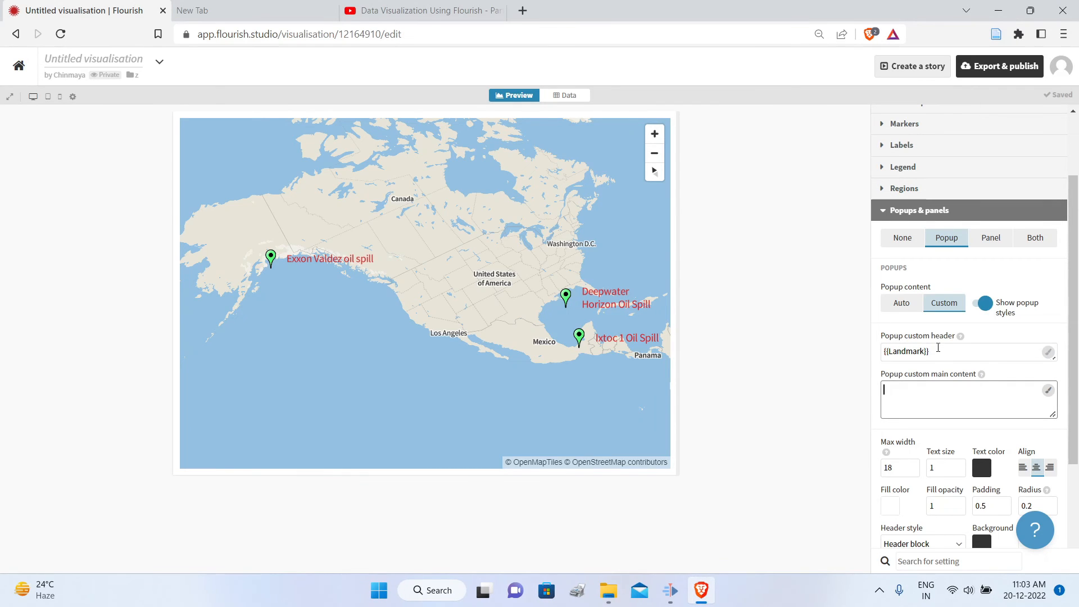
{"action": "left_click_drag", "start_coordinate": [938, 348], "coordinate": [875, 351]}
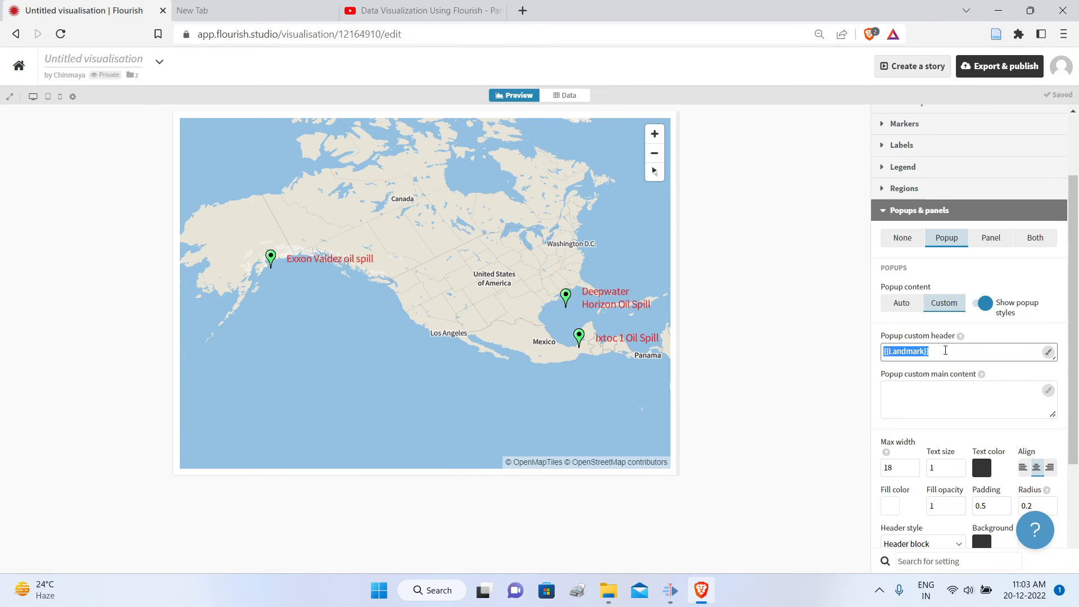
{"action": "key", "text": "BackSpace"}
Step: Check the info column's name in the data, enter {{Info}} as the popup custom main content, and preview the markers' popups
{"action": "left_click", "coordinate": [922, 389]}
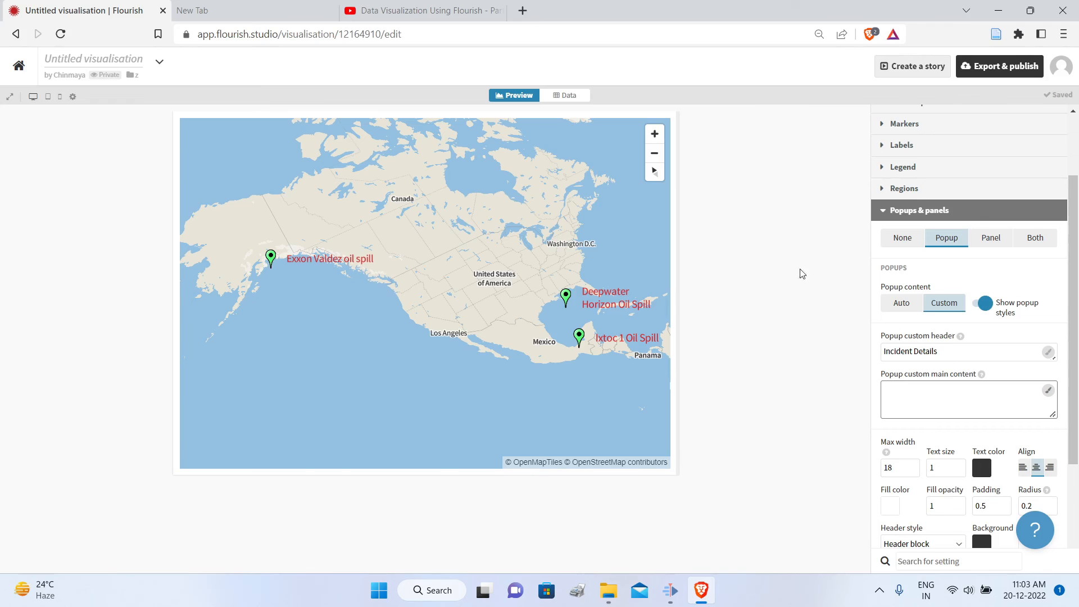
{"action": "left_click", "coordinate": [564, 95]}
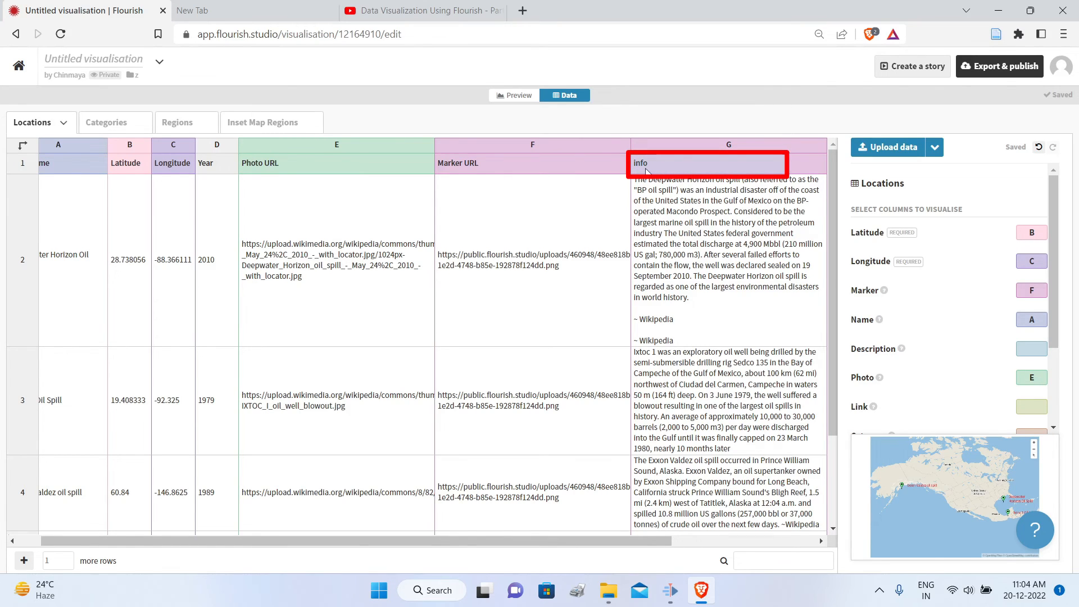
{"action": "left_click", "coordinate": [517, 97]}
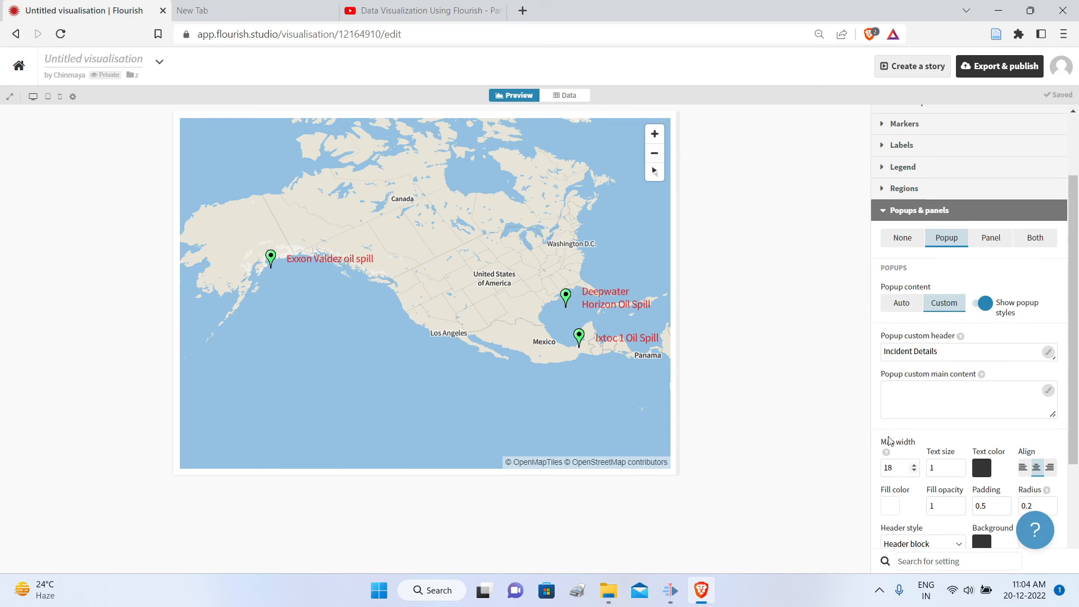
{"action": "left_click", "coordinate": [900, 394]}
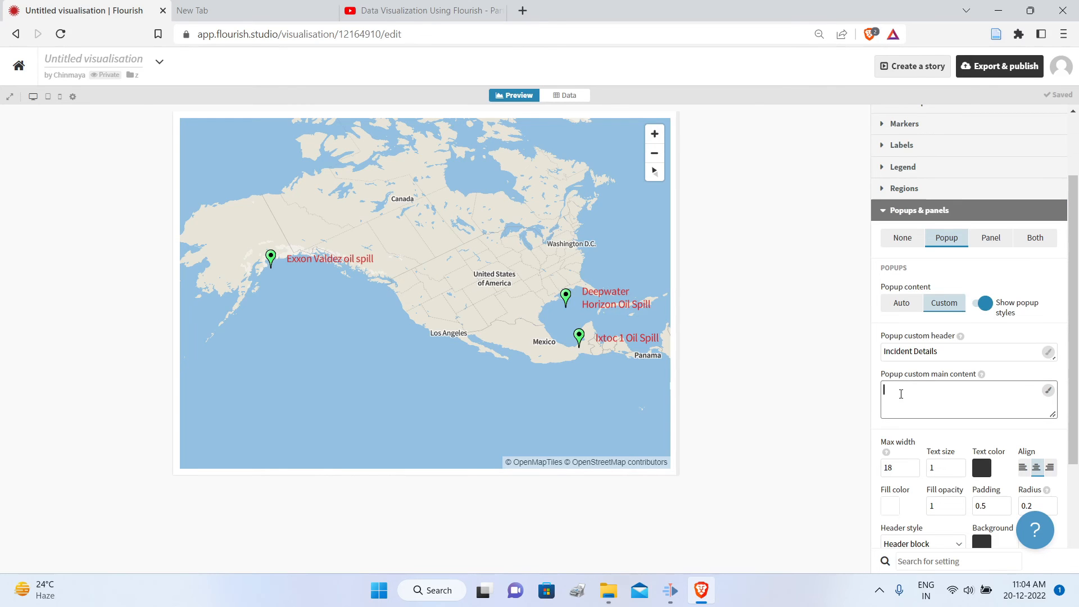
{"action": "type", "text": "{{info"}
{"action": "mouse_move", "coordinate": [983, 376]}
{"action": "left_click", "coordinate": [955, 354]}
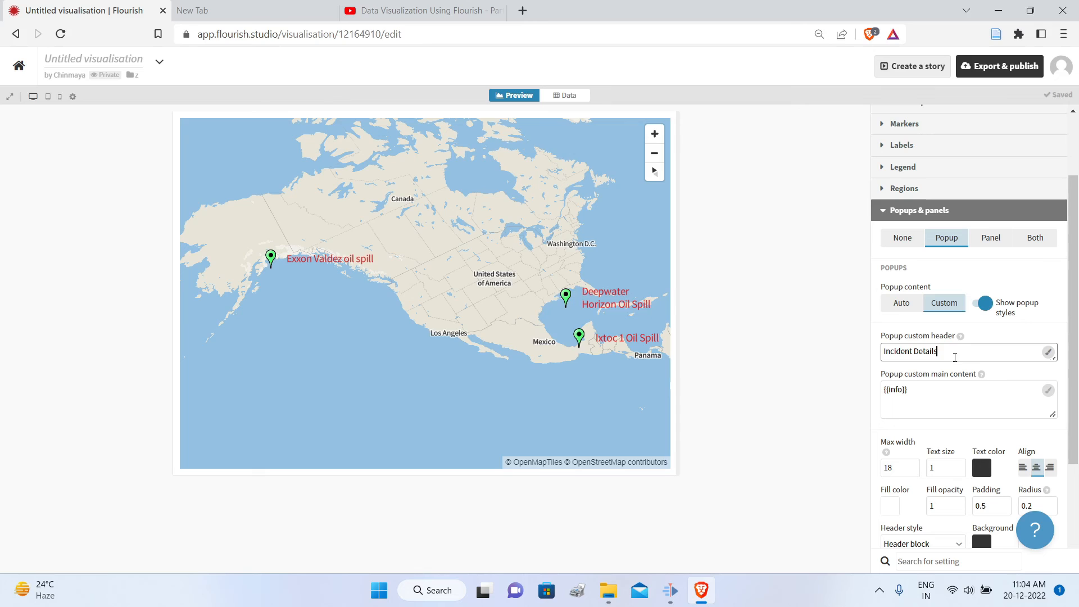
{"action": "mouse_move", "coordinate": [568, 299]}
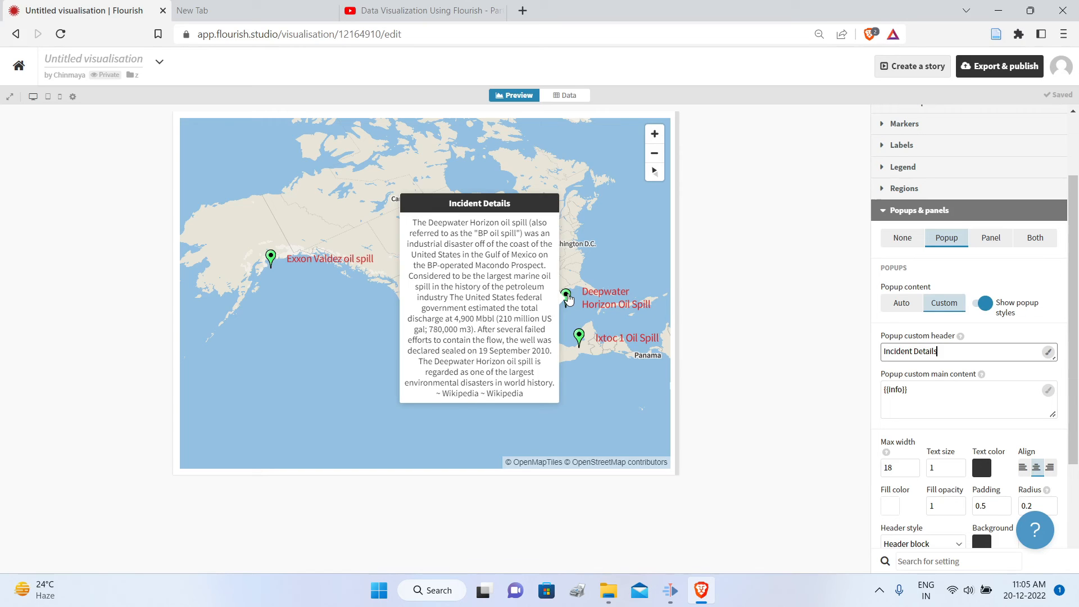
{"action": "mouse_move", "coordinate": [578, 341]}
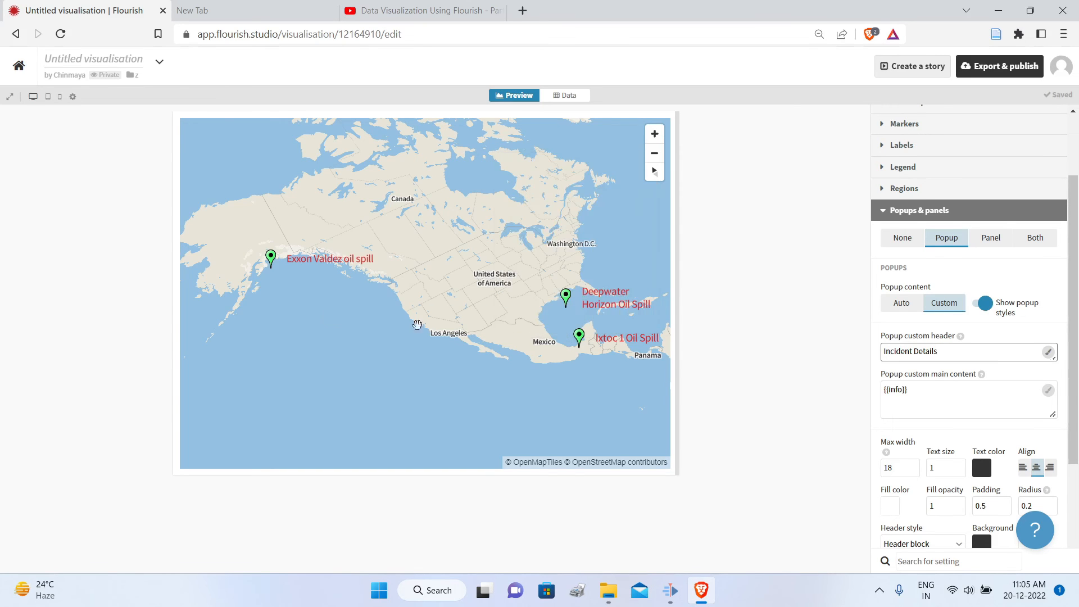
{"action": "mouse_move", "coordinate": [270, 261]}
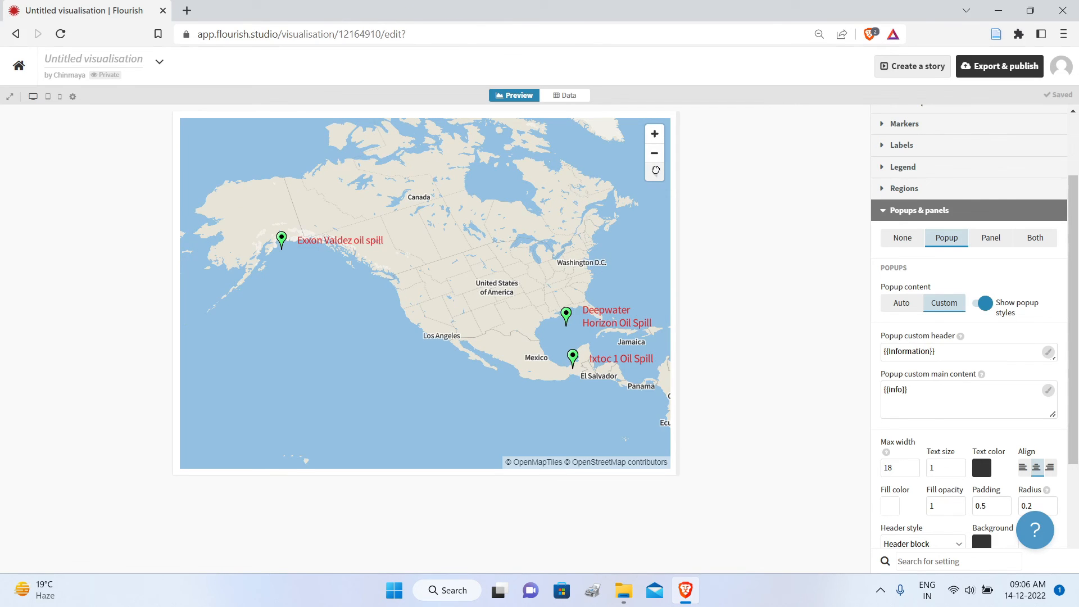
Step: Reset the map's tilt and rotation, recentre it on North America, and name the visualisation "Major Oil Spills"
{"action": "left_click", "coordinate": [655, 171]}
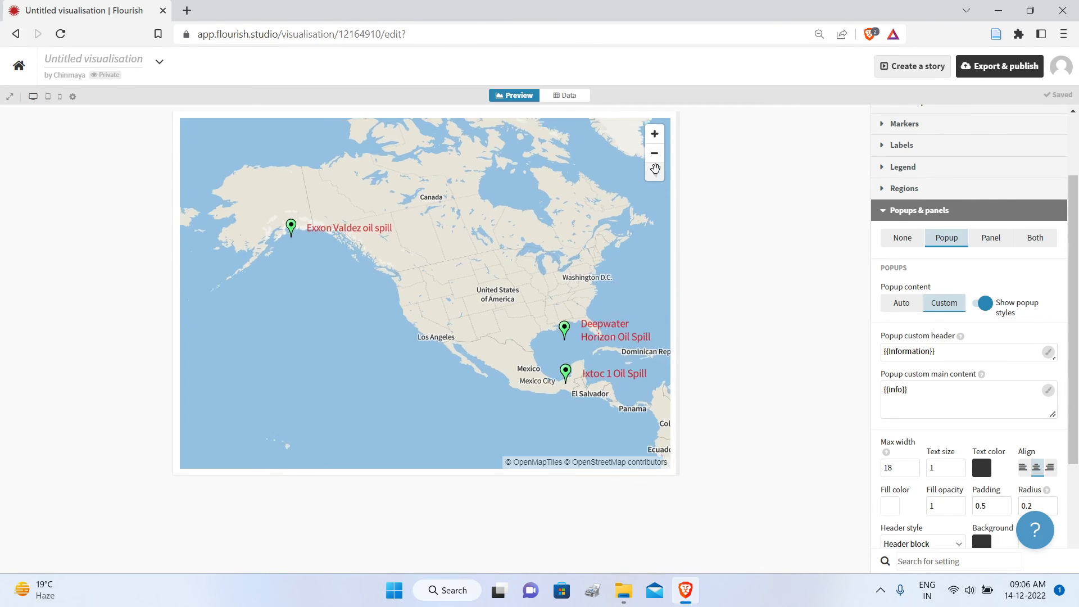
{"action": "left_click_drag", "start_coordinate": [580, 246], "coordinate": [540, 258]}
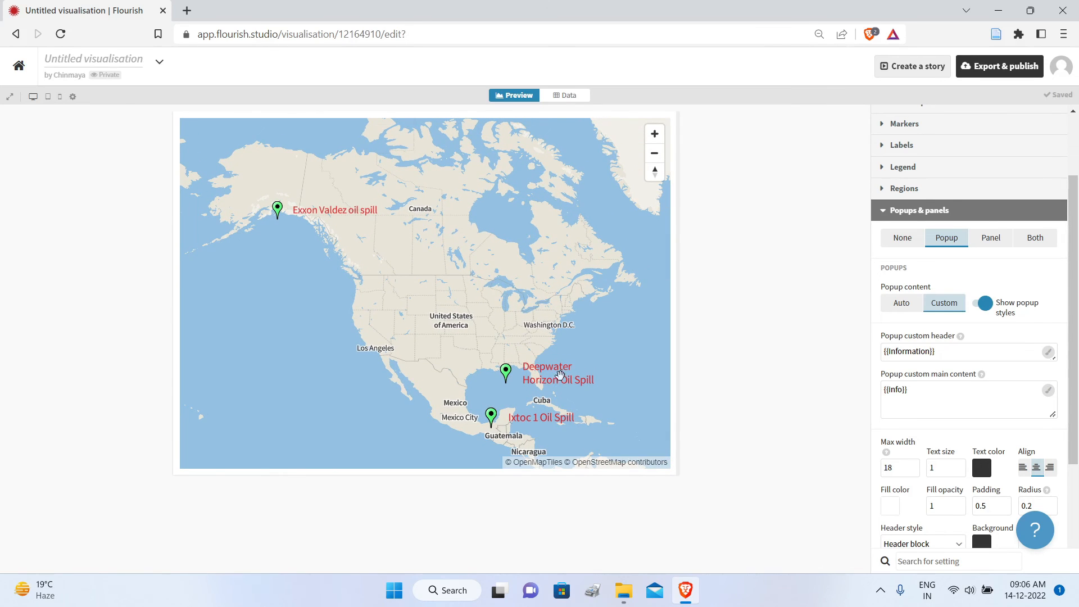
{"action": "left_click", "coordinate": [104, 59]}
{"action": "type", "text": "Major Oil Spills"}
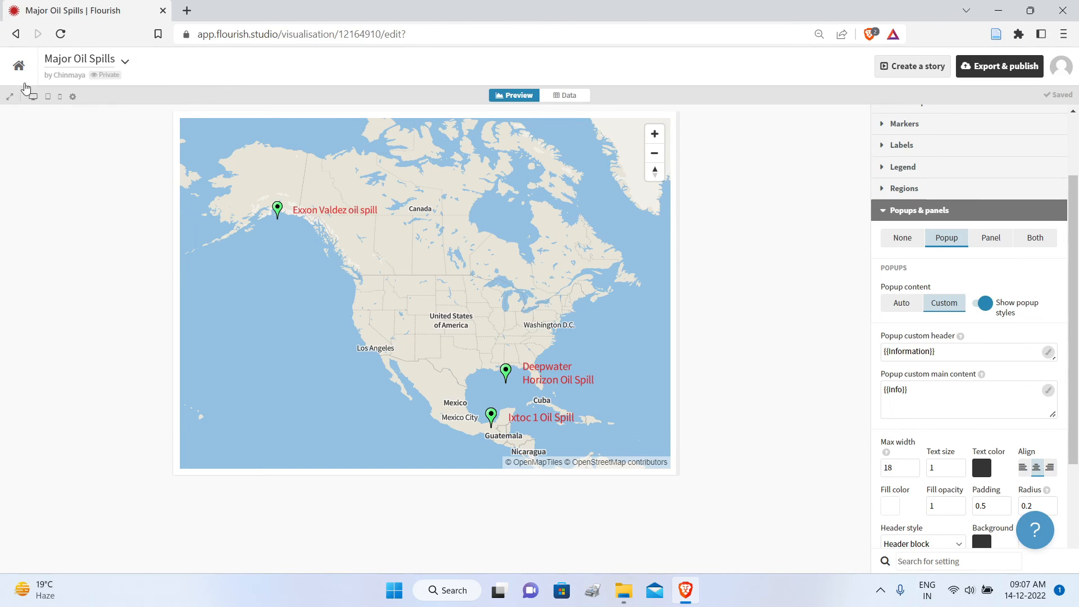
Step: Reopen the Major Oil Spills map from the projects page and create a story from it
{"action": "left_click", "coordinate": [19, 66]}
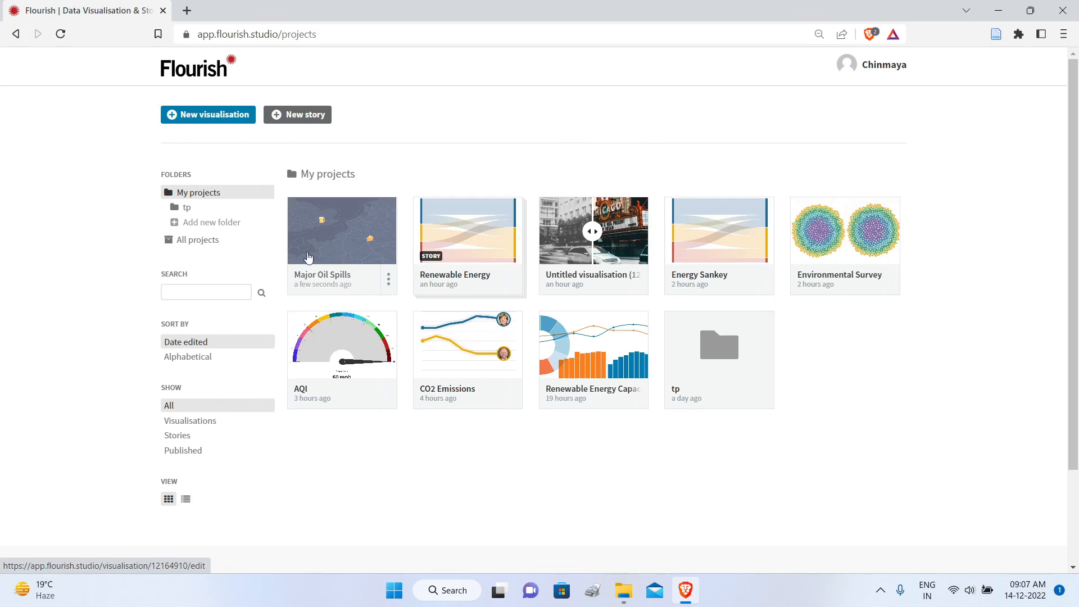
{"action": "left_click", "coordinate": [344, 250]}
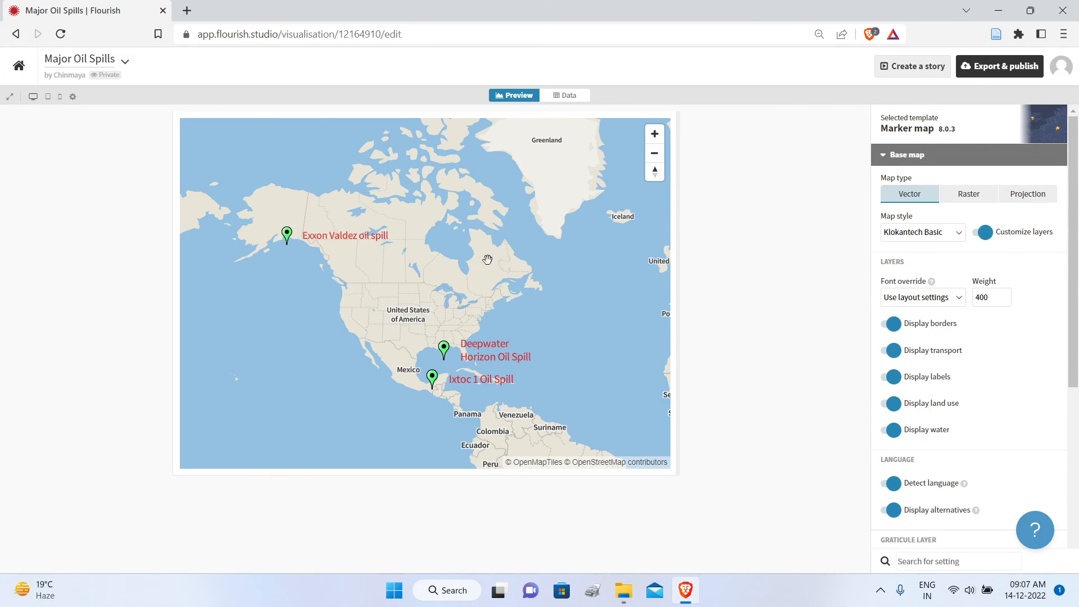
{"action": "left_click", "coordinate": [910, 70]}
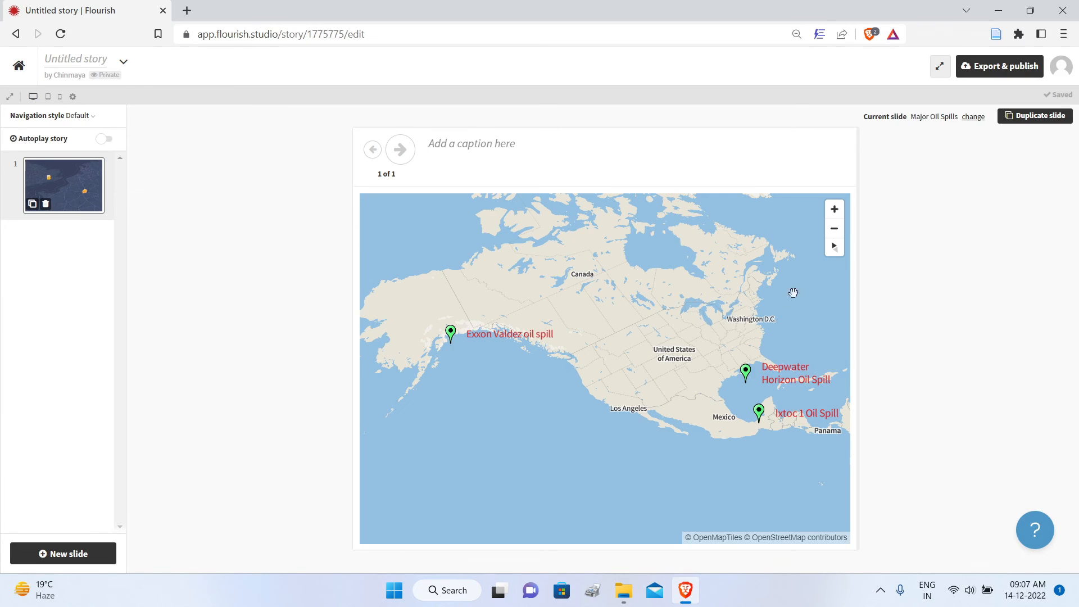
Step: Reset the tilt of the first slide's map, frame all three oil spill markers, and duplicate the slide
{"action": "left_click", "coordinate": [833, 246]}
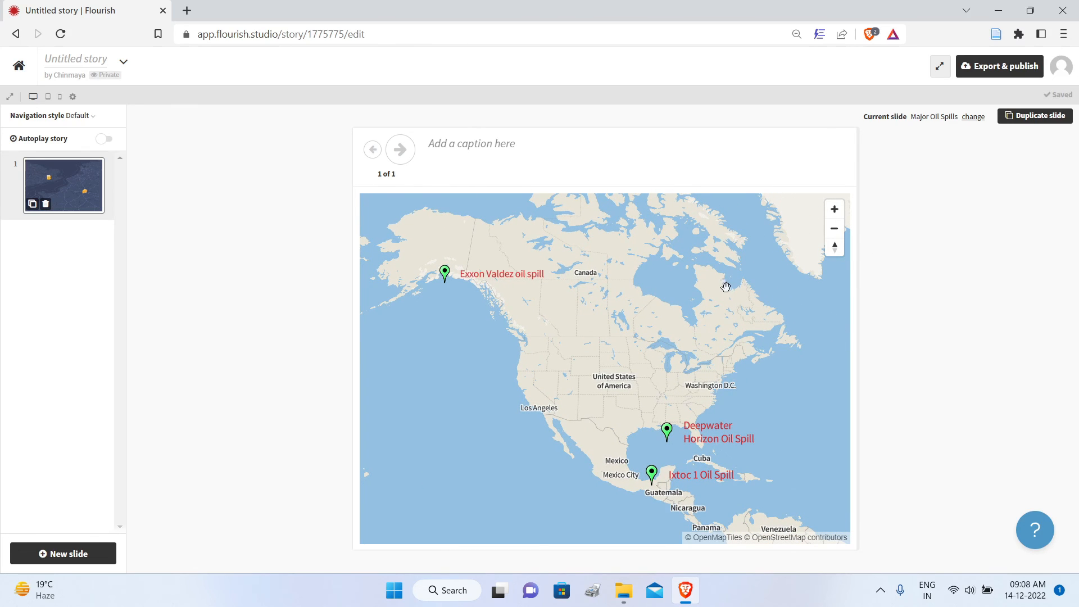
{"action": "left_click_drag", "start_coordinate": [700, 308], "coordinate": [689, 298]}
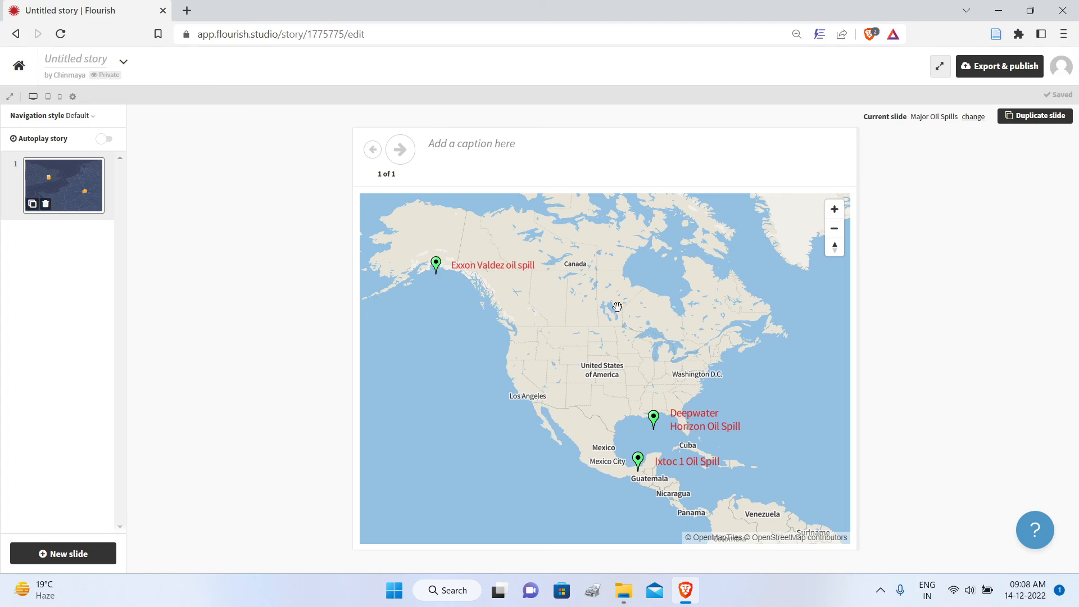
{"action": "left_click", "coordinate": [32, 205]}
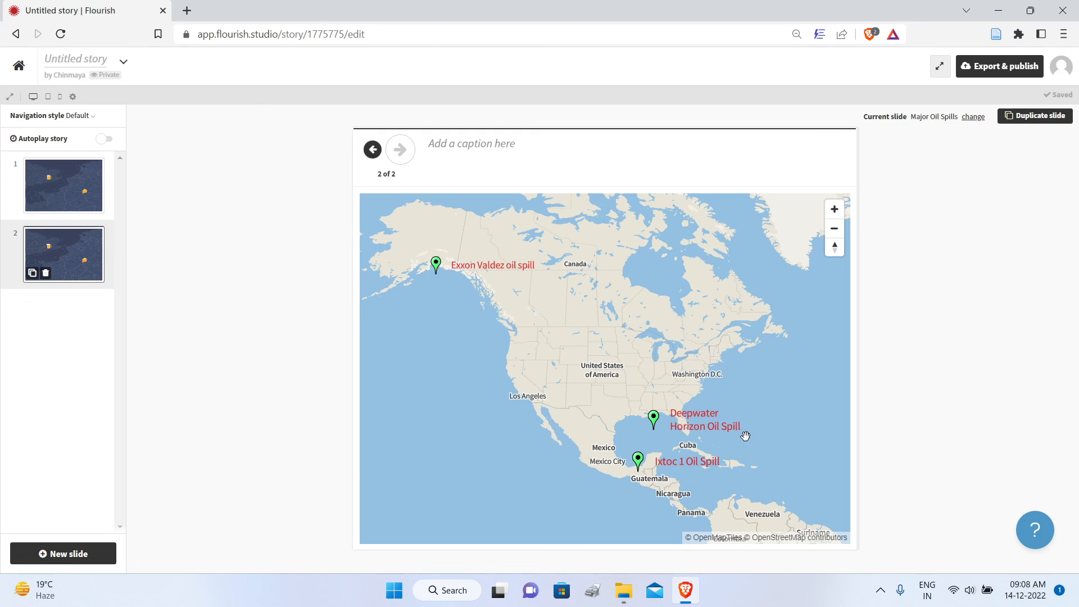
Step: Zoom the second slide's map in on the Deepwater Horizon Oil Spill marker and centre it
{"action": "scroll", "coordinate": [745, 434], "scroll_direction": "up", "scroll_amount": 3}
{"action": "left_click_drag", "start_coordinate": [595, 356], "coordinate": [645, 359]}
{"action": "scroll", "coordinate": [681, 375], "scroll_direction": "up", "scroll_amount": 1}
{"action": "mouse_move", "coordinate": [608, 327]}
{"action": "left_mouse_down"}
{"action": "mouse_move", "coordinate": [623, 321]}
{"action": "mouse_move", "coordinate": [615, 318]}
{"action": "left_mouse_up"}
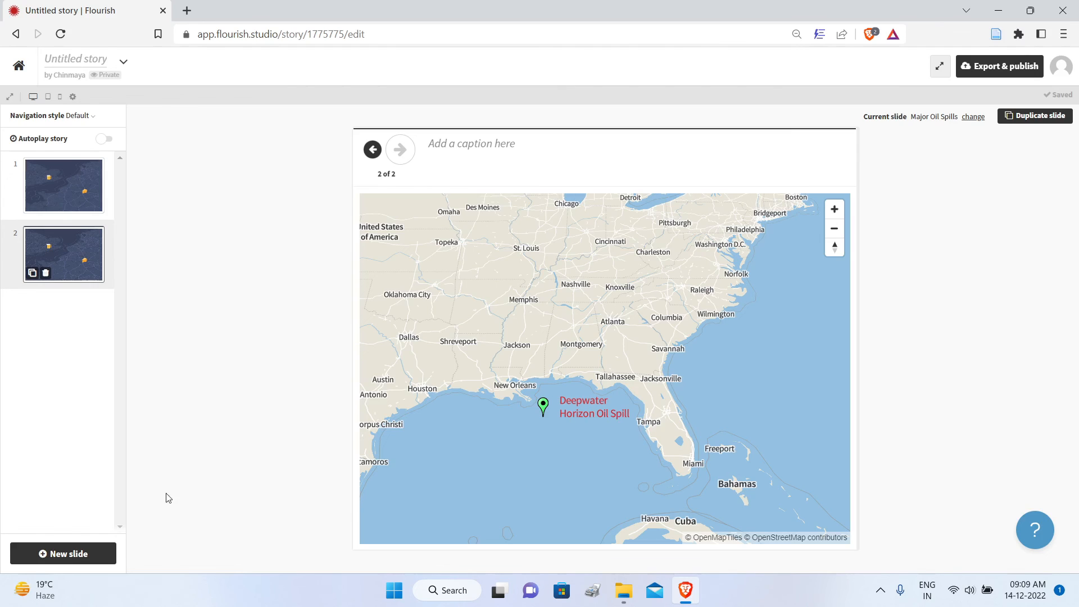
Step: Add a third slide as a basic slide and set its layout to image on the left with text on the right
{"action": "left_click", "coordinate": [80, 558]}
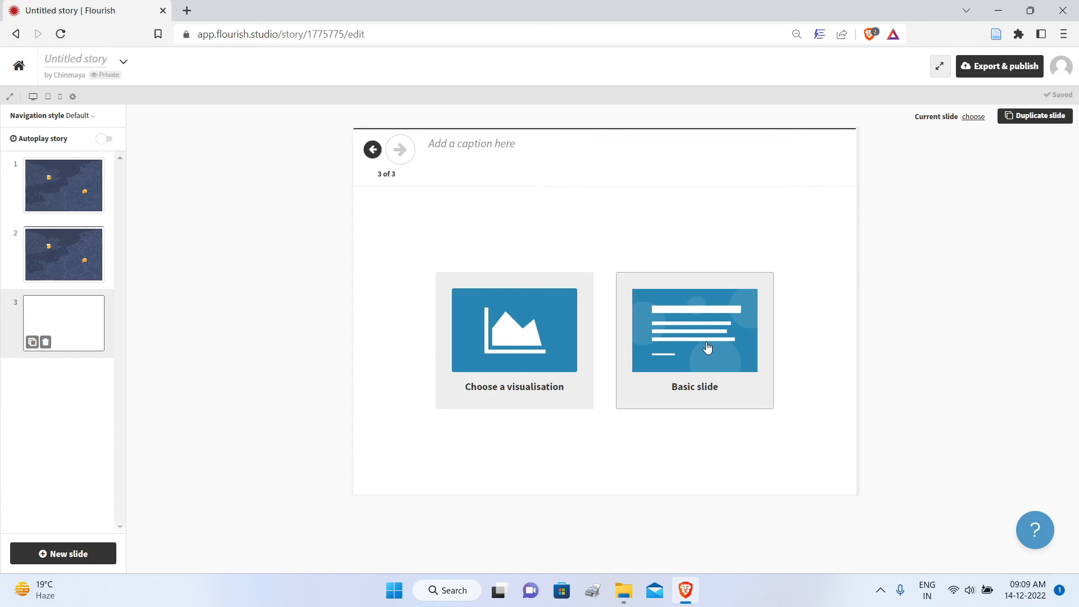
{"action": "left_click", "coordinate": [708, 349]}
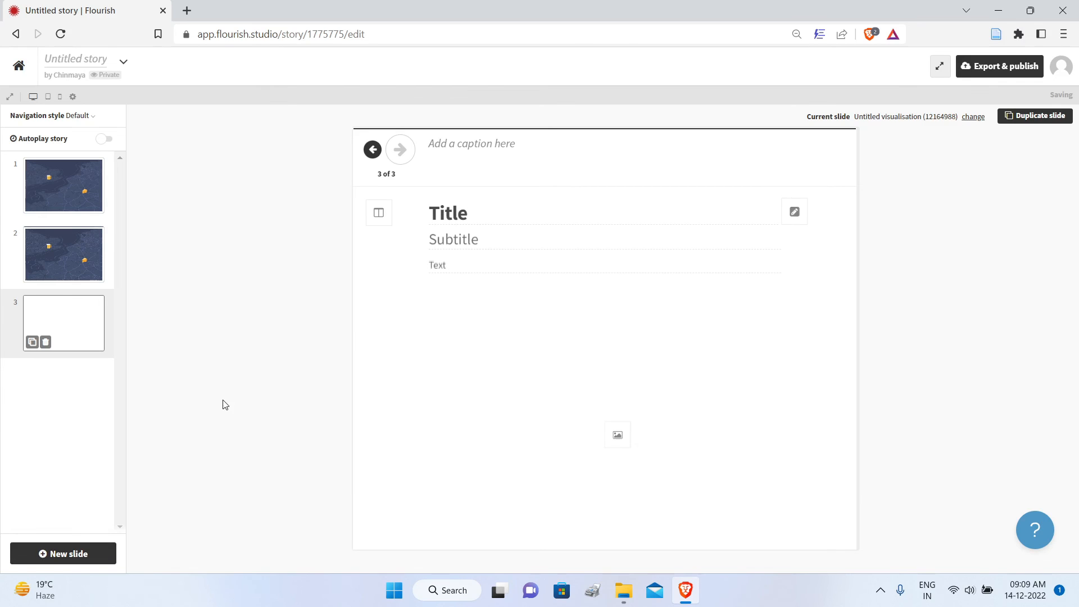
{"action": "left_click", "coordinate": [378, 218]}
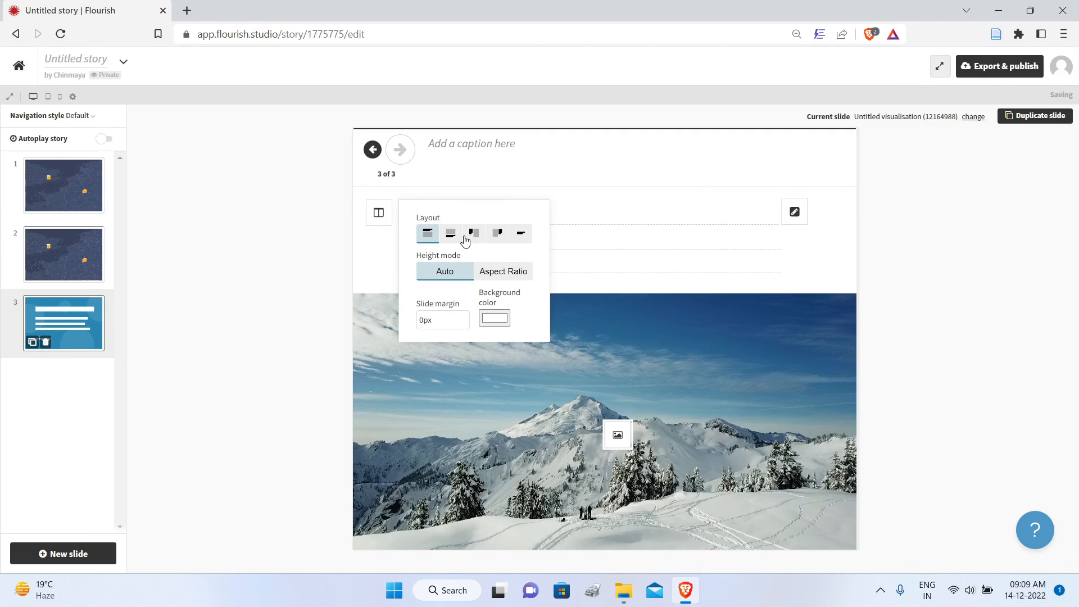
{"action": "left_click", "coordinate": [497, 236]}
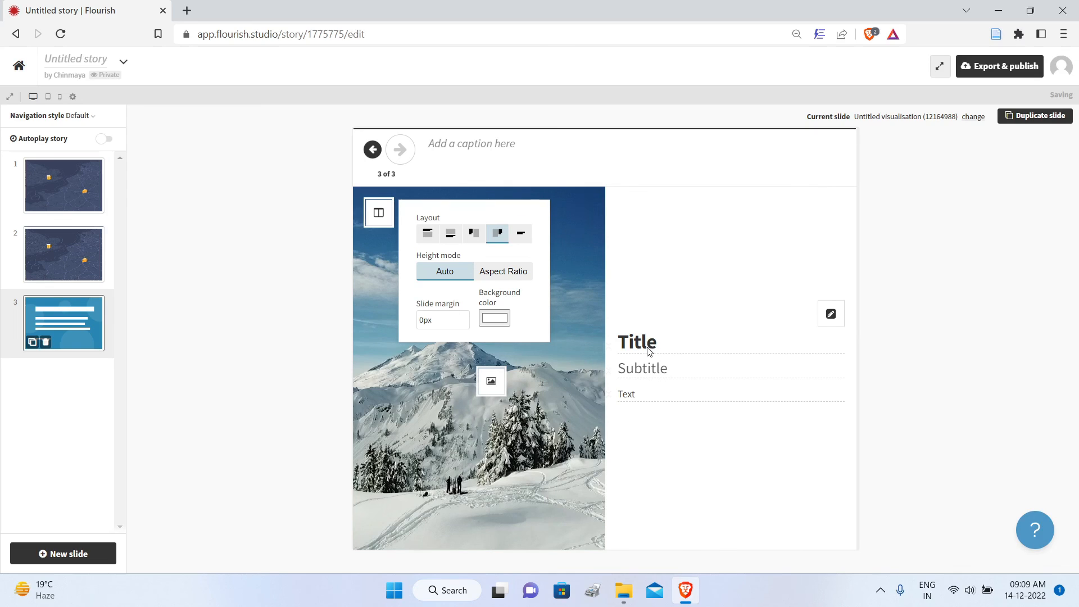
Step: Replace the third slide's mountain photo with the uploaded satellite image of the oil spill
{"action": "left_click", "coordinate": [491, 382]}
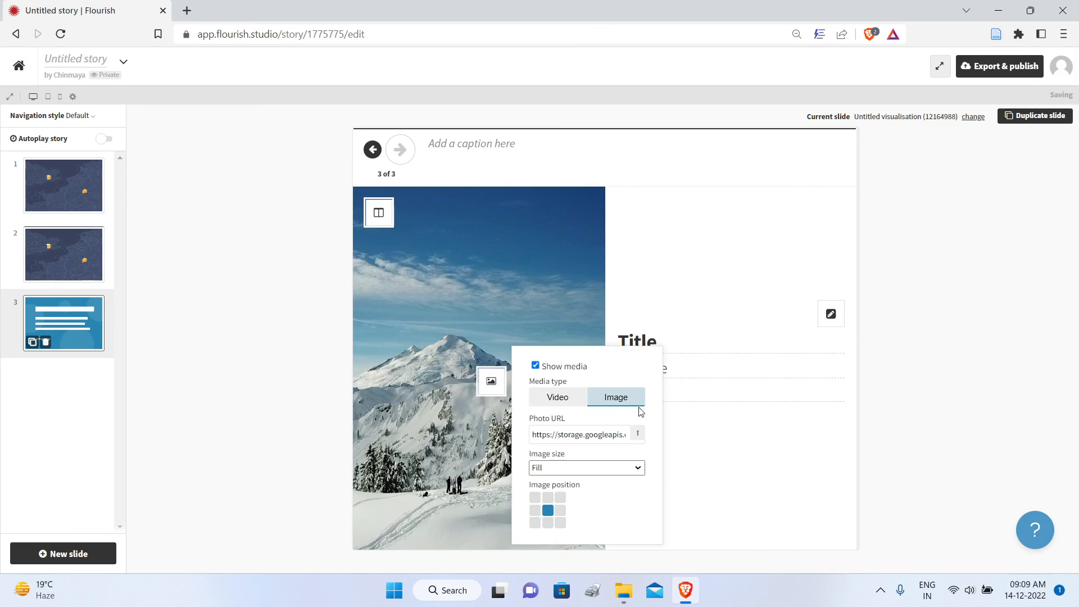
{"action": "left_click", "coordinate": [639, 435]}
{"action": "left_click", "coordinate": [383, 236]}
{"action": "left_click", "coordinate": [521, 416]}
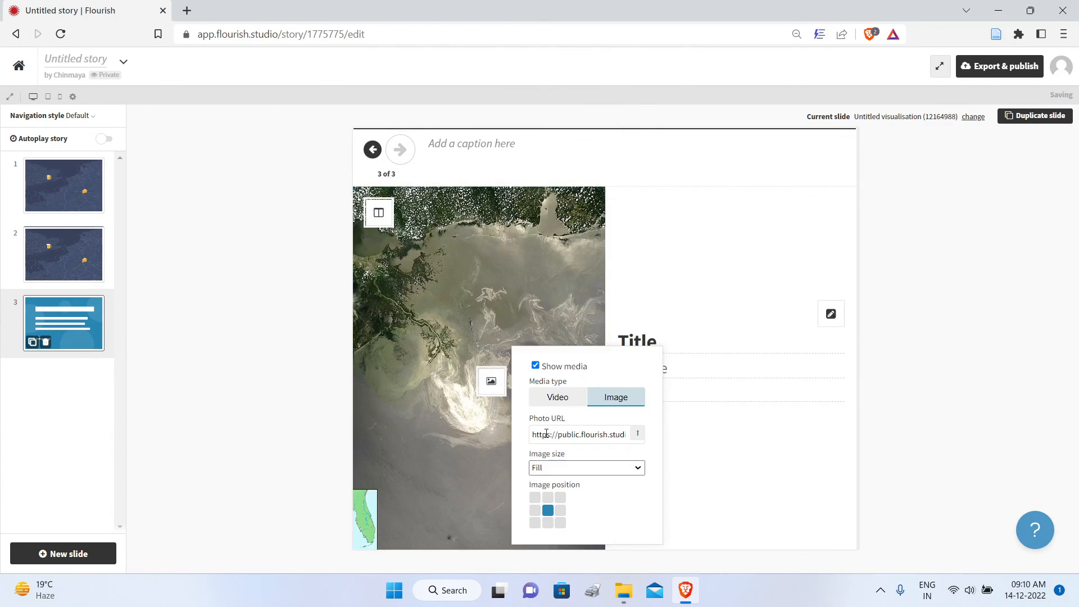
{"action": "left_click", "coordinate": [664, 300]}
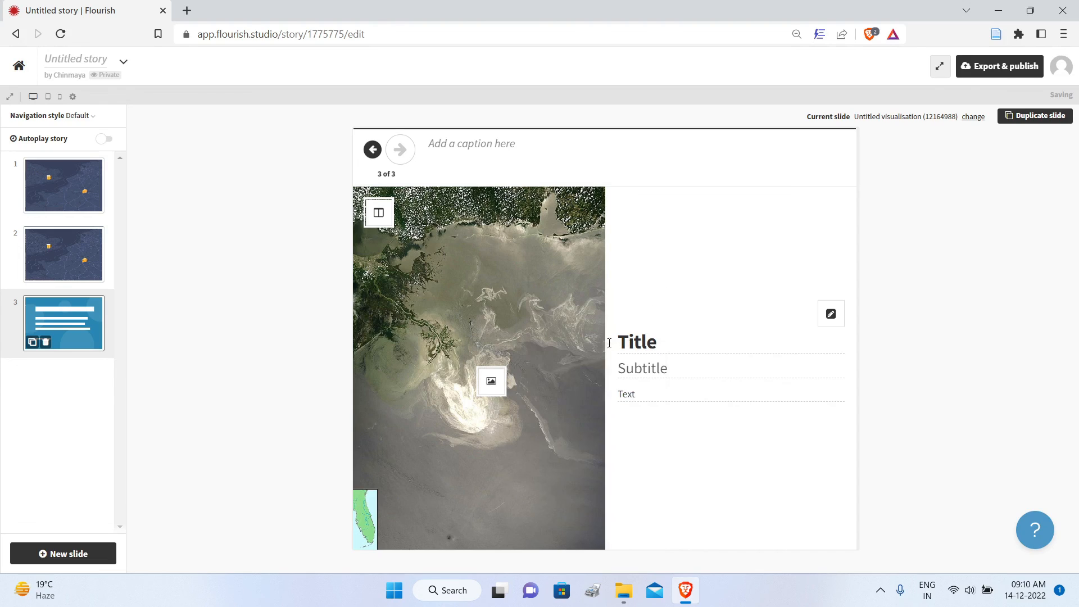
Step: Copy "Deepwater Horizon Oil Spill" from the oil spills Excel workbook into the slide title, and enter 2010 as the subtitle
{"action": "double_click", "coordinate": [657, 347]}
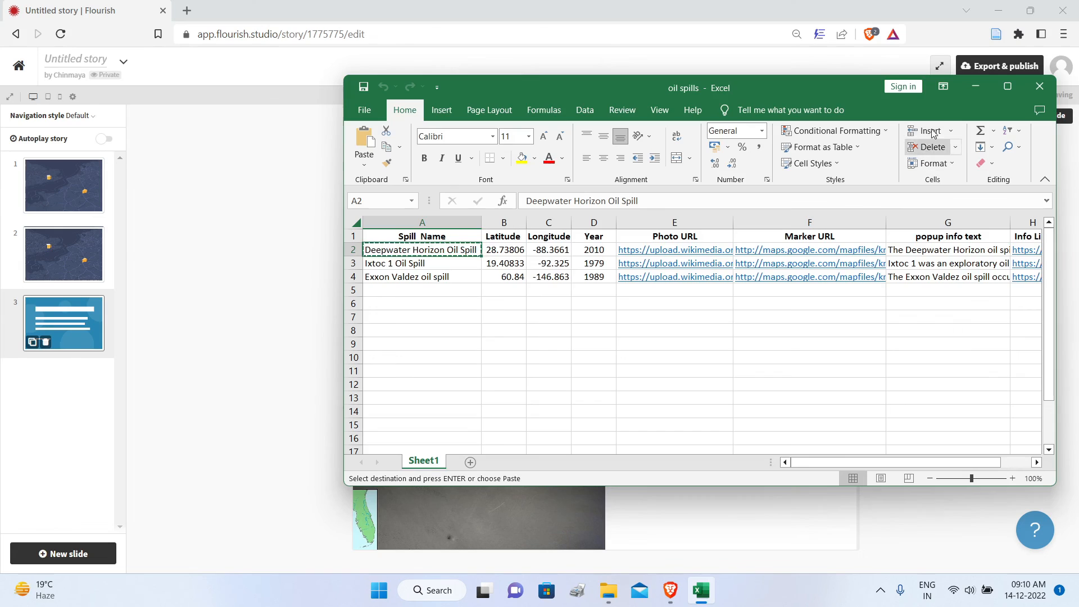
{"action": "key", "text": "ctrl+c"}
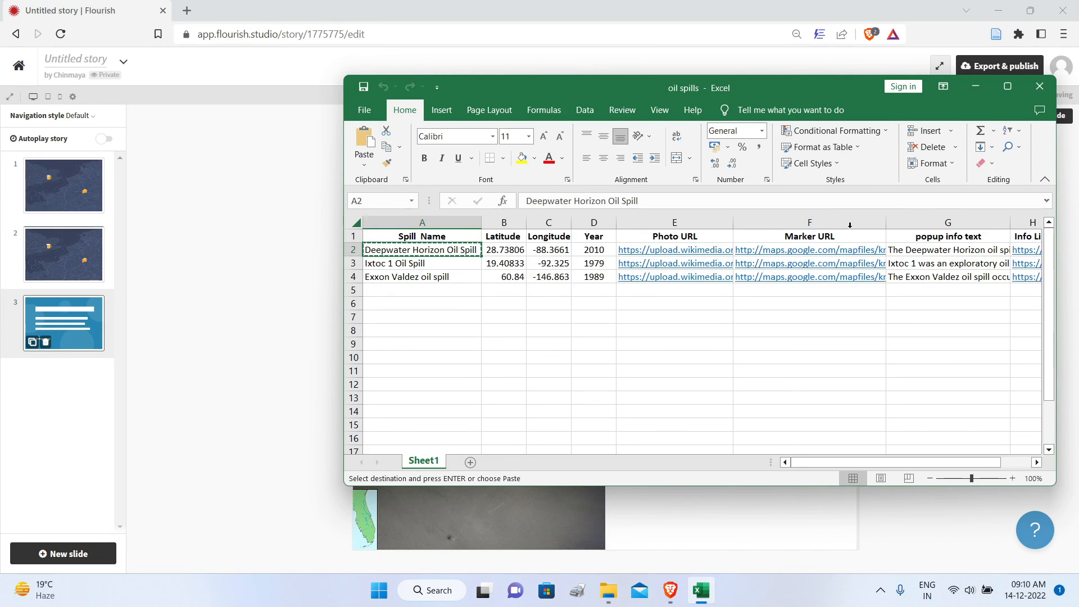
{"action": "left_click", "coordinate": [975, 88]}
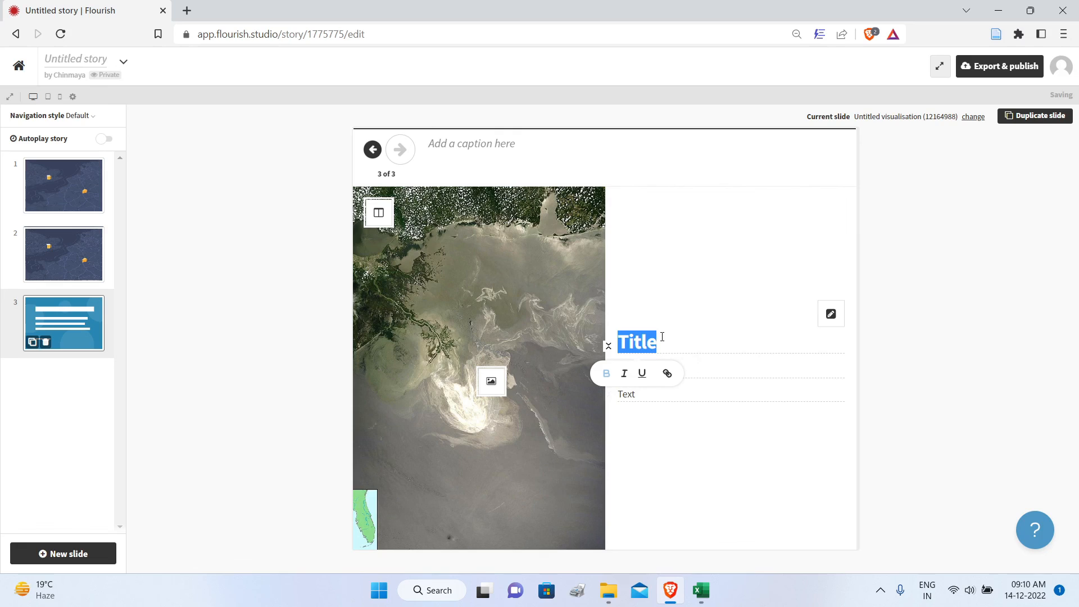
{"action": "key", "text": "ctrl+v"}
{"action": "left_click", "coordinate": [679, 366]}
{"action": "type", "text": "2010"}
Step: Fill the slide's body text with the Deepwater Horizon description from the Excel workbook and put "Read More from Wikipedia" on a separate line
{"action": "left_click", "coordinate": [662, 395]}
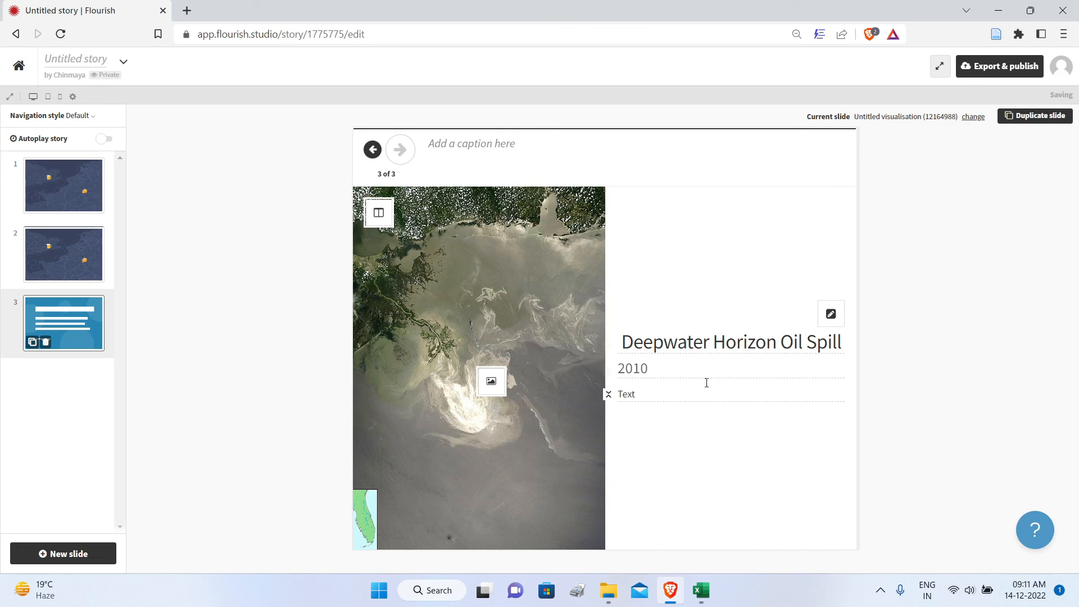
{"action": "left_click", "coordinate": [697, 597]}
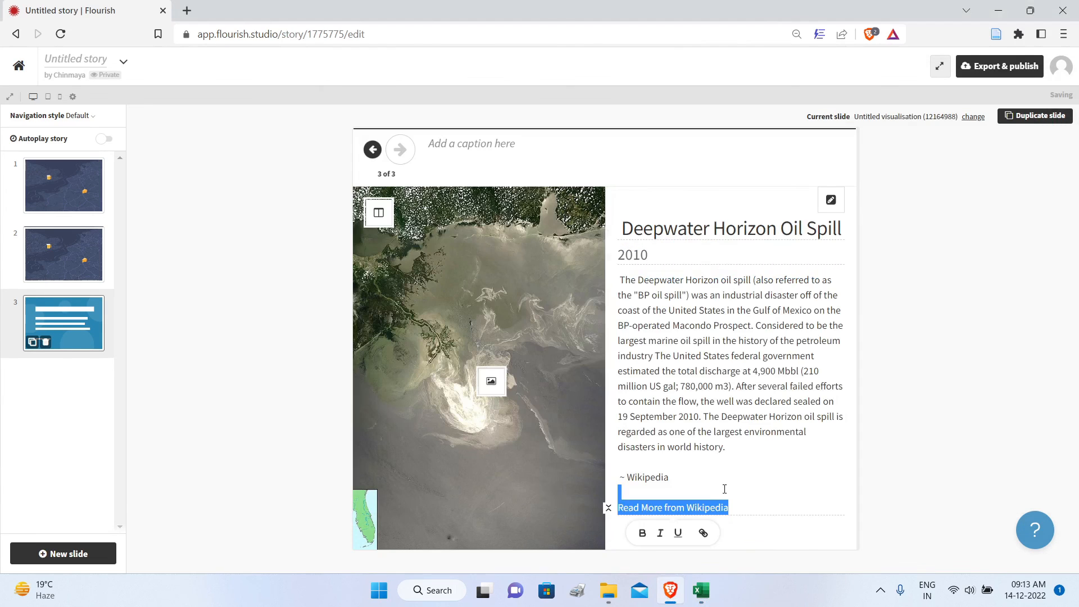
{"action": "key", "text": "BackSpace"}
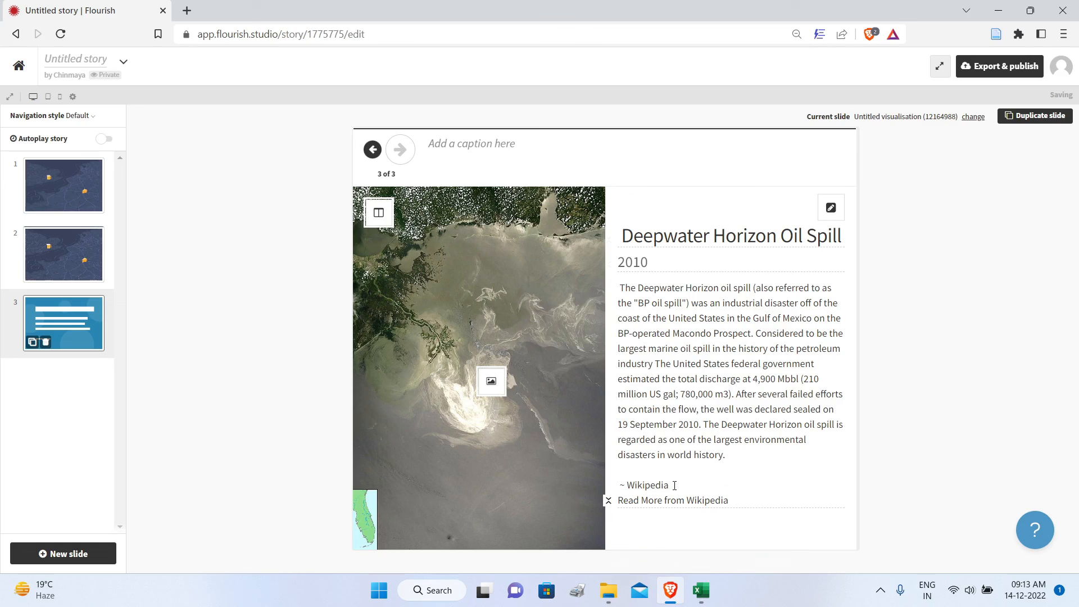
{"action": "key", "text": "Return"}
Step: Link the "Read More from Wikipedia" text to the Wikipedia article URL, and return to the first slide
{"action": "left_click_drag", "start_coordinate": [734, 510], "coordinate": [619, 517]}
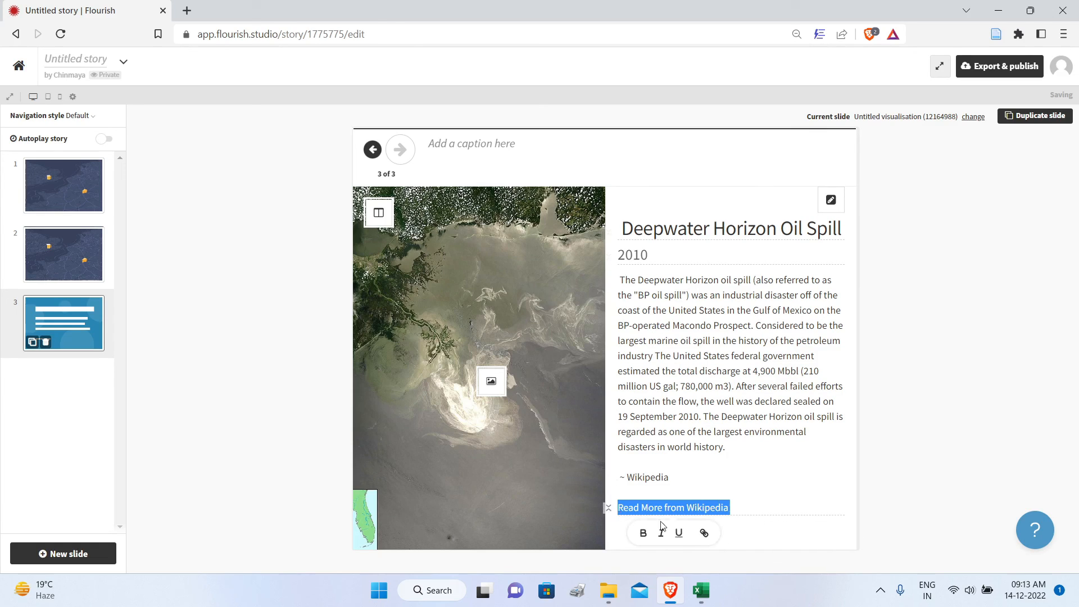
{"action": "left_click", "coordinate": [702, 531]}
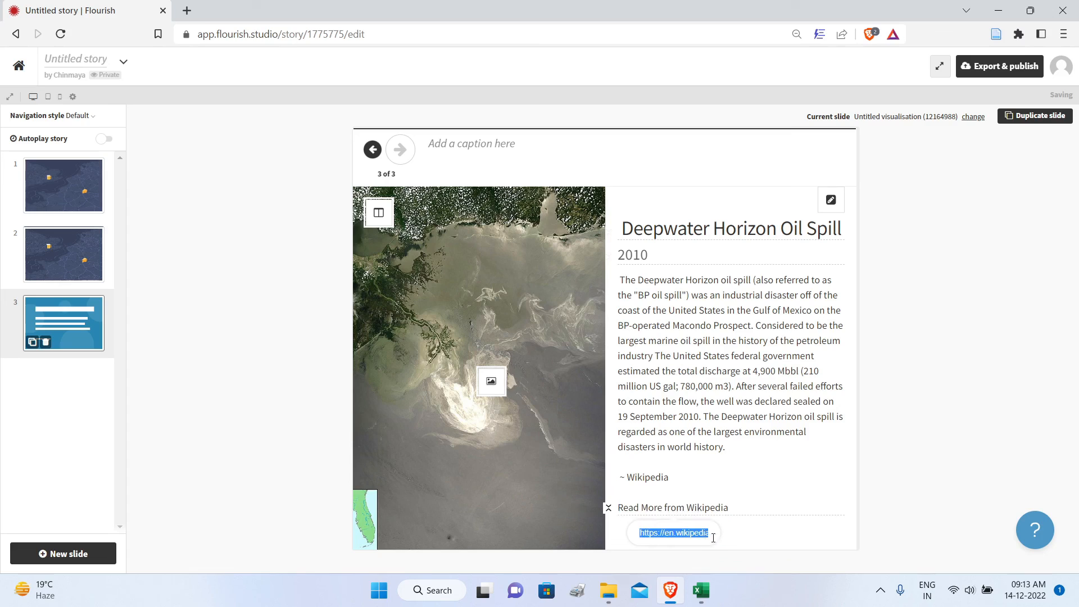
{"action": "key", "text": "ctrl+v"}
{"action": "key", "text": "Return"}
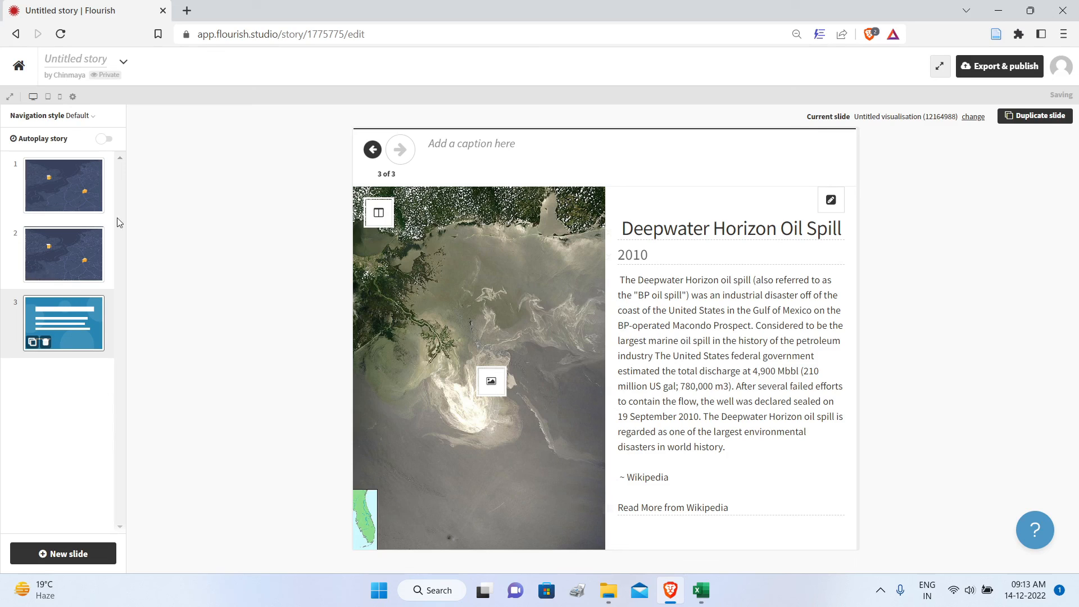
{"action": "left_click", "coordinate": [68, 194]}
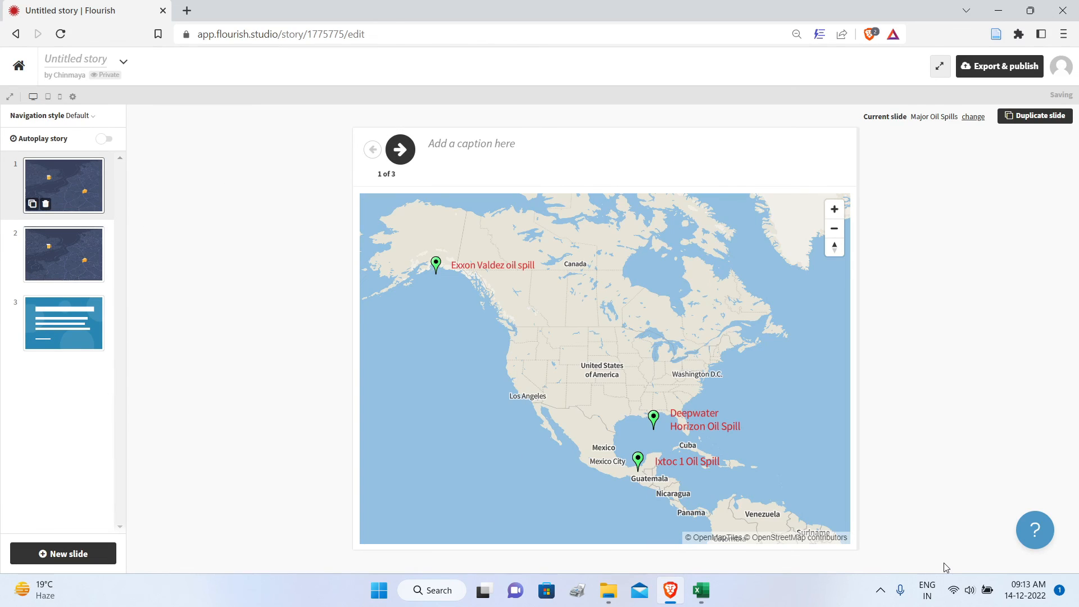
Step: Step through to the third slide, duplicate the first overview map slide, and move the copy to the end of the story
{"action": "left_click", "coordinate": [398, 152]}
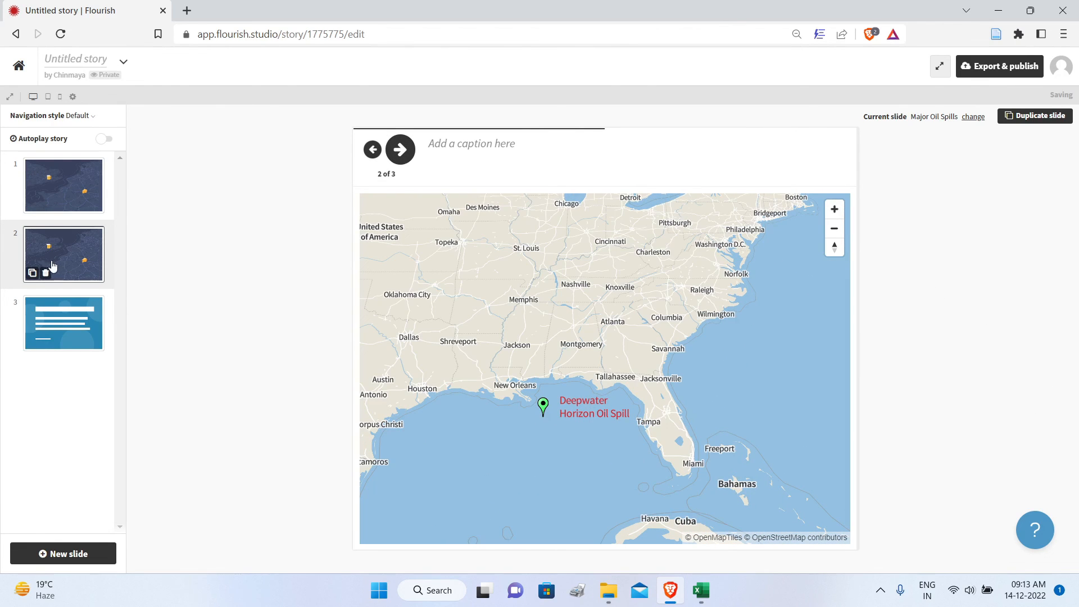
{"action": "left_click", "coordinate": [400, 149]}
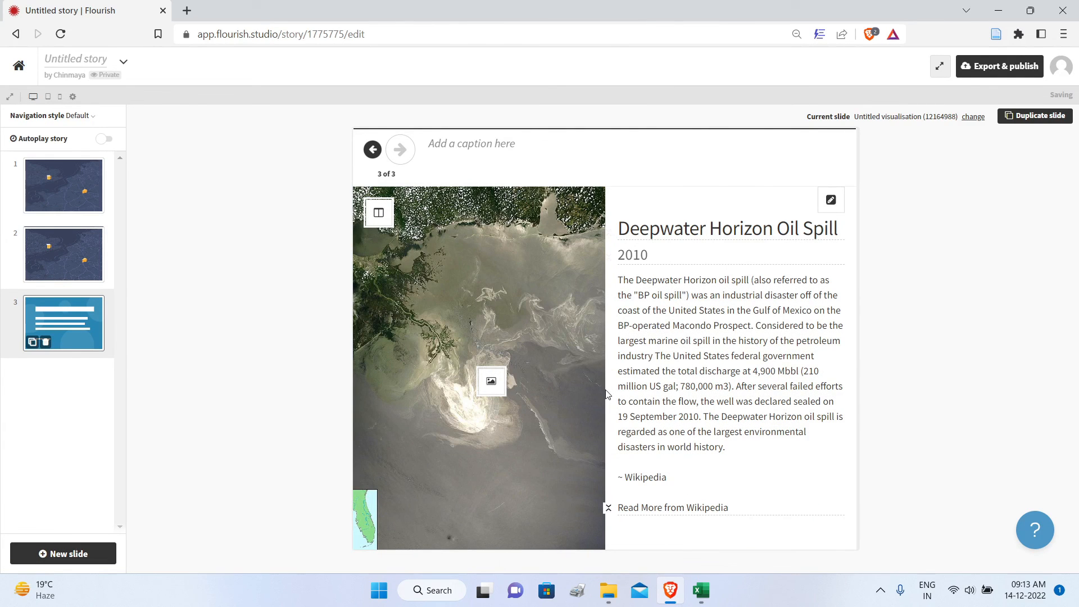
{"action": "mouse_move", "coordinate": [95, 208]}
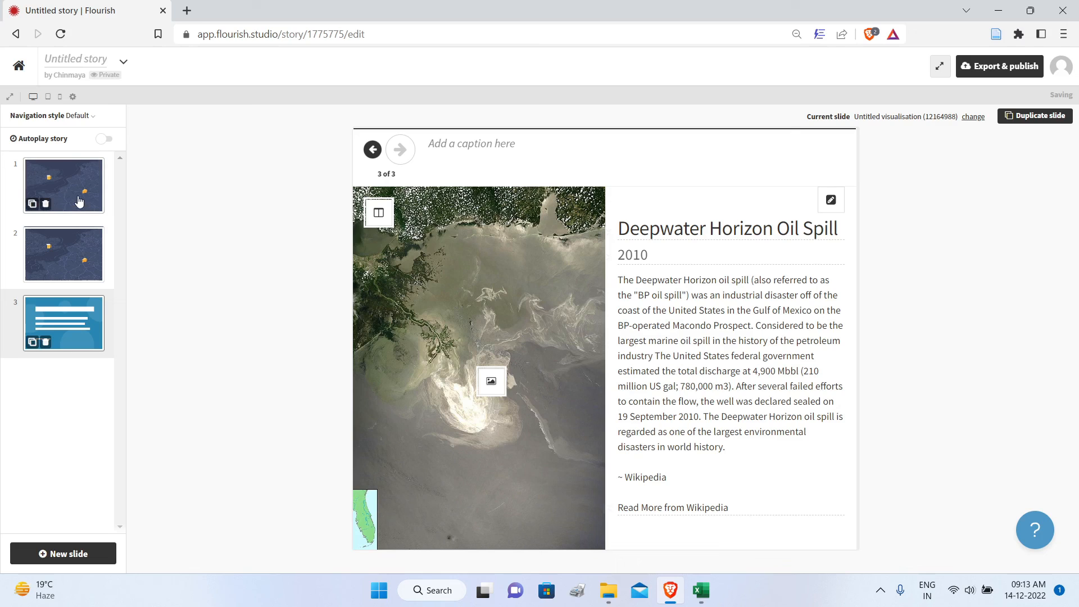
{"action": "left_click", "coordinate": [34, 205]}
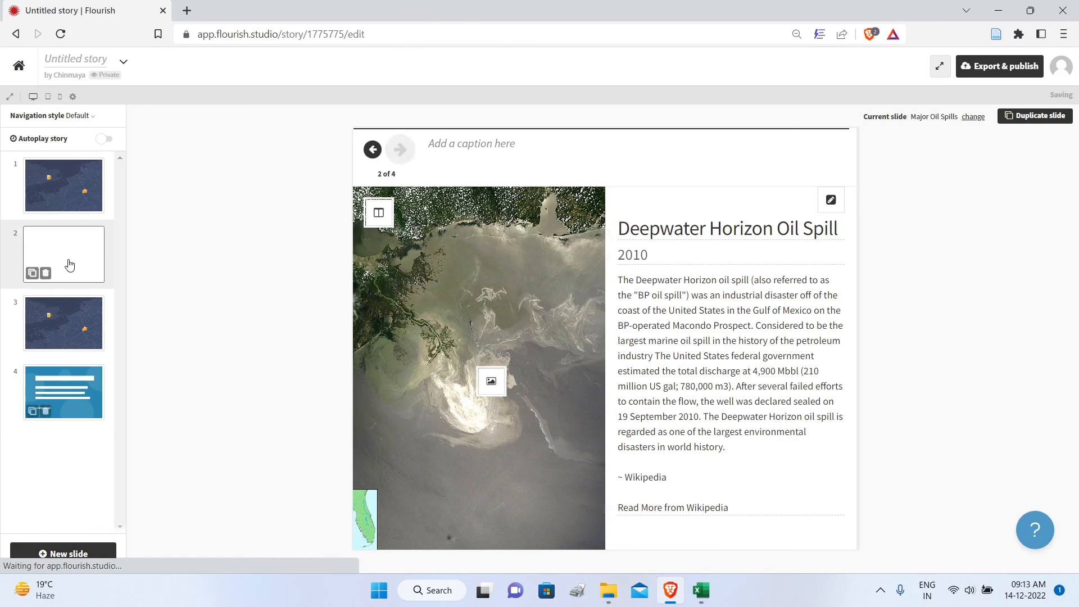
{"action": "left_click_drag", "start_coordinate": [69, 264], "coordinate": [77, 453]}
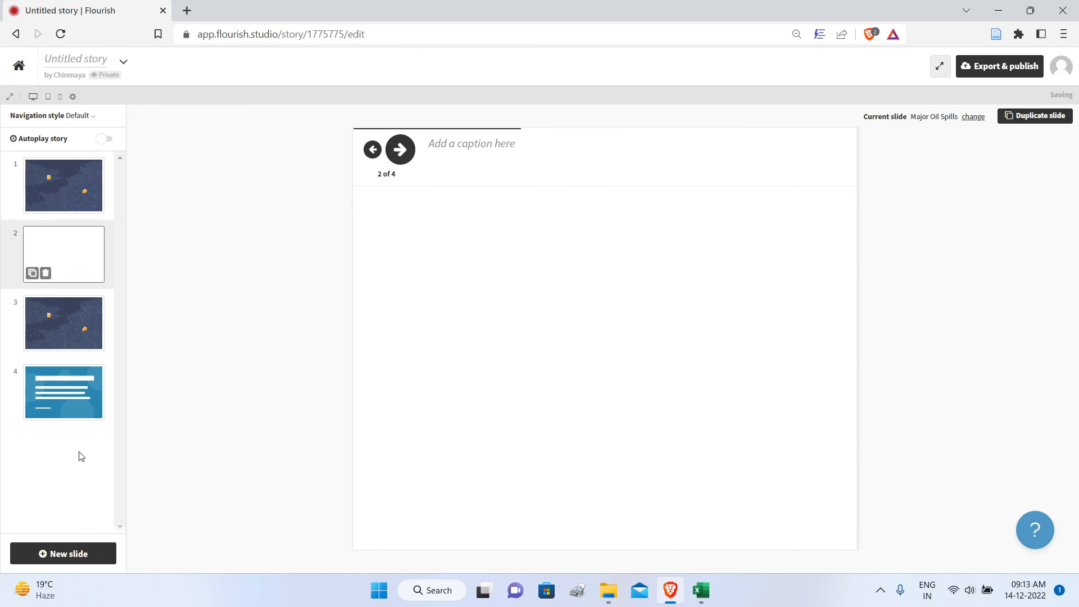
{"action": "left_click_drag", "start_coordinate": [65, 255], "coordinate": [60, 407]}
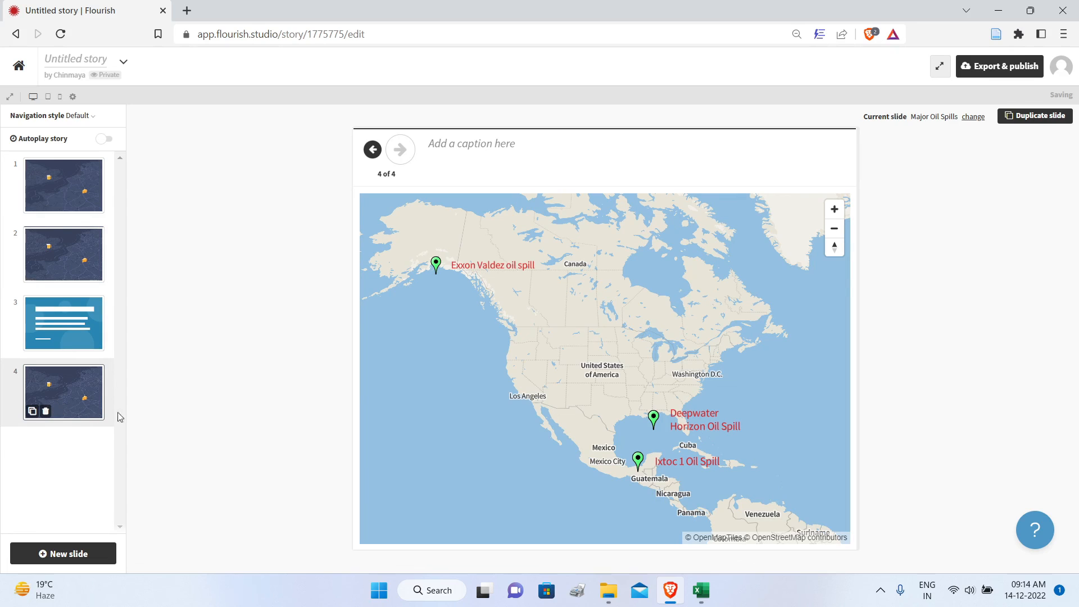
Step: Duplicate the fourth slide's overview map and zoom the fifth slide's map in on the Exxon Valdez oil spill marker
{"action": "left_click", "coordinate": [32, 414]}
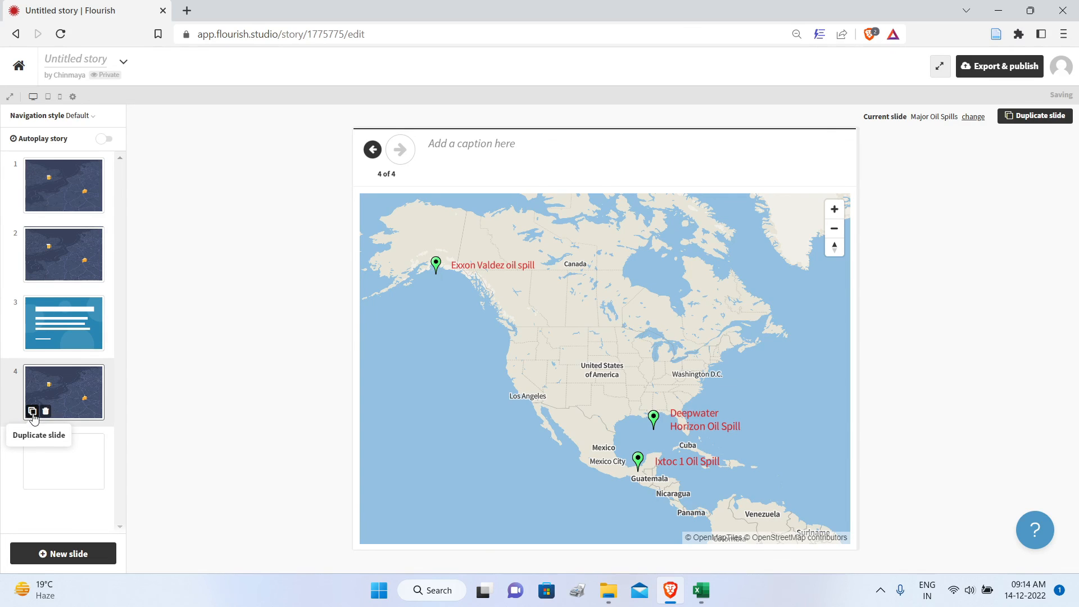
{"action": "left_click", "coordinate": [79, 336]}
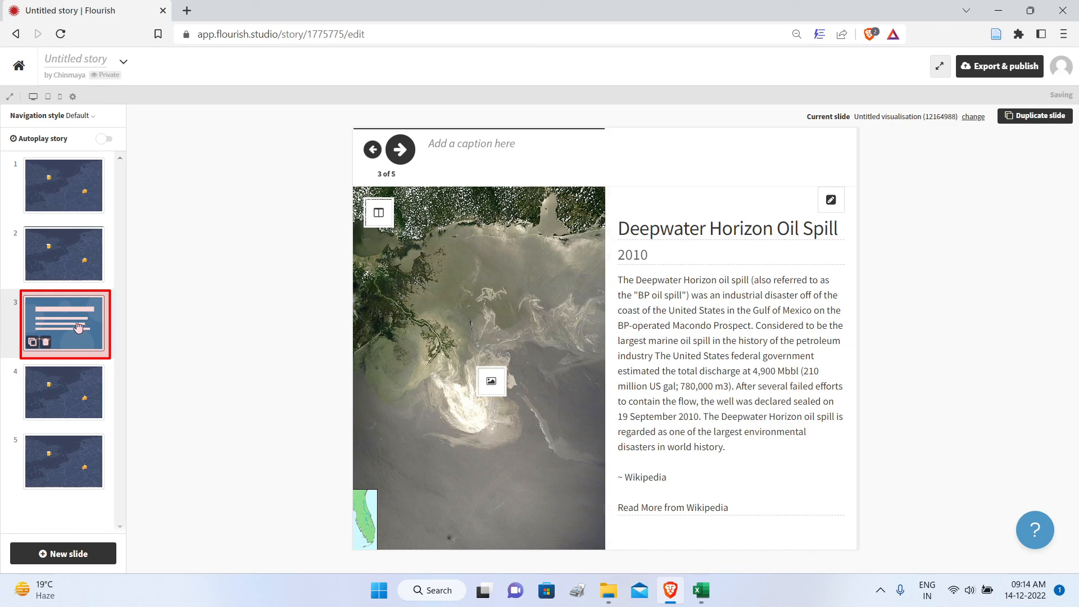
{"action": "left_click", "coordinate": [399, 150]}
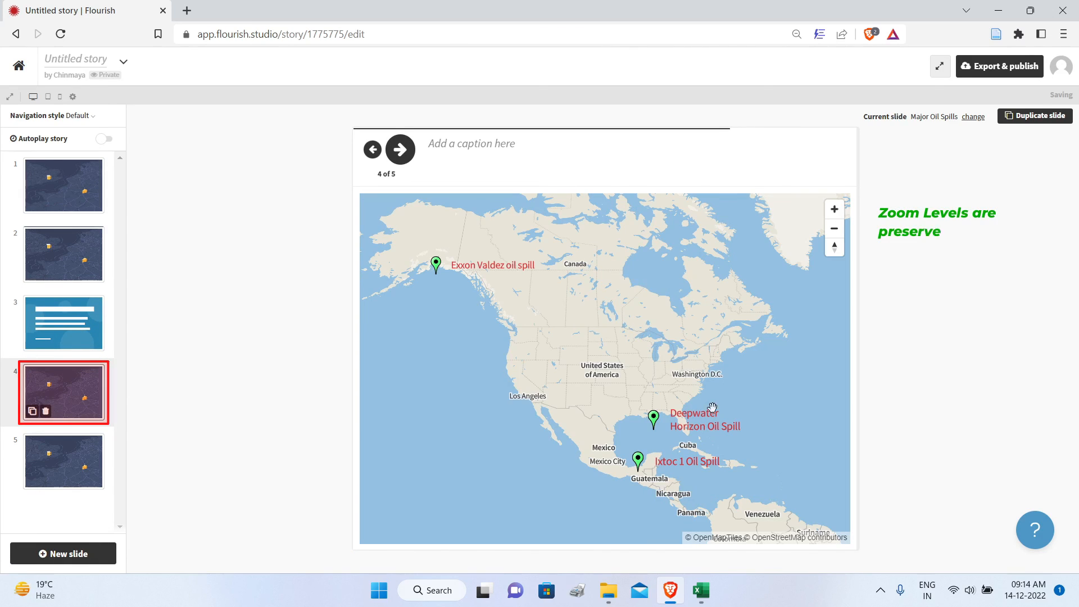
{"action": "left_click", "coordinate": [84, 453]}
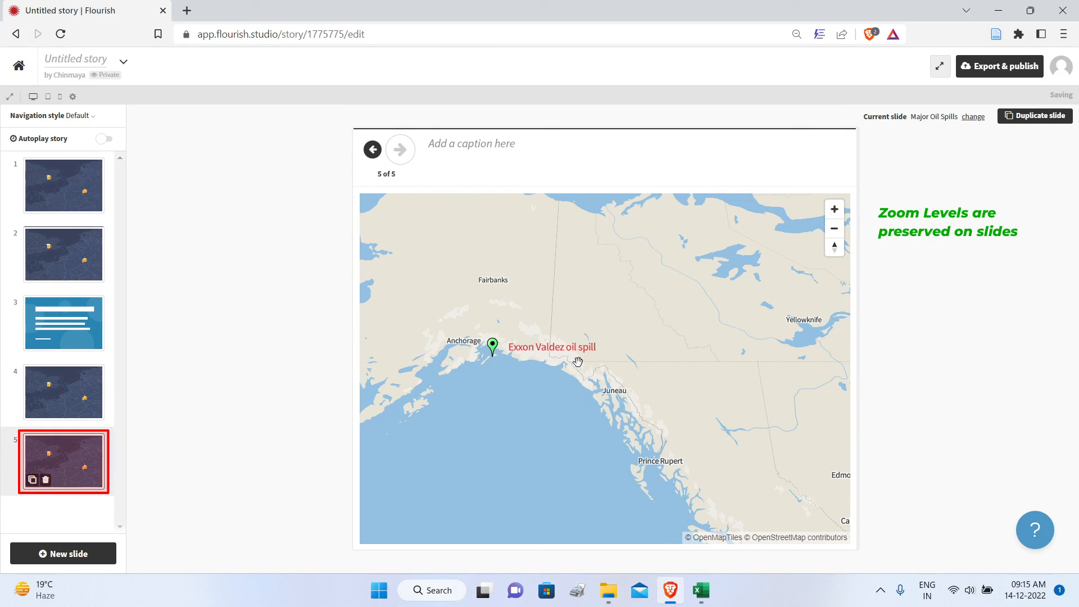
Step: Add a Basic slide after the Exxon Valdez map and set its layout to image on the left, text on the right
{"action": "left_click", "coordinate": [75, 561]}
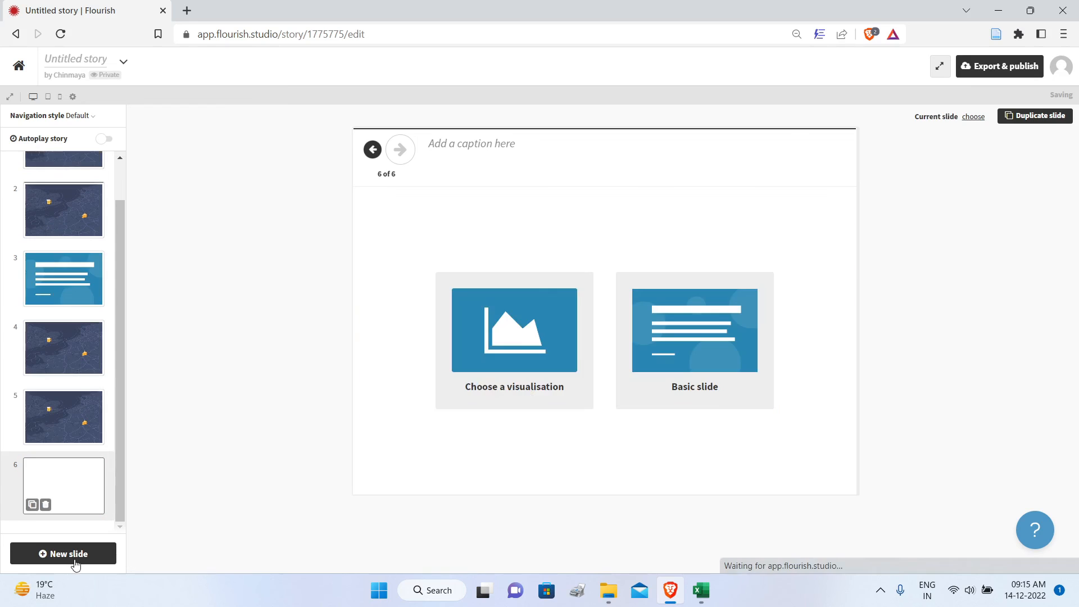
{"action": "left_click", "coordinate": [657, 343]}
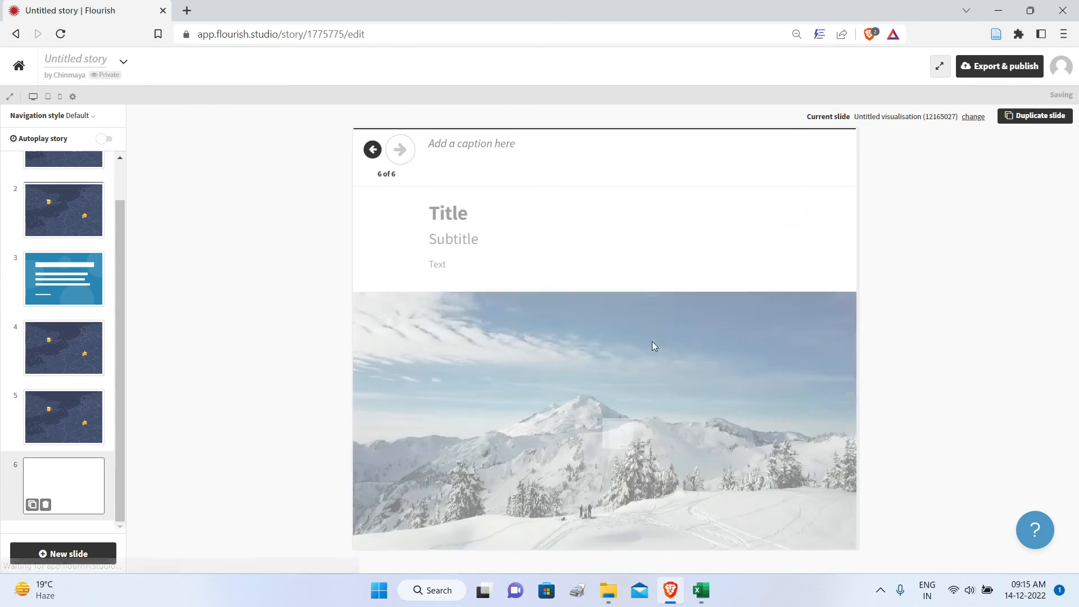
{"action": "left_click", "coordinate": [379, 213]}
{"action": "left_click", "coordinate": [498, 233]}
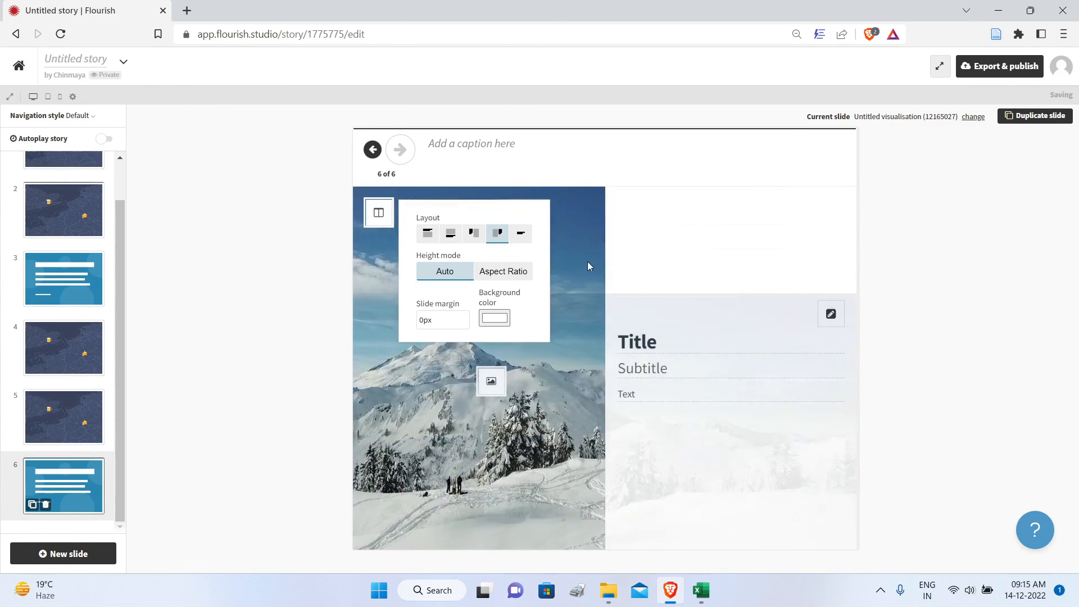
Step: Replace the sixth slide's mountain photo with the uploaded Exxon Valdez oil spill image
{"action": "left_click", "coordinate": [493, 386]}
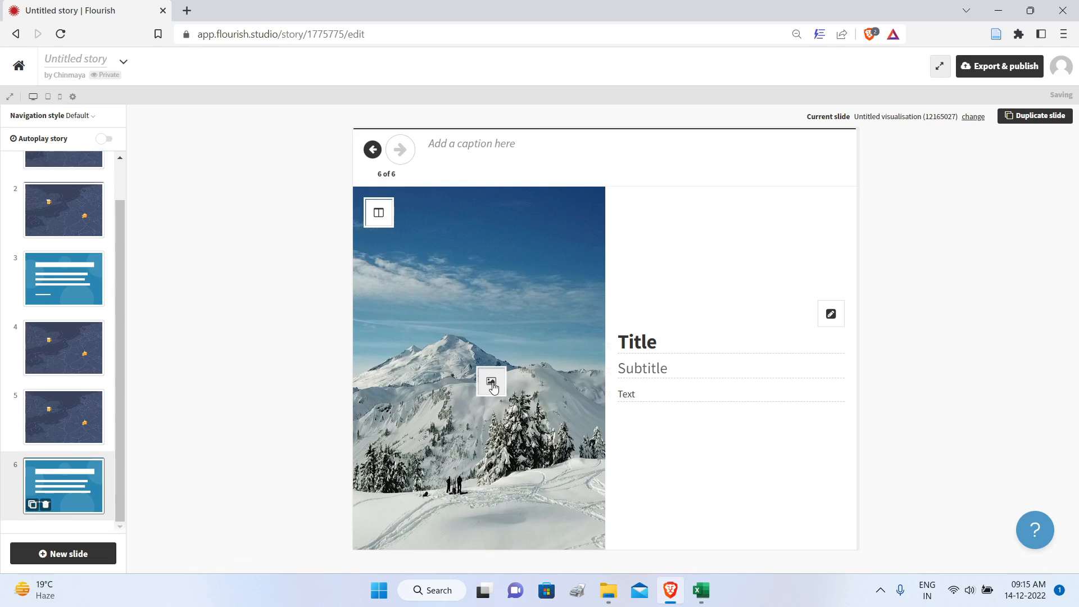
{"action": "left_click", "coordinate": [493, 386]}
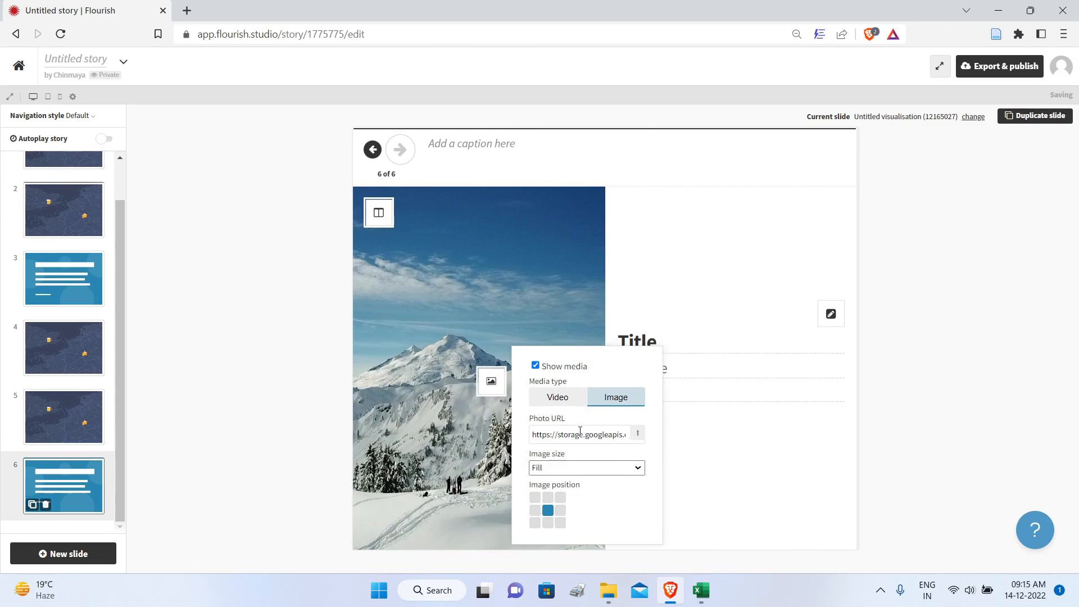
{"action": "left_click", "coordinate": [638, 434]}
{"action": "double_click", "coordinate": [565, 228]}
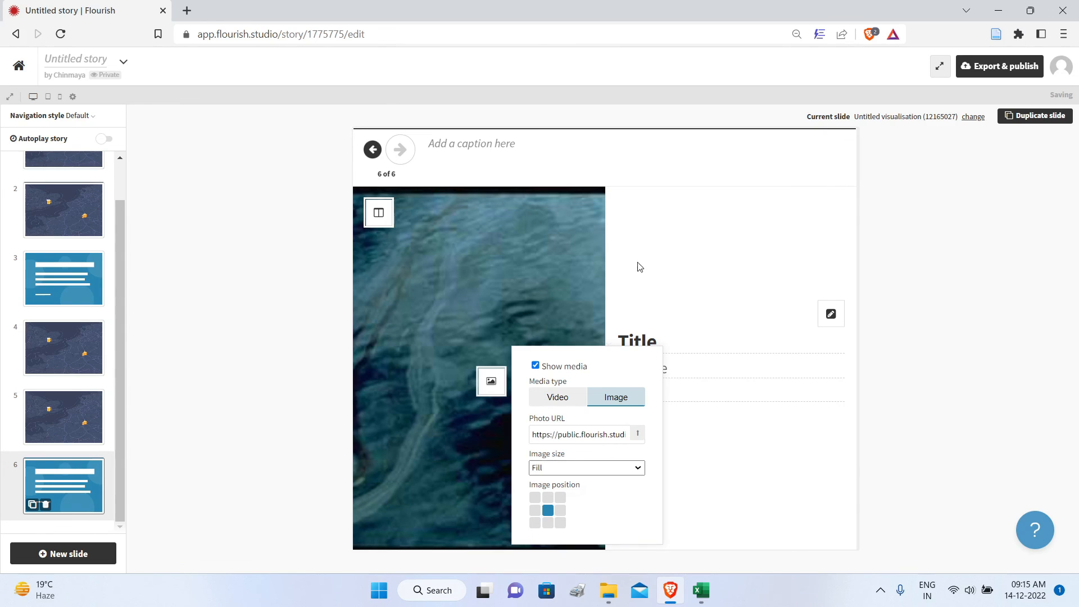
Step: Copy "Exxon Valdez oil spill" from the oil spills Excel workbook into the sixth slide's title and enter 1989 as the subtitle
{"action": "key", "text": "alt+Tab"}
{"action": "mouse_move", "coordinate": [439, 276]}
{"action": "left_mouse_down"}
{"action": "mouse_move", "coordinate": [445, 287]}
{"action": "mouse_move", "coordinate": [447, 276]}
{"action": "left_mouse_up"}
{"action": "key", "text": "ctrl+c"}
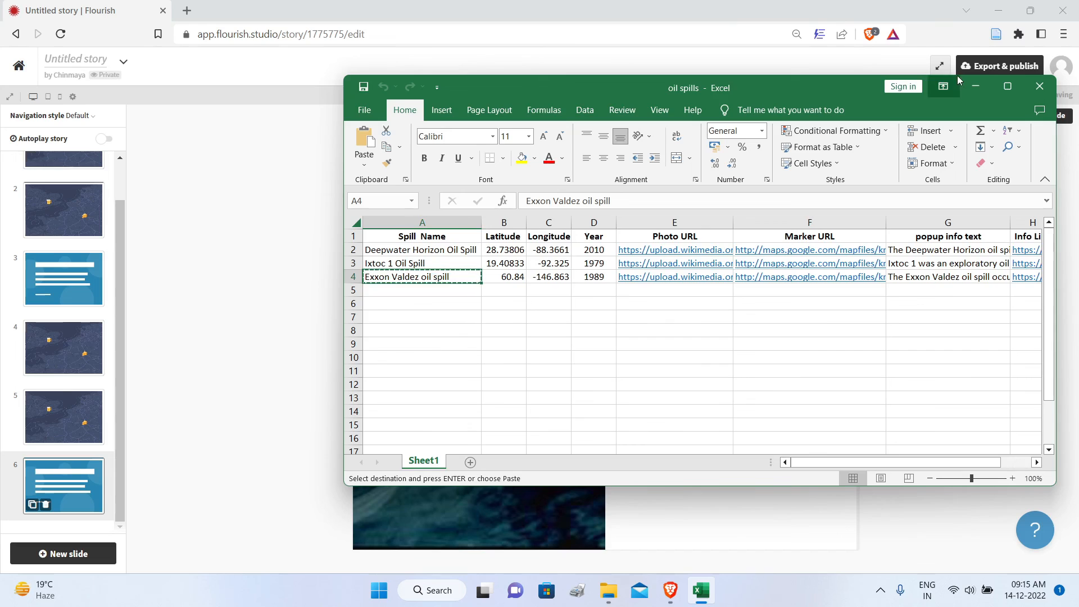
{"action": "left_click", "coordinate": [975, 86]}
{"action": "left_click_drag", "start_coordinate": [667, 343], "coordinate": [747, 339]}
{"action": "key", "text": "ctrl+v"}
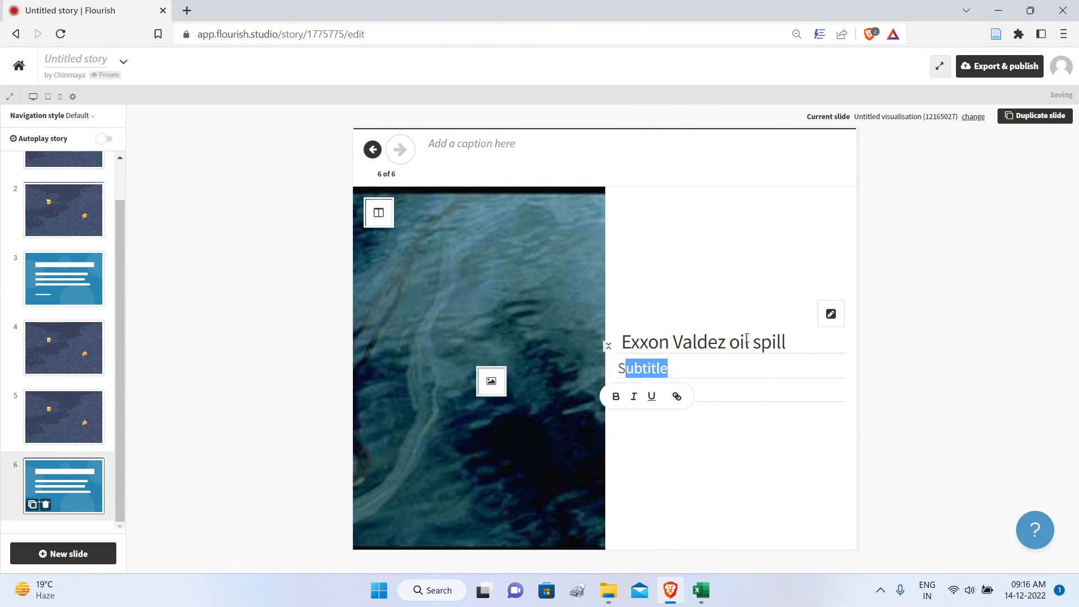
{"action": "key", "text": "BackSpace"}
{"action": "key", "text": "BackSpace"}
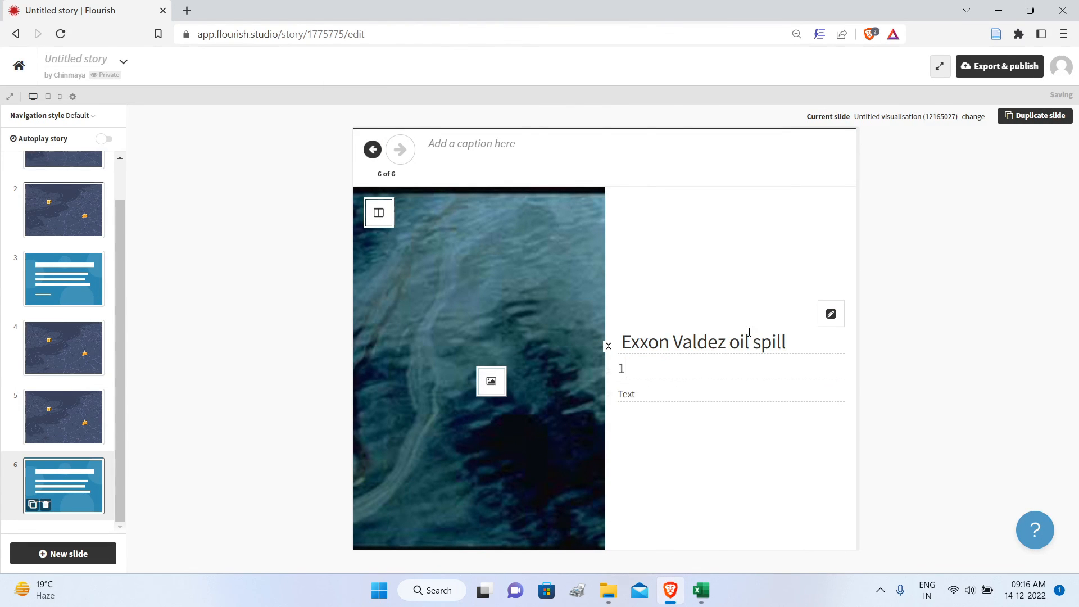
{"action": "type", "text": "1989"}
Step: Replace the sixth slide's body text with the Exxon Valdez description from the Excel workbook
{"action": "left_click", "coordinate": [653, 393]}
{"action": "key", "text": "ctrl+a"}
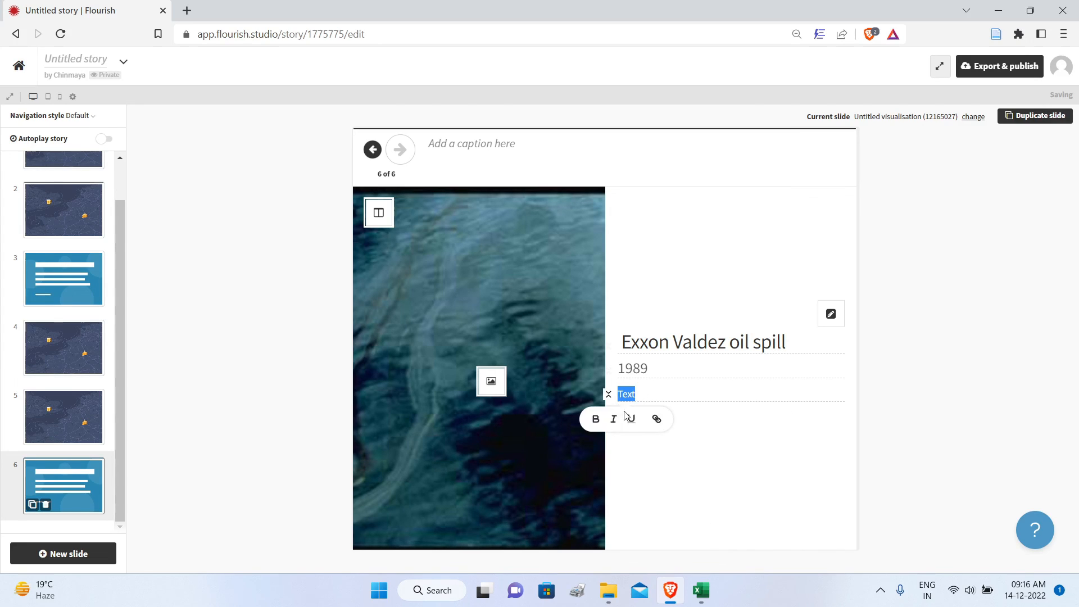
{"action": "key", "text": "ctrl+v"}
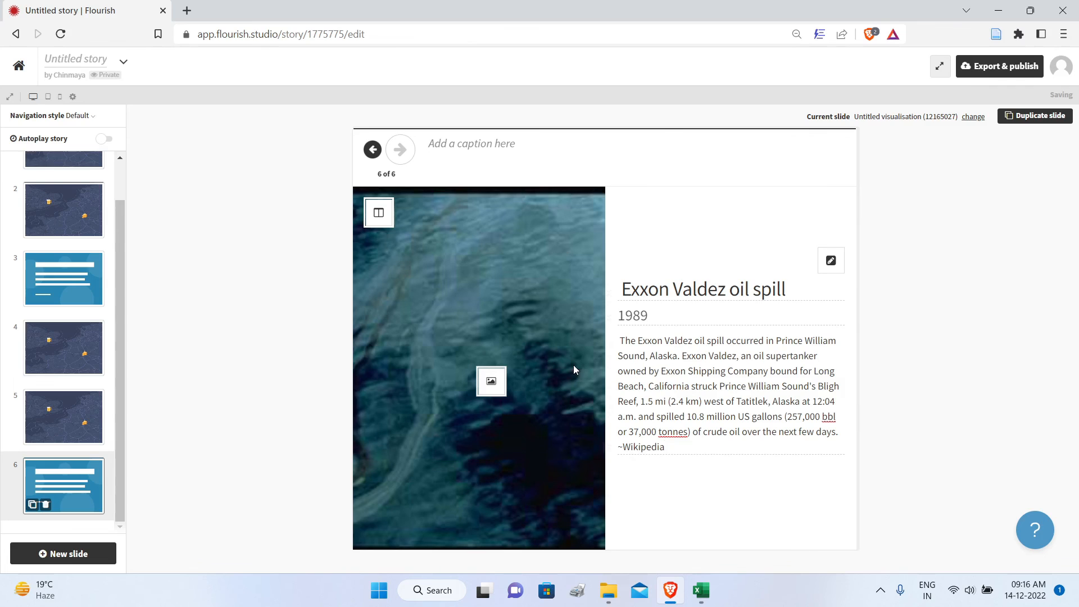
Step: Duplicate the fourth slide's overview map and move the copy to the end, after the Exxon Valdez detail slide
{"action": "left_click", "coordinate": [78, 371]}
{"action": "left_click", "coordinate": [37, 371]}
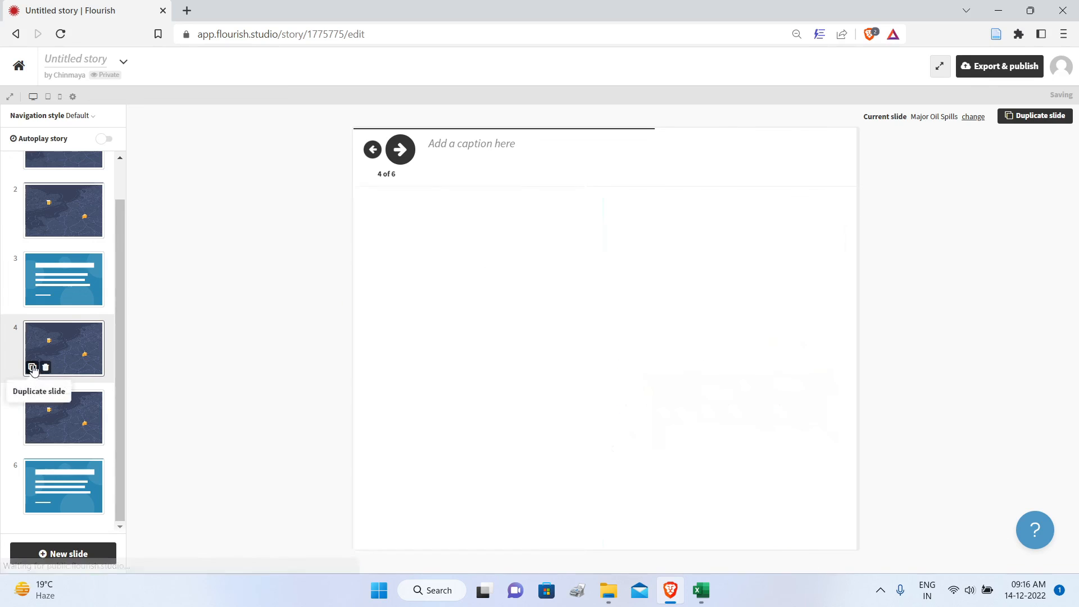
{"action": "left_click_drag", "start_coordinate": [71, 407], "coordinate": [74, 555]}
{"action": "left_click", "coordinate": [87, 413]}
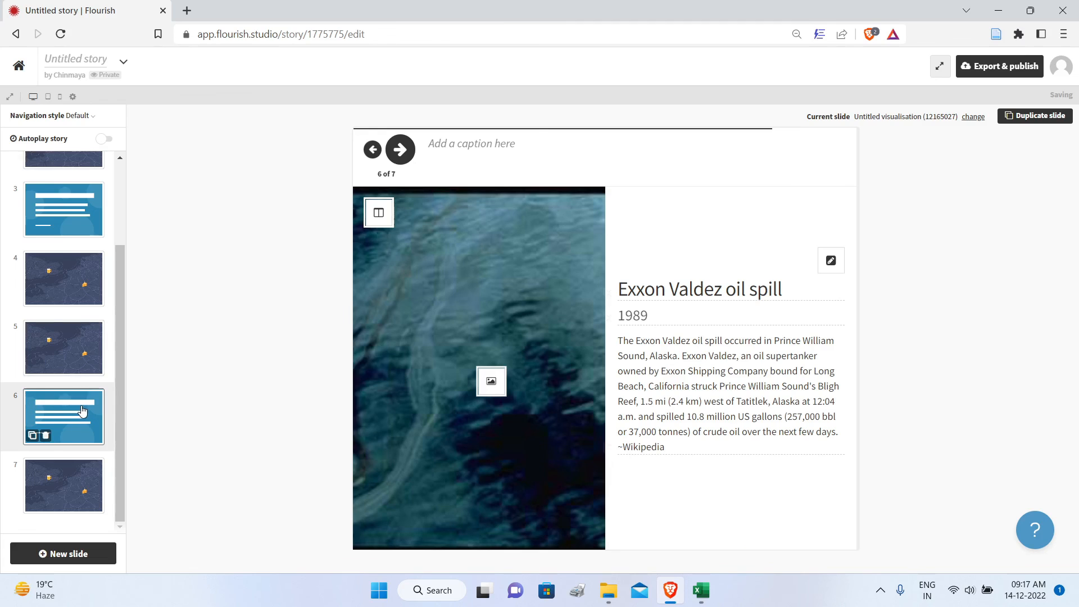
{"action": "left_click", "coordinate": [69, 500]}
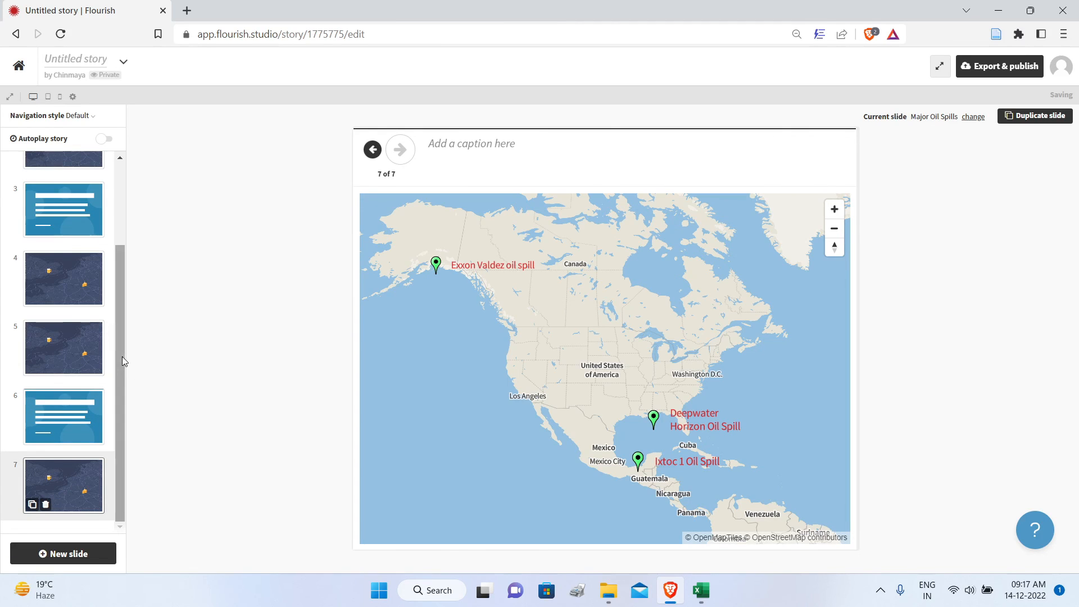
Step: Duplicate the seventh slide's overview map and zoom the copy's map in on the Ixtoc 1 Oil Spill marker
{"action": "left_click_drag", "start_coordinate": [123, 357], "coordinate": [127, 231]}
{"action": "scroll", "coordinate": [123, 248], "scroll_direction": "down", "scroll_amount": 3}
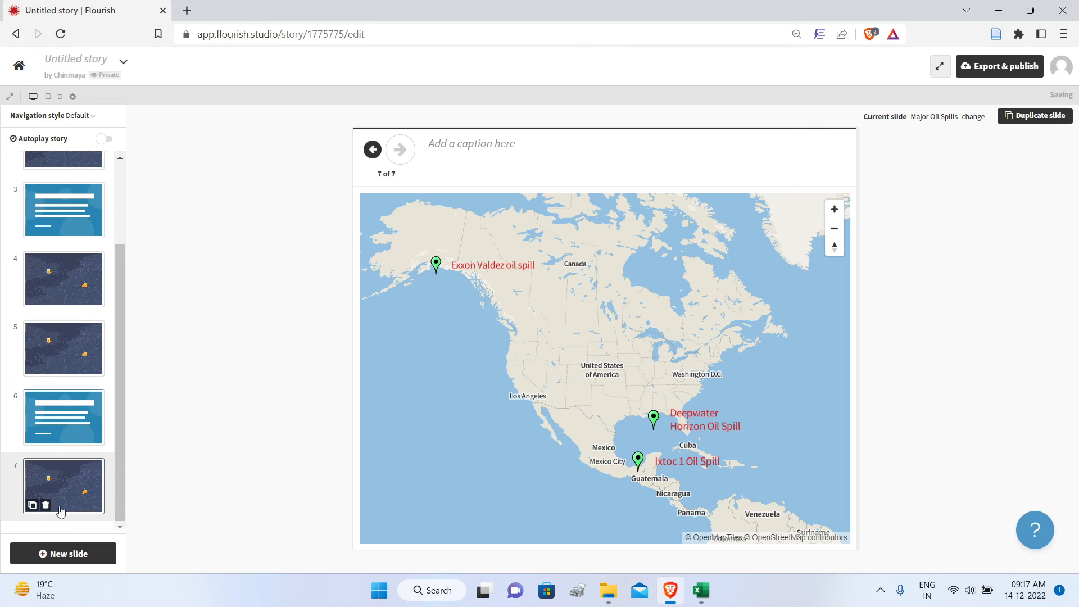
{"action": "left_click", "coordinate": [32, 506]}
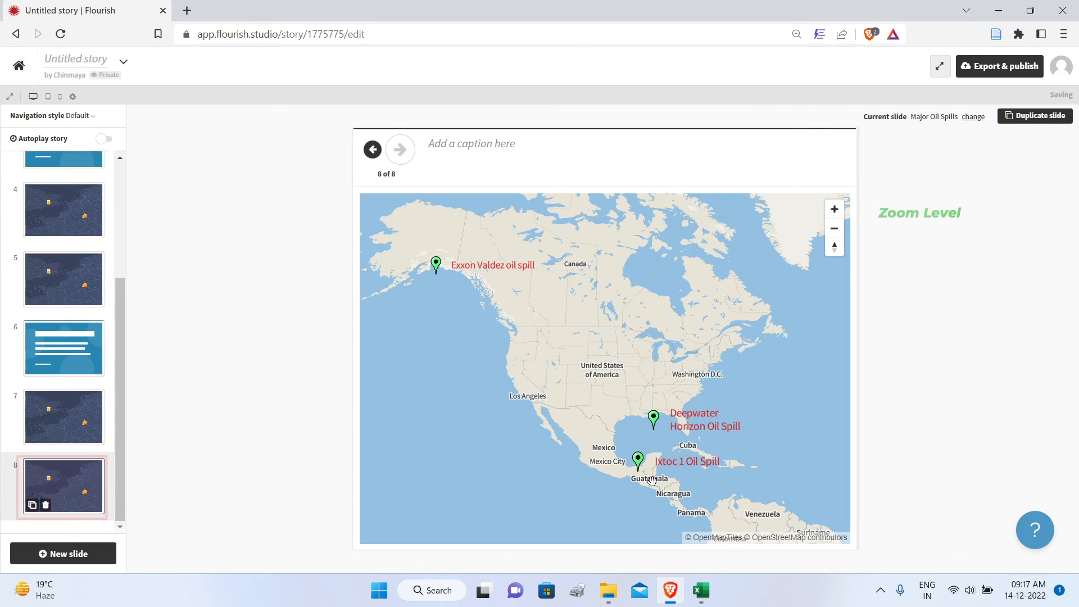
{"action": "scroll", "coordinate": [683, 482], "scroll_direction": "up", "scroll_amount": 10}
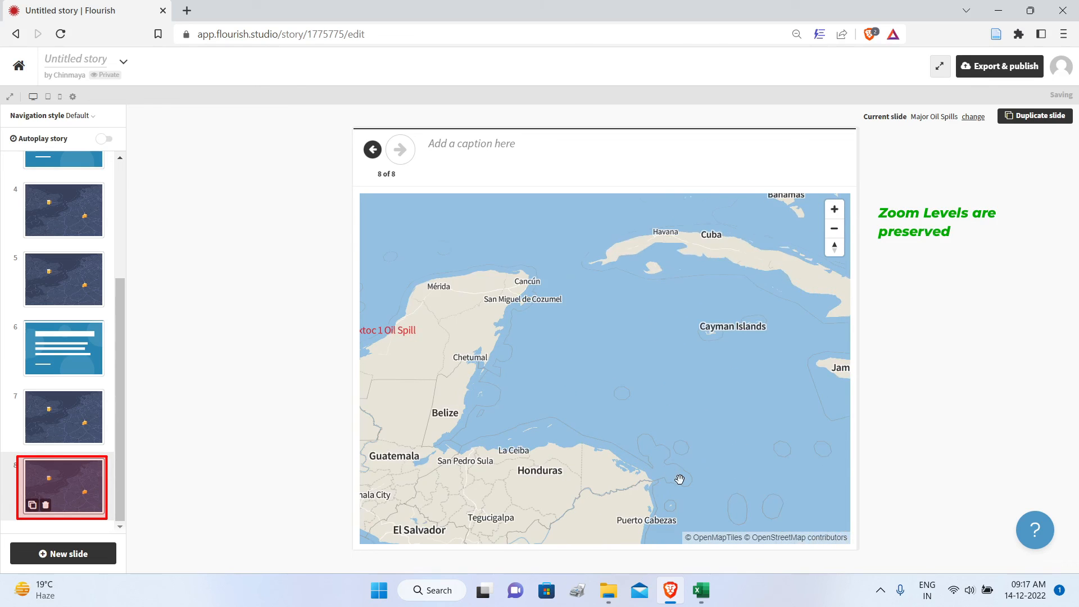
{"action": "left_click_drag", "start_coordinate": [556, 361], "coordinate": [804, 356]}
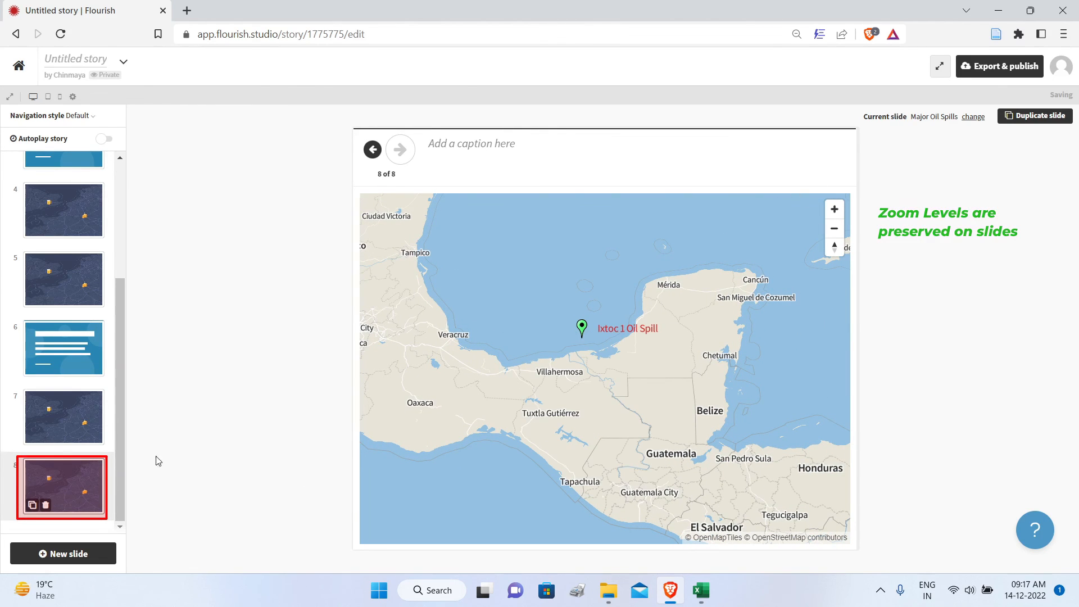
Step: Add two slides after the Ixtoc 1 map, make the last one a Basic slide, and open its layout options
{"action": "left_click", "coordinate": [62, 555]}
{"action": "left_click", "coordinate": [63, 554]}
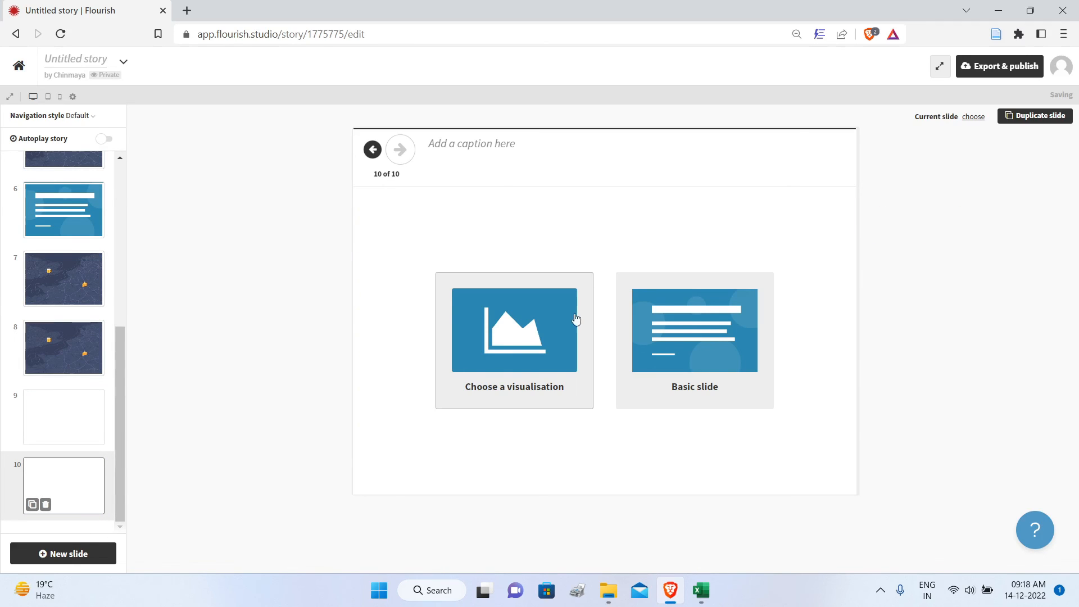
{"action": "left_click", "coordinate": [697, 356]}
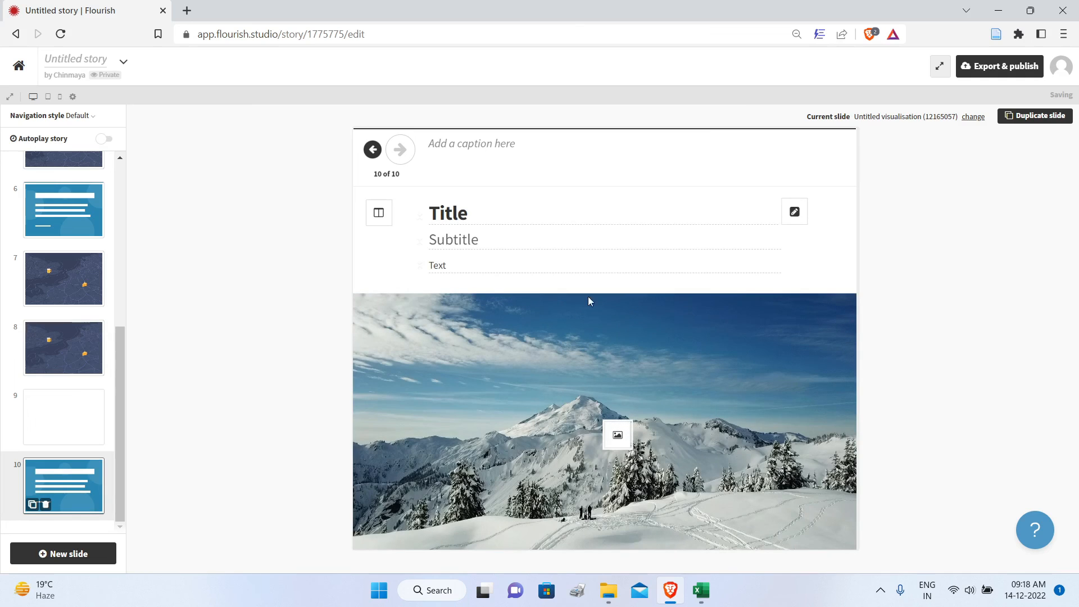
{"action": "left_click", "coordinate": [379, 212]}
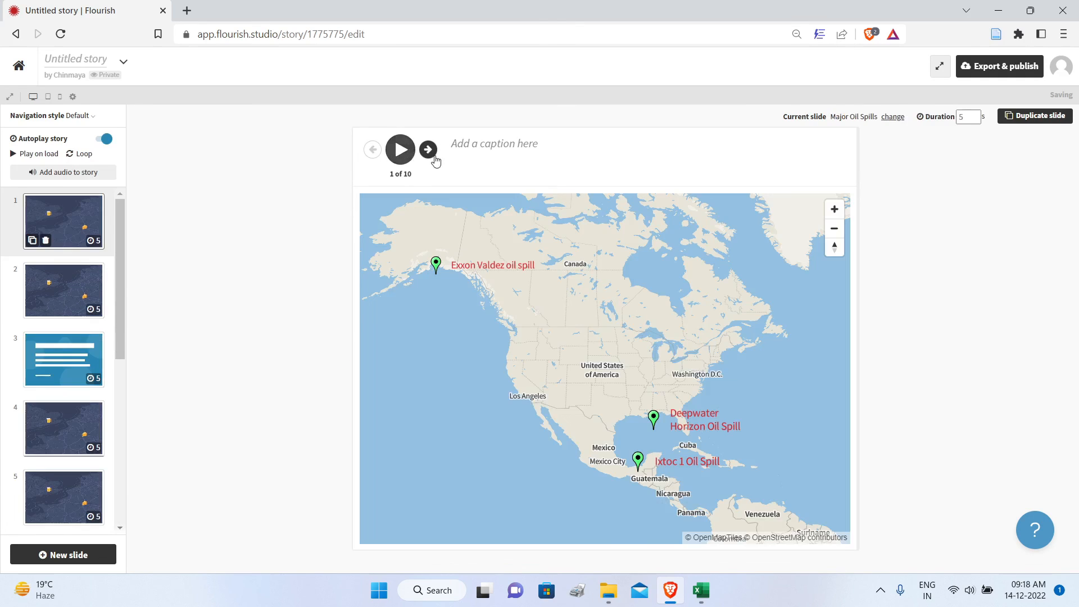
Step: Preview the autoplaying story up to the Exxon Valdez detail slide and publish the story for sharing and embedding
{"action": "left_click", "coordinate": [401, 149]}
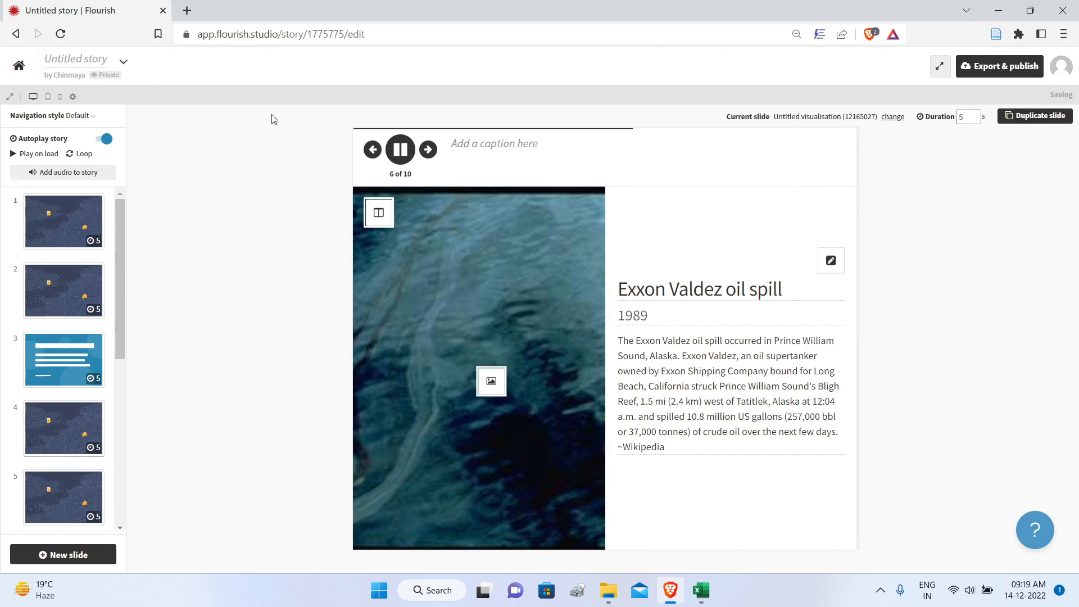
{"action": "left_click", "coordinate": [400, 149]}
{"action": "left_click", "coordinate": [987, 71]}
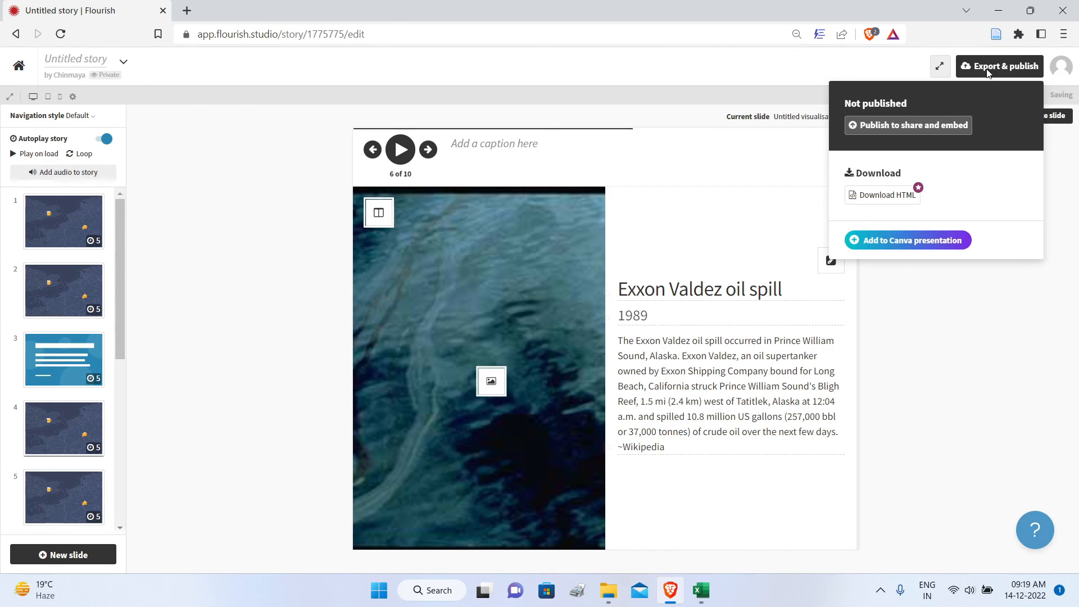
{"action": "left_click", "coordinate": [936, 129]}
{"action": "left_click", "coordinate": [495, 363]}
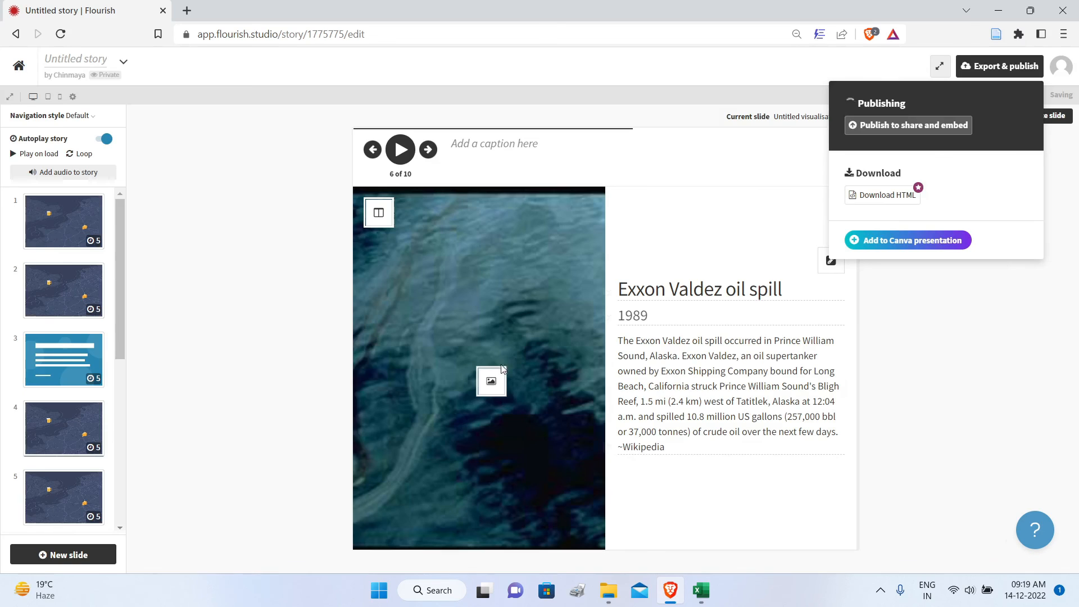